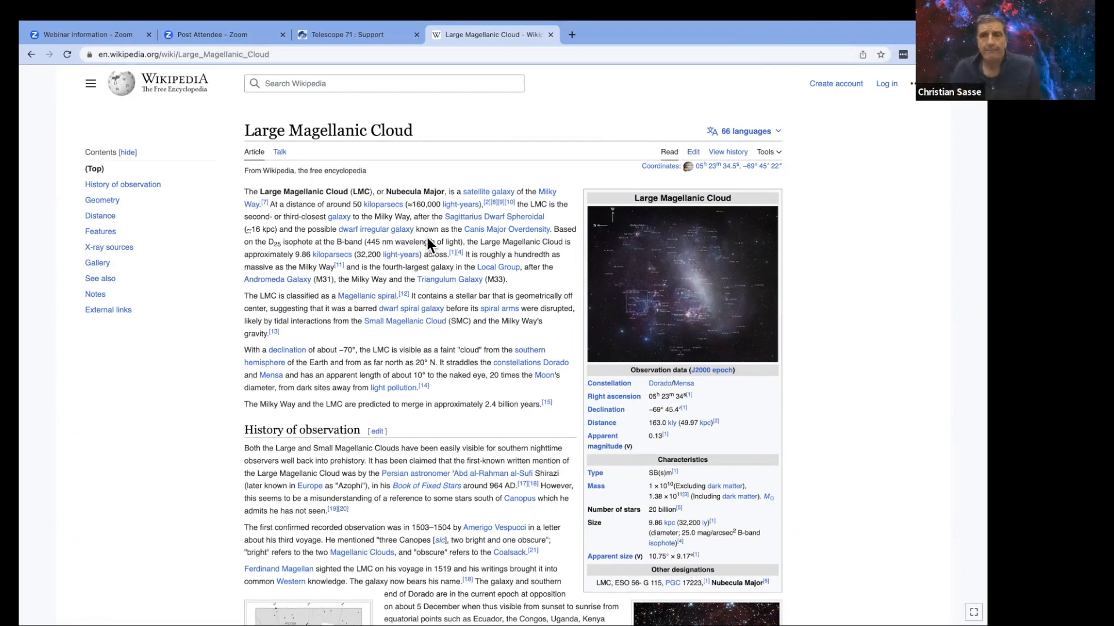
Show the Telescope 71 support page and examine the photo of the telescope above its location information.
mouse_move(371, 5)
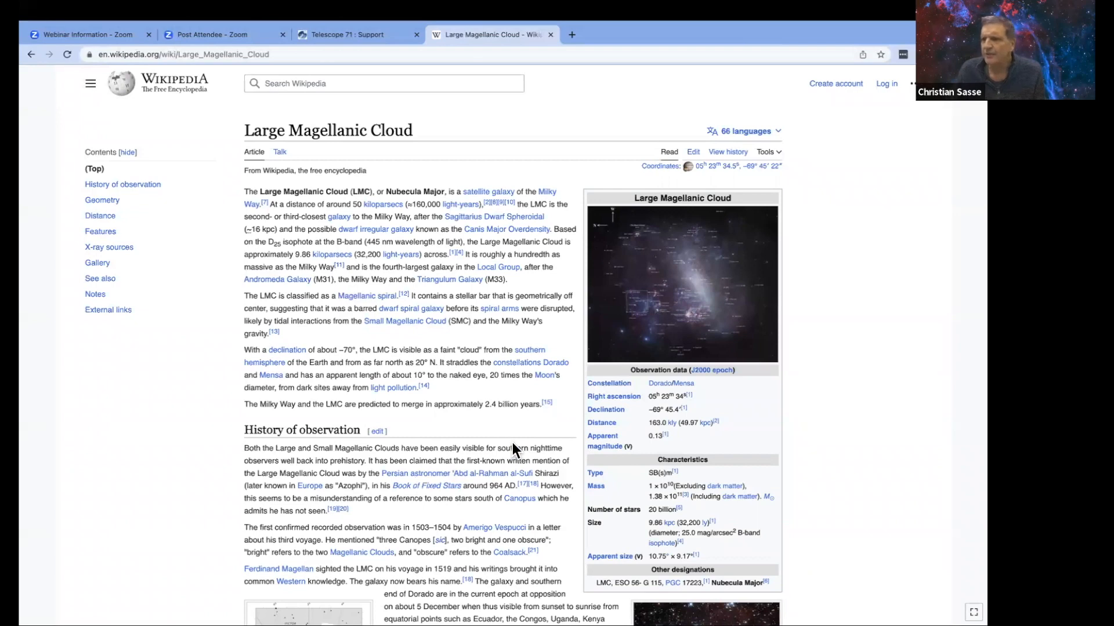
mouse_move(455, 17)
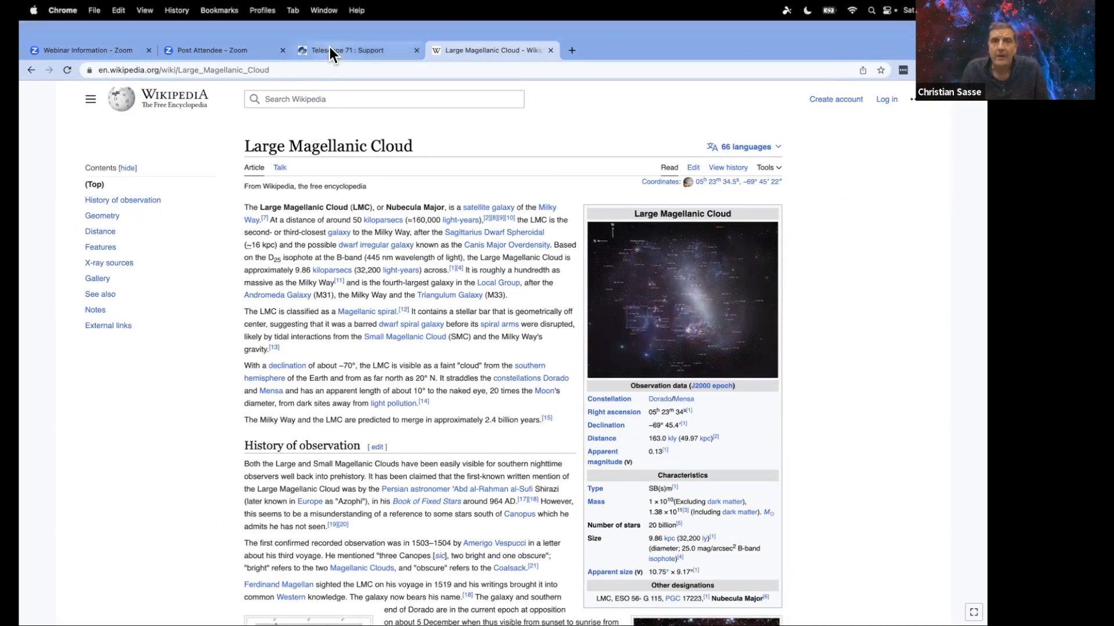
left_click(329, 47)
scroll(297, 248, "down", 5)
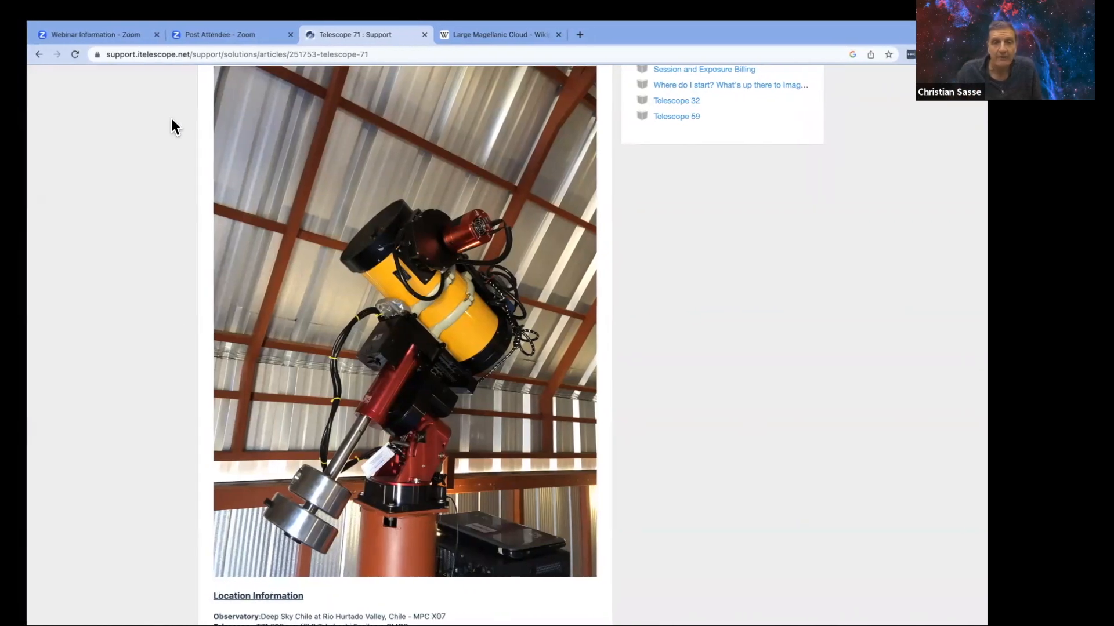
Switch to Astro Pixel Processor, enlarge it to full screen and choose LMC 2 Work Directory as the working directory.
mouse_move(314, 609)
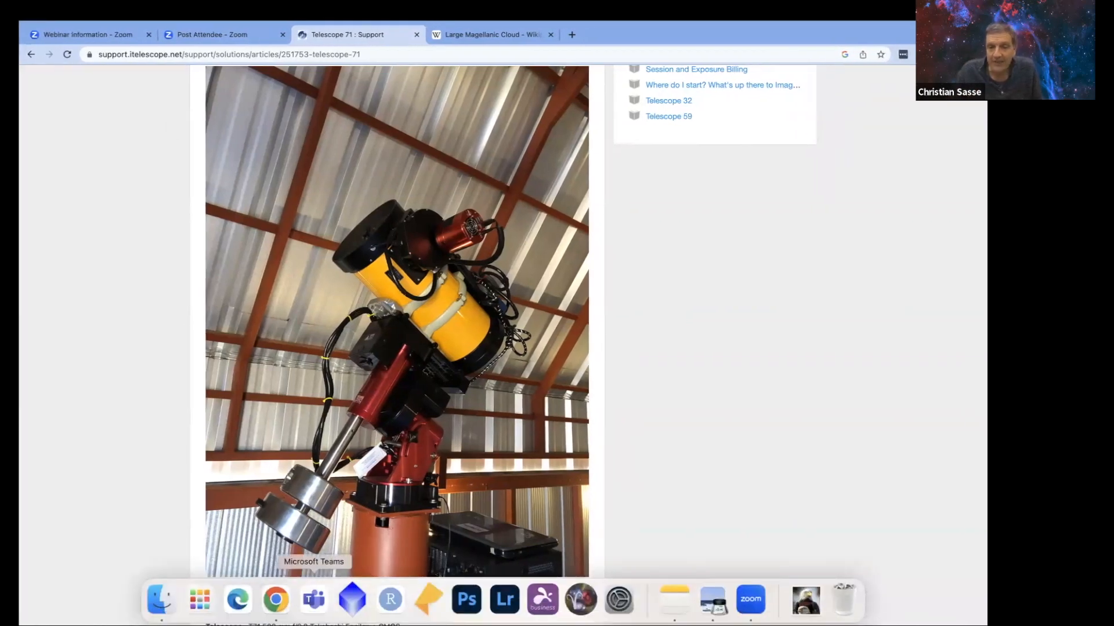
mouse_move(581, 615)
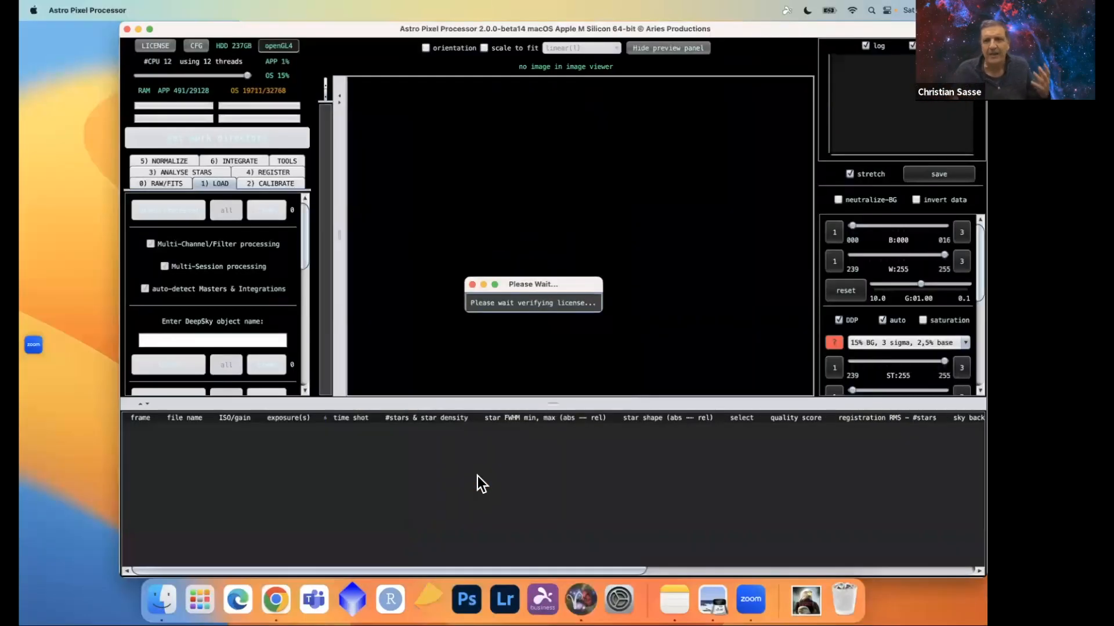
left_click(149, 29)
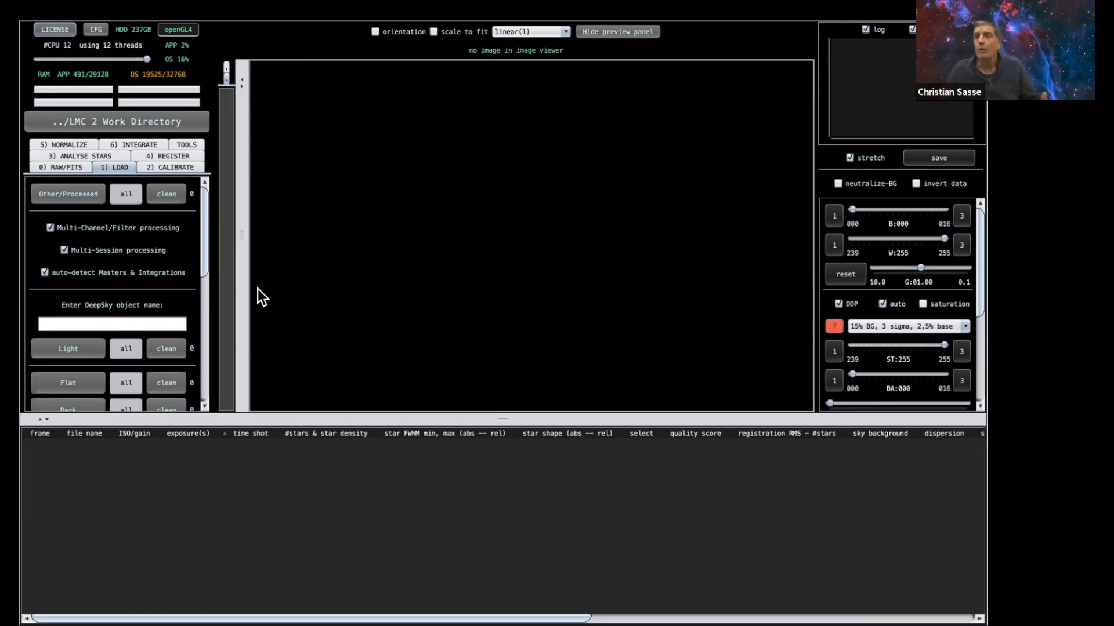
left_click(116, 125)
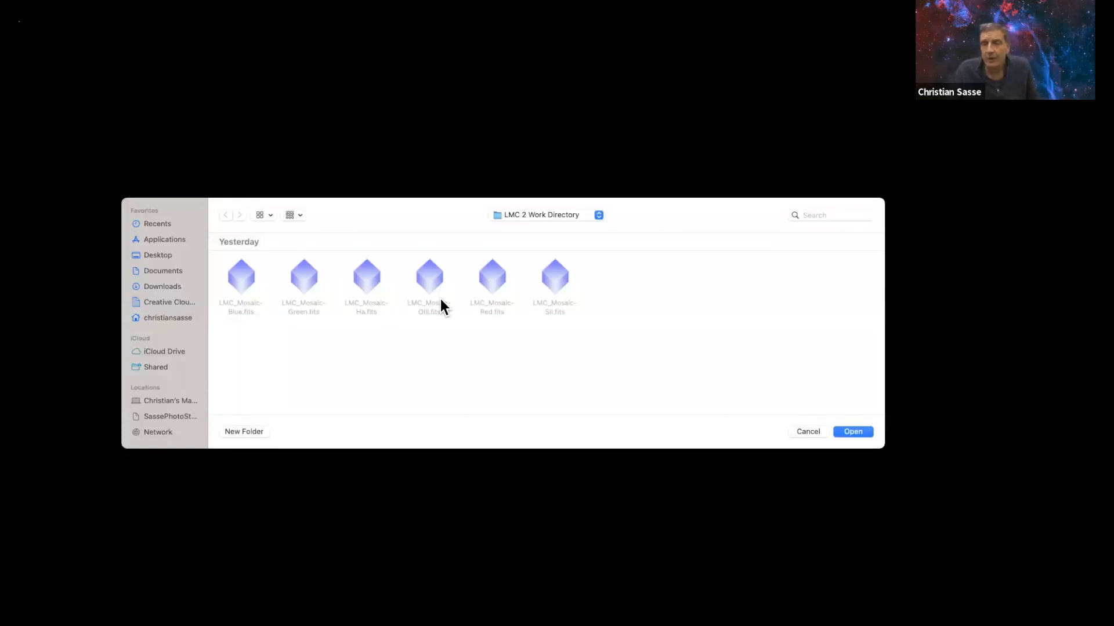
left_click(852, 432)
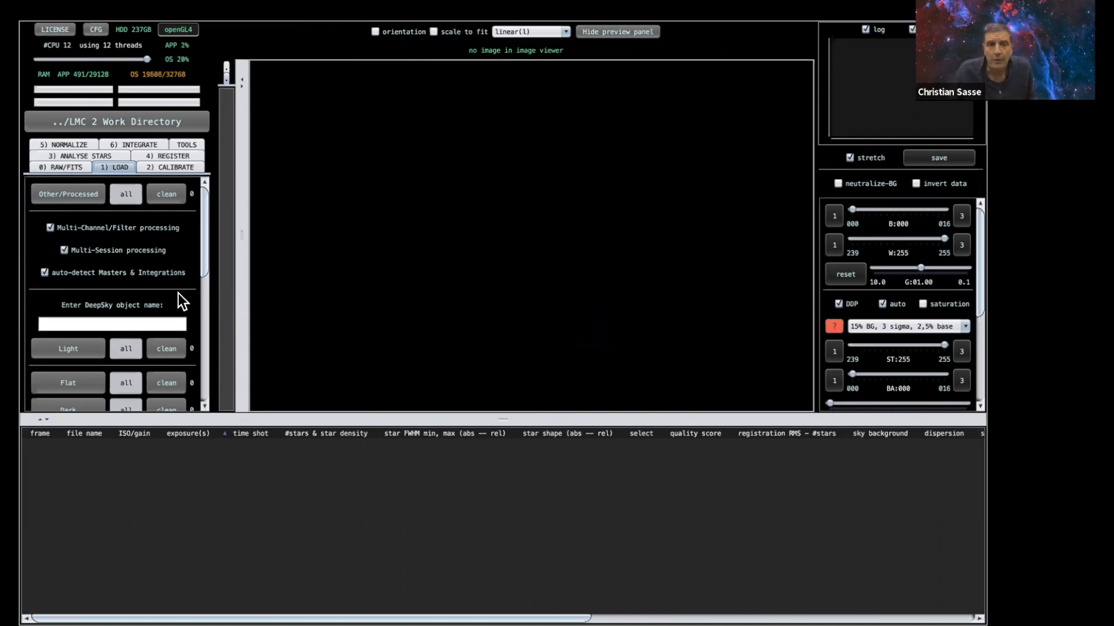
Turn off multi-session processing and enter LMC Mosaic as the deep-sky object name.
left_click(62, 250)
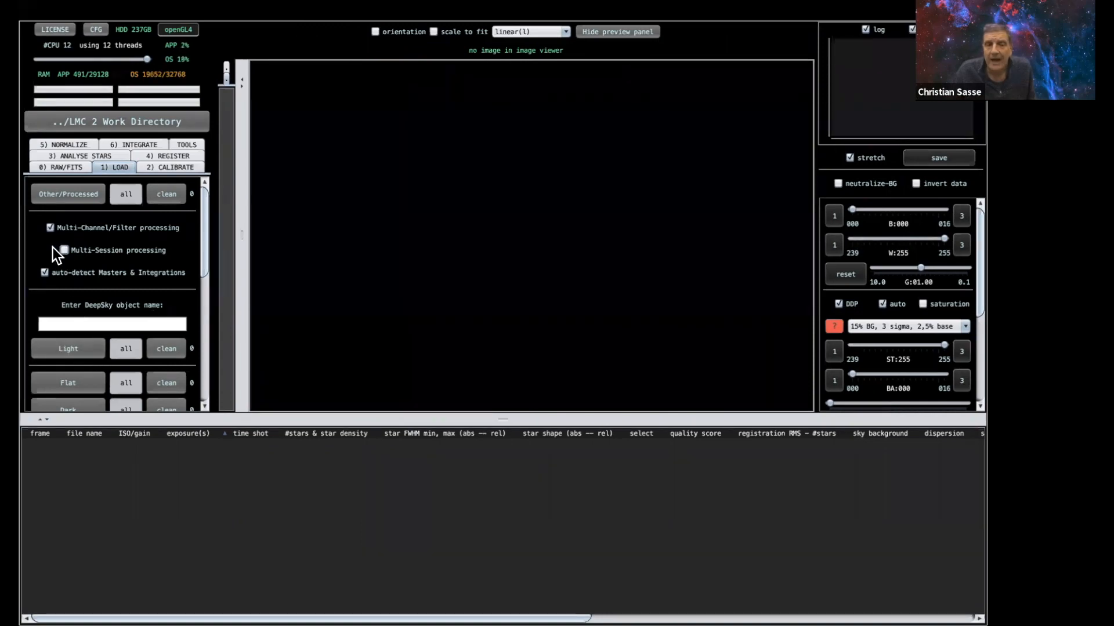
left_click(77, 324)
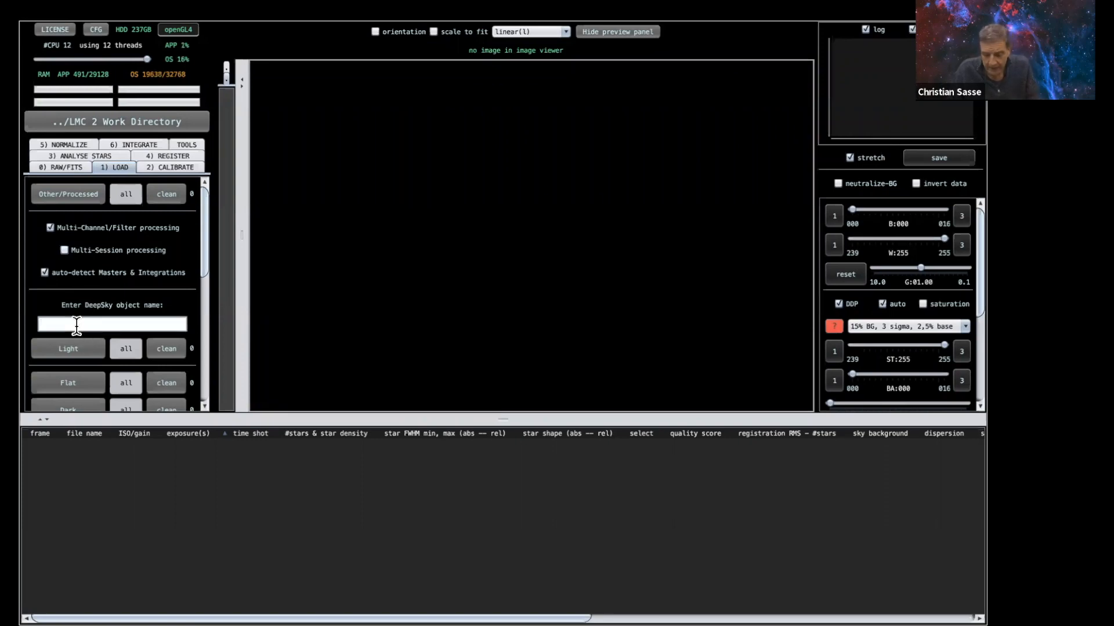
type("LMC")
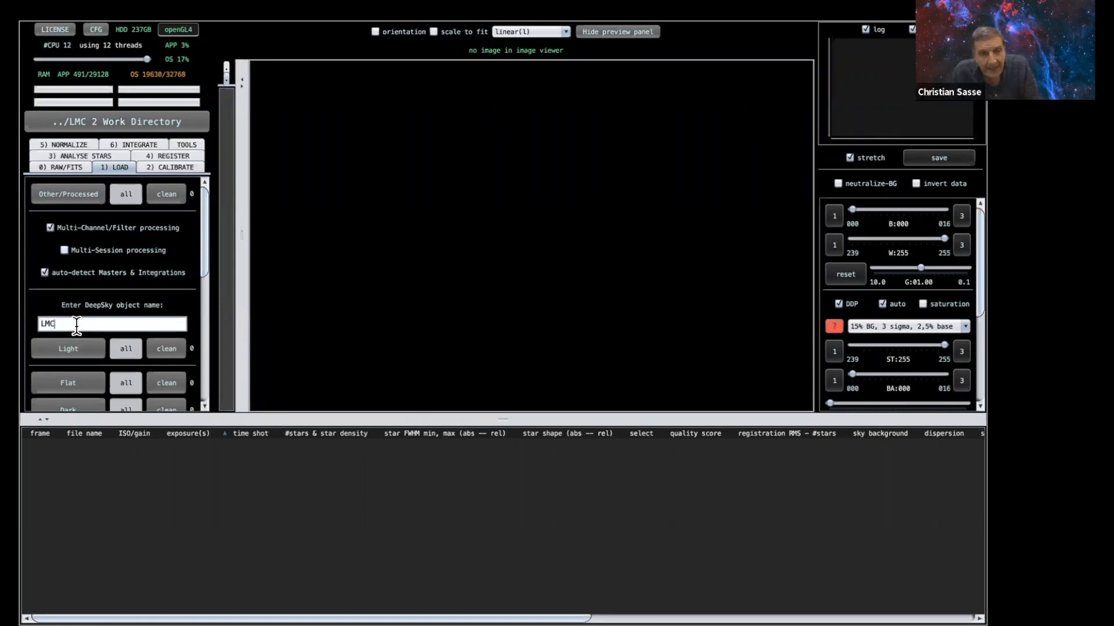
type(" Mosaic")
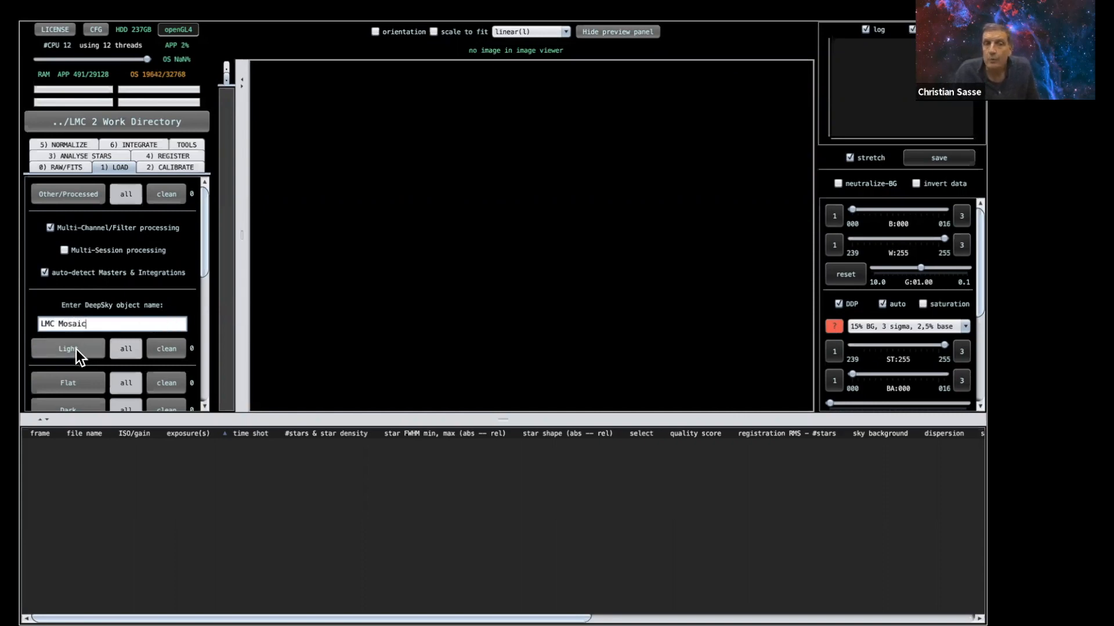
Load the Blue, Green, Ha, OIII, Red and SII LMC_Mosaic FITS integrations as light frames, assigning channels from the FILTER header tag.
left_click(76, 349)
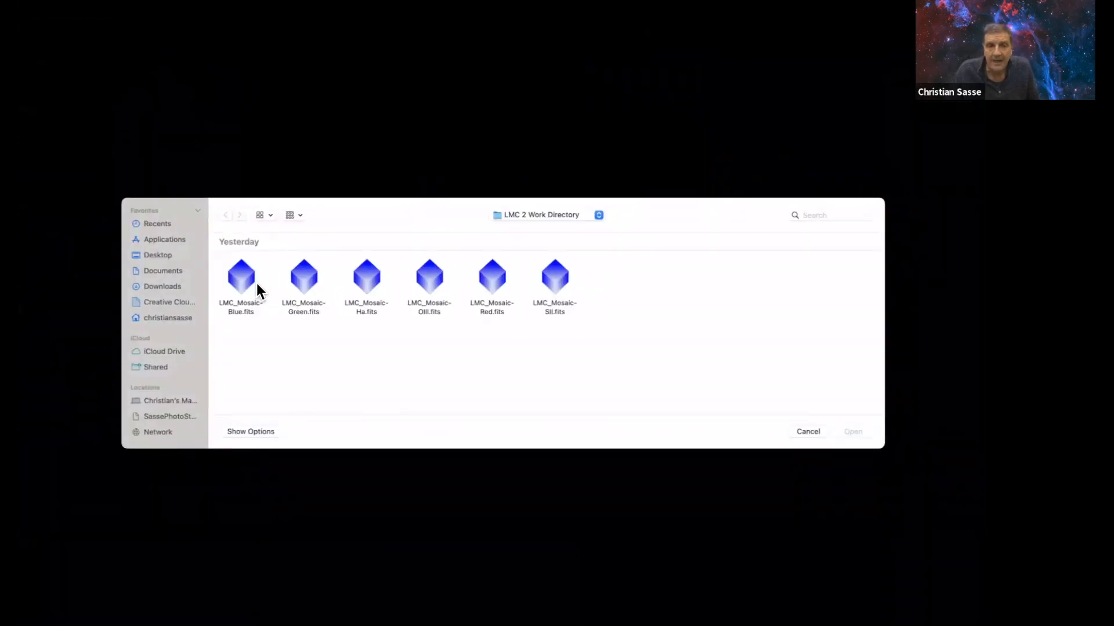
left_click(234, 287)
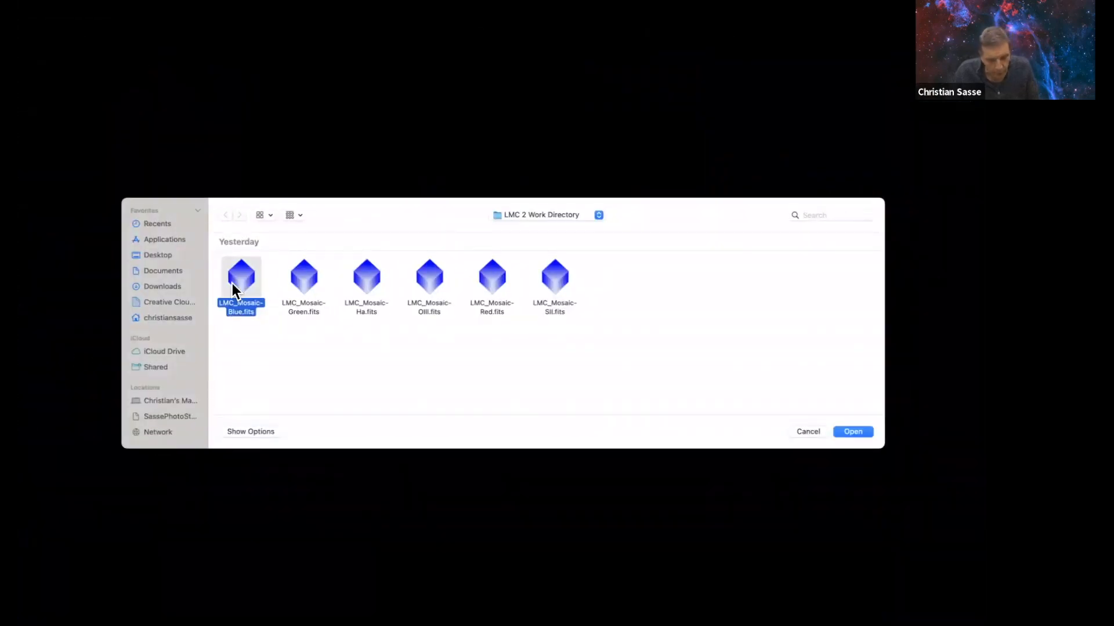
left_click(301, 279, "shift")
left_click(367, 278, "shift")
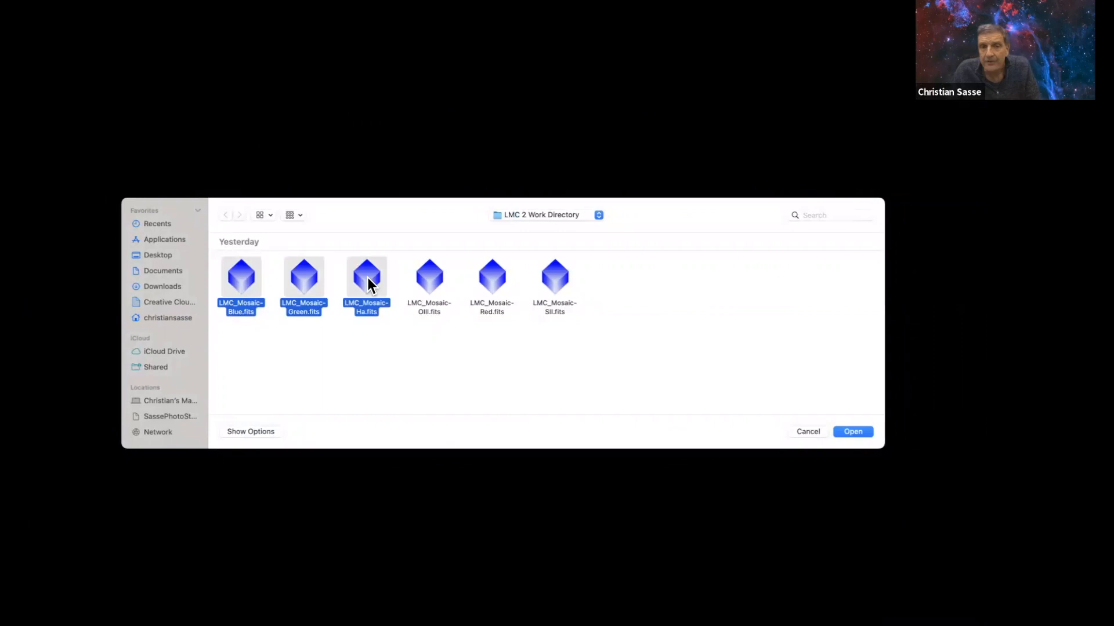
left_click(432, 278, "shift")
left_click(489, 276, "shift")
left_click(552, 277, "shift")
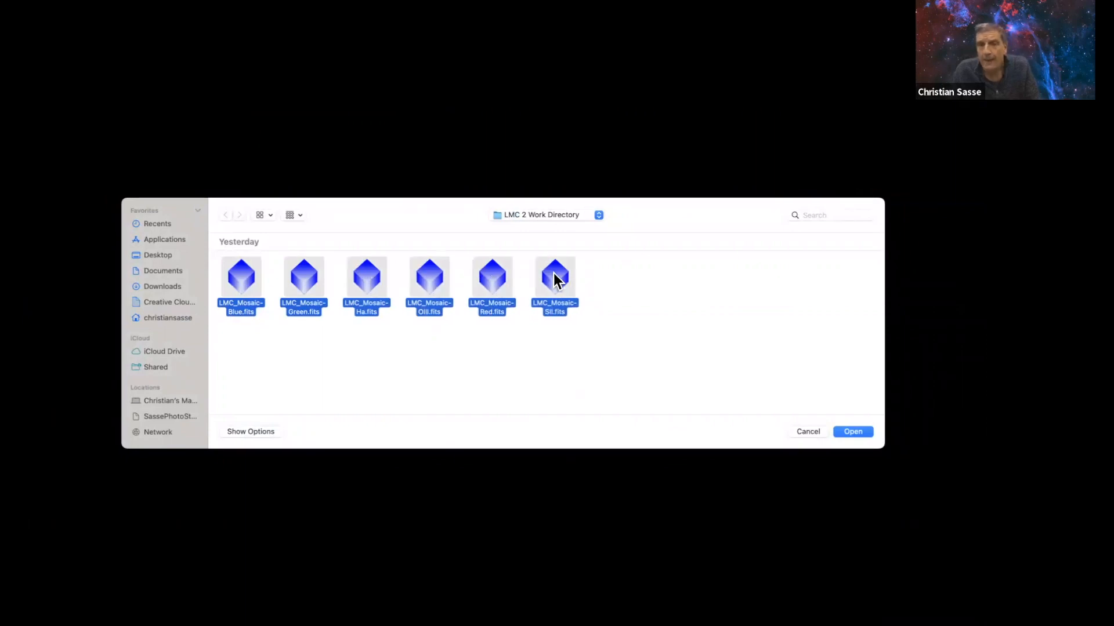
left_click(850, 432)
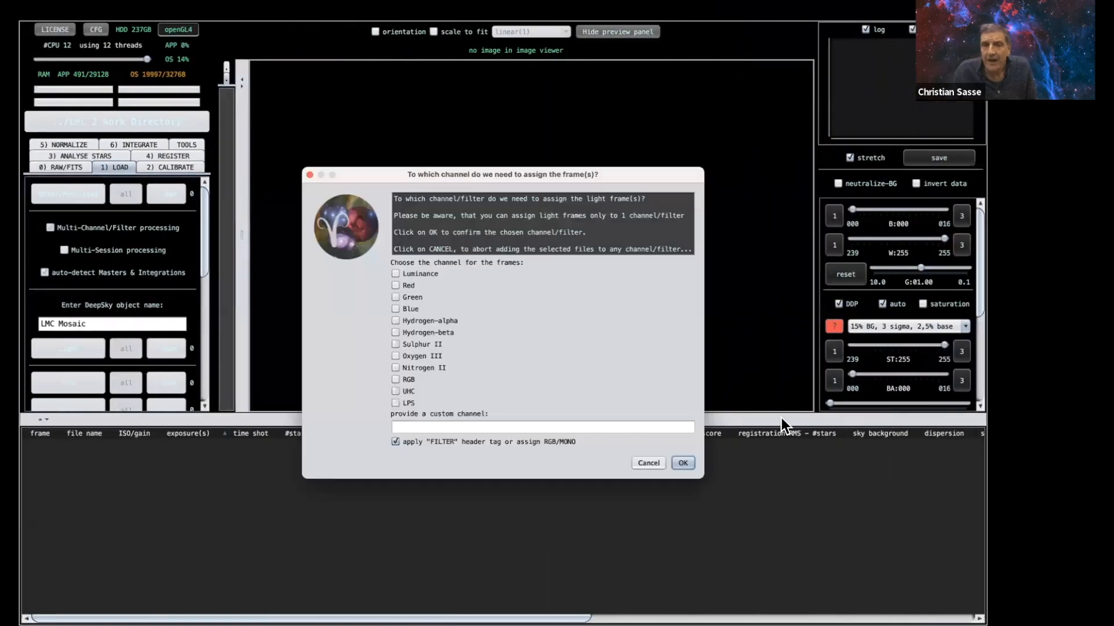
left_click(682, 463)
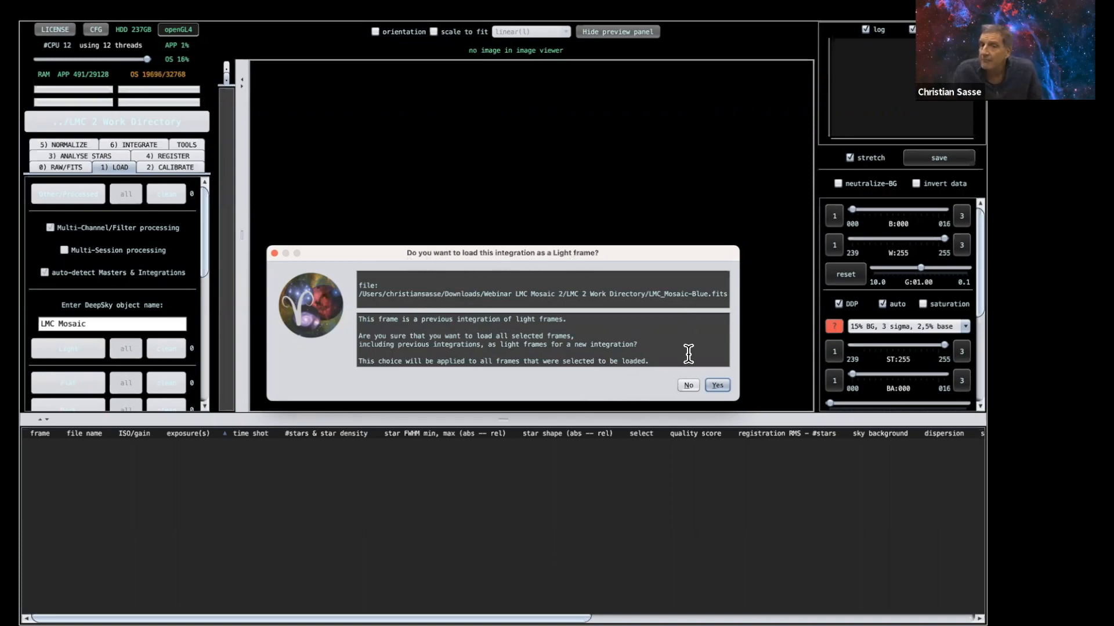
left_click(719, 383)
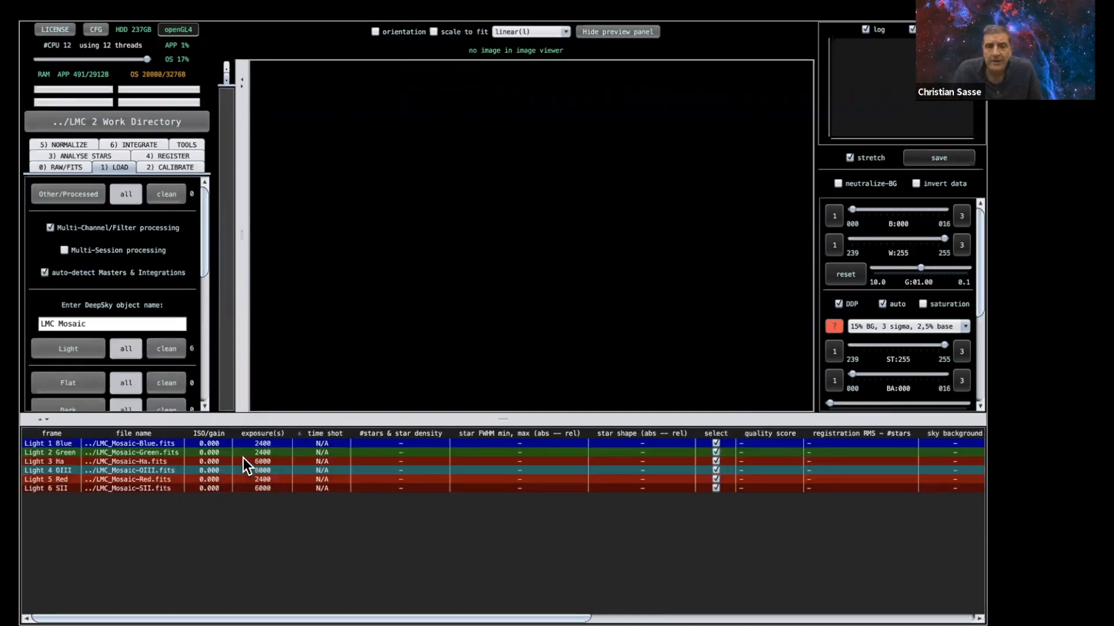
Preview the Blue, Ha, OIII and SII mosaic frames one after another to compare their detail.
left_click(176, 442)
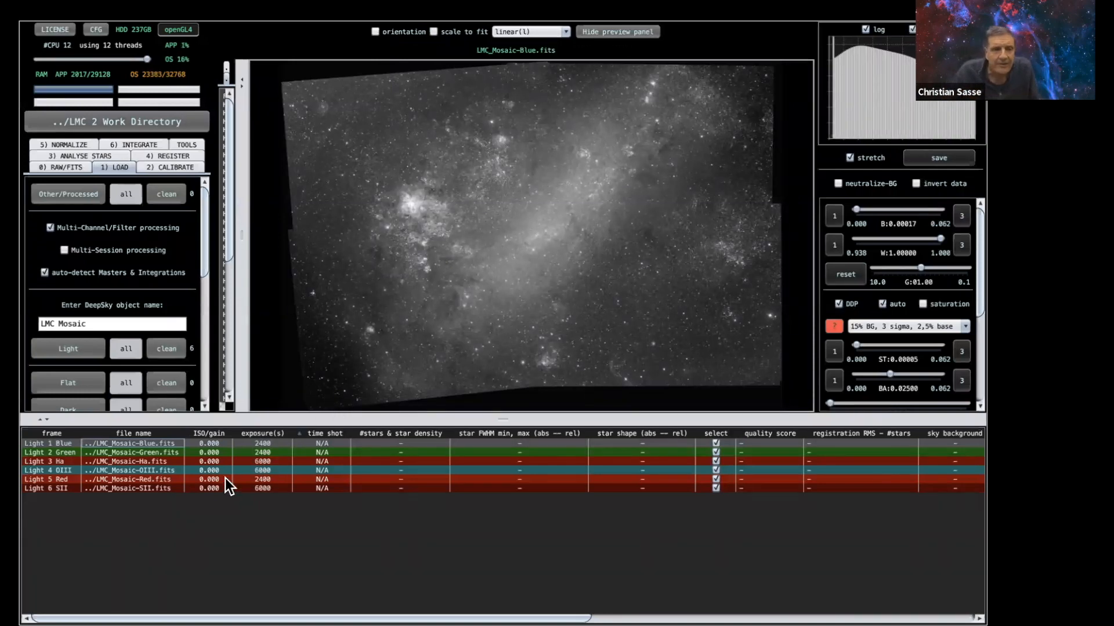
left_click(166, 462)
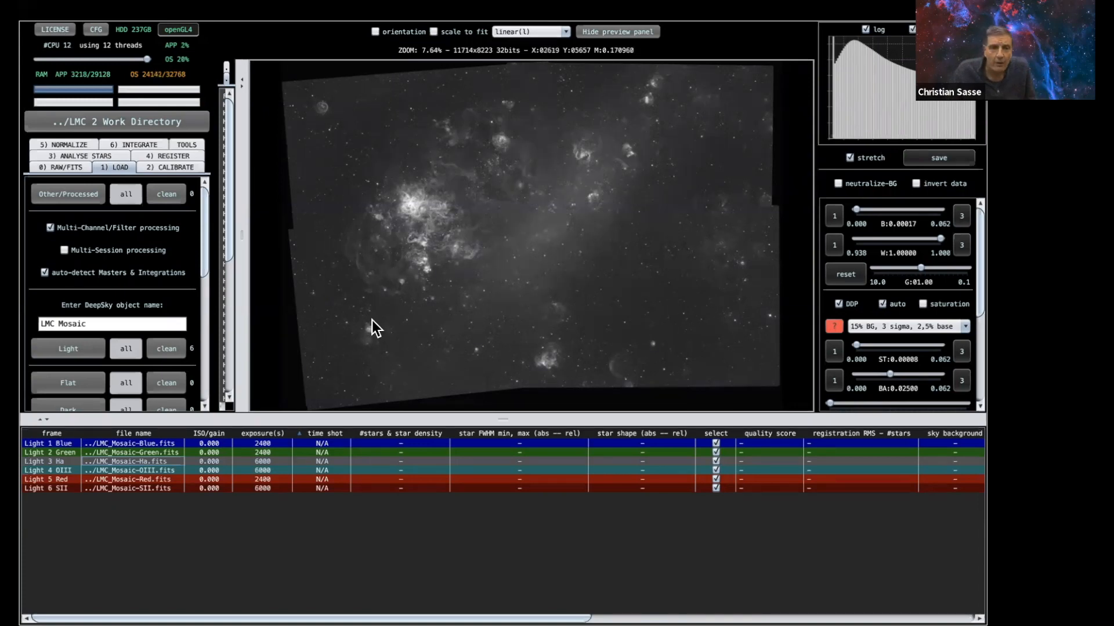
left_click(154, 472)
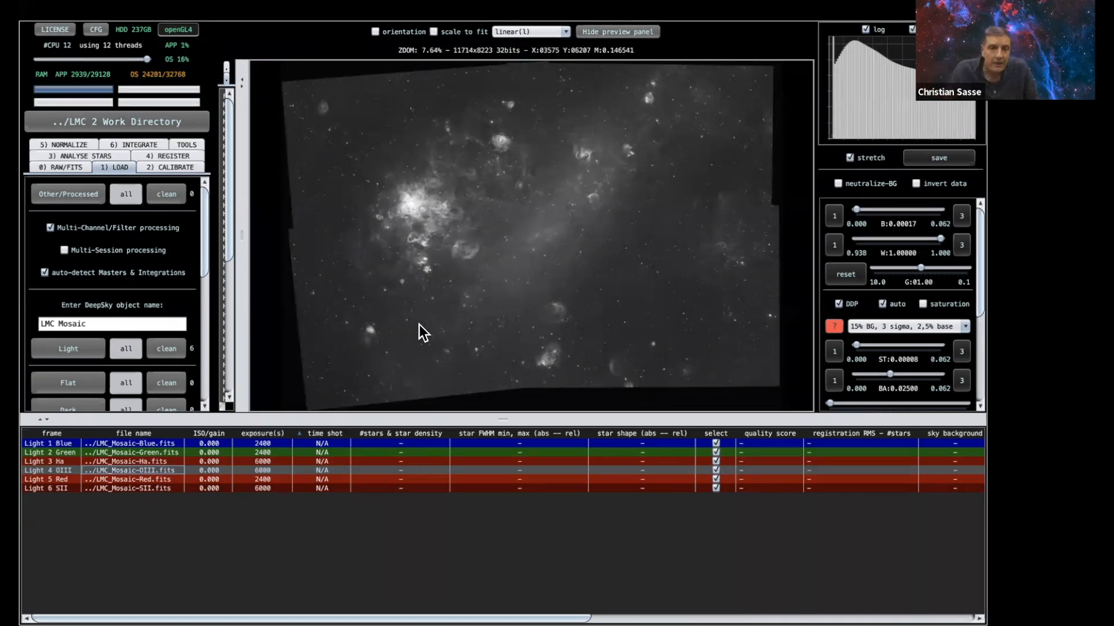
left_click(158, 488)
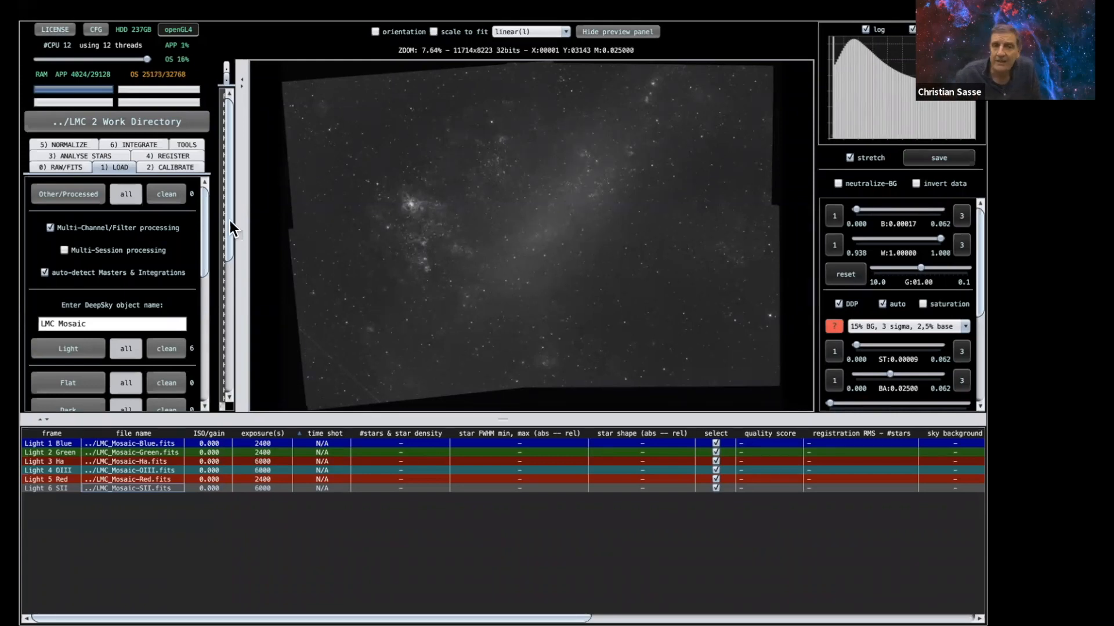
Start the Combine RGB tool and choose the RGB 1 composite formula.
left_click(187, 141)
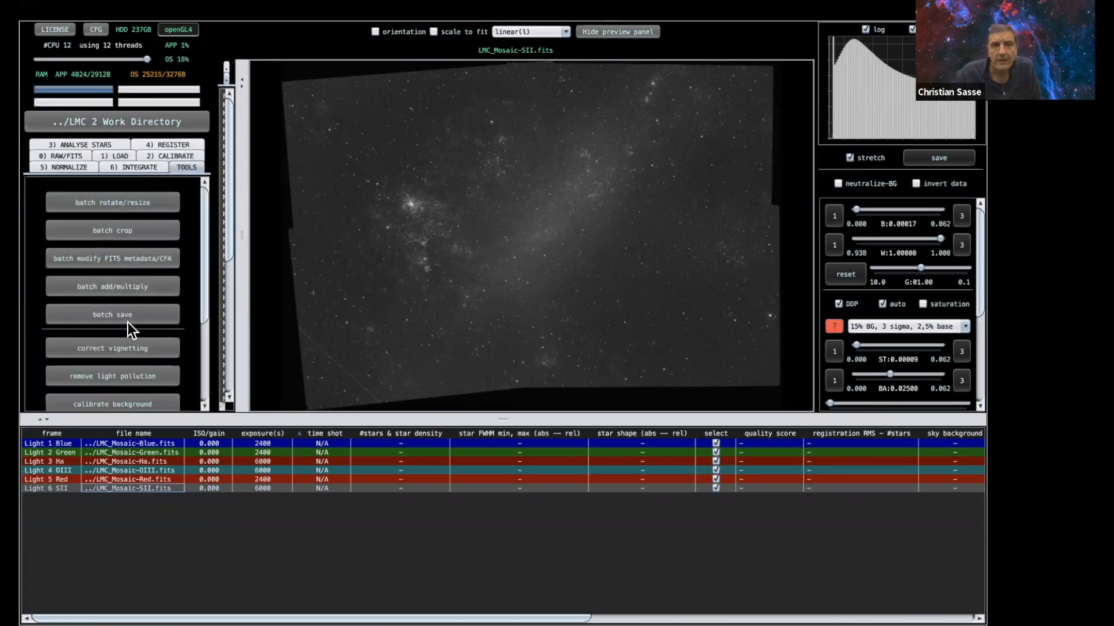
scroll(129, 330, "down", 3)
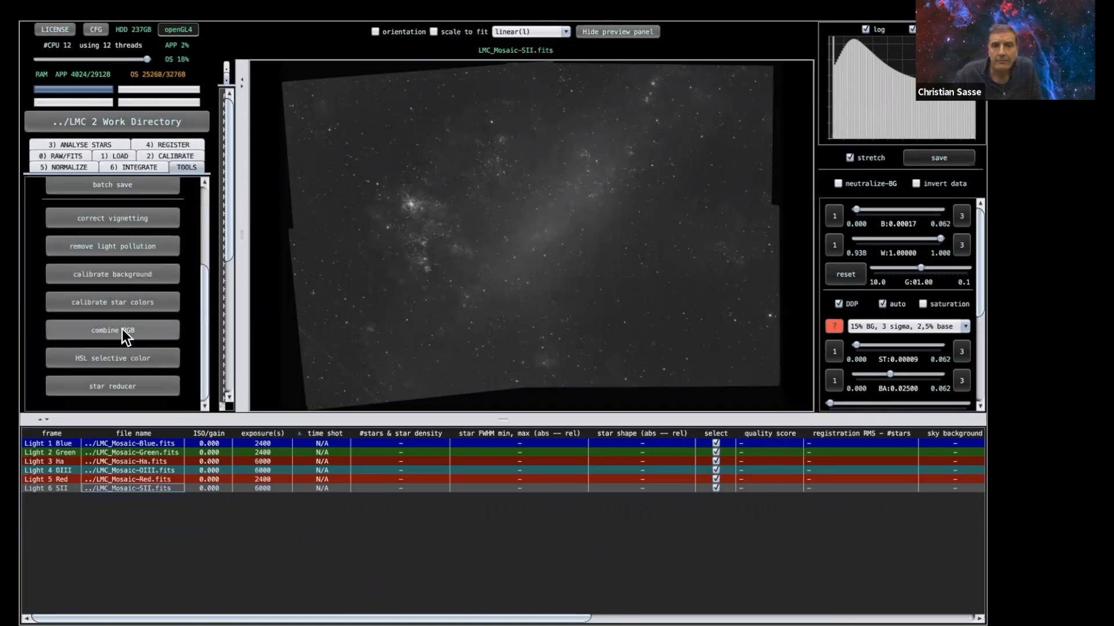
left_click(122, 329)
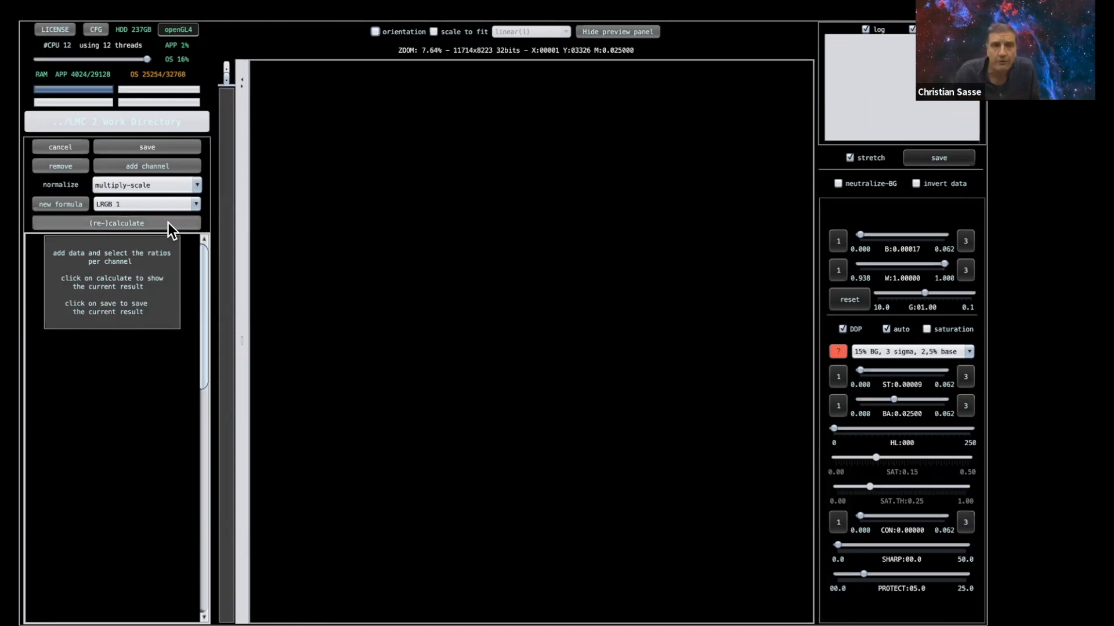
left_click(138, 200)
left_click(107, 248)
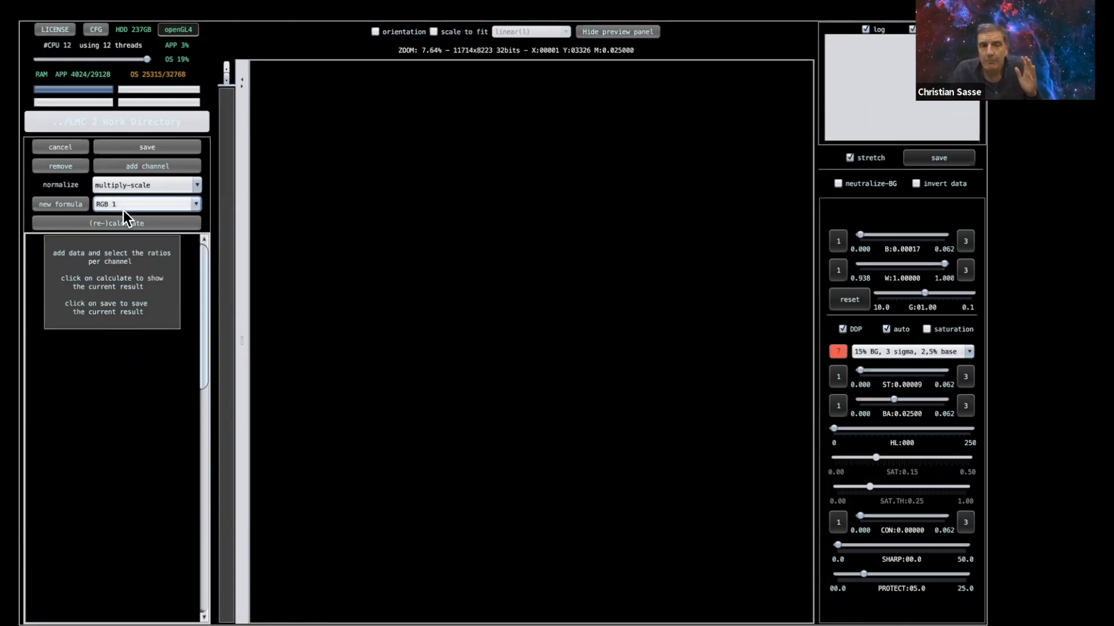
Add LMC_Mosaic-Blue.fits, LMC_Mosaic-Green.fits and LMC_Mosaic-Red.fits to the composite, assigning the Blue, Green and Red filters respectively.
left_click(167, 163)
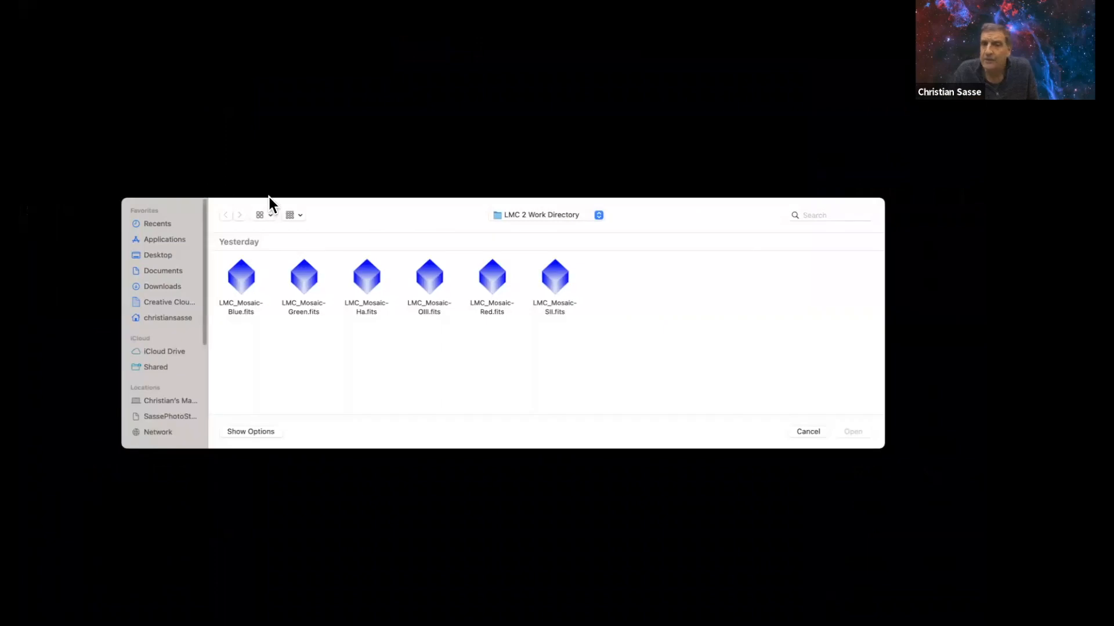
left_click(236, 277)
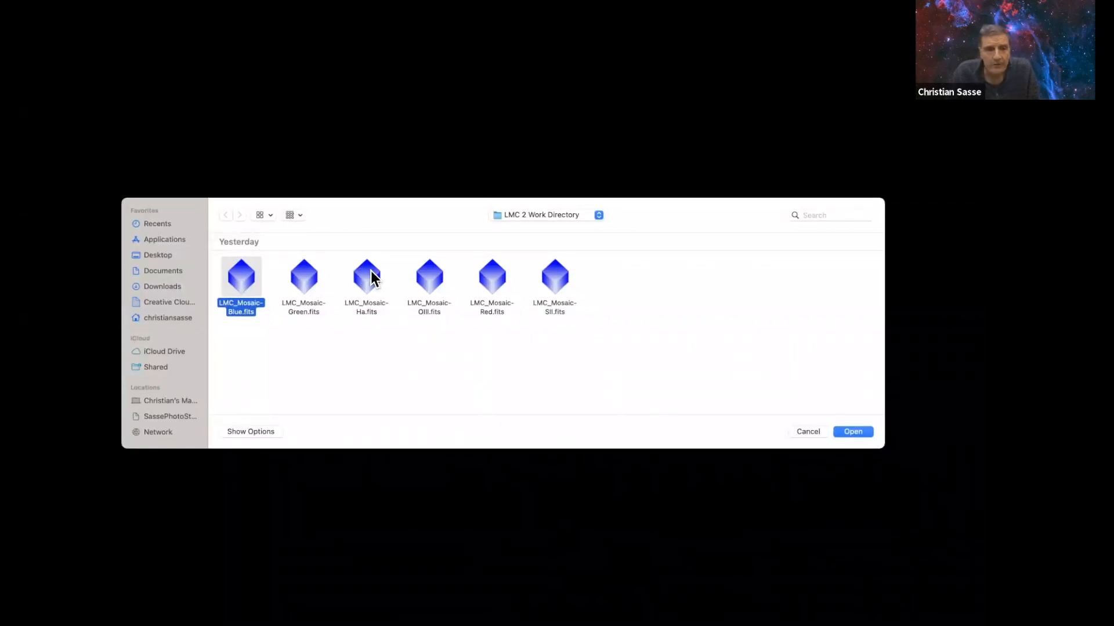
left_click(304, 277, "shift")
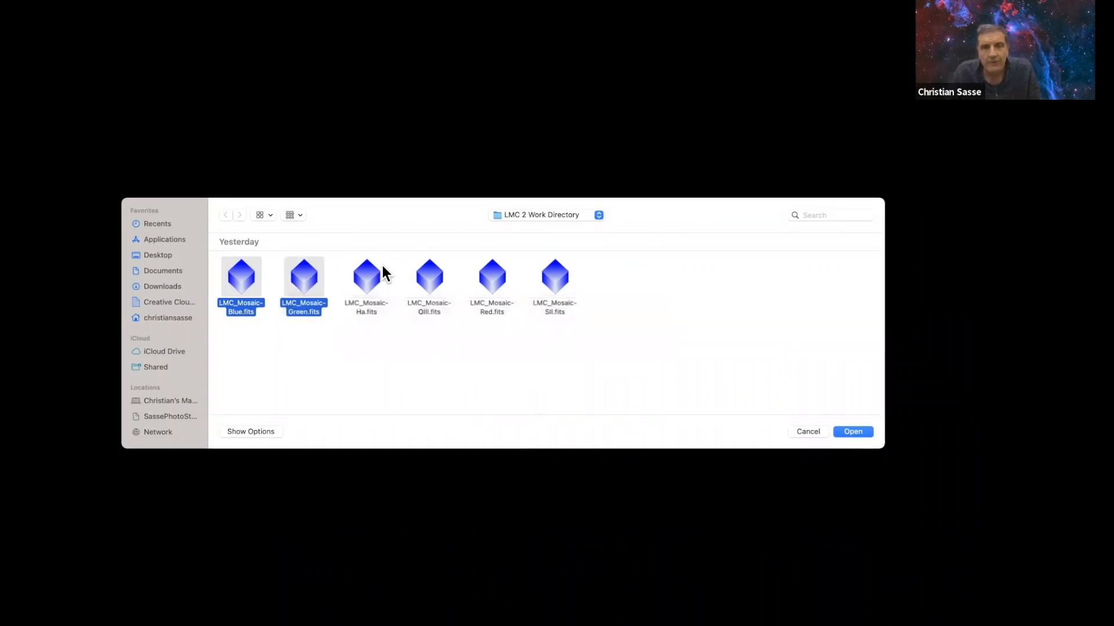
left_click(491, 277, "shift")
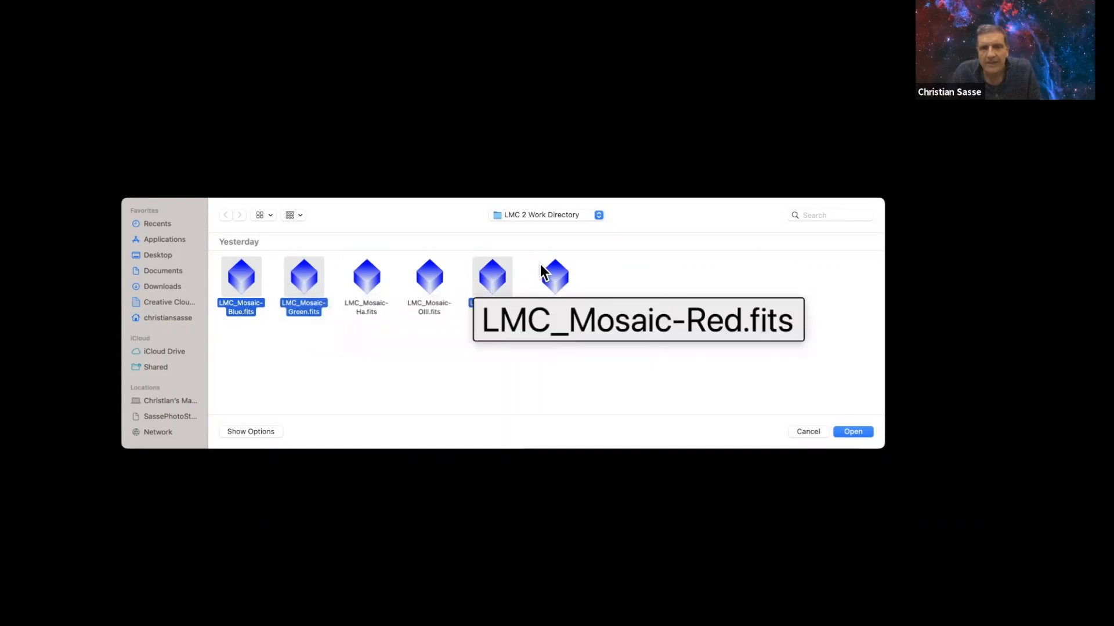
left_click(848, 429)
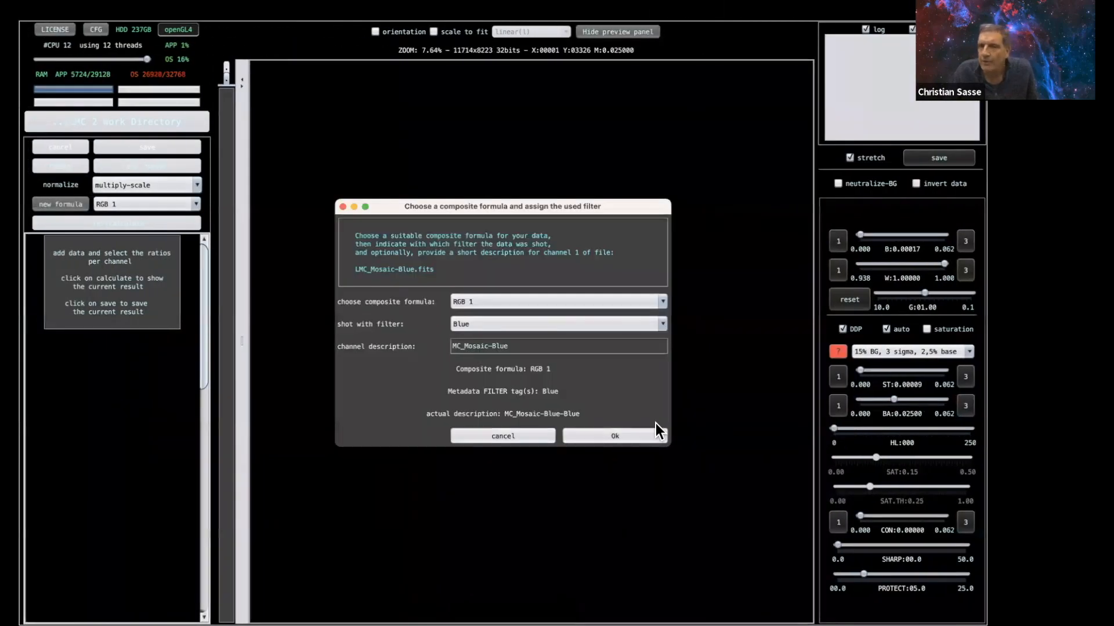
left_click(621, 430)
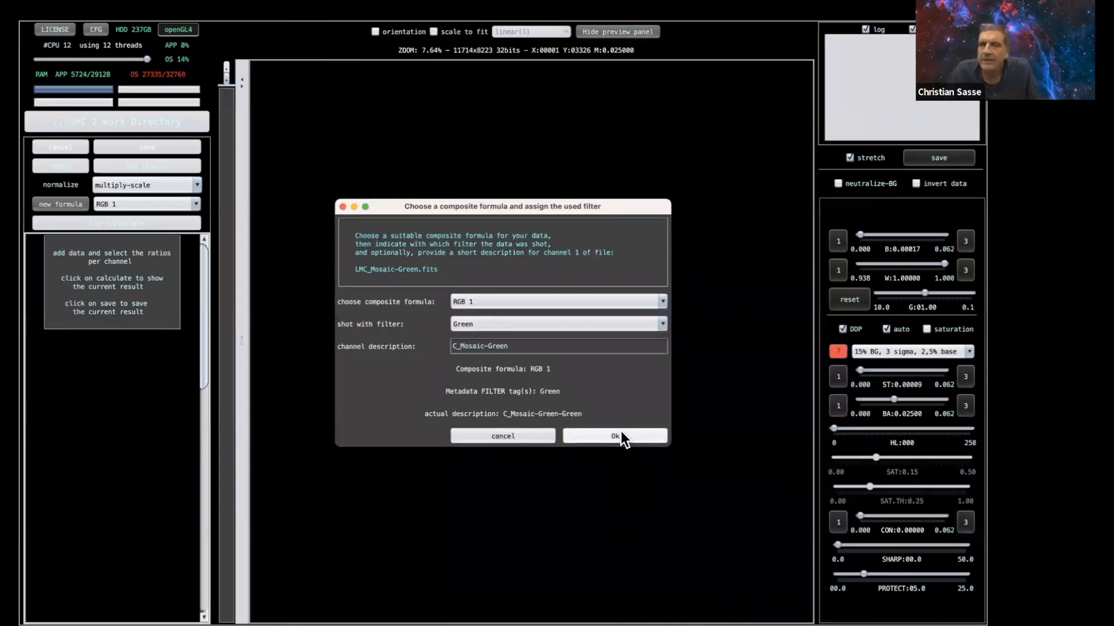
left_click(621, 430)
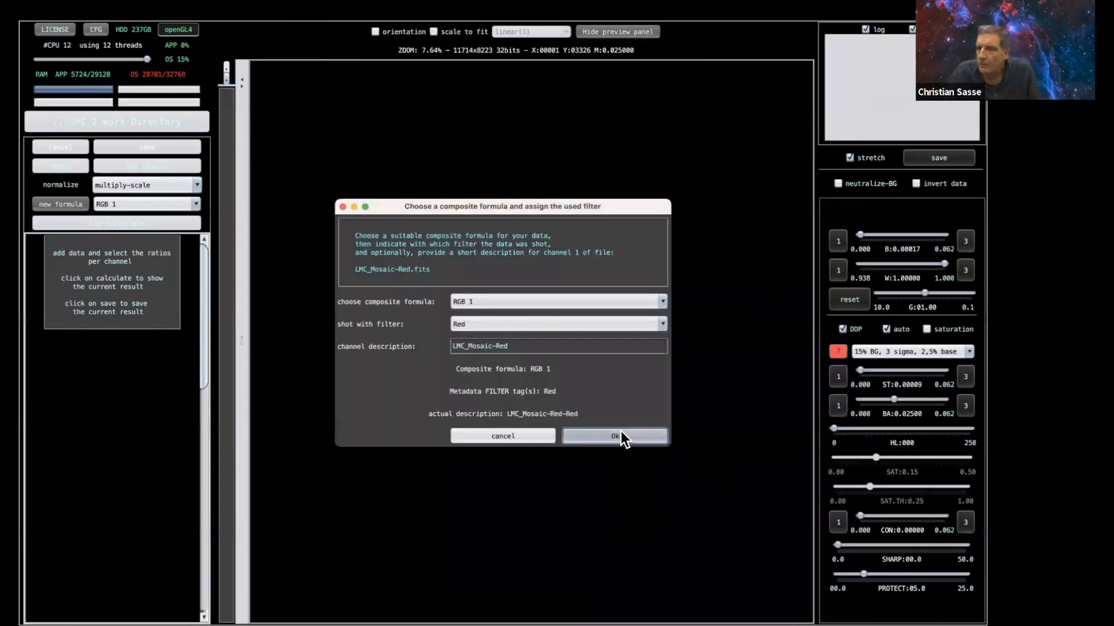
left_click(620, 430)
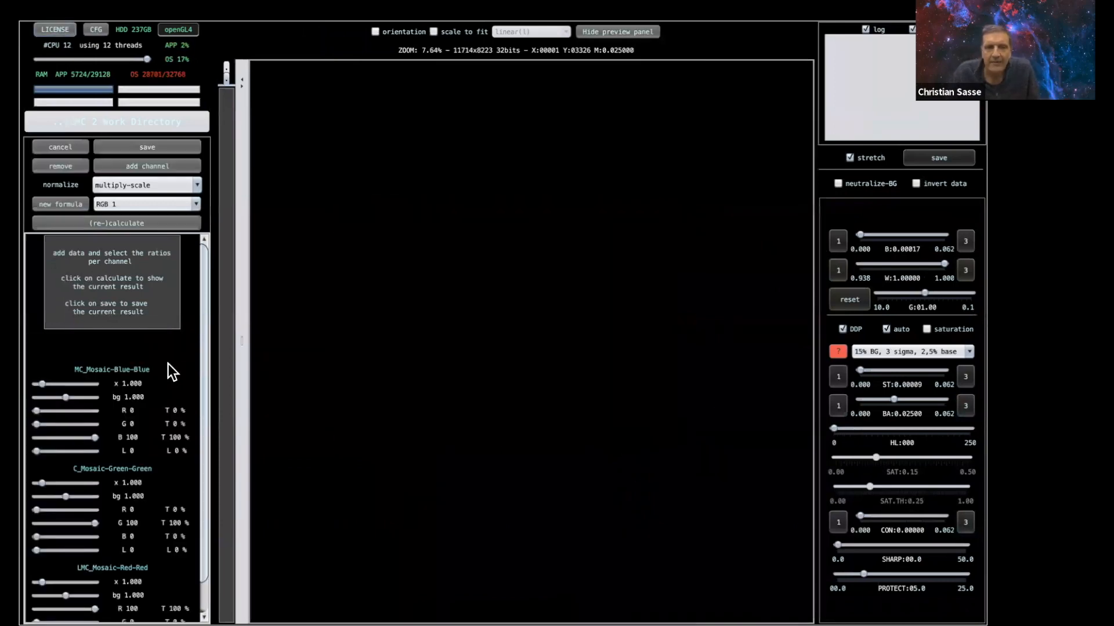
Enable preview saturation at 0.24 with a saturation threshold of 0.00, and calculate the RGB 1 composite.
scroll(172, 371, "down", 1)
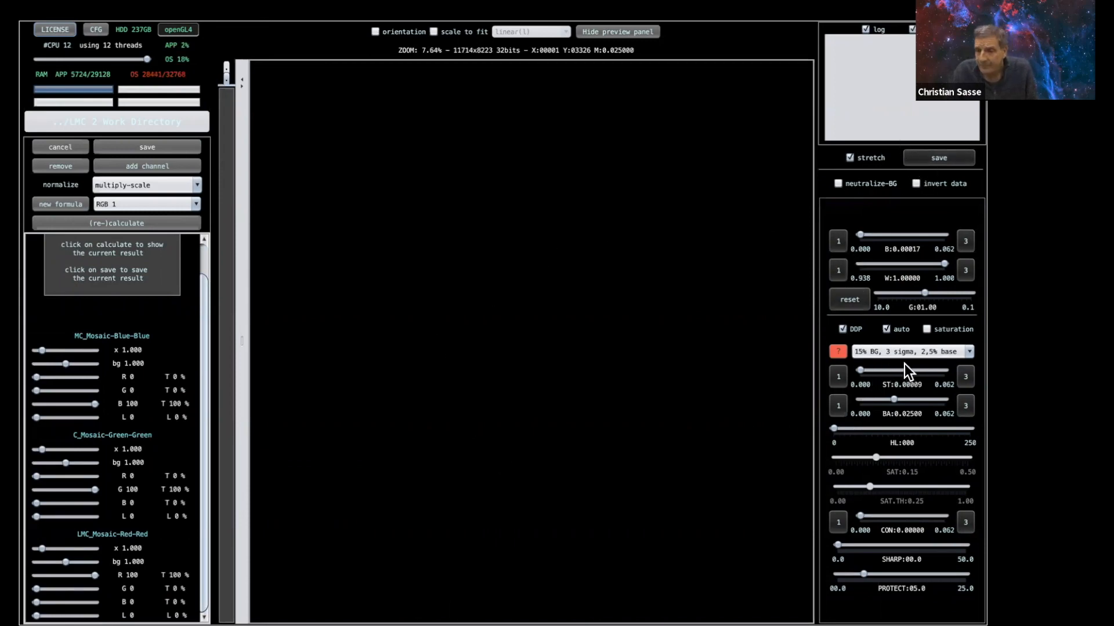
left_click(926, 330)
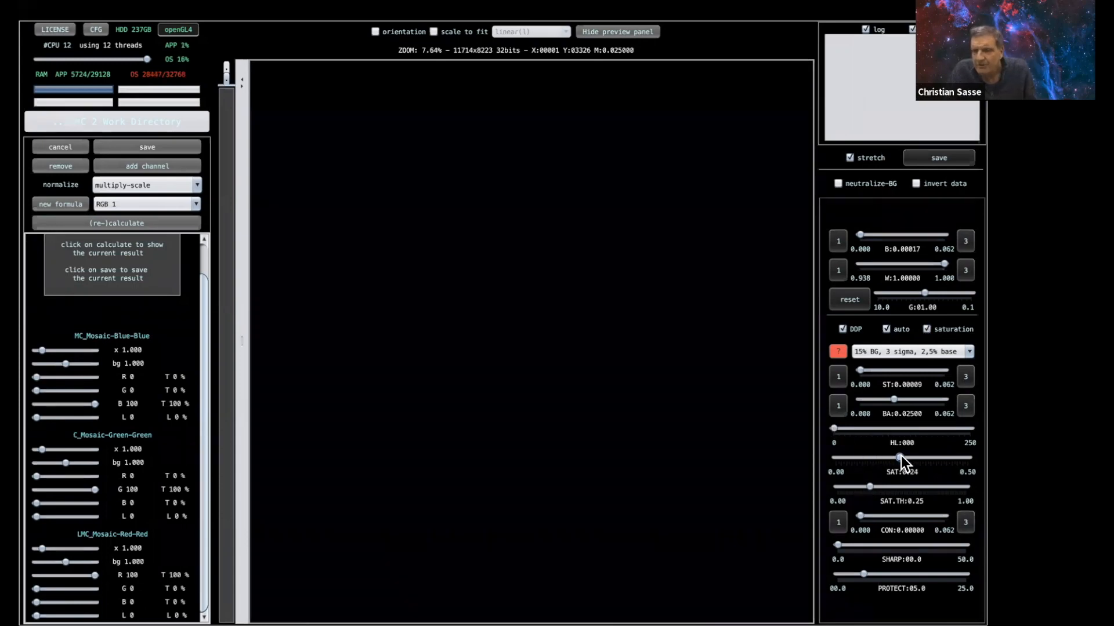
left_click_drag(871, 487, 834, 489)
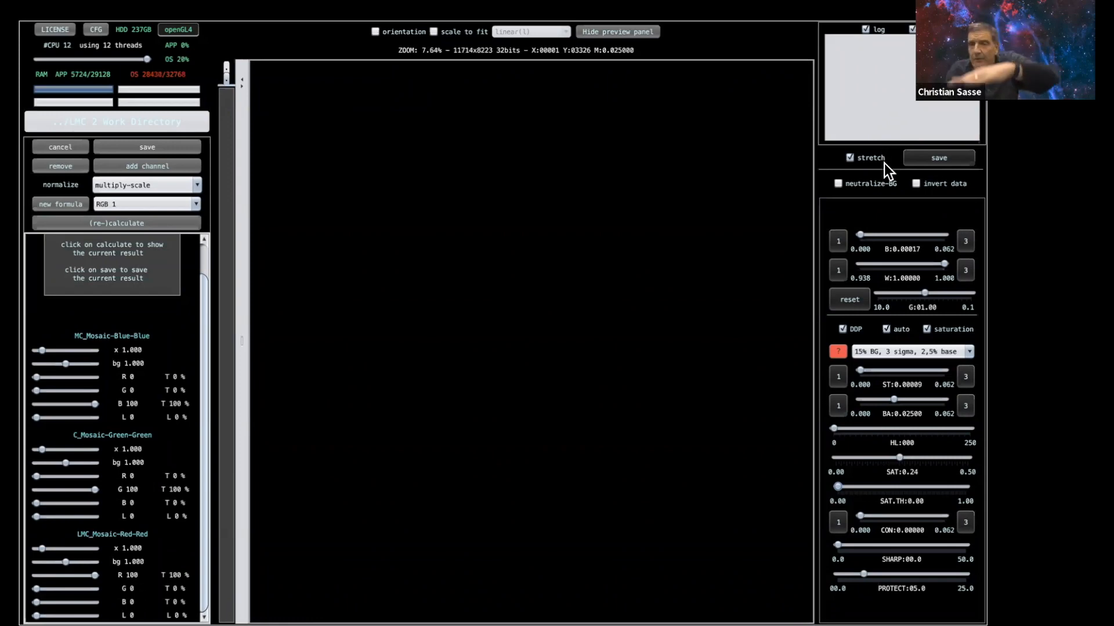
mouse_move(818, 23)
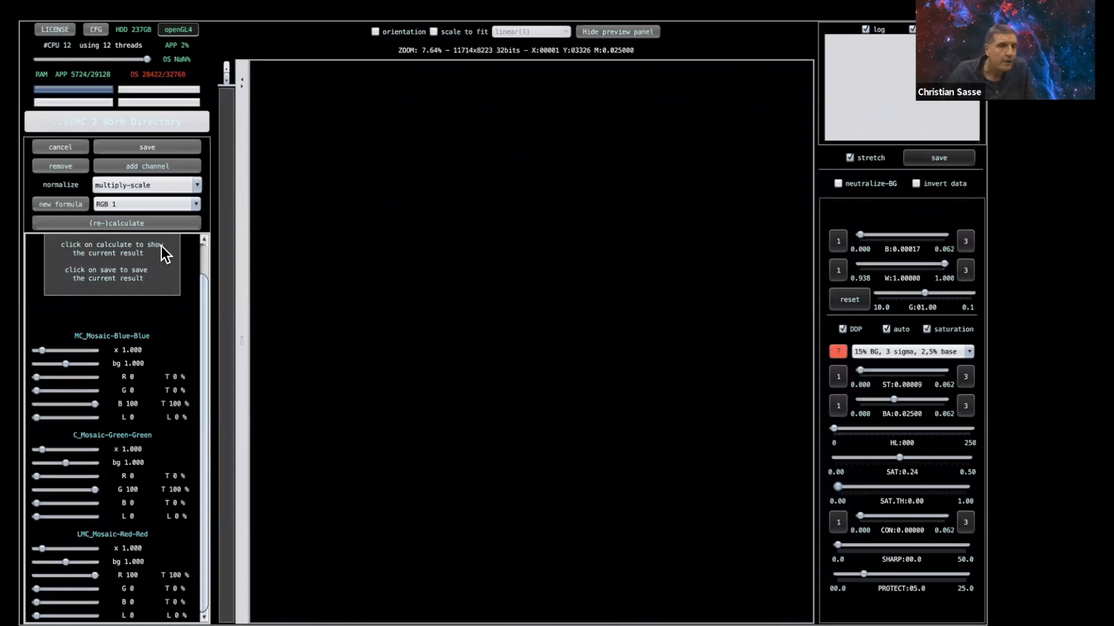
left_click(102, 223)
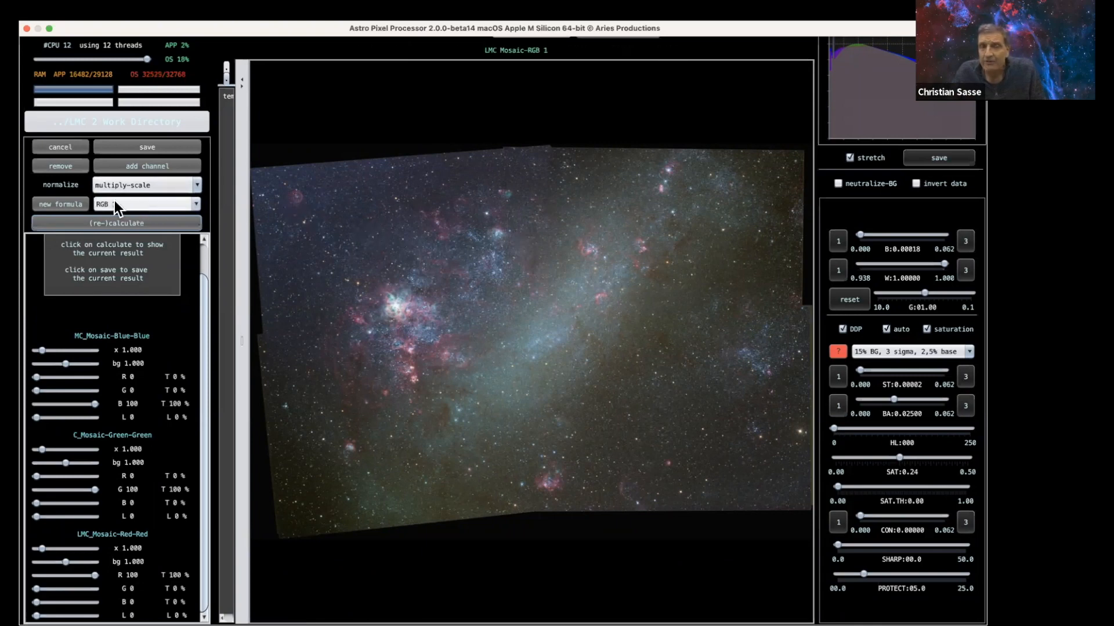
Switch the composite to the RGB 2 formula, apply its channel ratios and recalculate the image.
left_click(195, 203)
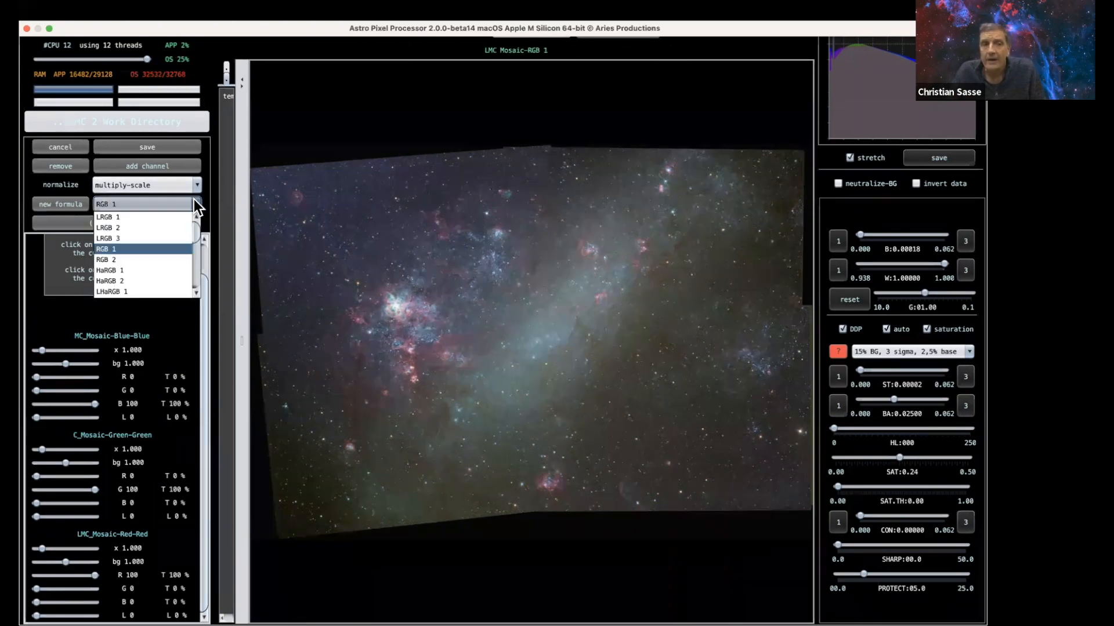
left_click(137, 257)
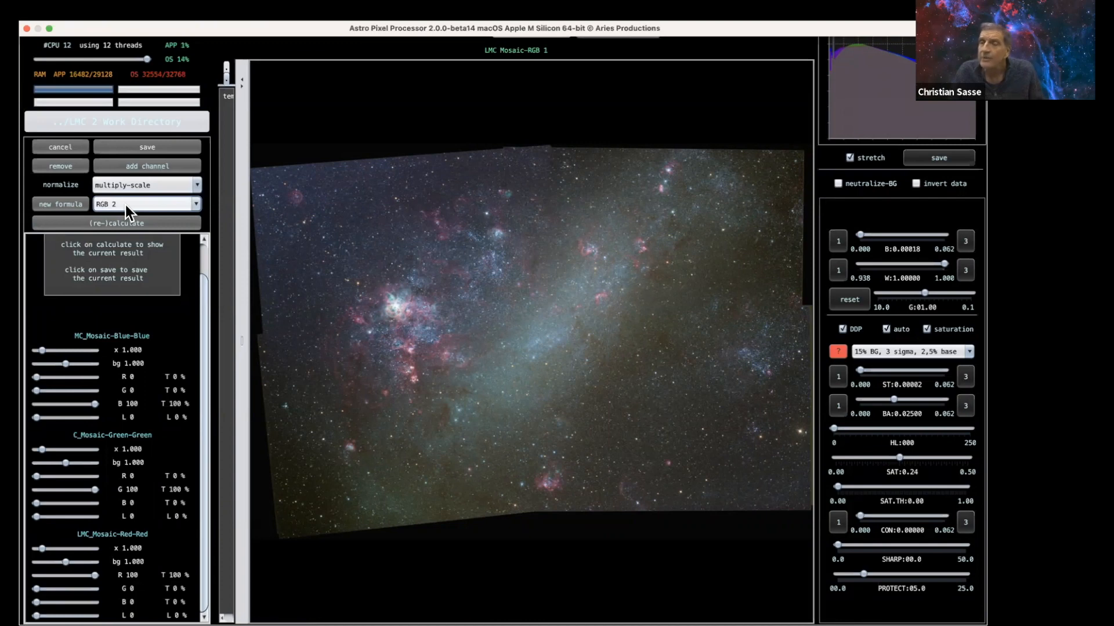
left_click(65, 205)
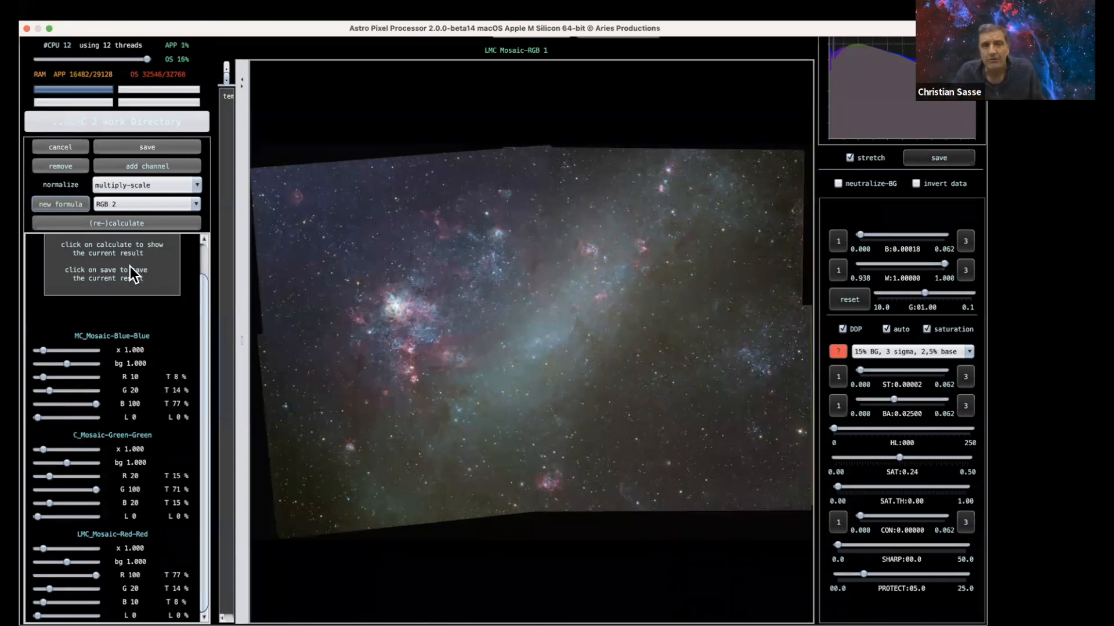
left_click(141, 223)
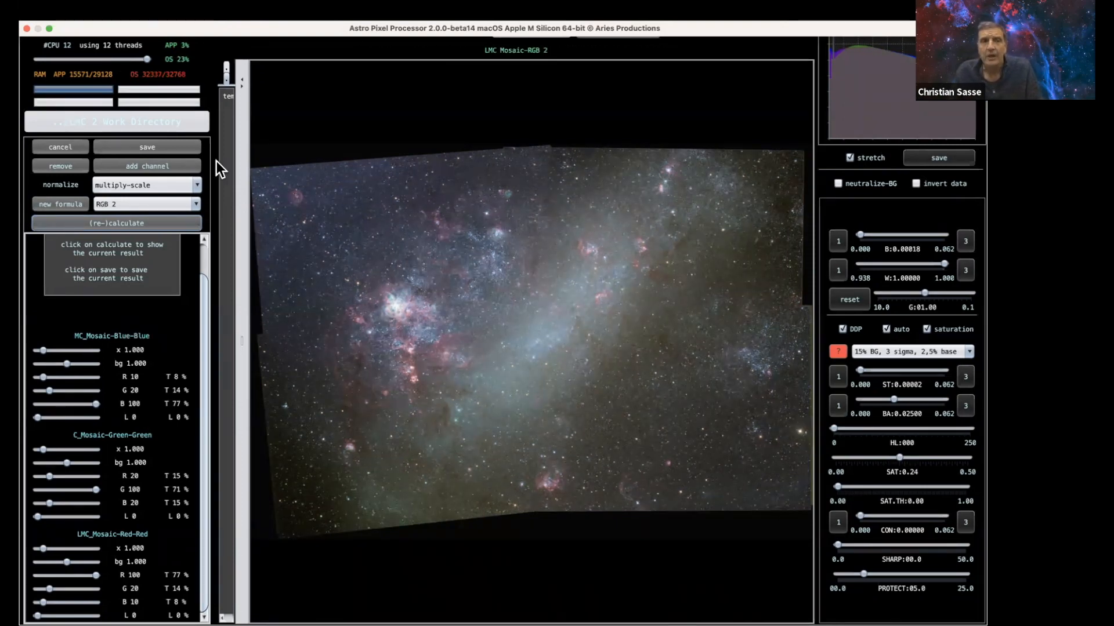
Save the composite as LMC Mosaic-RGB 2 in FITS format with 32 bits floats, and leave the Combine RGB tool.
left_click(164, 147)
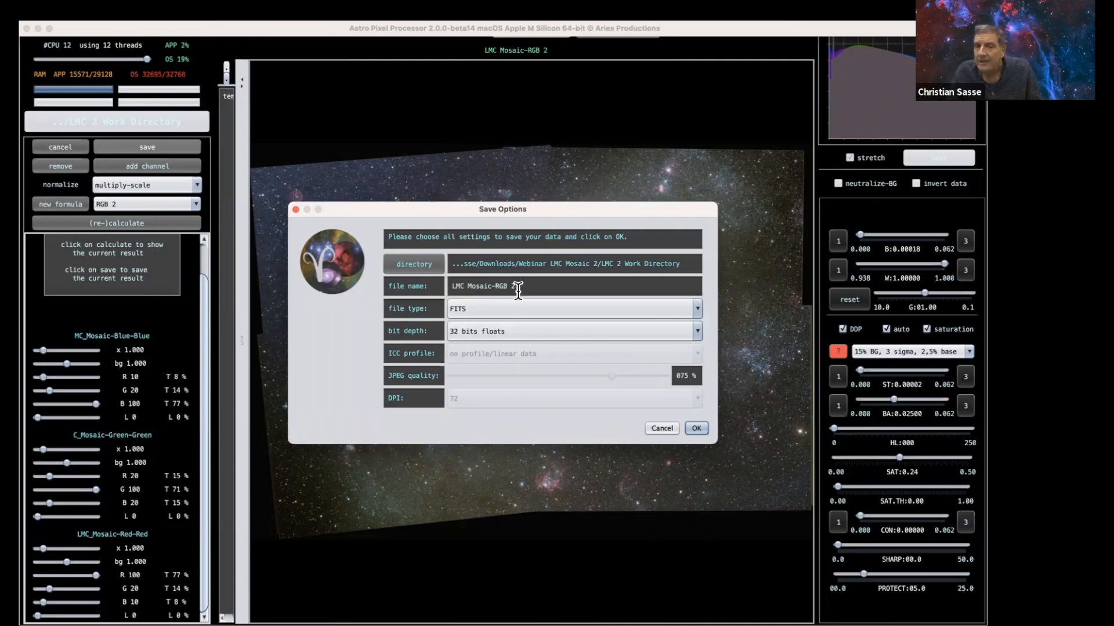
left_click(696, 430)
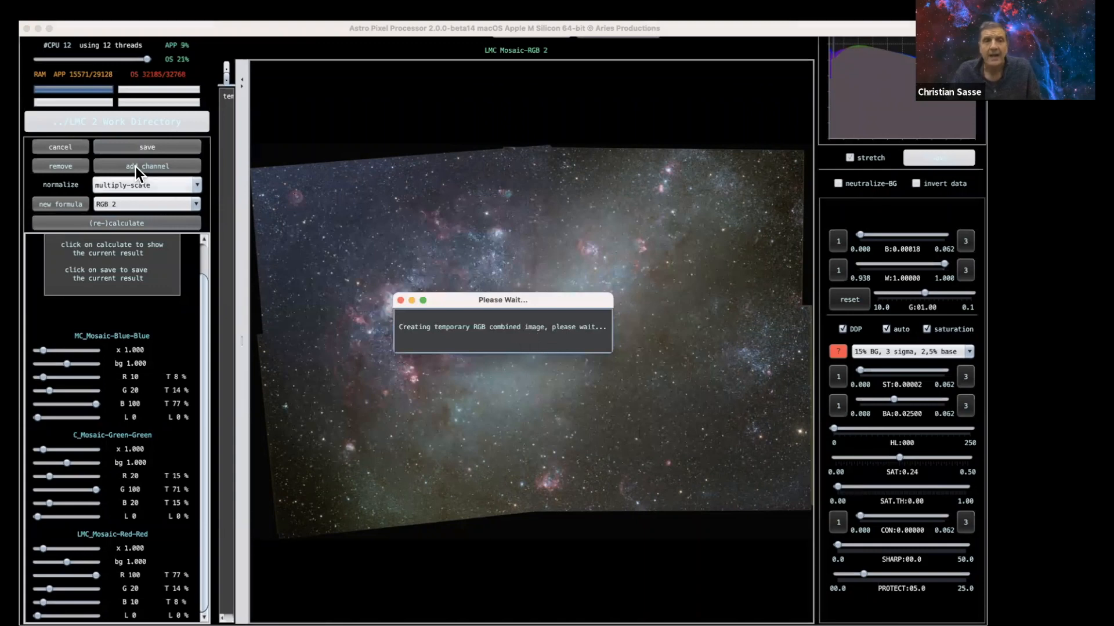
left_click(61, 147)
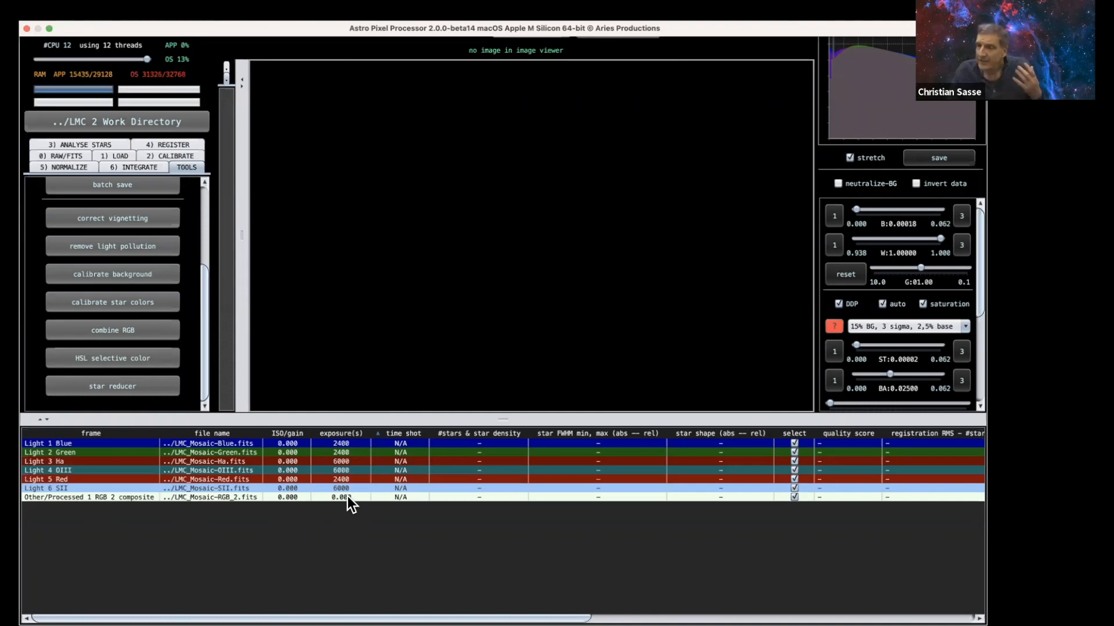
Display the RGB 2 composite in an enlarged viewer and start star colour calibration, choosing to remove light pollution/gradients first.
left_click(372, 496)
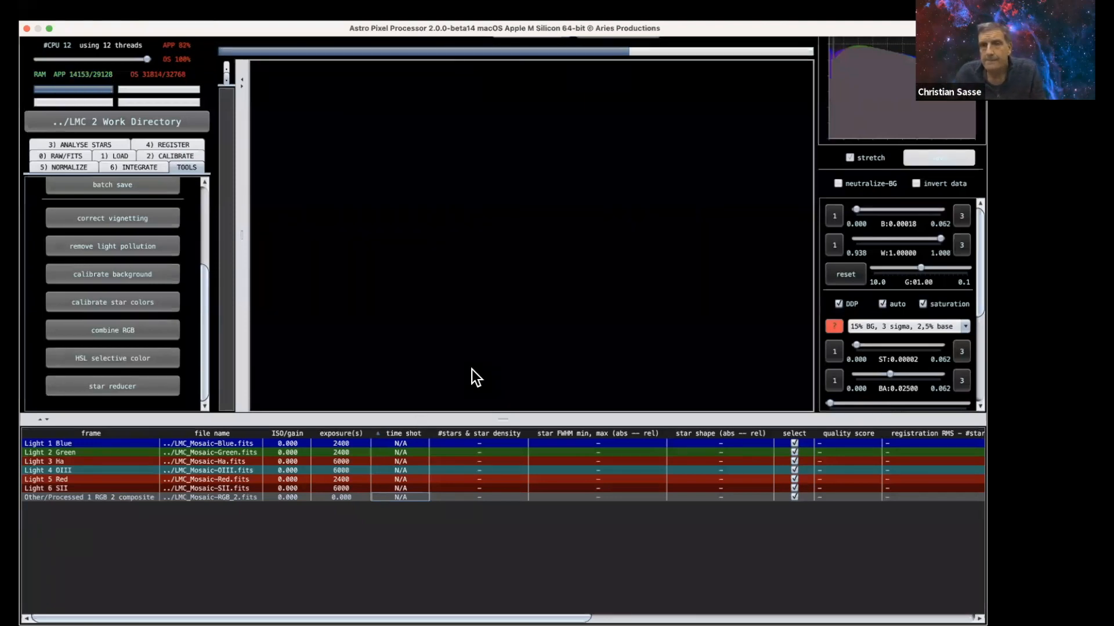
left_click_drag(507, 420, 508, 549)
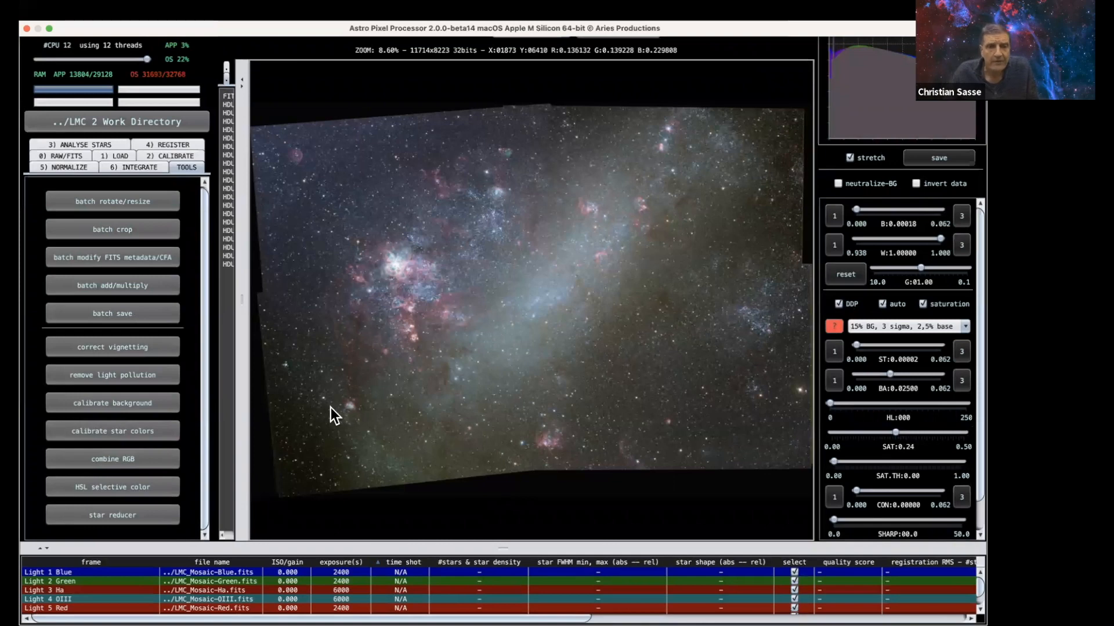
left_click(141, 430)
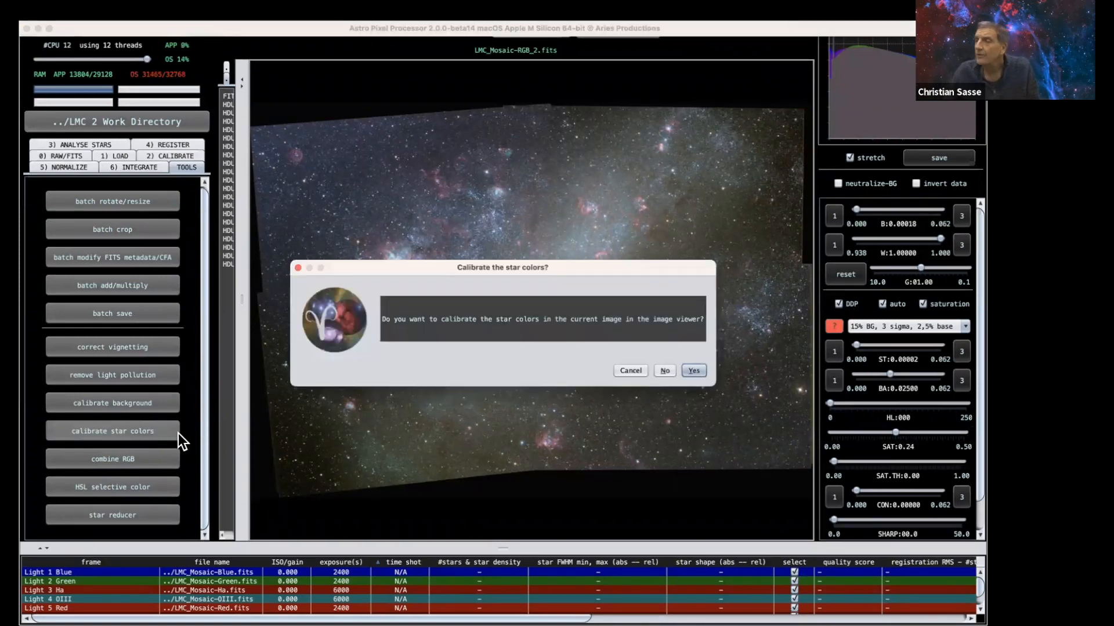
left_click(694, 371)
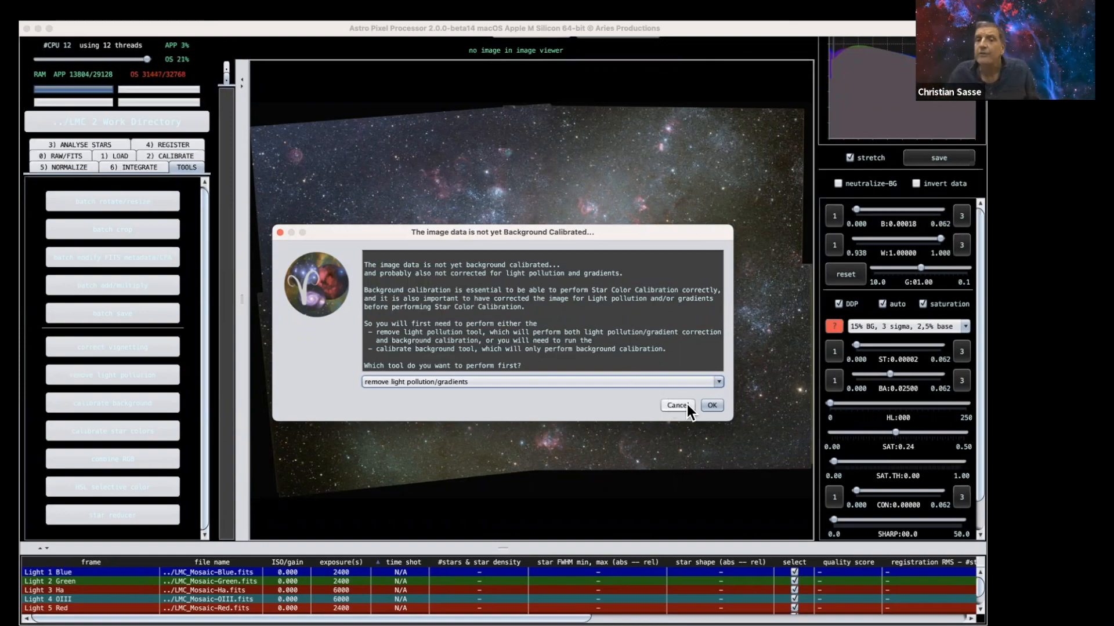
left_click(708, 406)
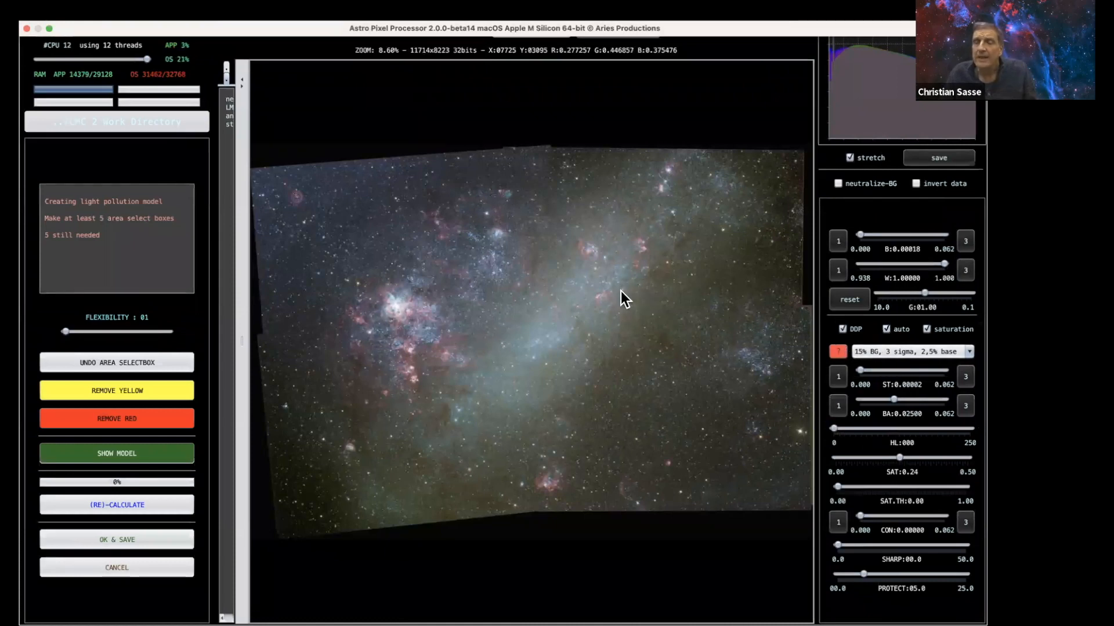
Set the preview stretch to 30% BG, 2 sigma, 0,0% base and raise the saturation to 0.50.
left_click(884, 351)
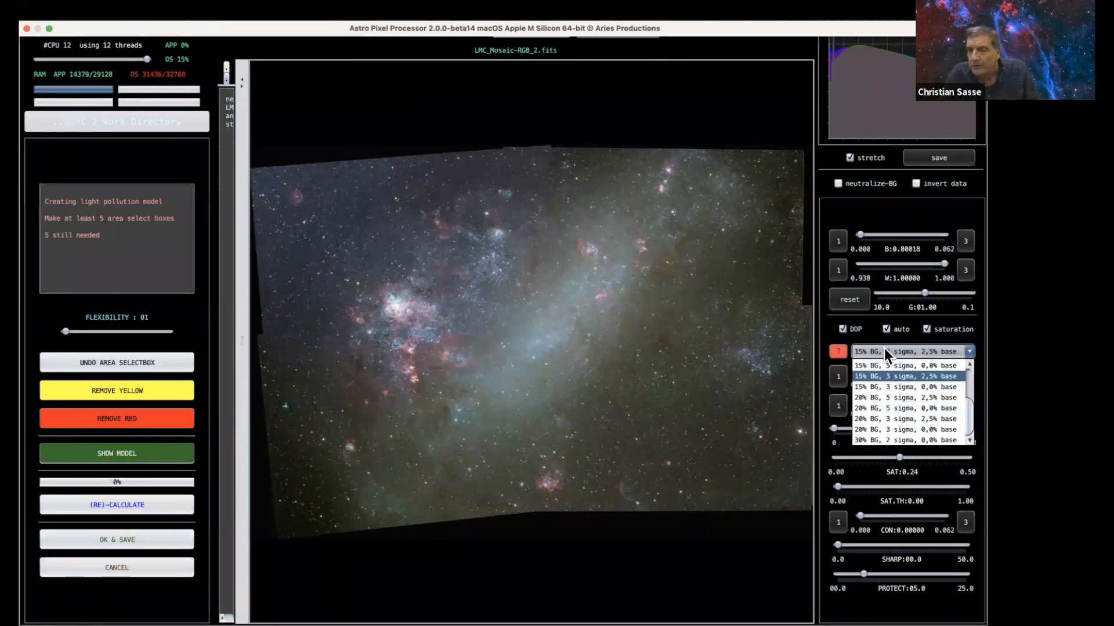
left_click(884, 441)
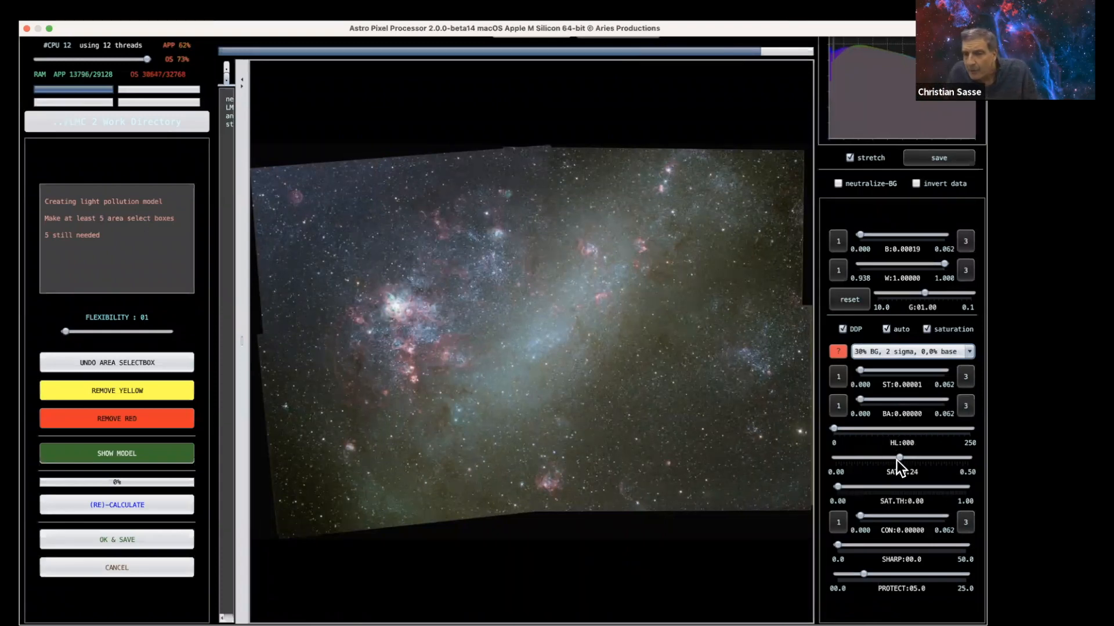
left_click_drag(899, 457, 973, 459)
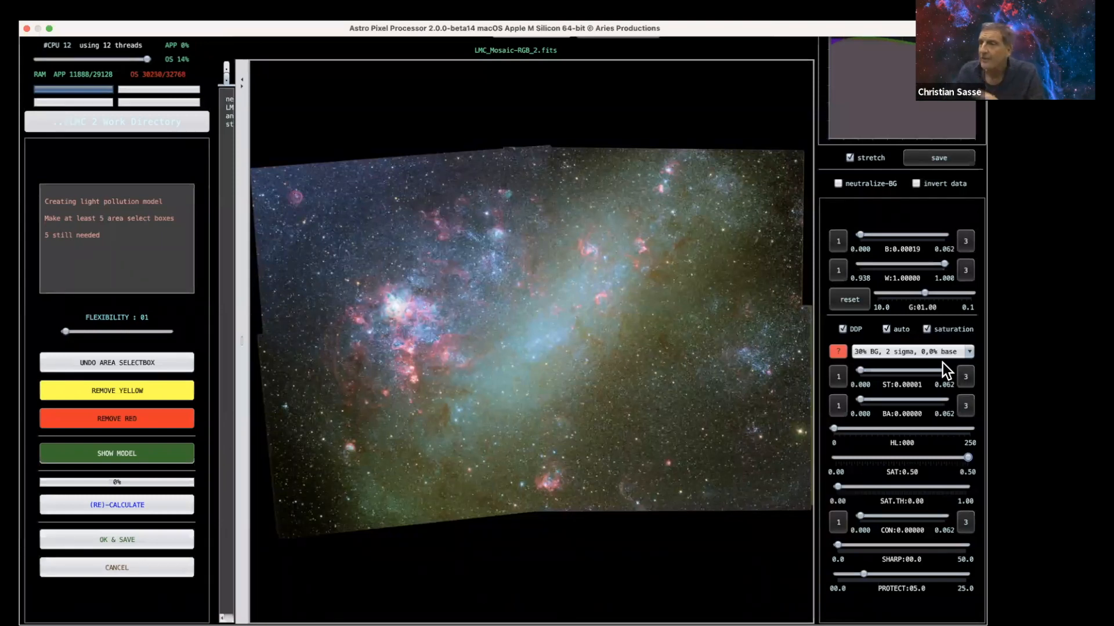
key("super+Tab")
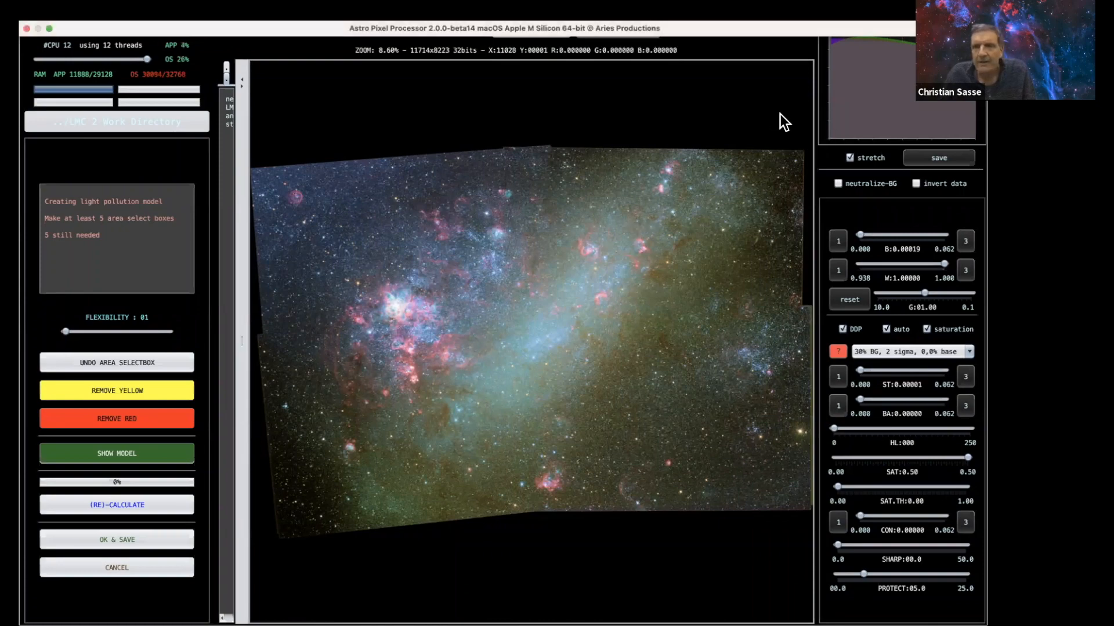
Place two small area select boxes on the mosaic's right edge, one near the upper-right corner and one above the notch.
scroll(781, 123, "up", 2)
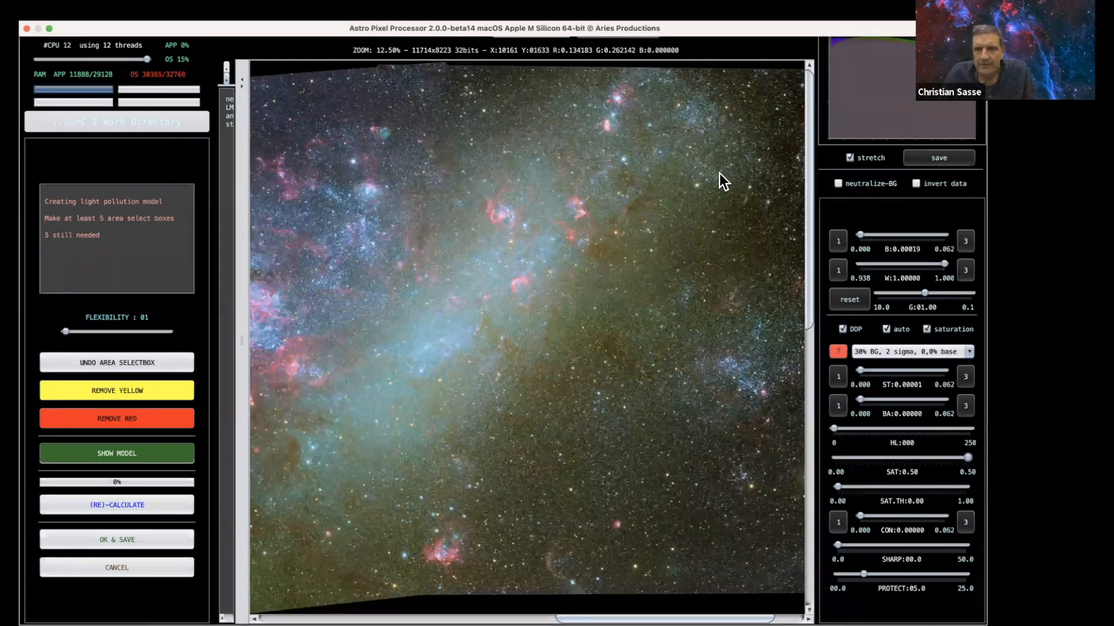
scroll(719, 173, "down", 2)
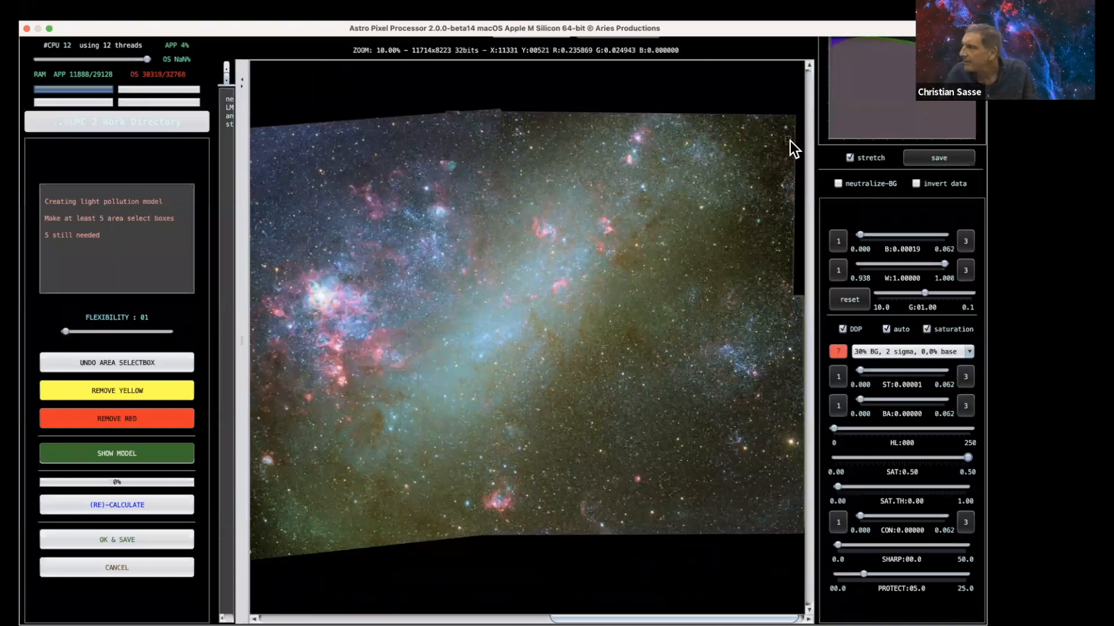
left_click(789, 140)
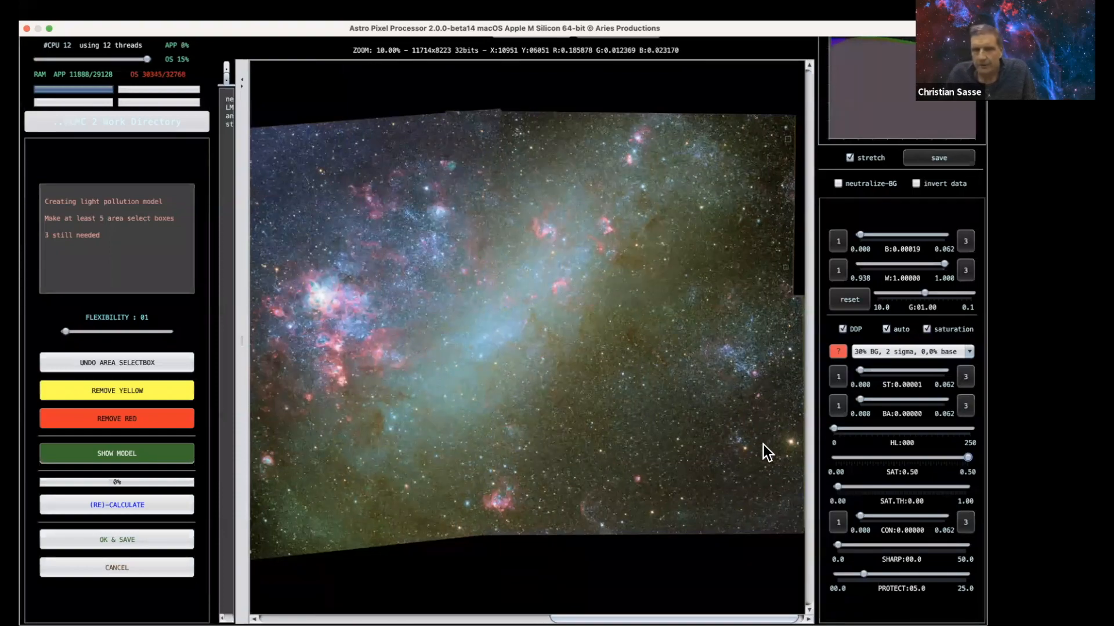
Add area select boxes at the mosaic's lower-right and lower-left corners, plus a fifth in its upper part.
scroll(763, 444, "down", 1)
scroll(764, 445, "up", 1)
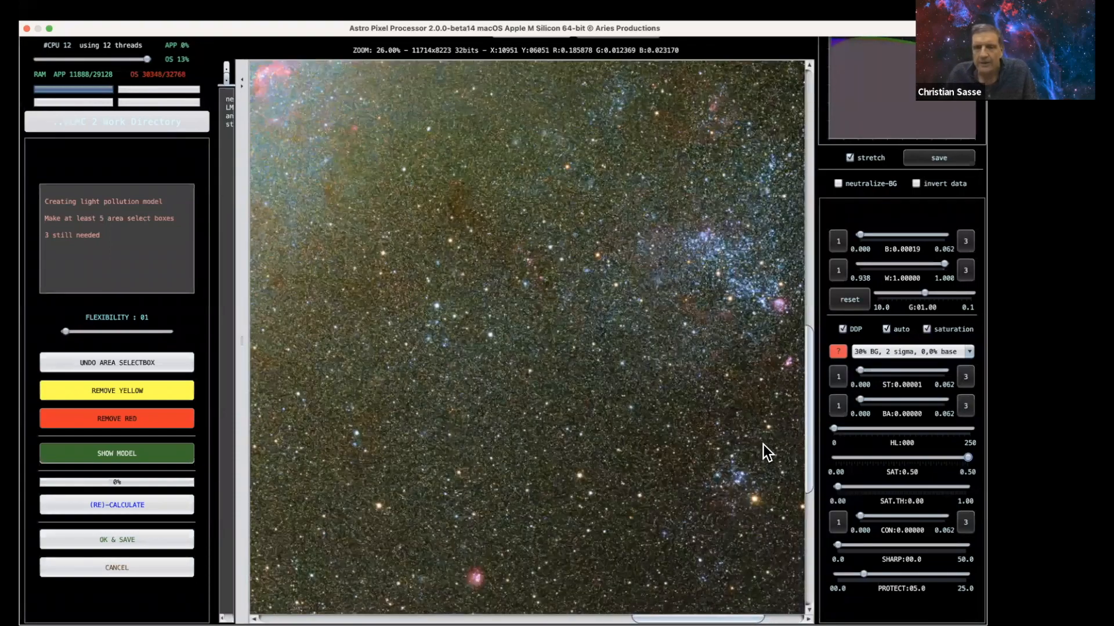
scroll(718, 481, "down", 3)
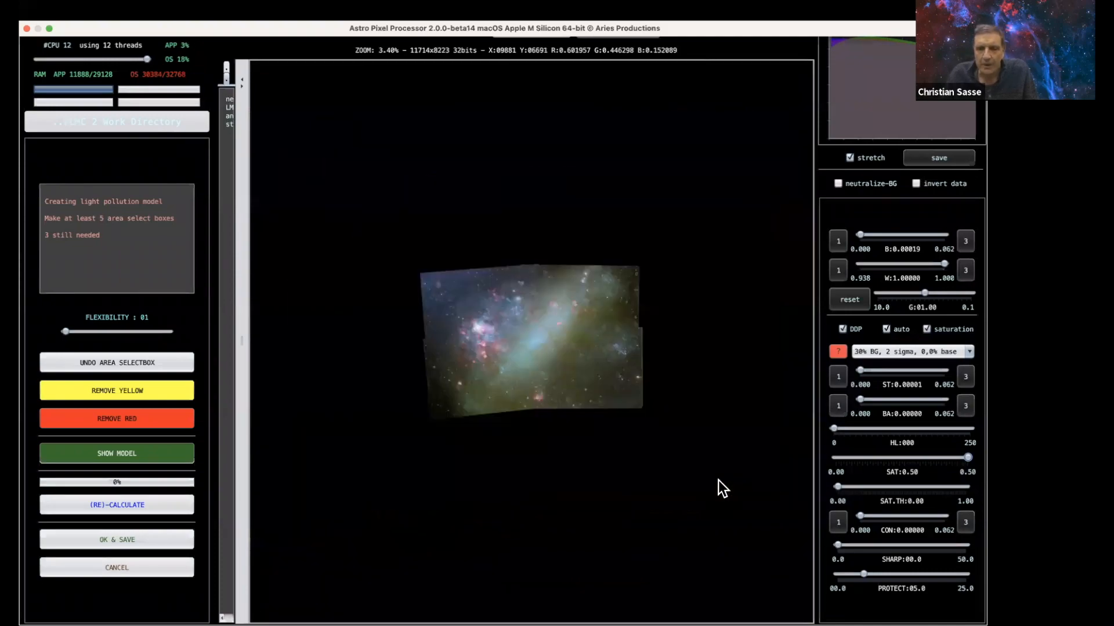
scroll(718, 480, "up", 2)
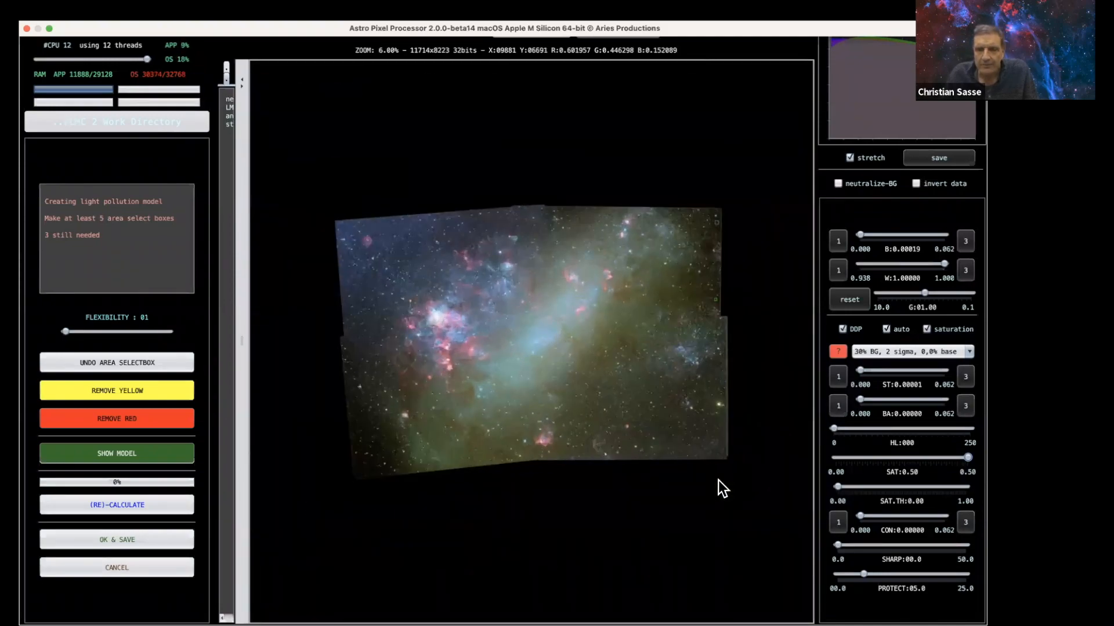
scroll(718, 480, "up", 1)
scroll(718, 480, "down", 1)
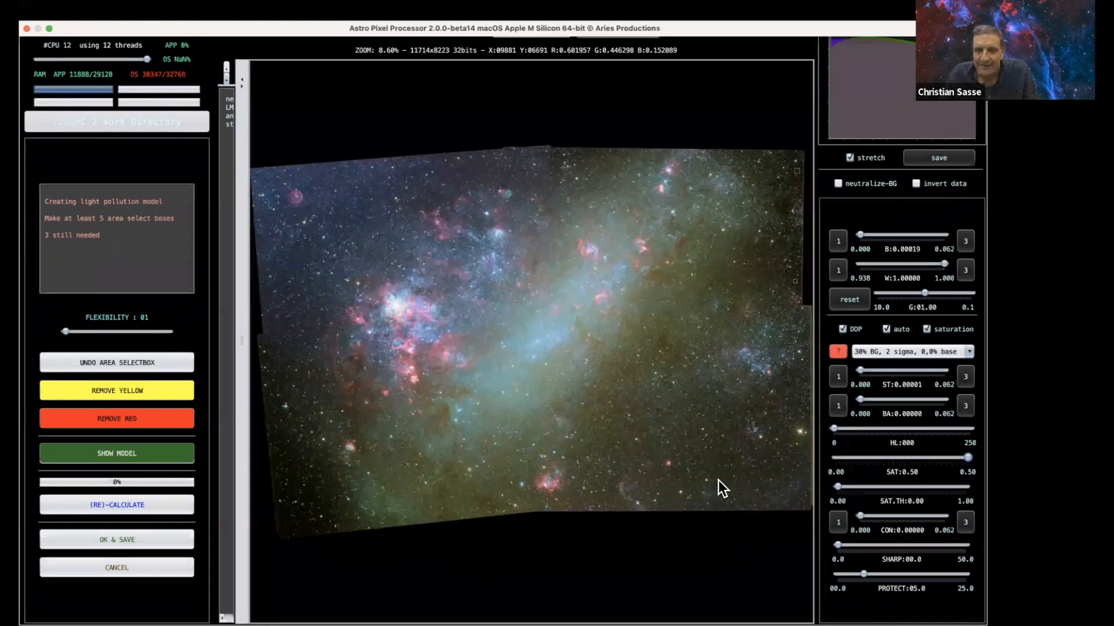
scroll(718, 480, "down", 3)
scroll(718, 481, "up", 4)
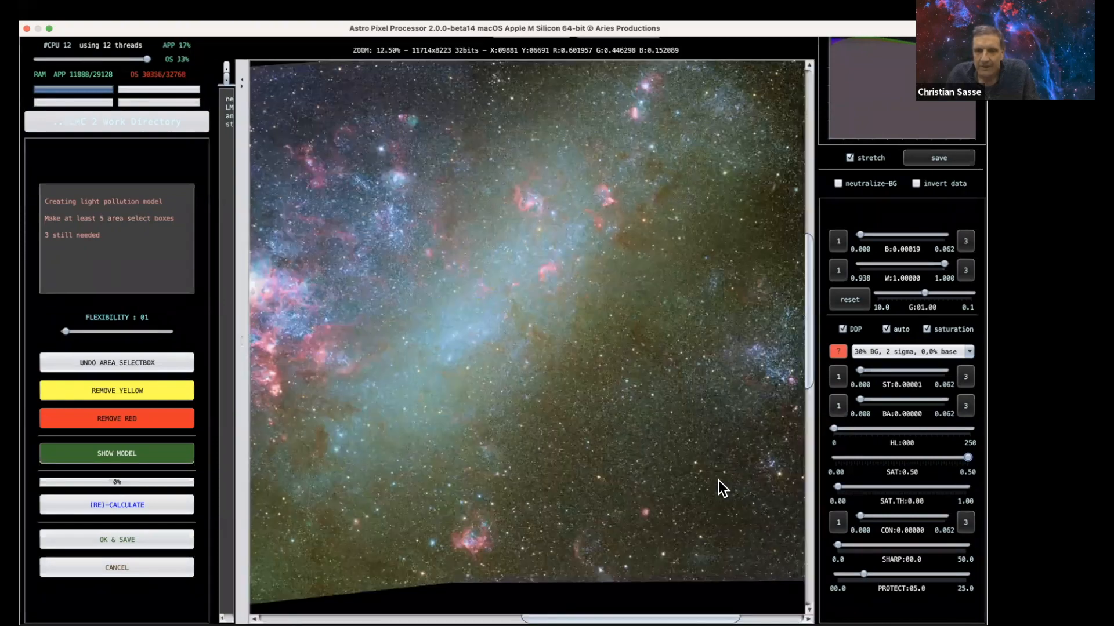
scroll(718, 480, "down", 1)
scroll(718, 481, "up", 2)
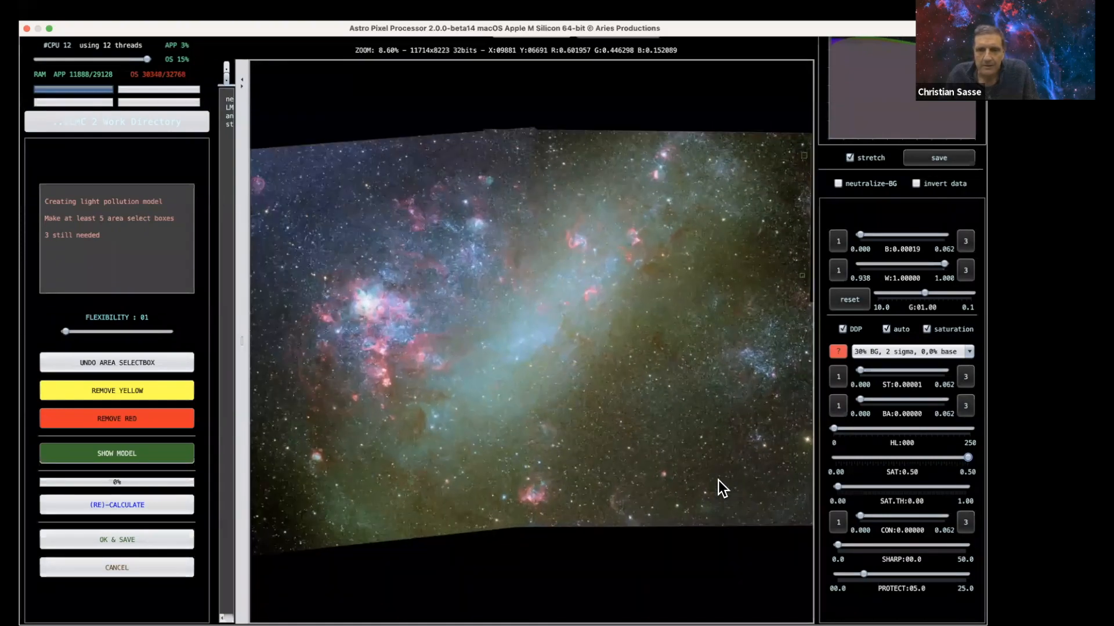
scroll(718, 481, "up", 1)
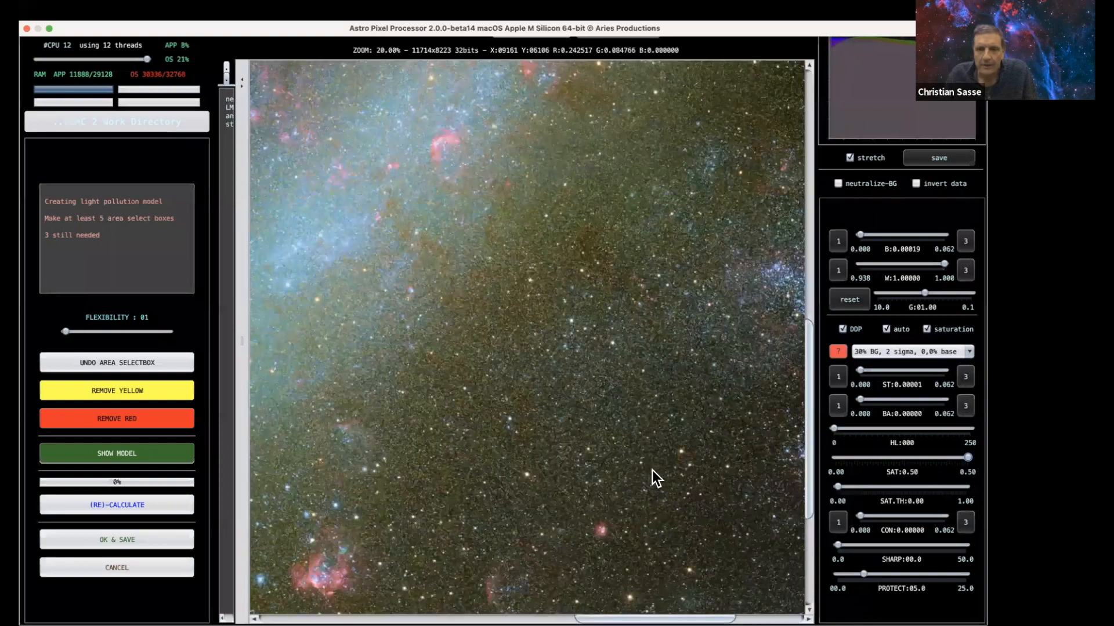
scroll(652, 471, "down", 3)
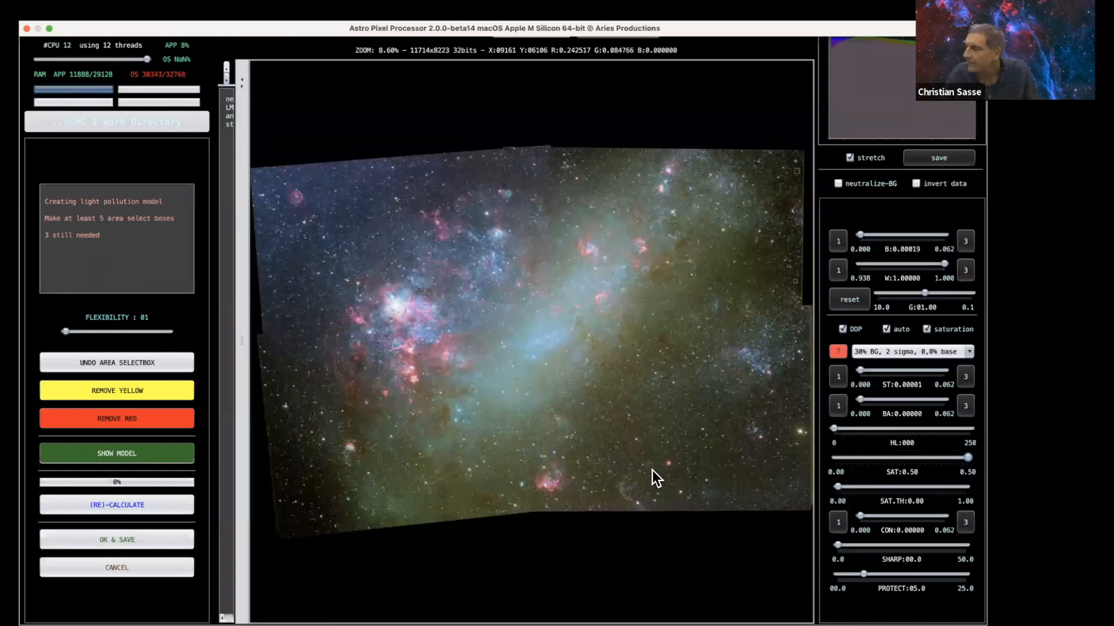
left_click(801, 502)
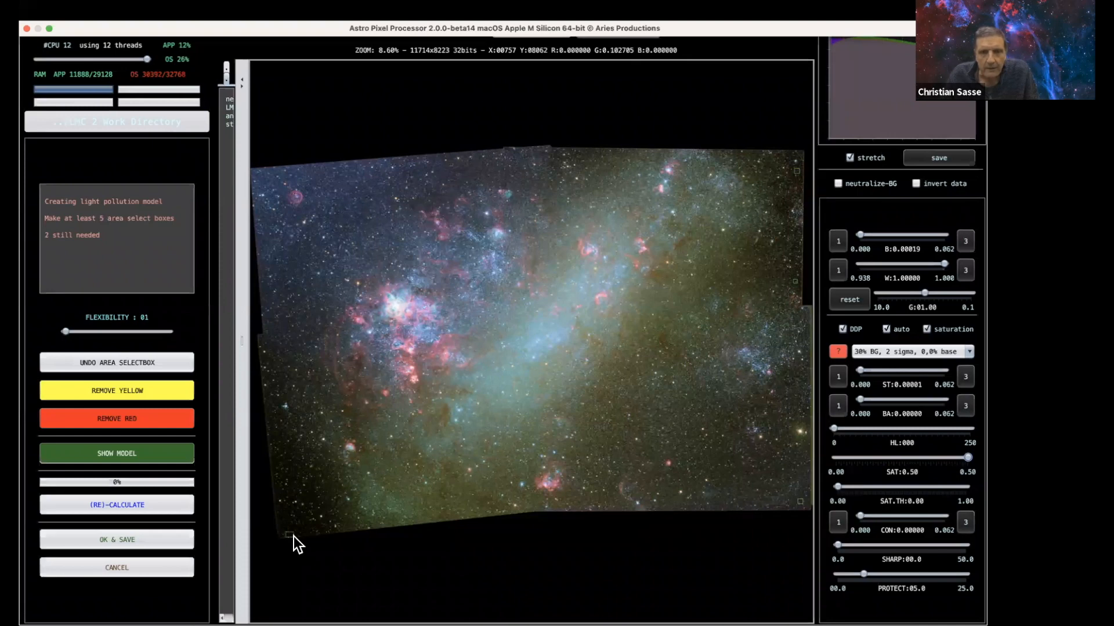
left_click_drag(285, 532, 293, 537)
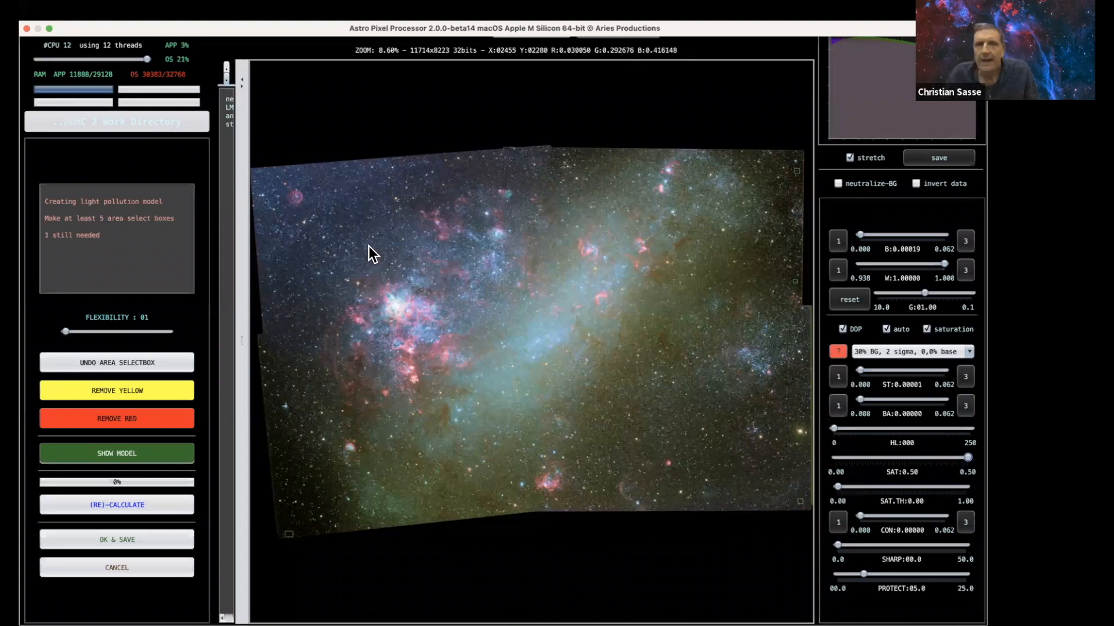
left_click(437, 204)
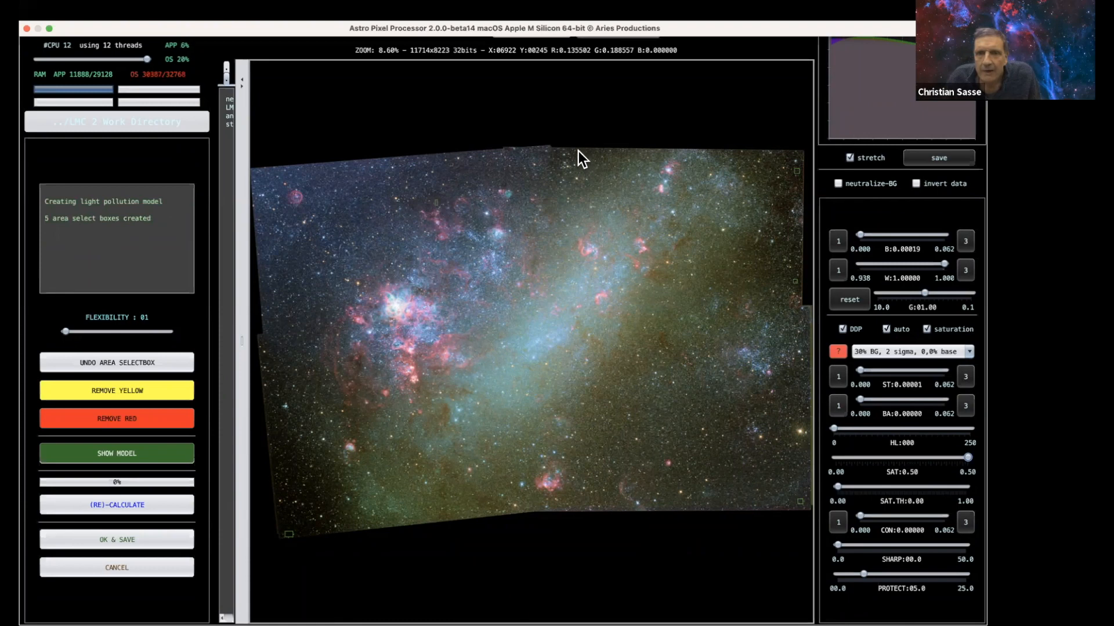
Add a sixth area select box near the mosaic's top edge, calculate the light pollution model, and narrow the tool output pane.
left_click_drag(578, 152, 582, 157)
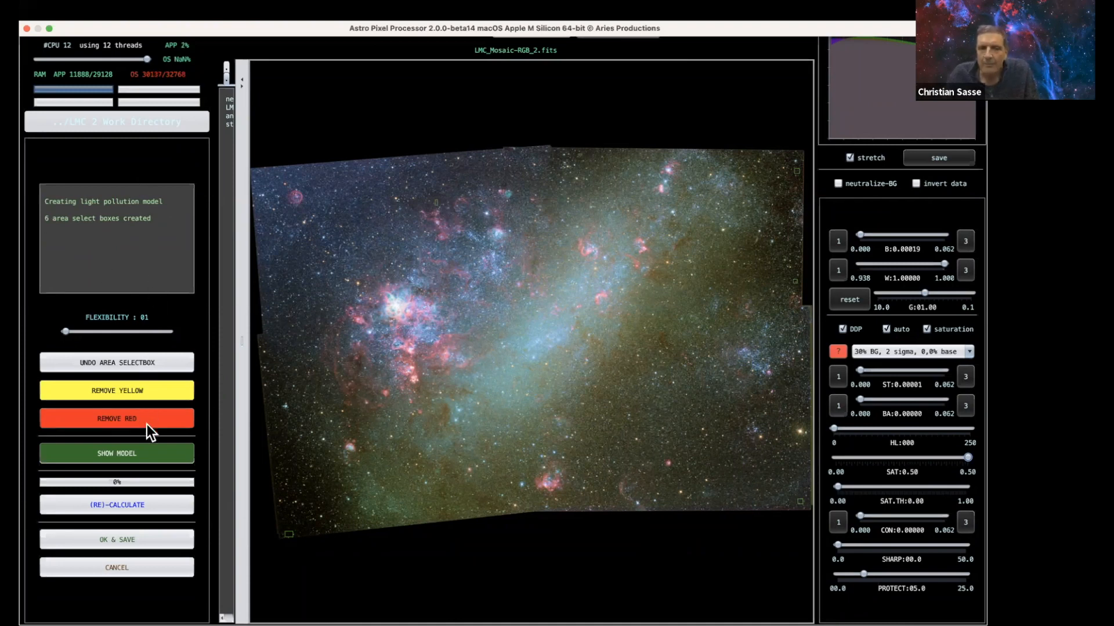
left_click(141, 506)
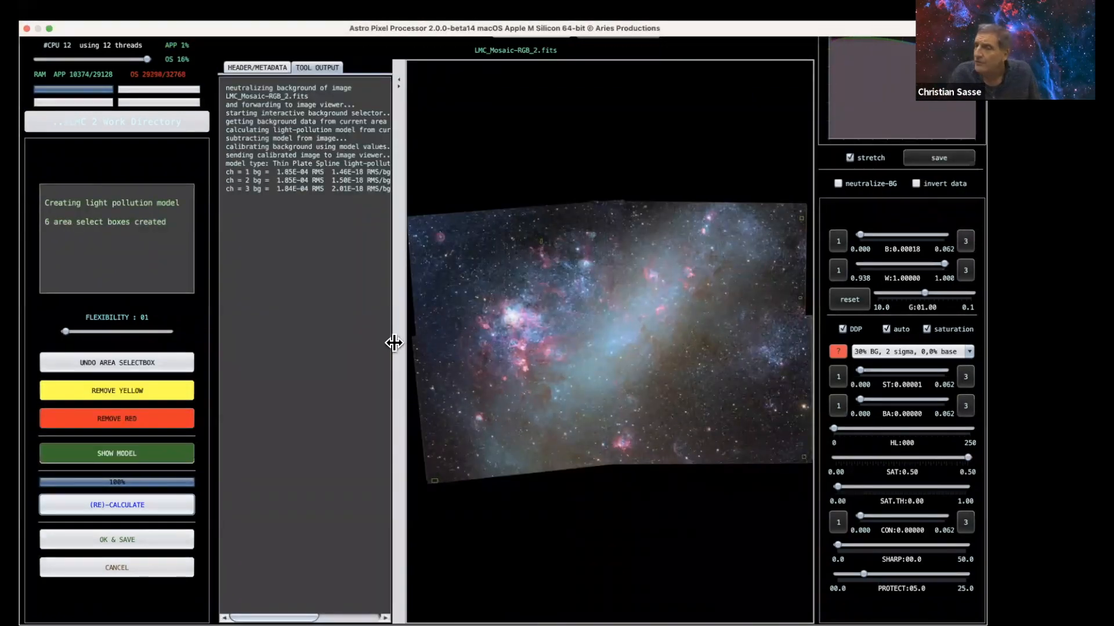
left_click_drag(390, 343, 306, 337)
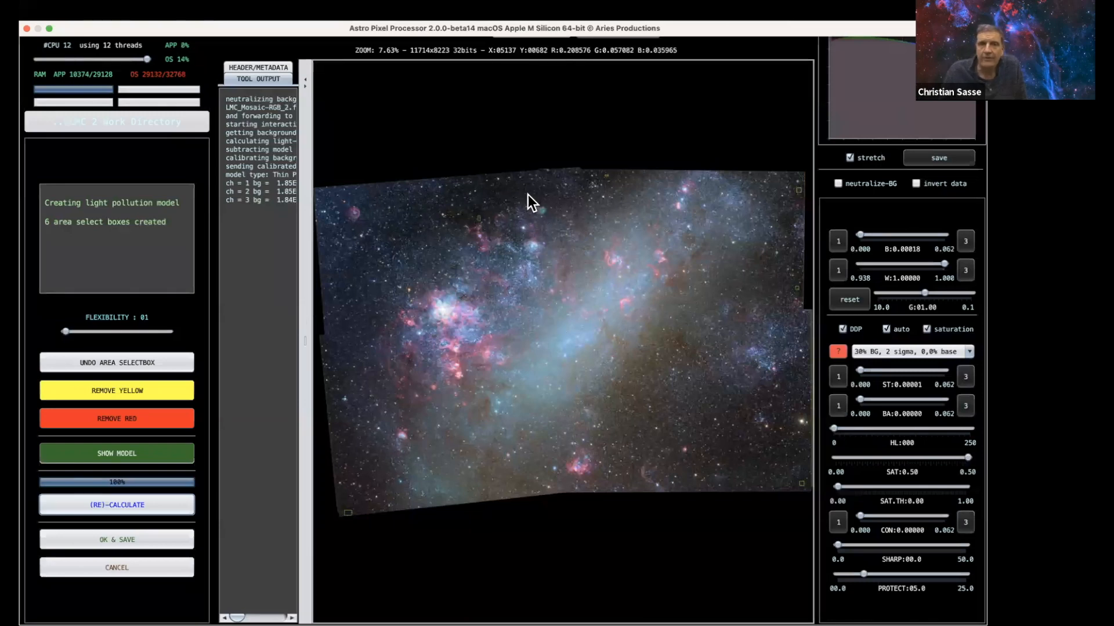
Add five more area select boxes in the mosaic's upper, right, lower-right and lower-left background areas, and recalculate the light pollution model.
left_click(504, 194)
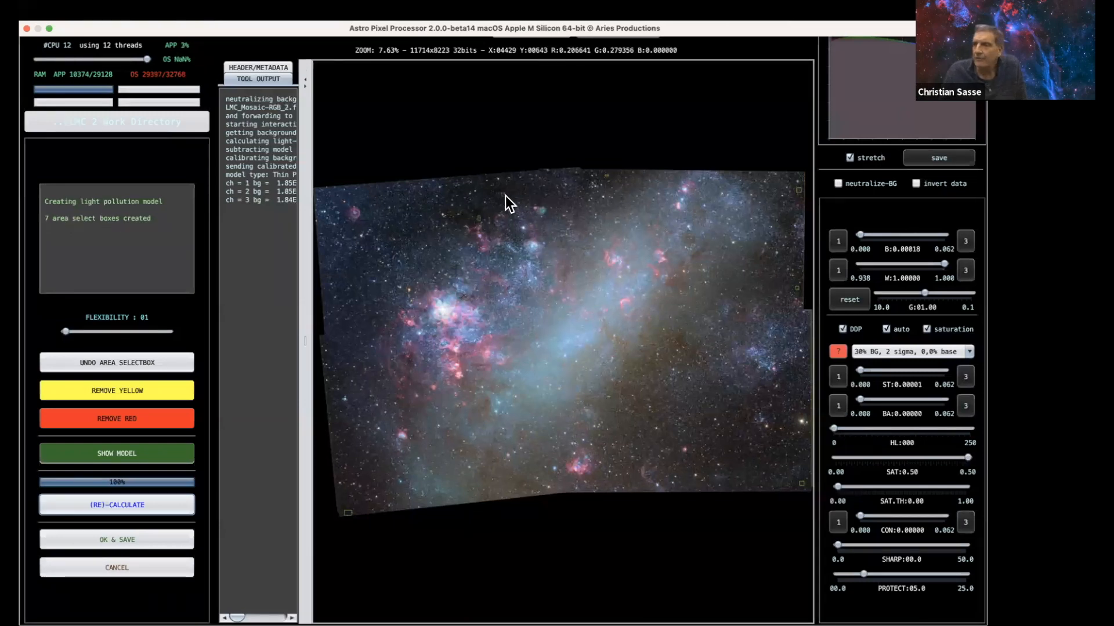
left_click(758, 177)
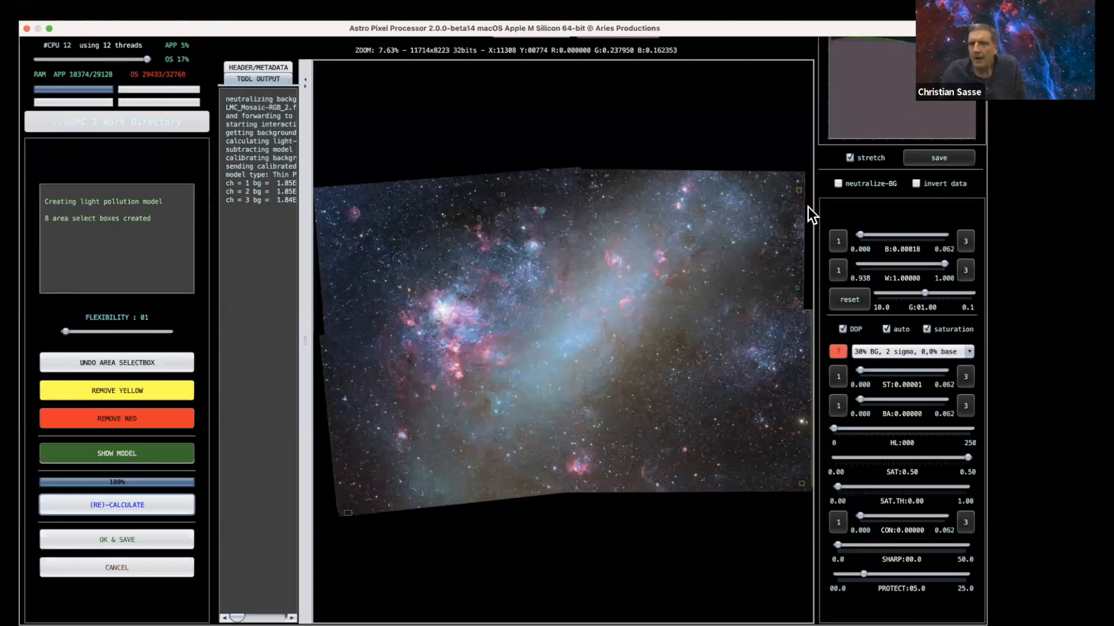
left_click(785, 283)
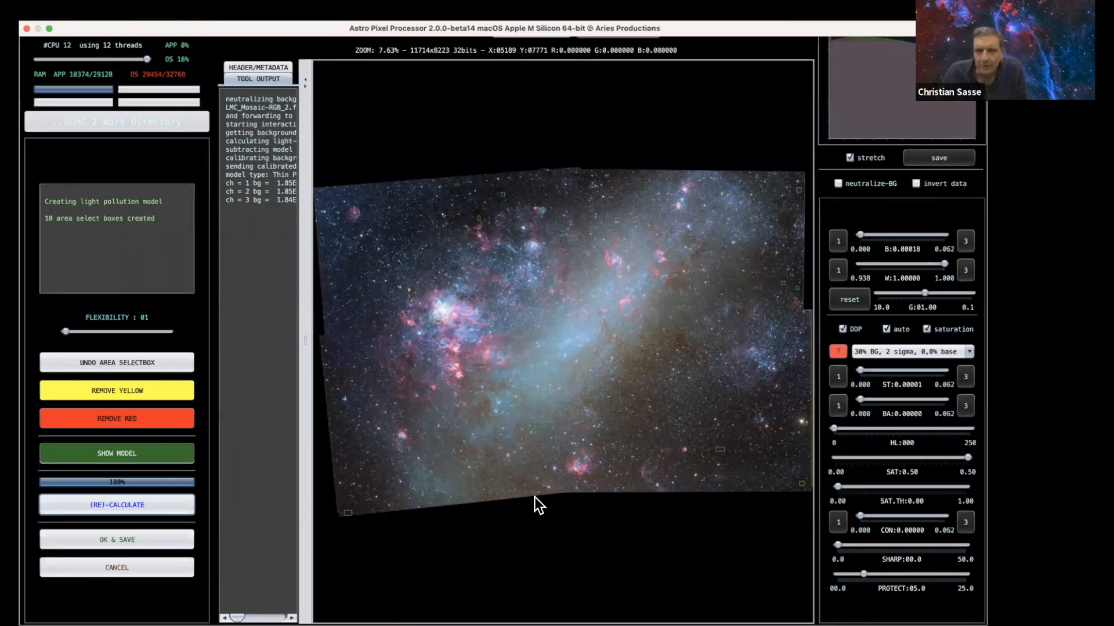
left_click(355, 474)
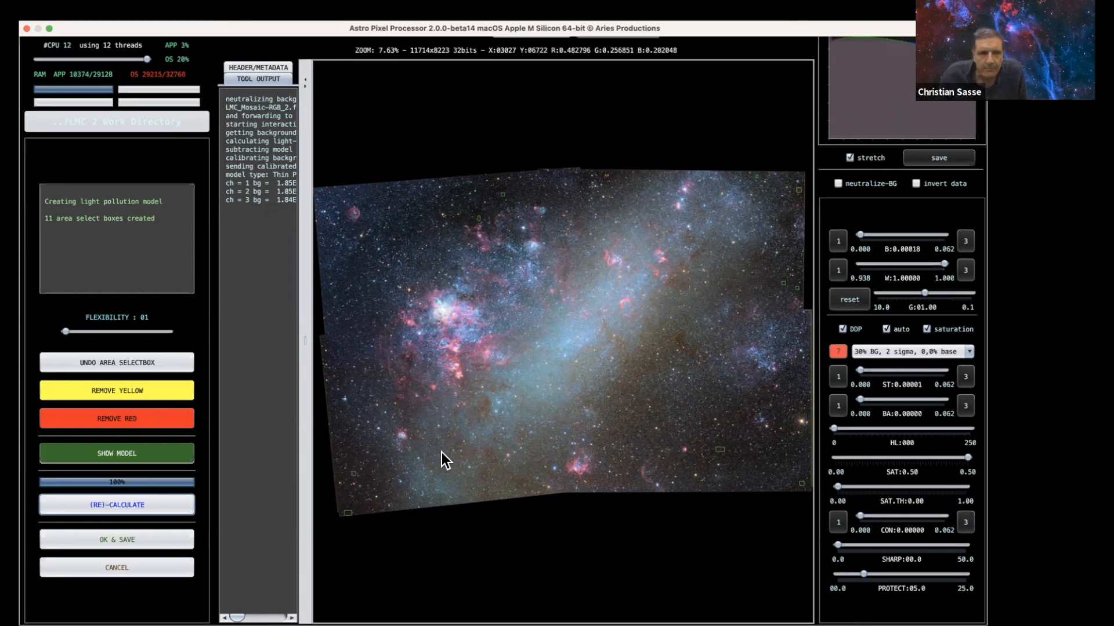
left_click(137, 505)
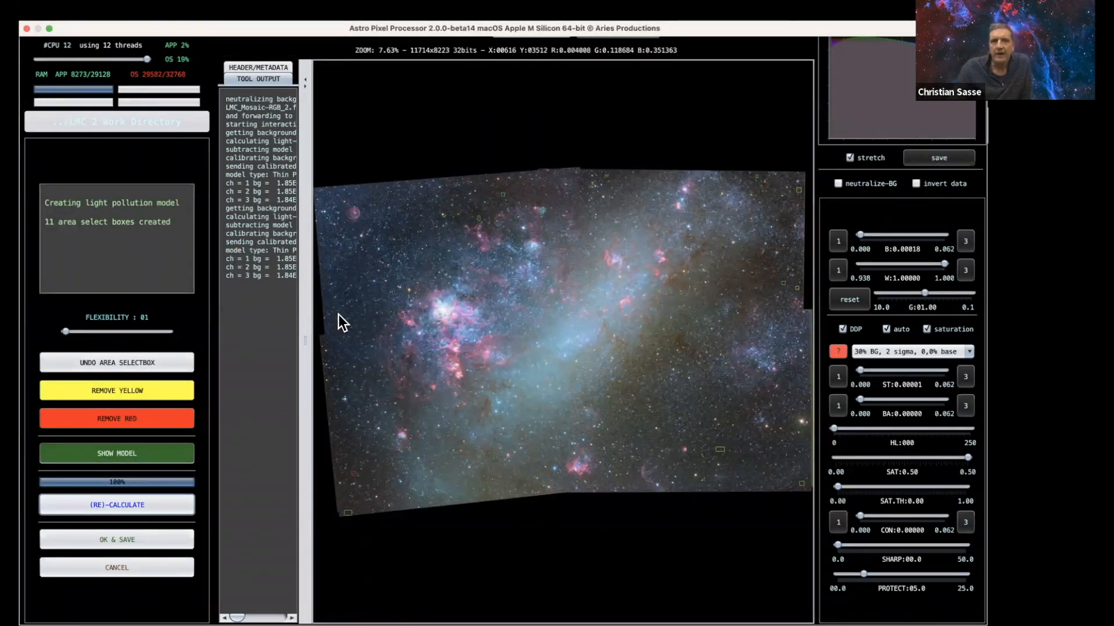
Add seven more area select boxes in the lower-left, upper, right and lower background areas, and recalculate the model with 18 boxes.
left_click(355, 458)
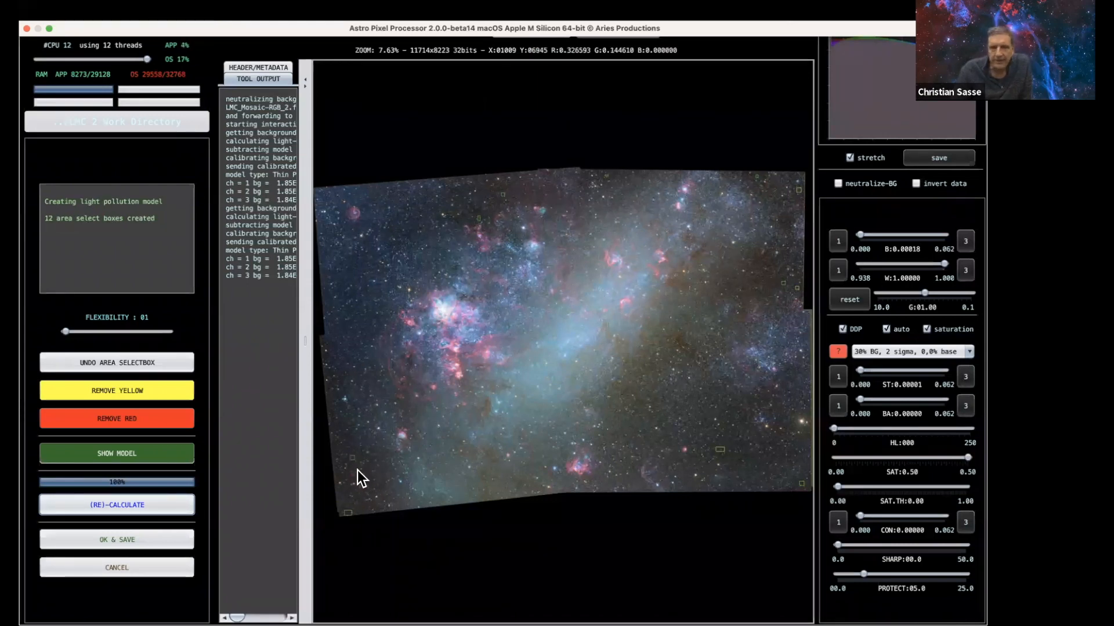
left_click(357, 502)
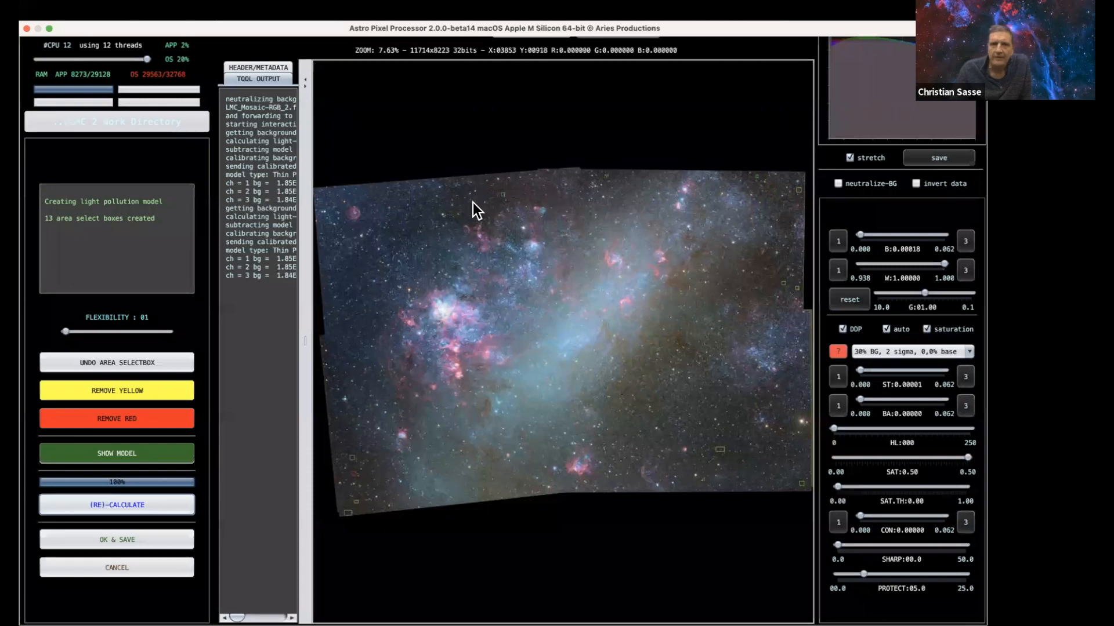
left_click(522, 190)
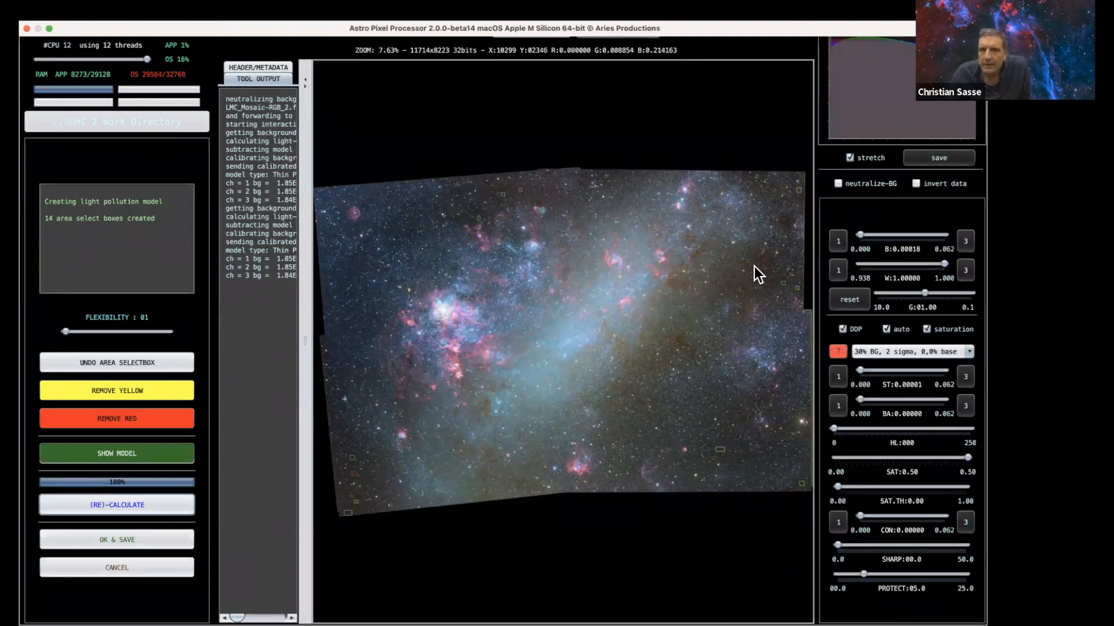
left_click(755, 349)
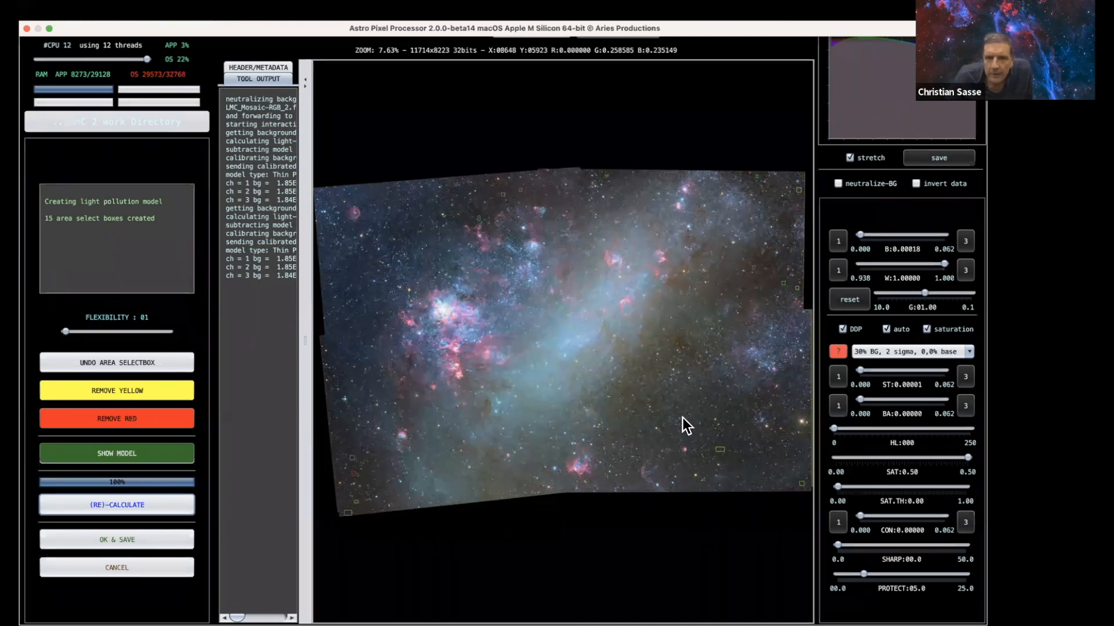
left_click(624, 418)
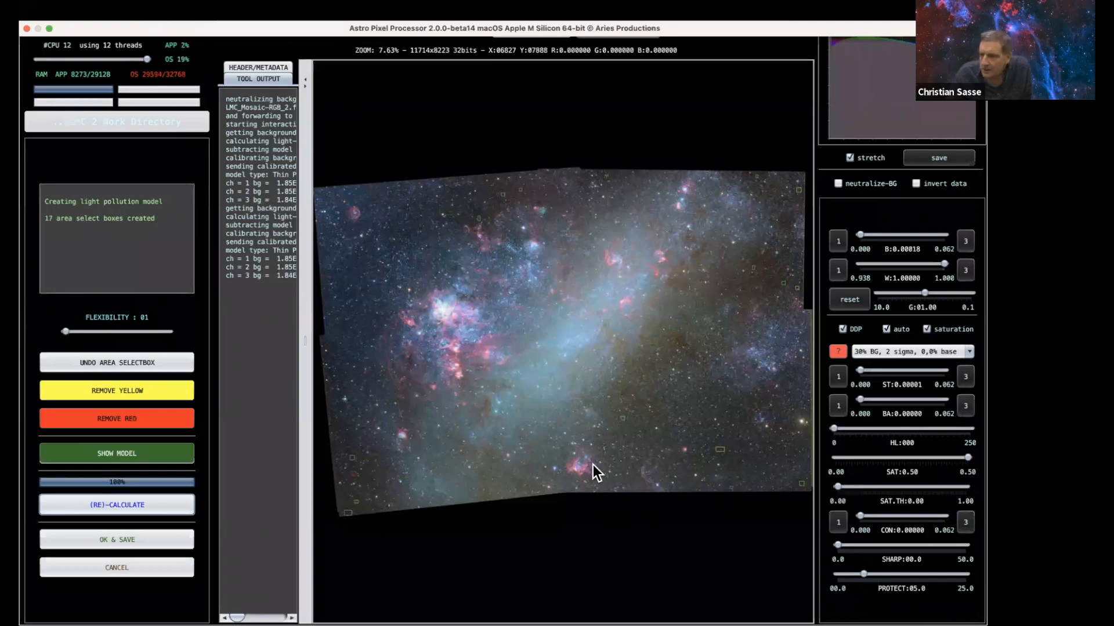
left_click(527, 486)
left_click(162, 504)
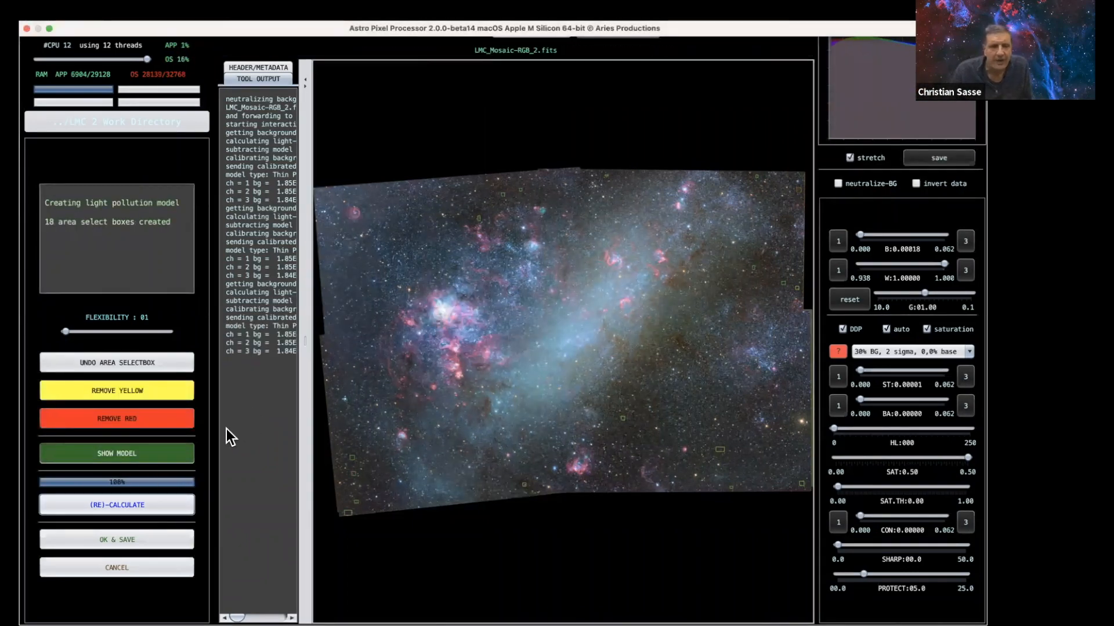
Accept the gradient correction, save it as LMC_Mosaic-RGB_2-lpc-cbg in the LMC 2 Work Directory, and proceed to star colour calibration.
left_click(129, 544)
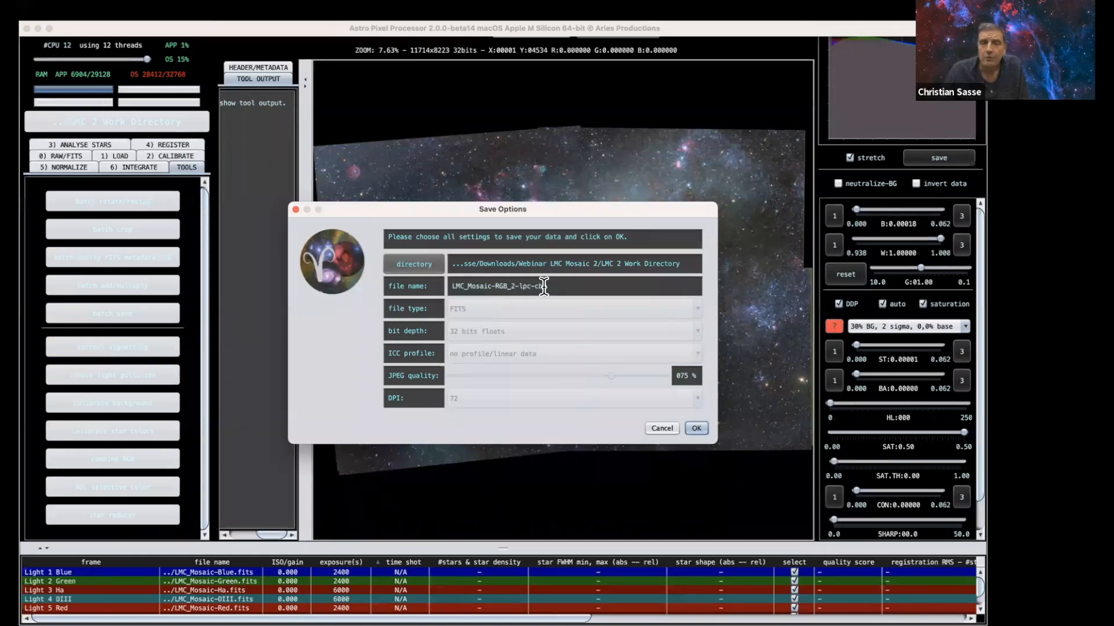
left_click(700, 427)
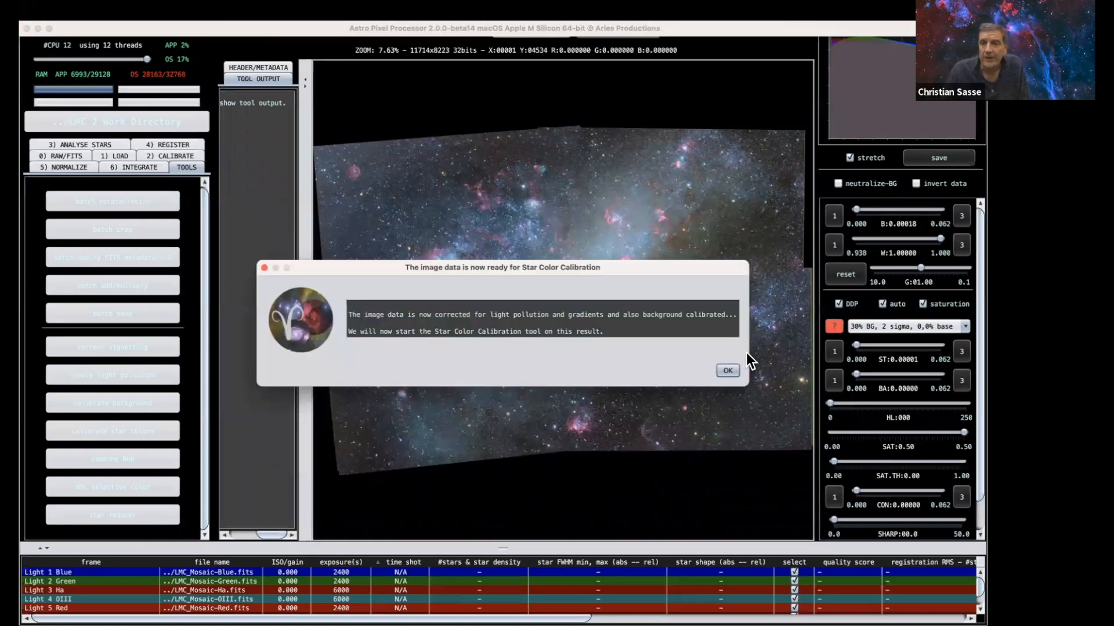
left_click(727, 370)
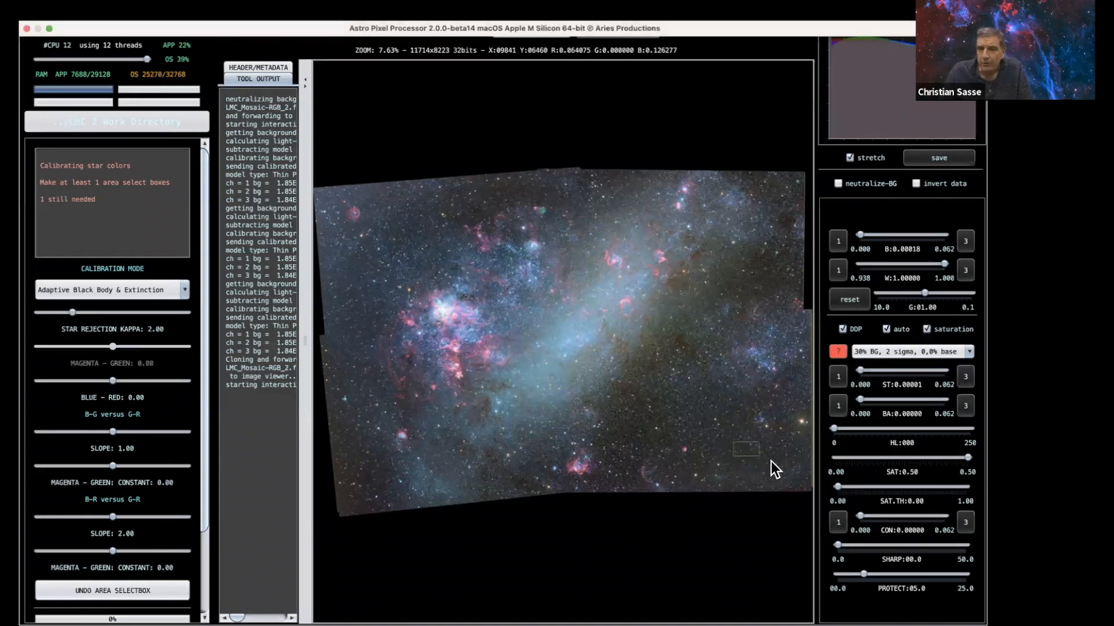
Draw three larger area select boxes at the mosaic's lower-right, right and lower-left, and calculate the Adaptive Black Body & Extinction calibration.
left_click_drag(771, 461, 788, 465)
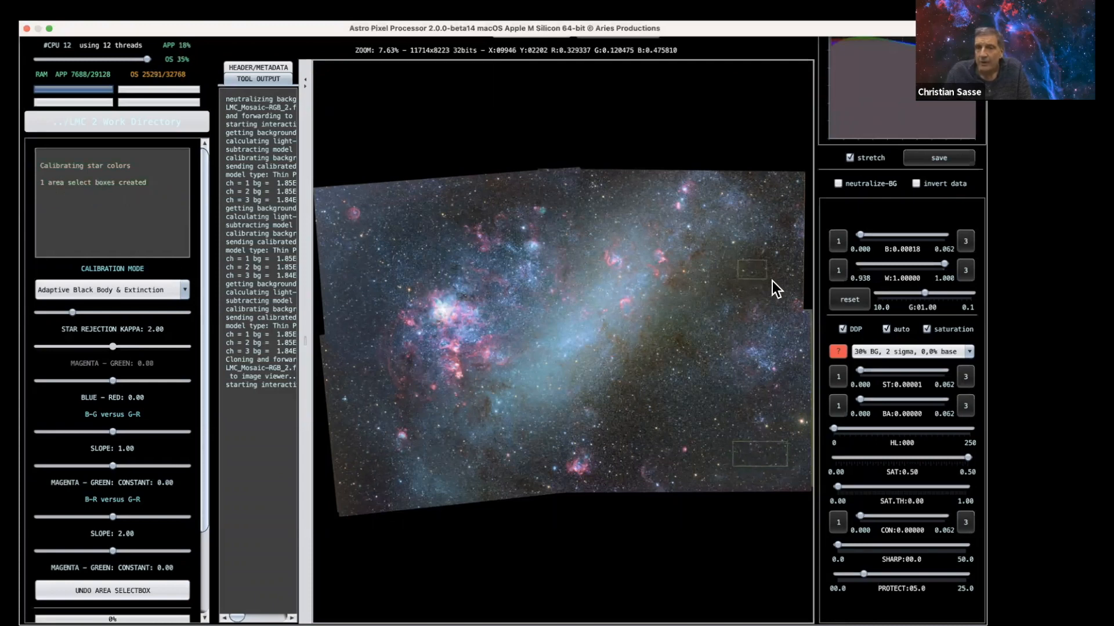
left_click_drag(777, 288, 777, 288)
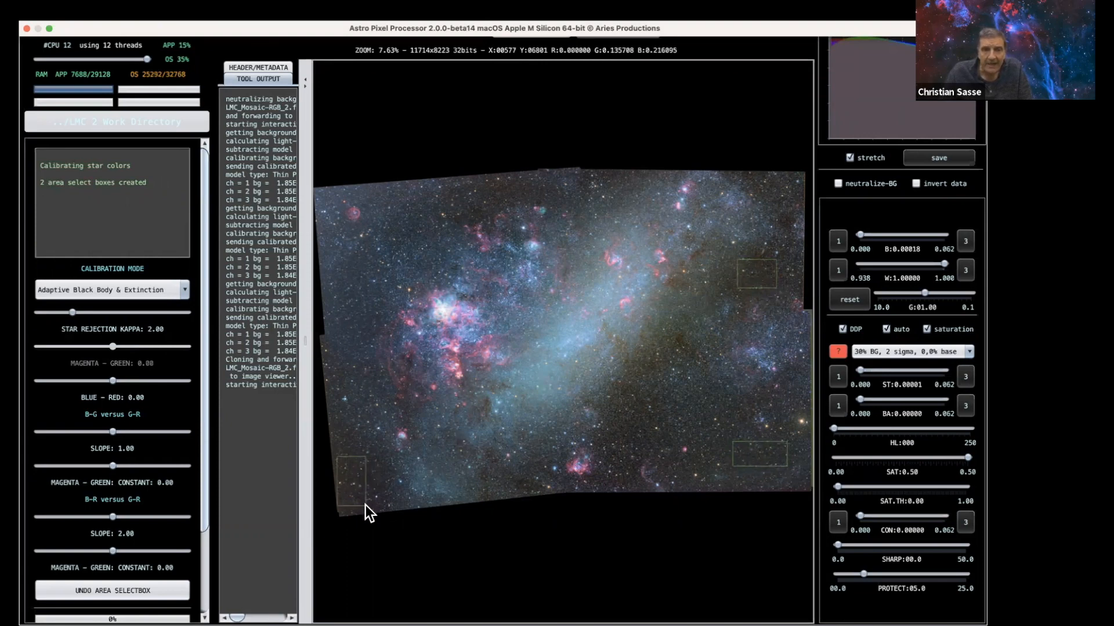
left_click_drag(366, 505, 365, 506)
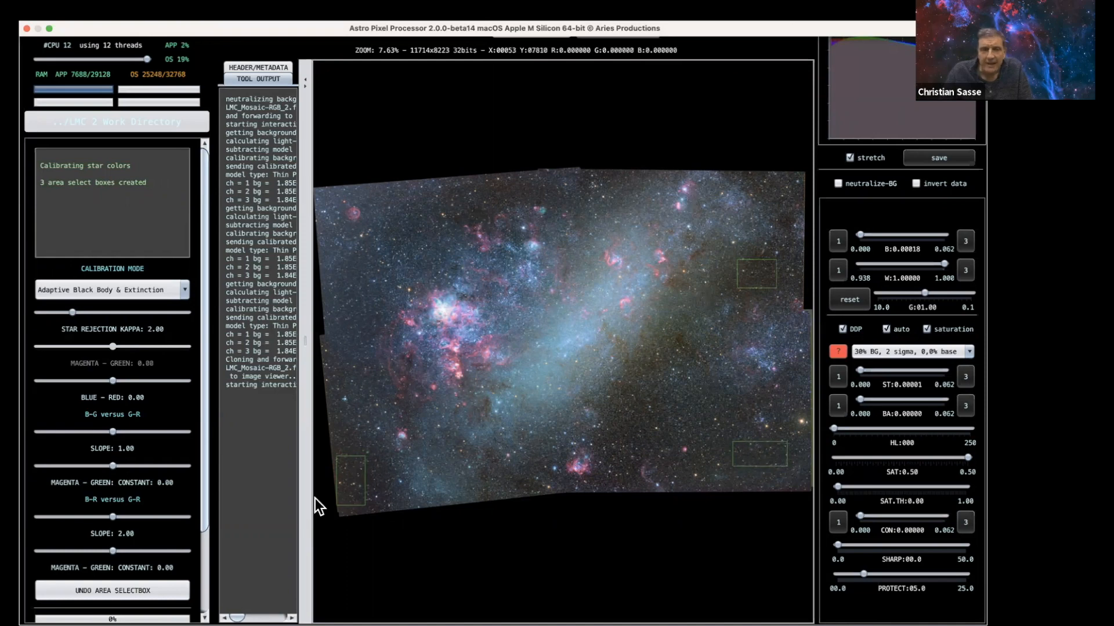
scroll(162, 490, "down", 3)
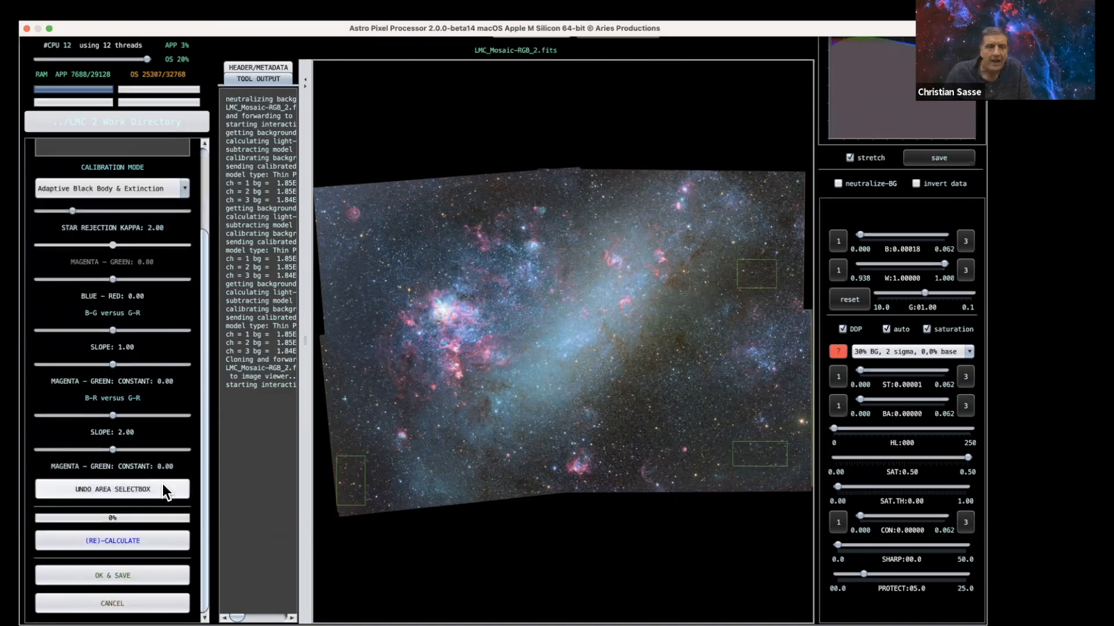
left_click(133, 545)
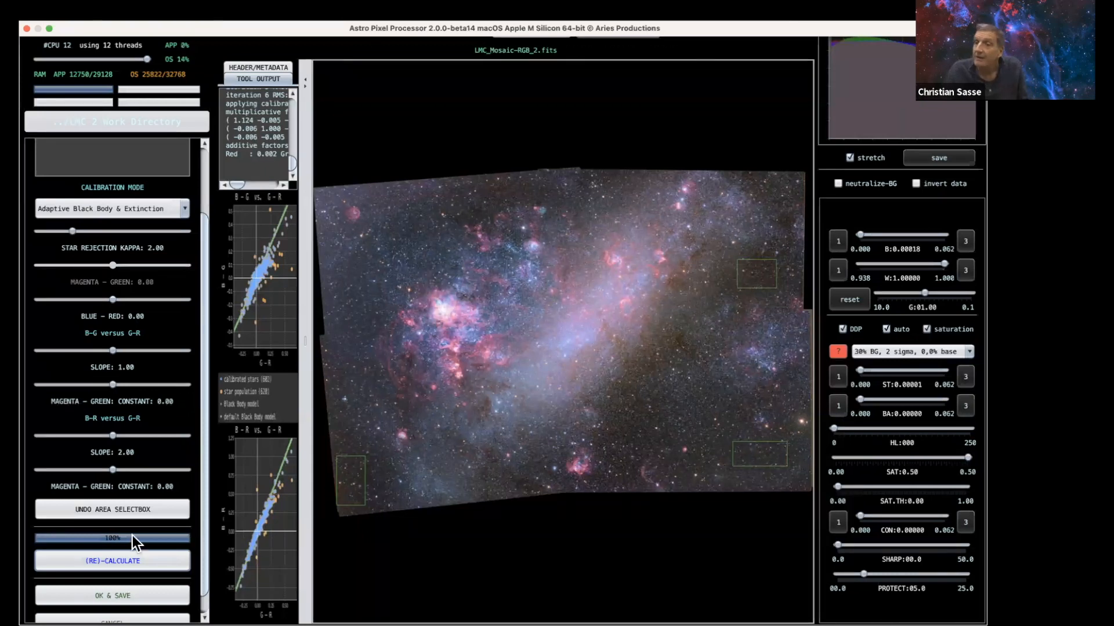
scroll(132, 534, "down", 2)
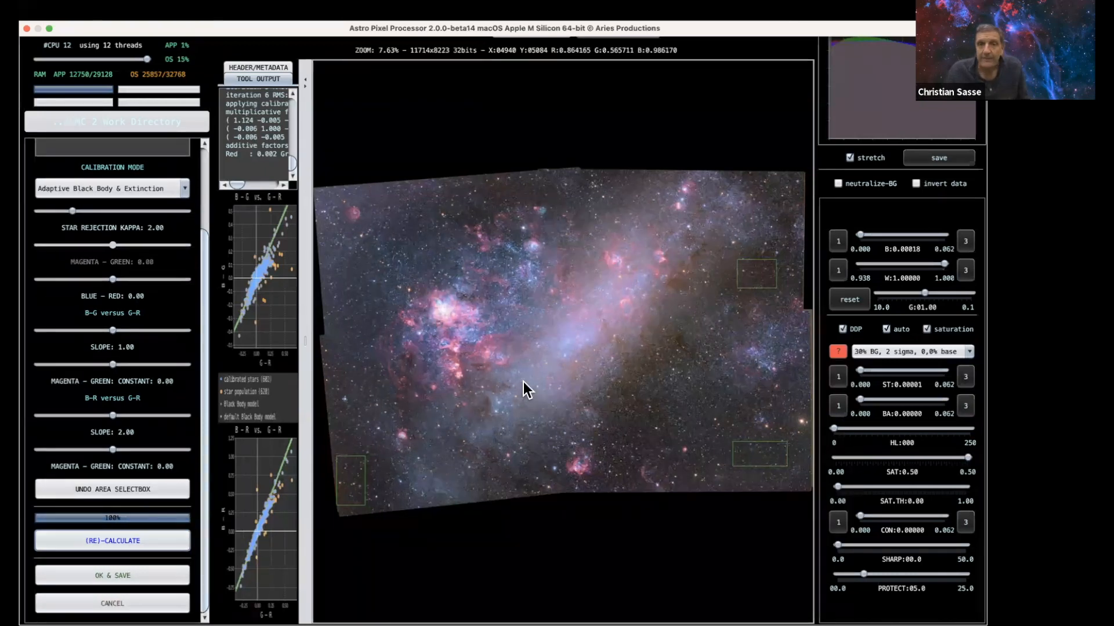
Set the preview stretch to 10% BG, 5 sigma, 0,0% base and reduce the saturation to 0.21.
left_click(921, 353)
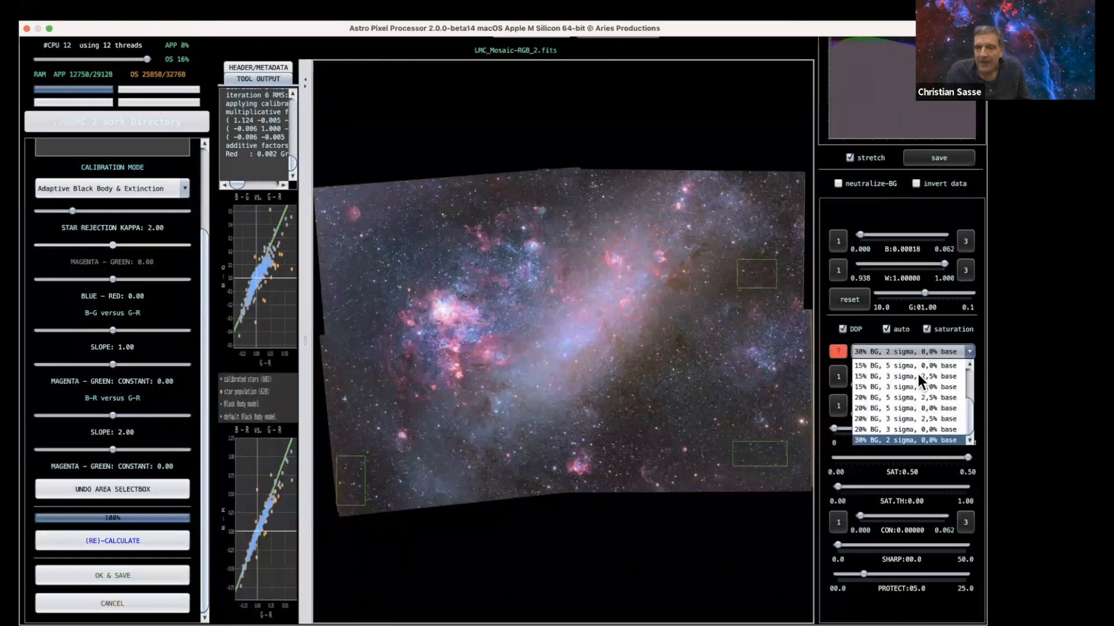
left_click(909, 384)
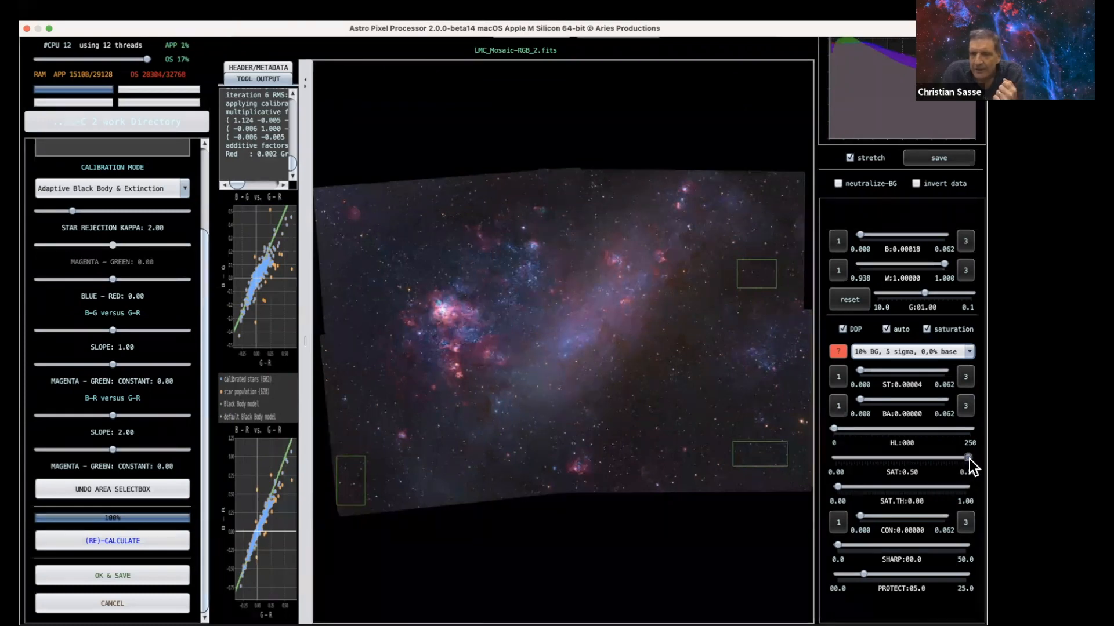
left_click_drag(969, 458, 934, 460)
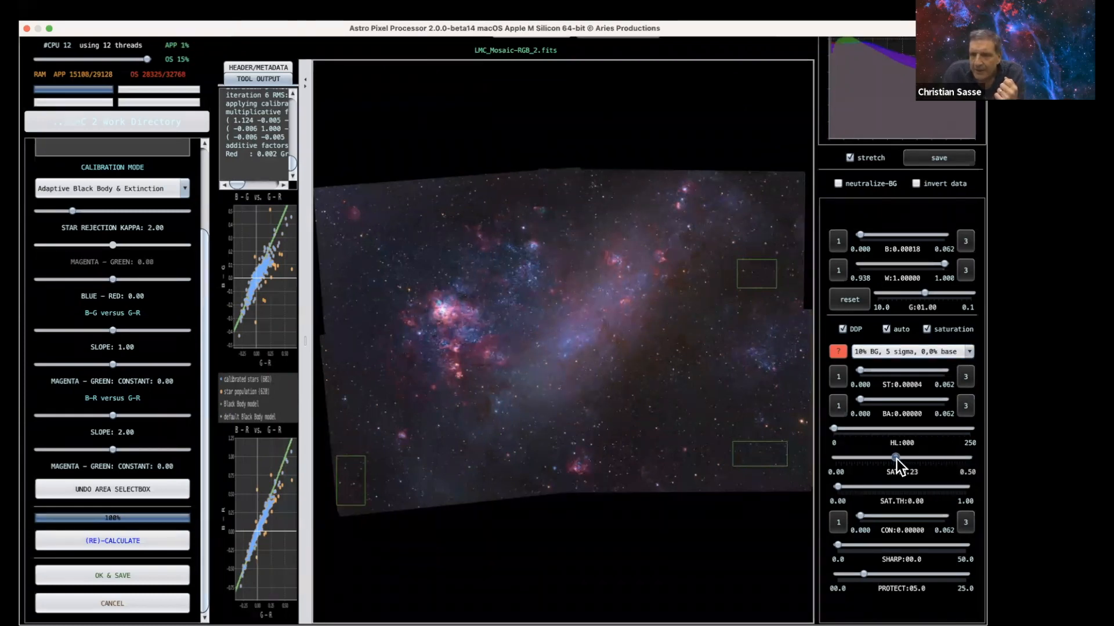
left_click_drag(896, 459, 893, 461)
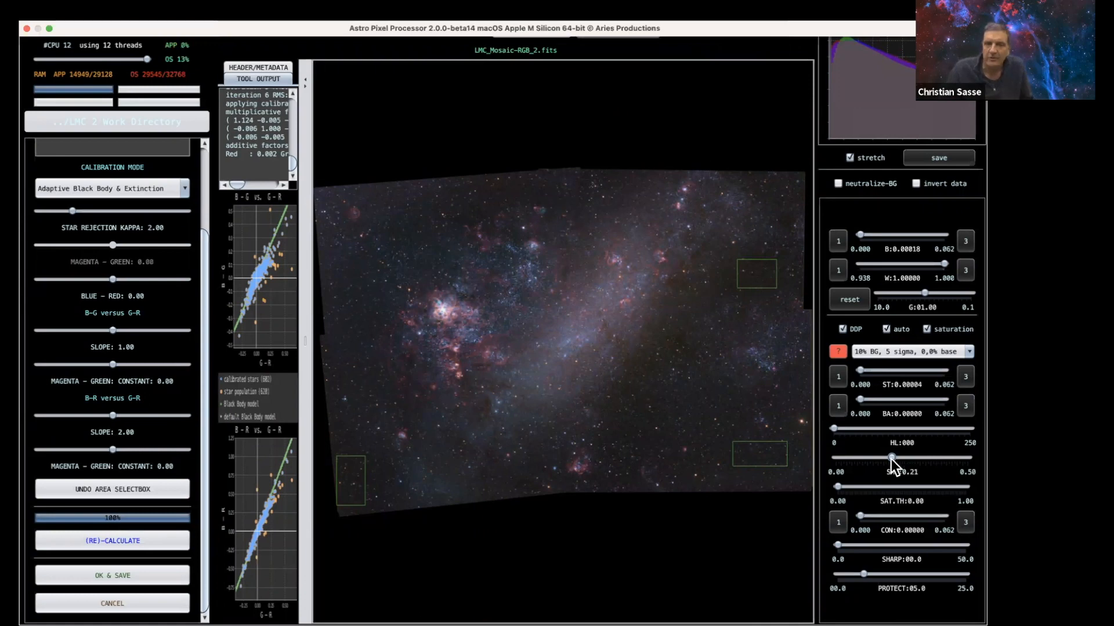
Save the star-colour-calibrated image as LMC_Mosaic-RGB_2-lpc-cbg-csc and enlarge the file list enough to show all its entries.
left_click(128, 575)
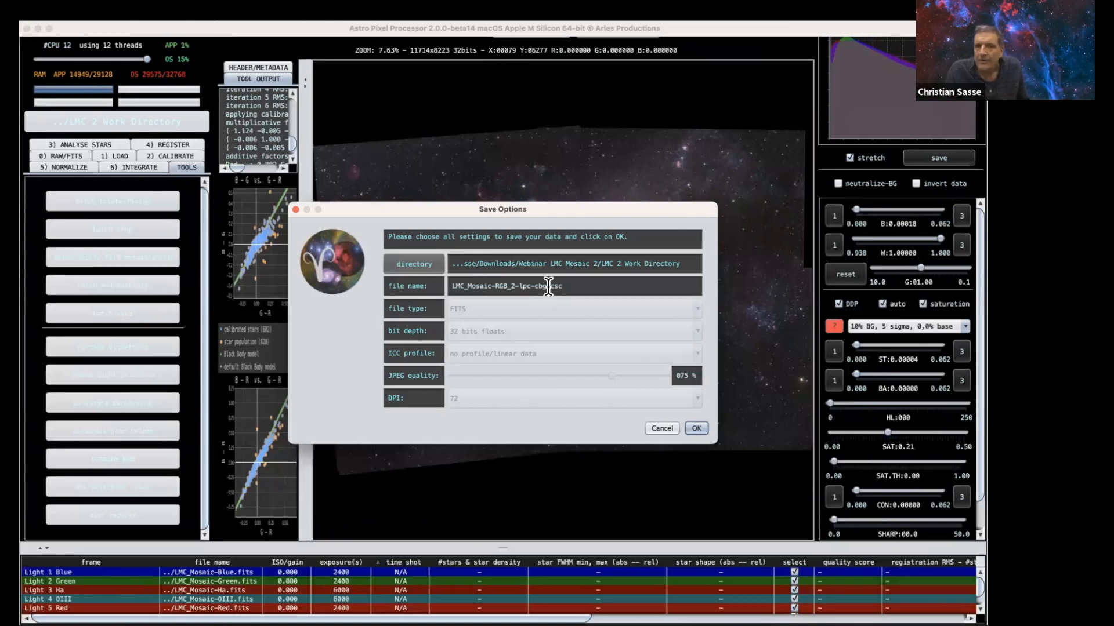
left_click(696, 428)
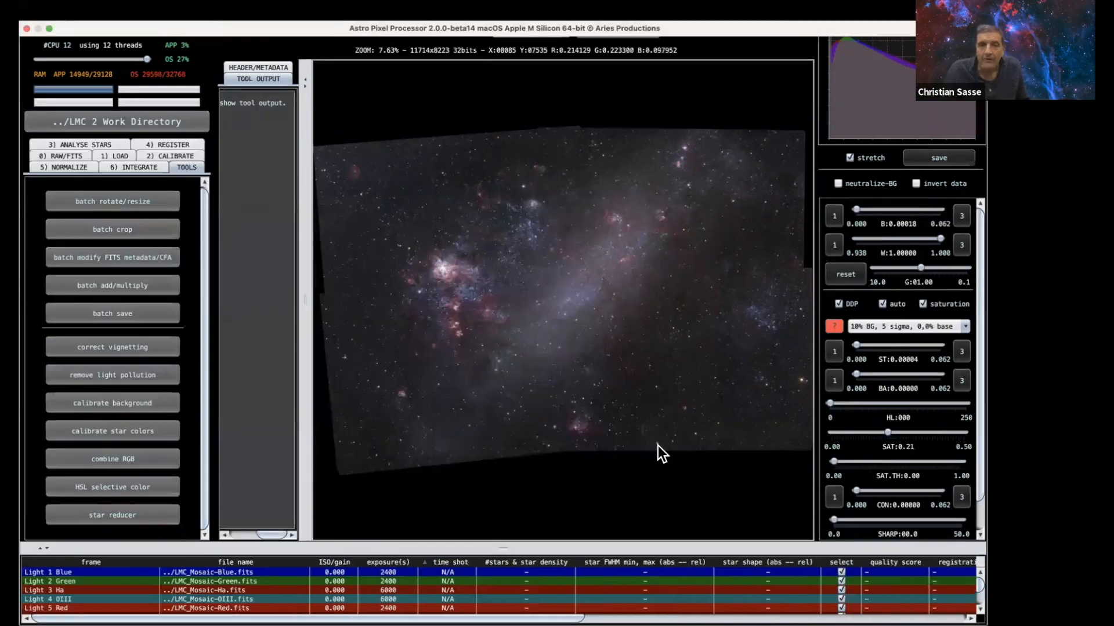
left_click_drag(502, 547, 502, 405)
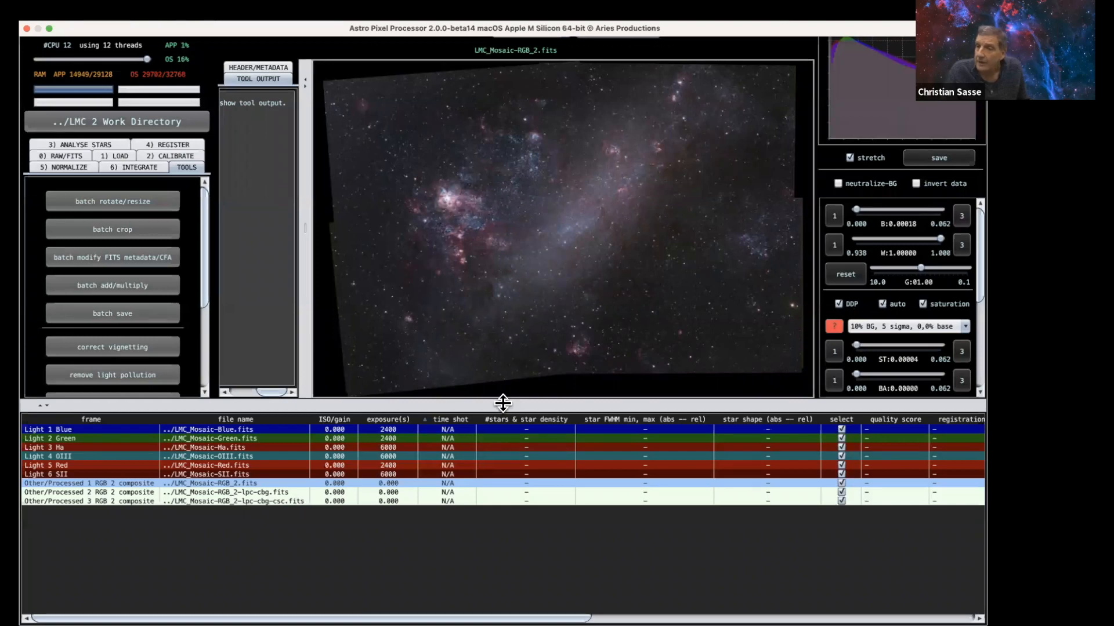
left_click_drag(503, 404, 506, 475)
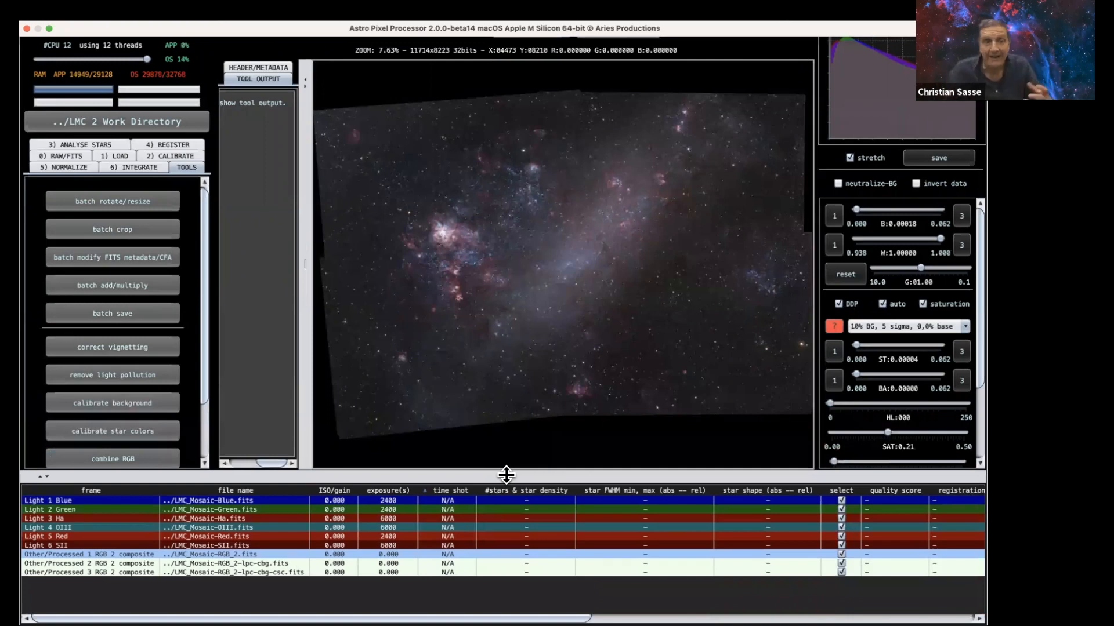
Start Combine RGB with the RGBHSO formula and set the normalization to none.
scroll(140, 358, "down", 5)
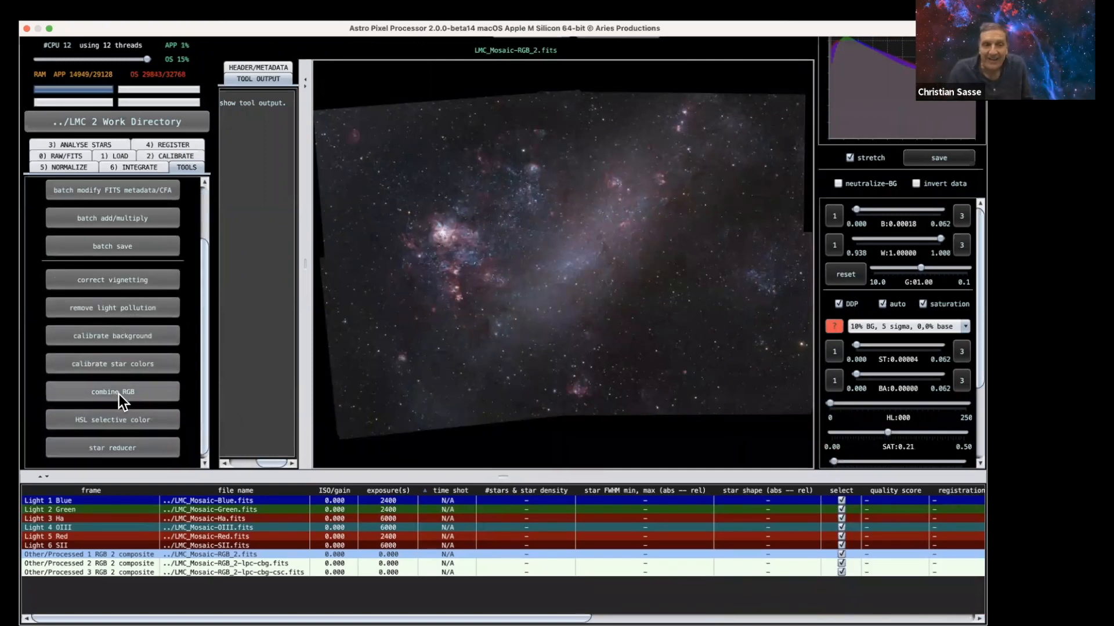
left_click(116, 395)
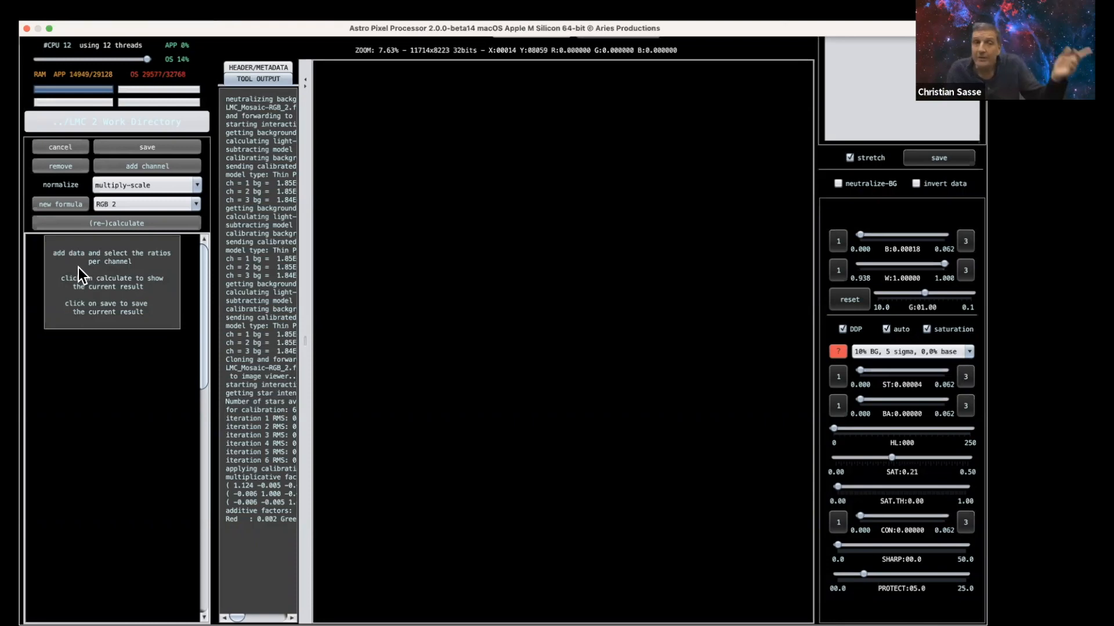
left_click(191, 206)
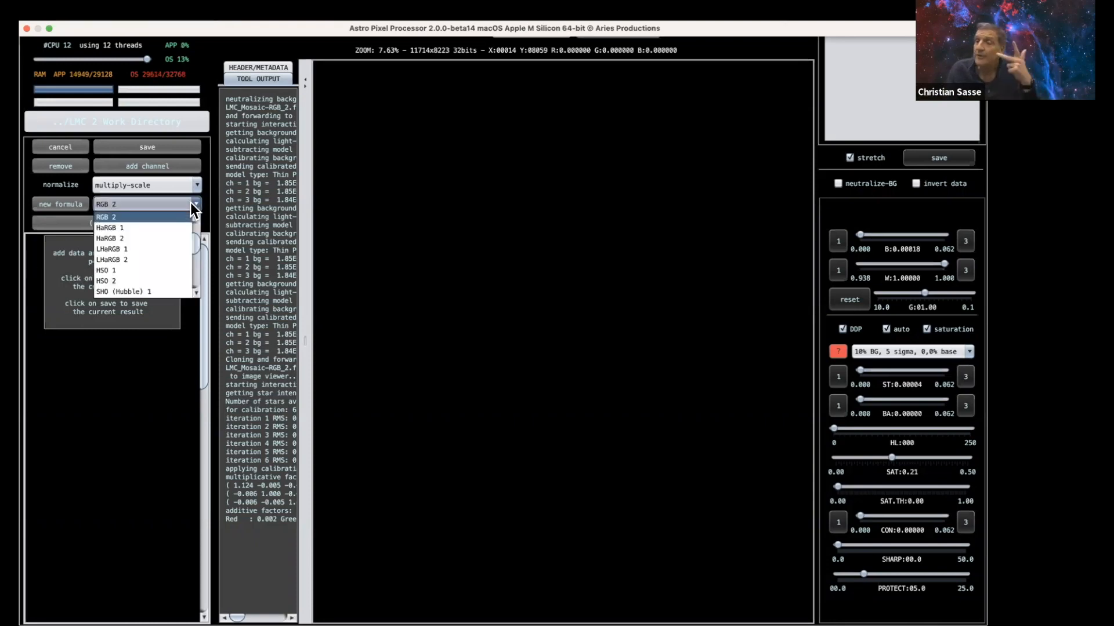
scroll(160, 247, "down", 5)
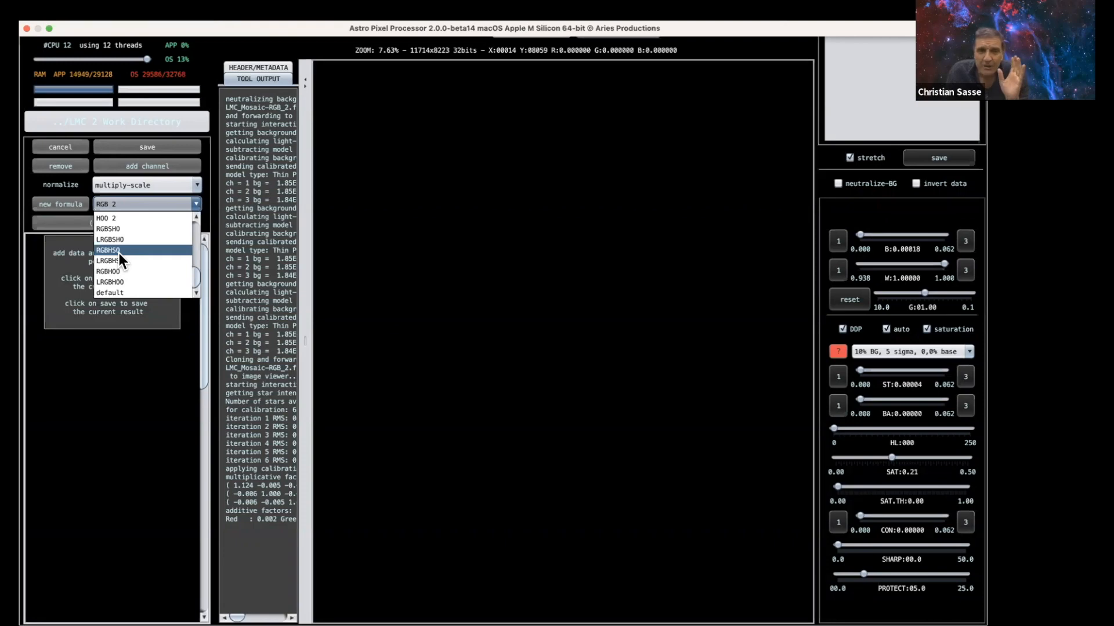
left_click(120, 251)
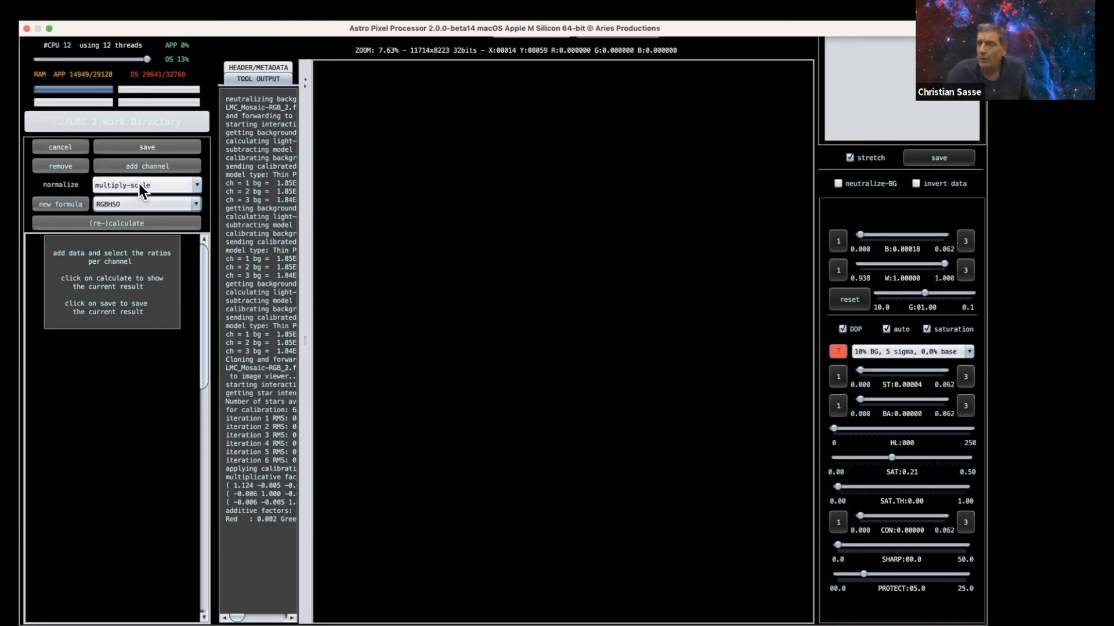
mouse_move(138, 183)
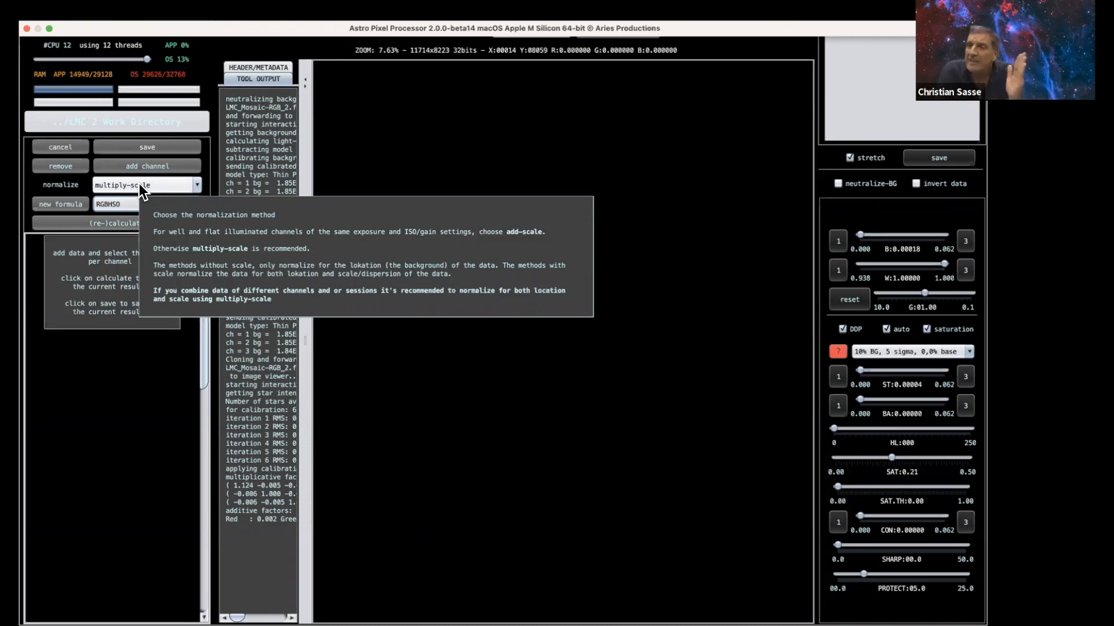
left_click(138, 183)
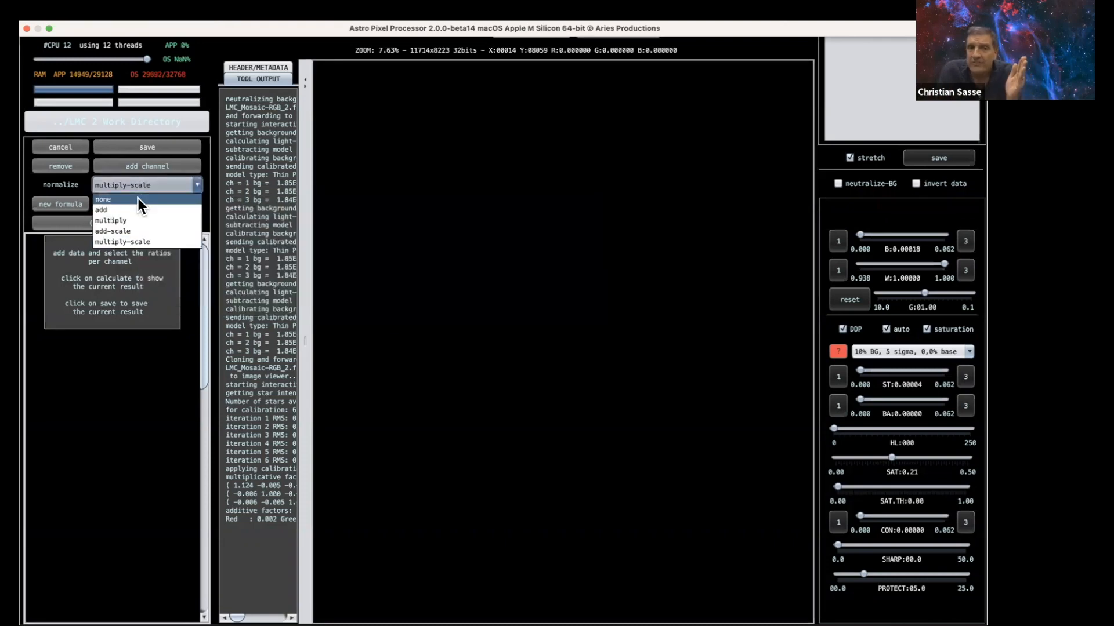
left_click(137, 197)
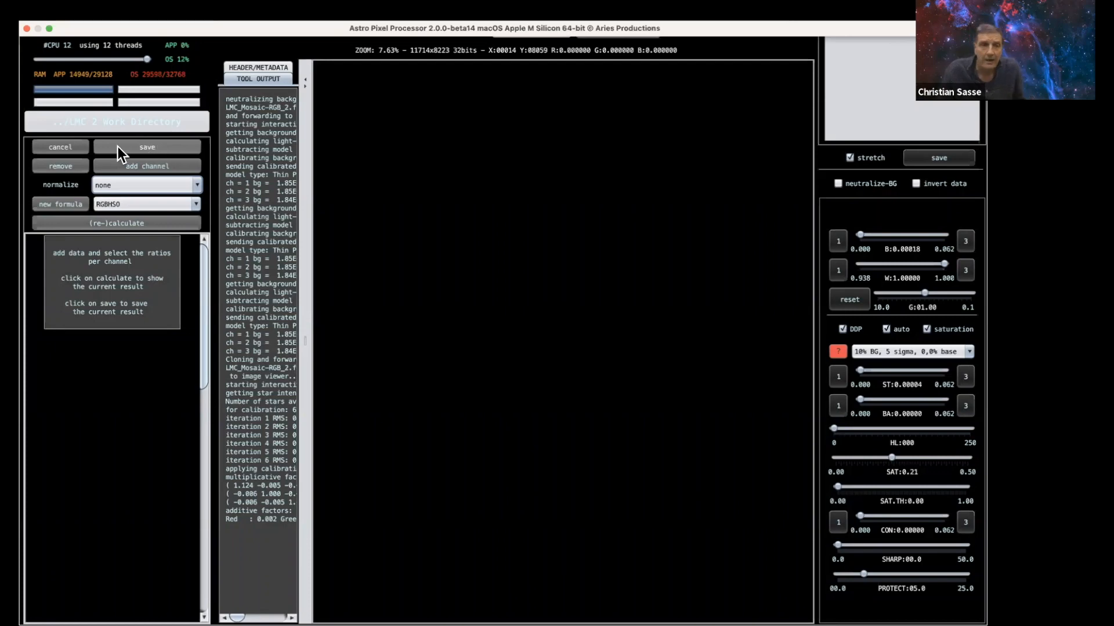
Add LMC_Mosaic-RGB_2-lpc-cbg-csc.fits and the Ha, OIII and SII mosaics from the LMC 2 Work Directory as channels.
left_click(150, 166)
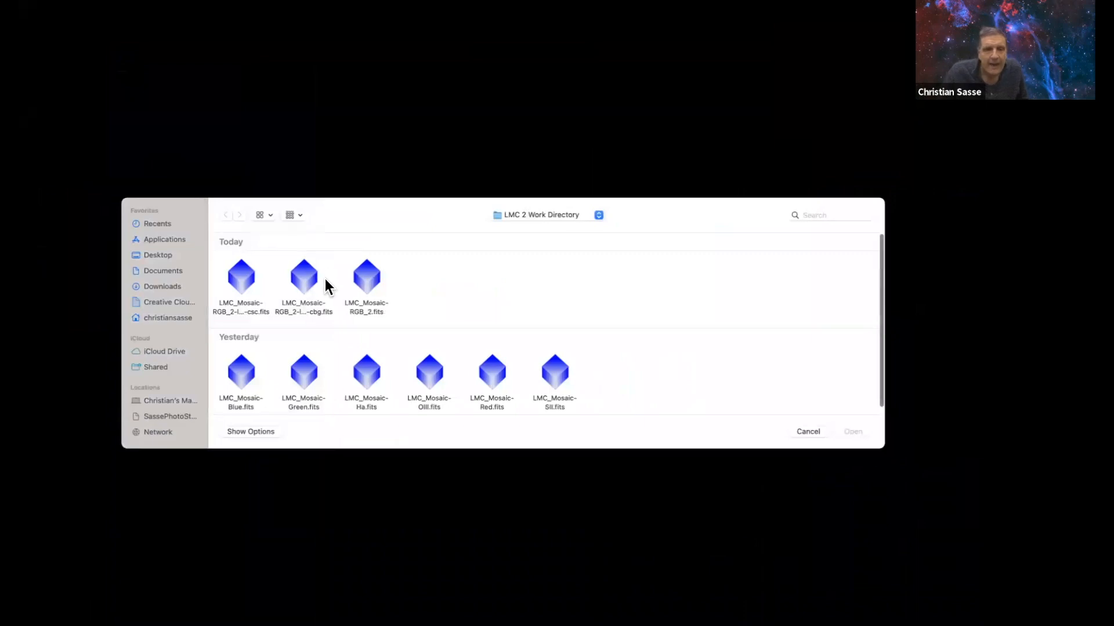
left_click(241, 279)
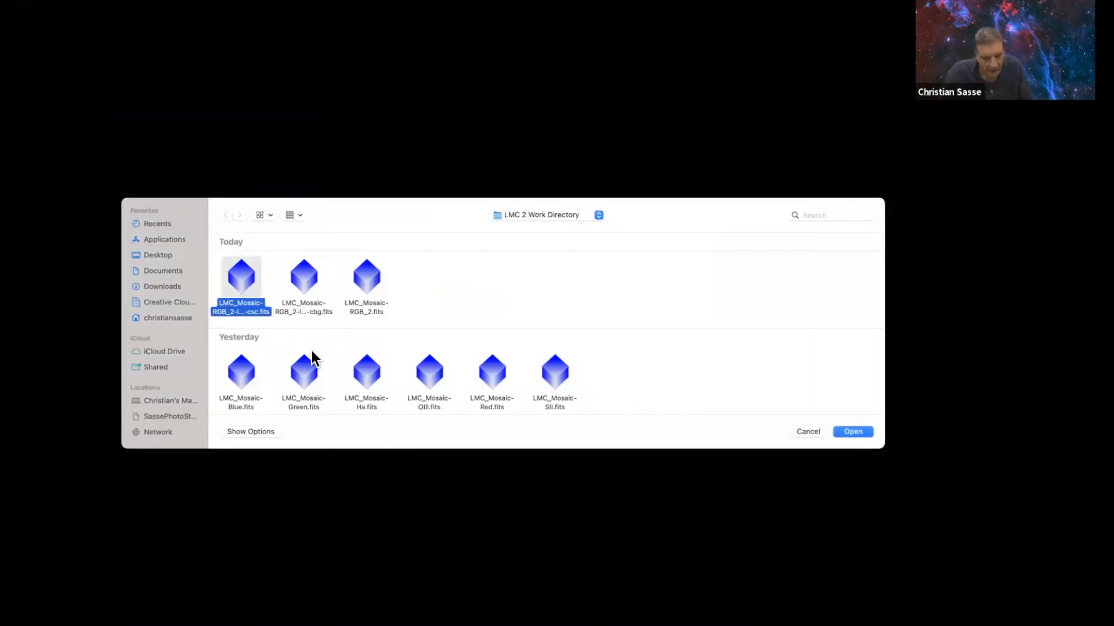
left_click(367, 374, "super")
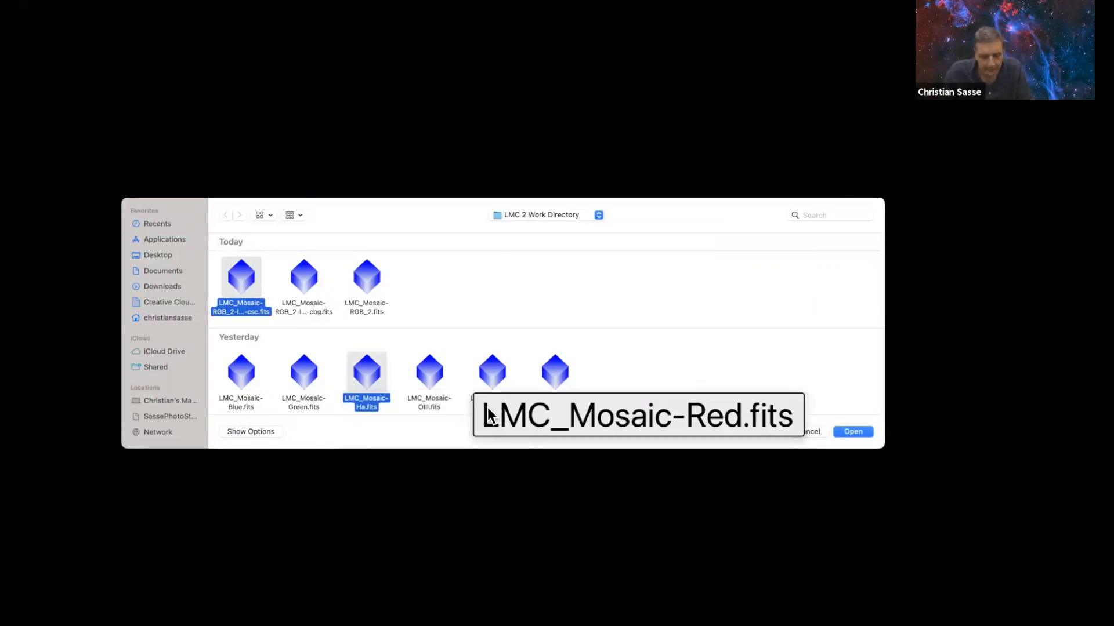
left_click(429, 373, "super")
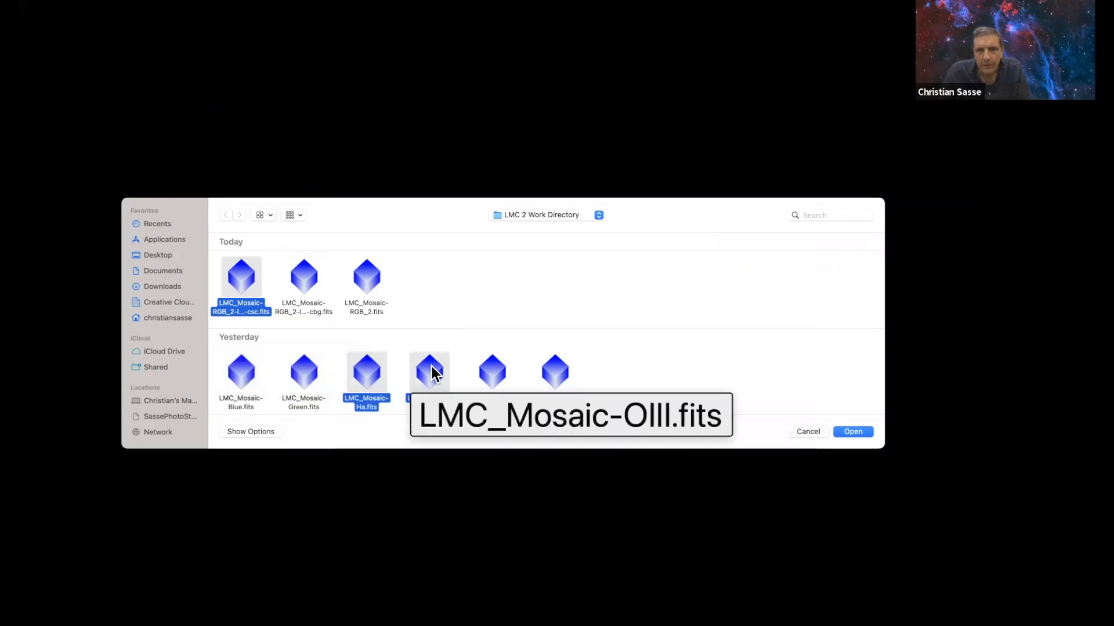
left_click(560, 374, "super")
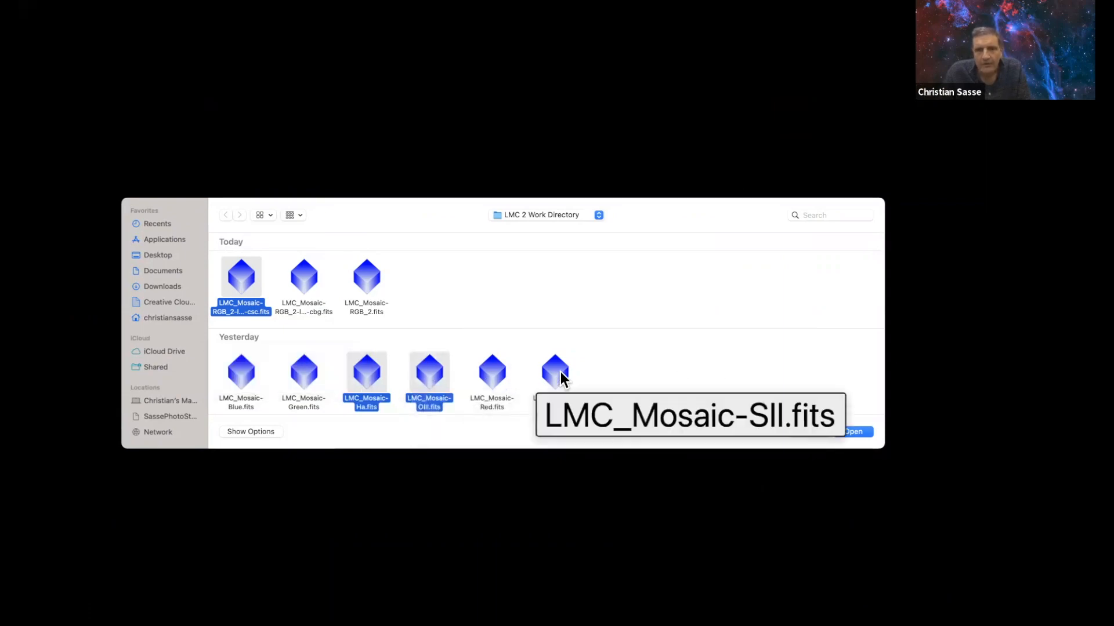
left_click(848, 432)
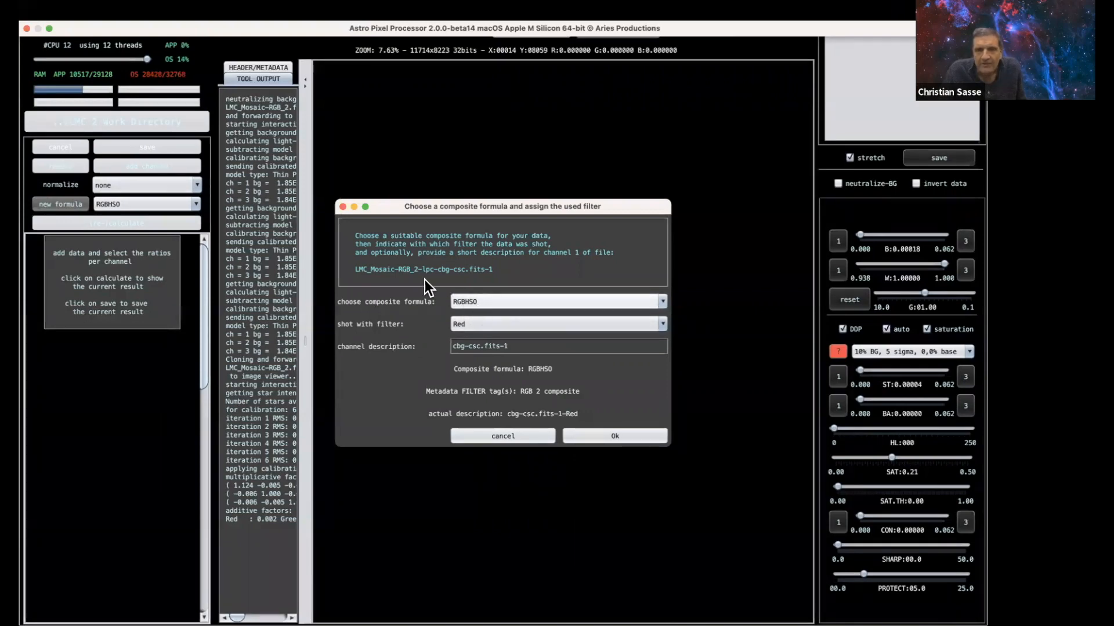
Accept the RGBHSO formula with the Red, Green, Blue, Hydrogen alpha, Oxygen III and Sulphur II filter assignments, and calculate the composite.
left_click(605, 432)
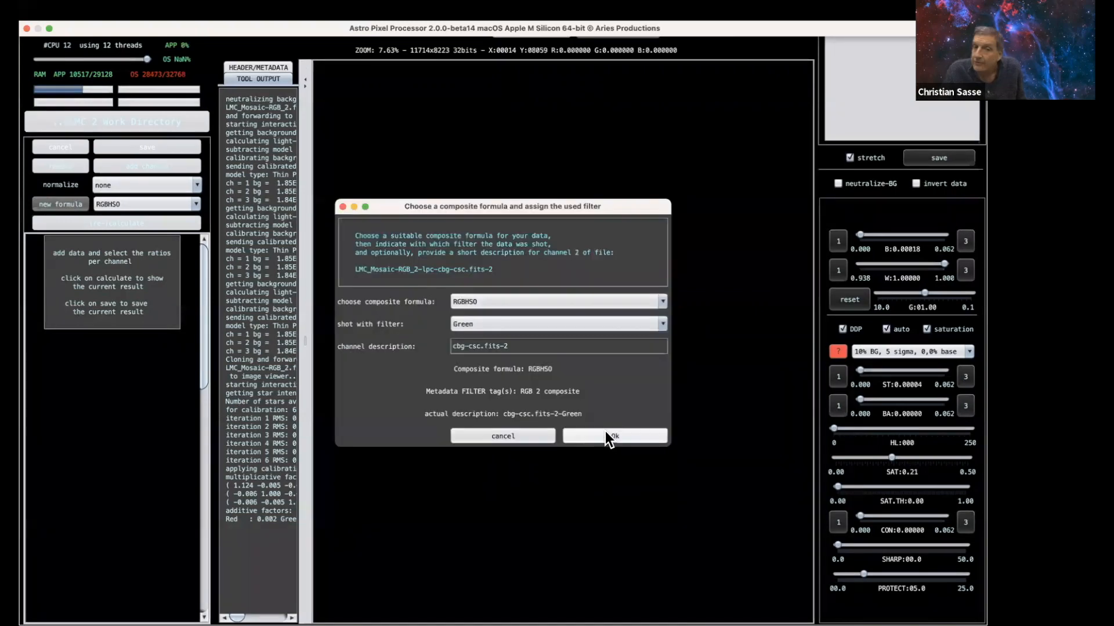
left_click(605, 432)
left_click(605, 432)
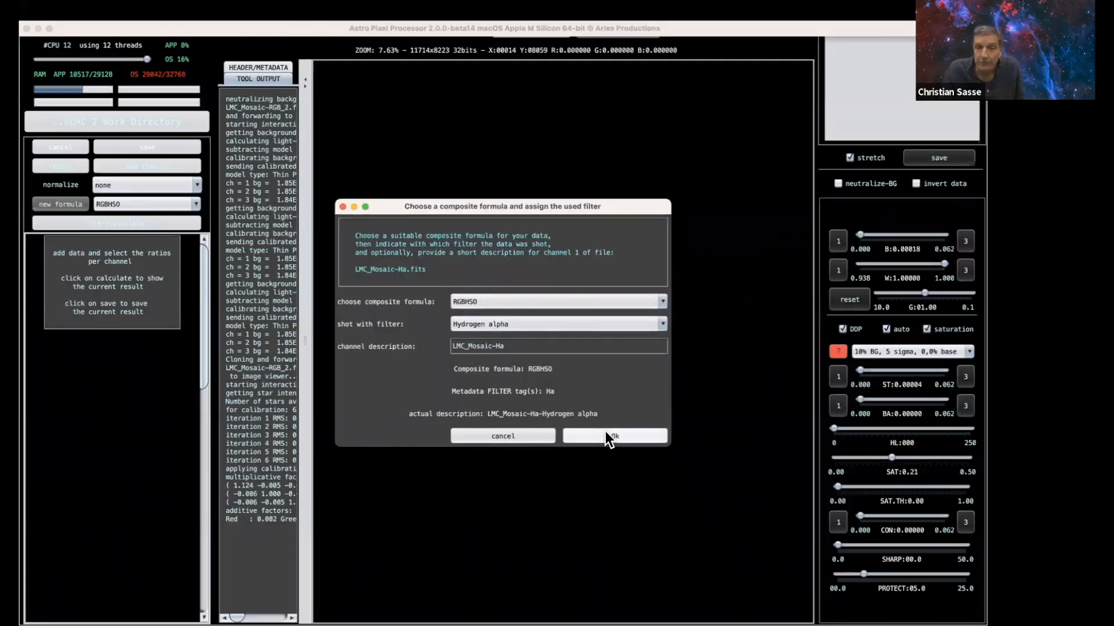
left_click(604, 436)
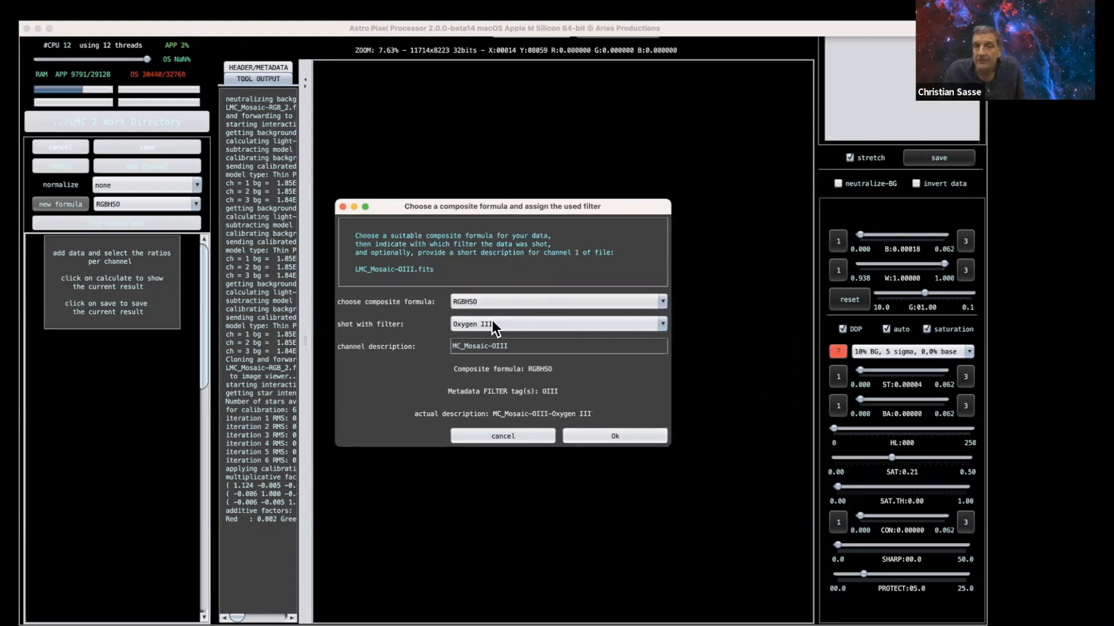
left_click(587, 435)
left_click(587, 435)
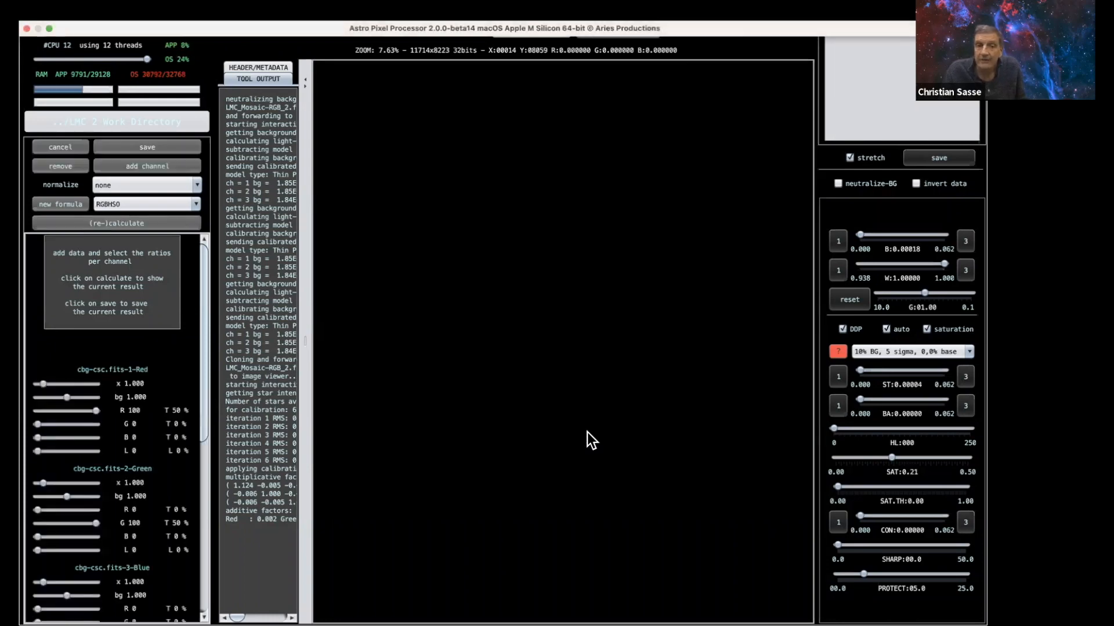
left_click_drag(204, 403, 180, 535)
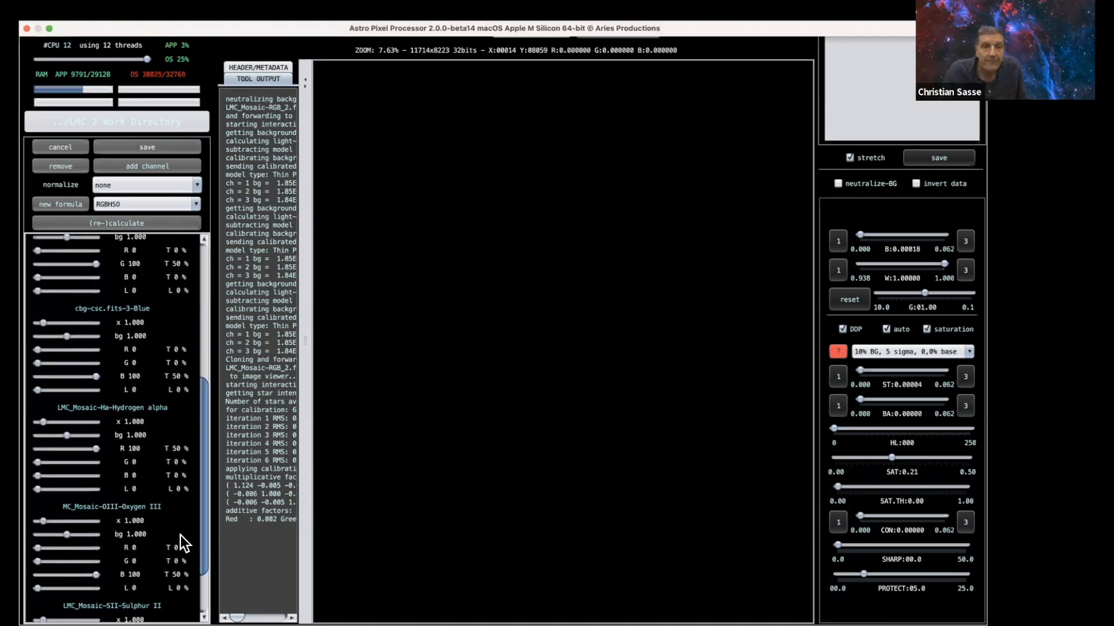
left_click(151, 223)
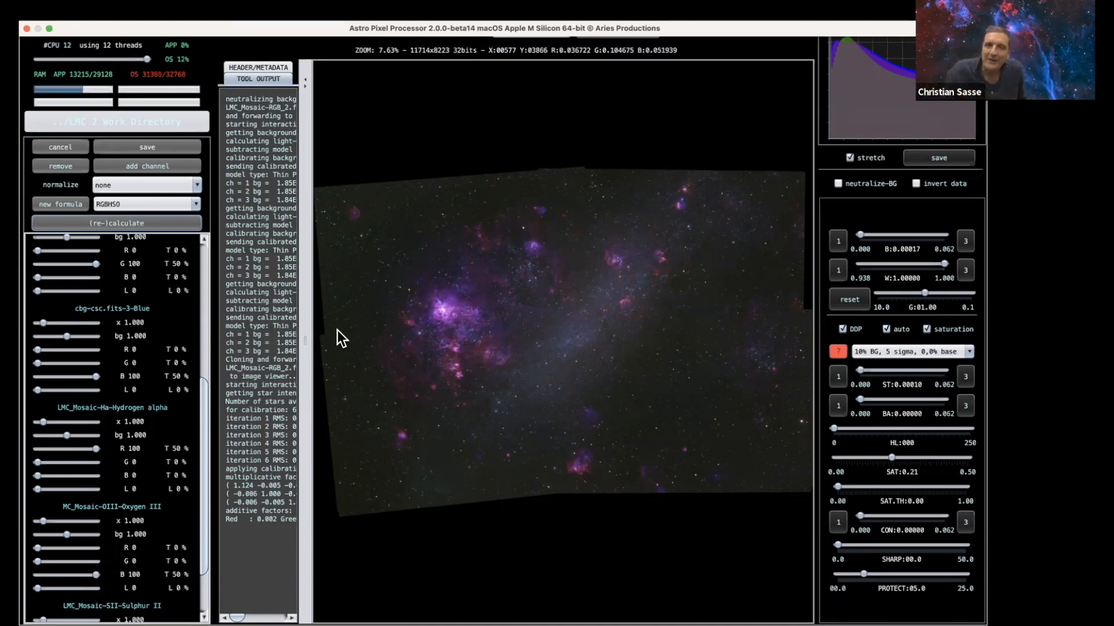
Set the Oxygen III channel's green to 25, change Sulphur II to red 100 and green 0, and recalculate the composite.
left_click_drag(205, 405, 205, 398)
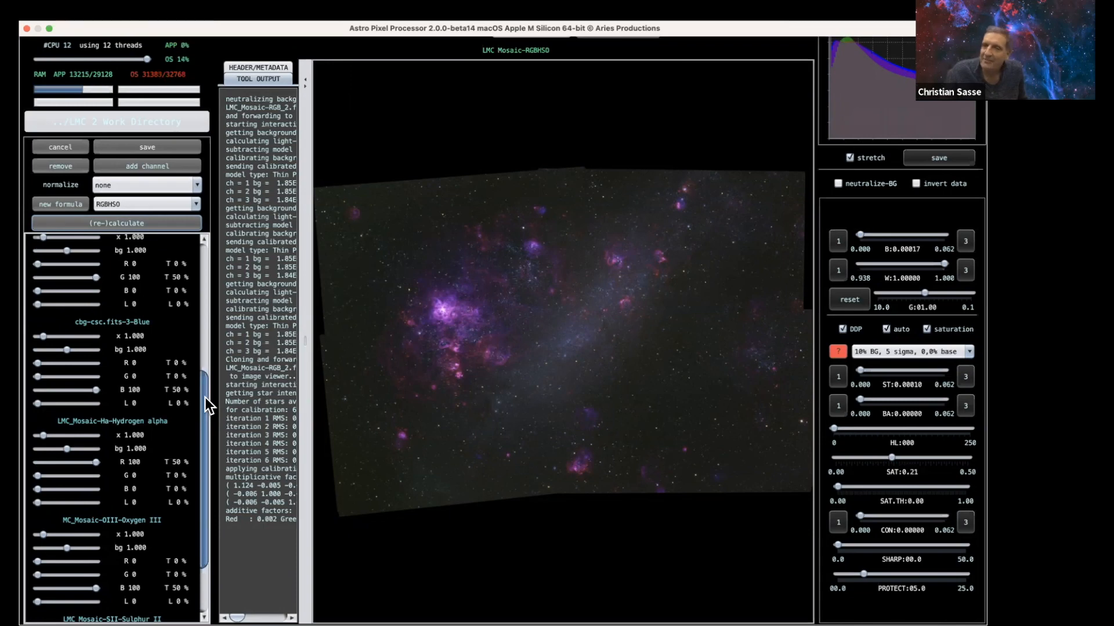
left_click_drag(205, 397, 196, 286)
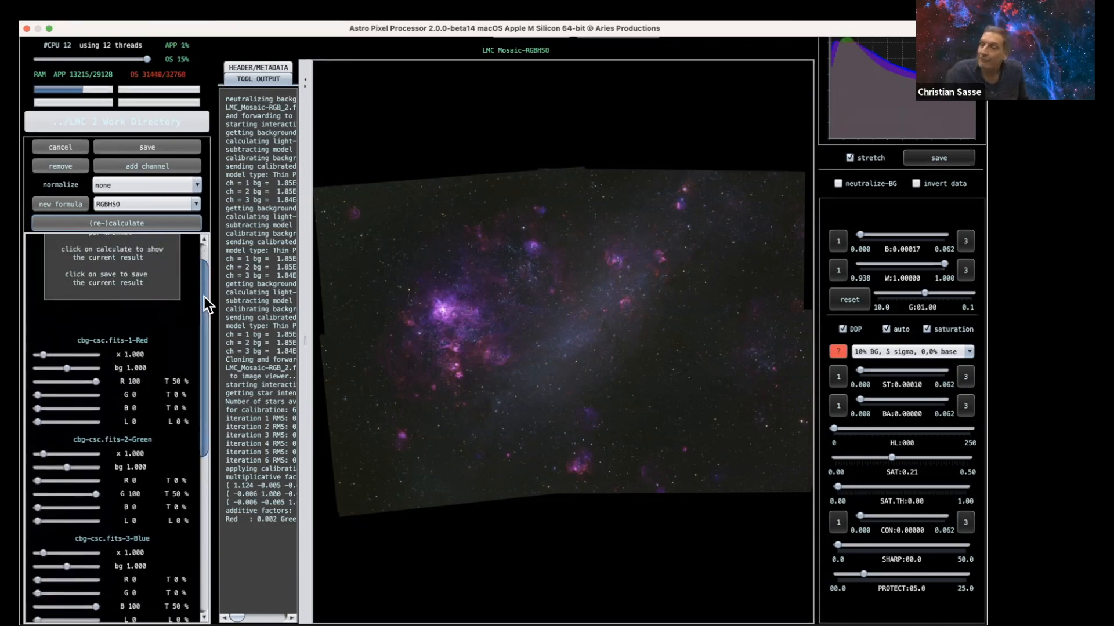
scroll(204, 302, "down", 3)
scroll(208, 330, "down", 2)
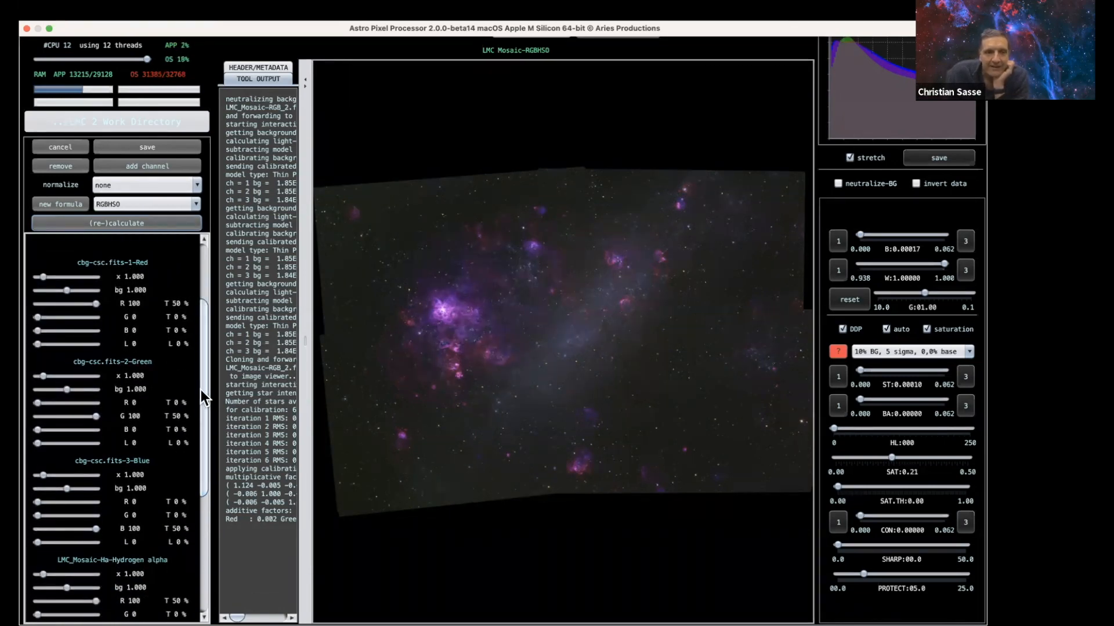
left_click_drag(200, 390, 201, 523)
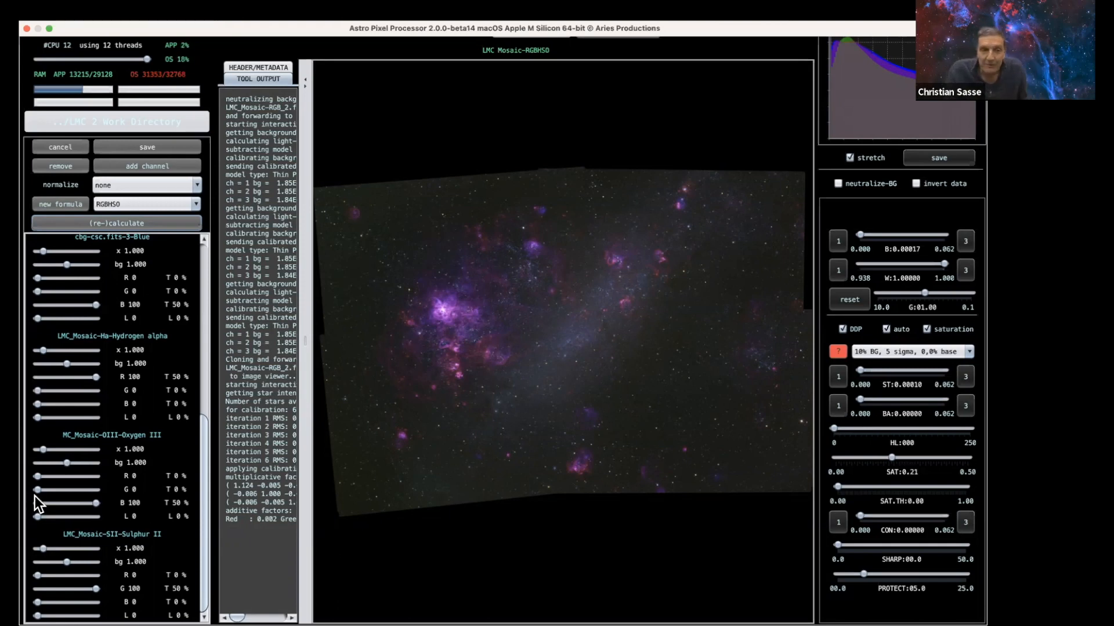
left_click_drag(33, 490, 48, 490)
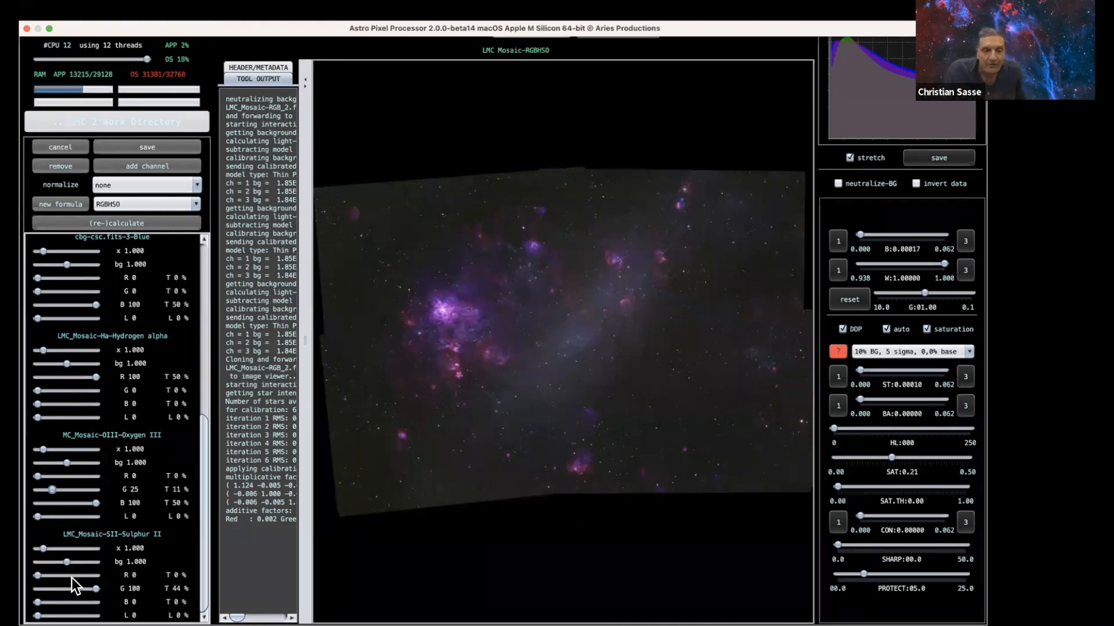
mouse_move(92, 589)
left_mouse_down()
mouse_move(37, 589)
mouse_move(96, 575)
left_mouse_up()
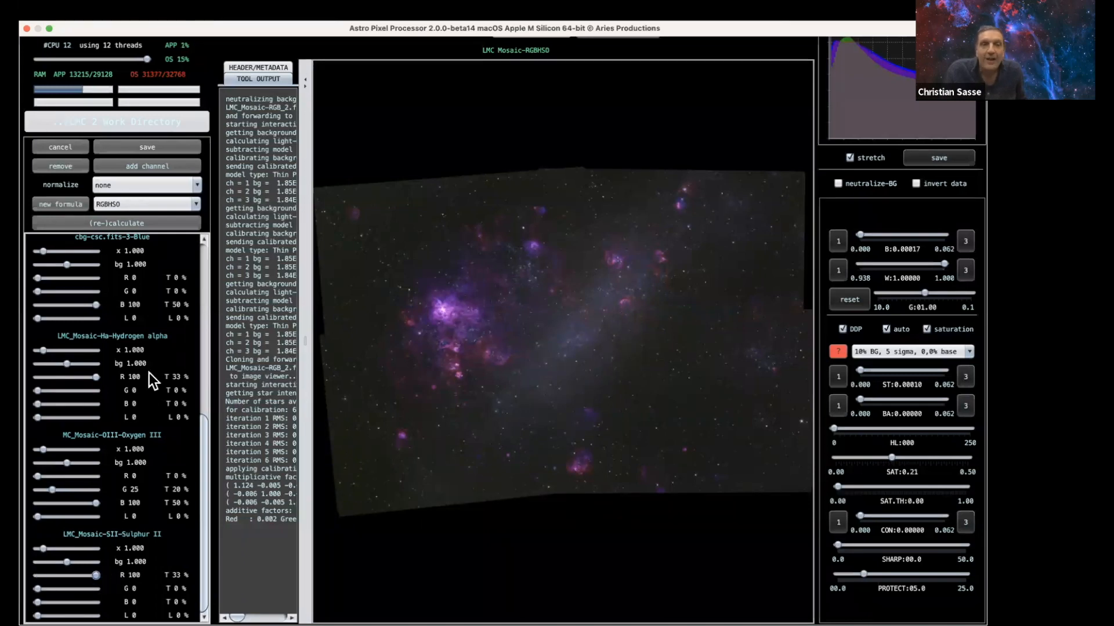
left_click(155, 222)
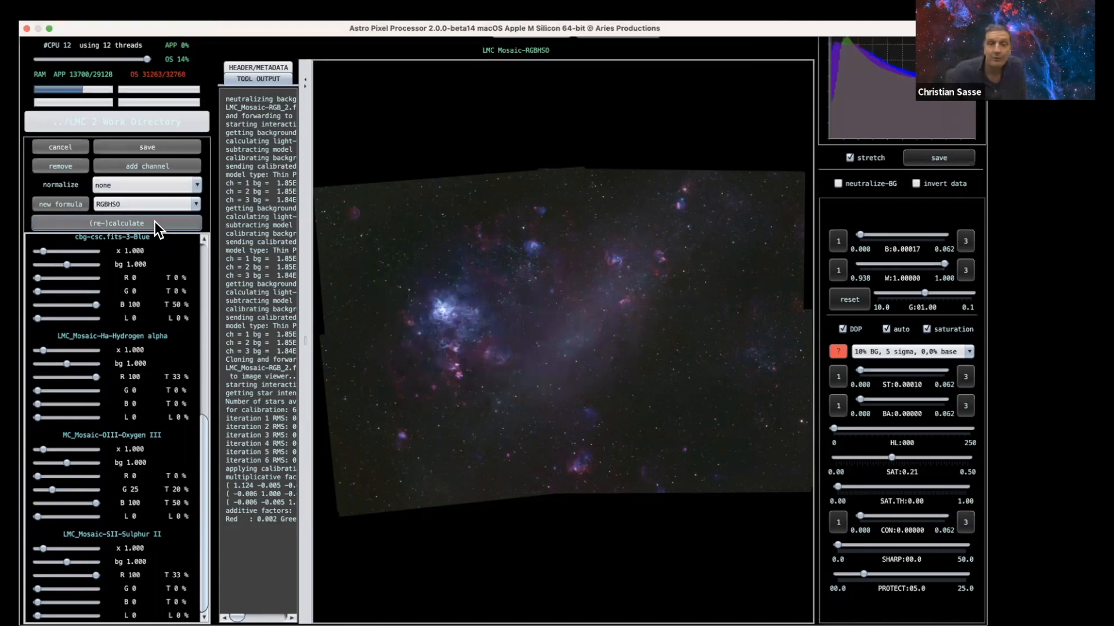
Set the multiplier to 2.000 for Oxygen III and 1.500 for Hydrogen alpha, and recalculate the composite.
left_click(388, 273)
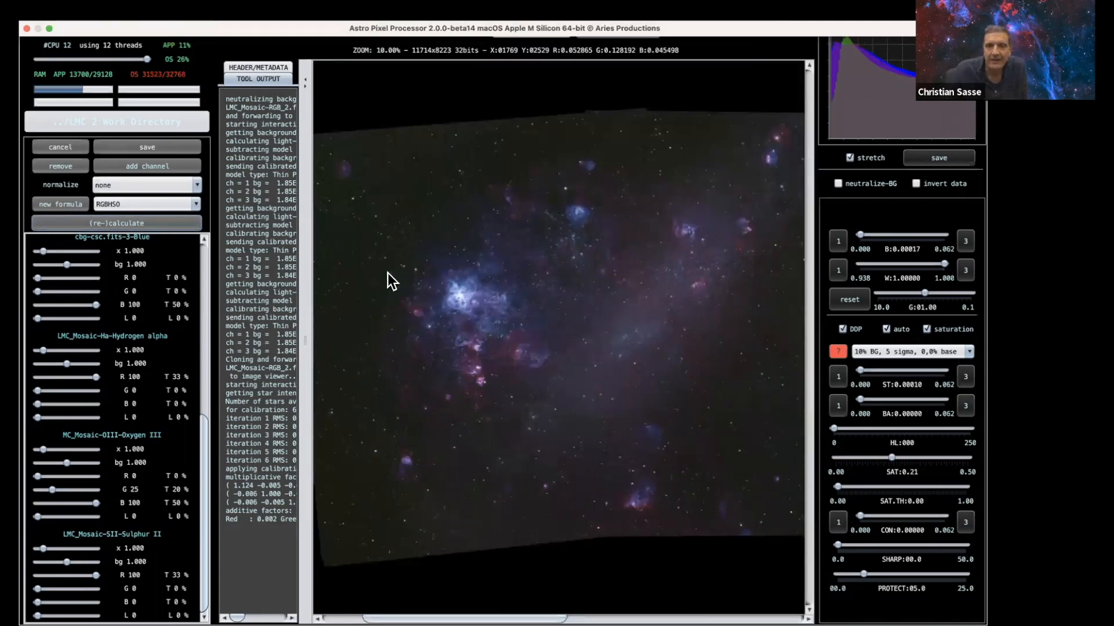
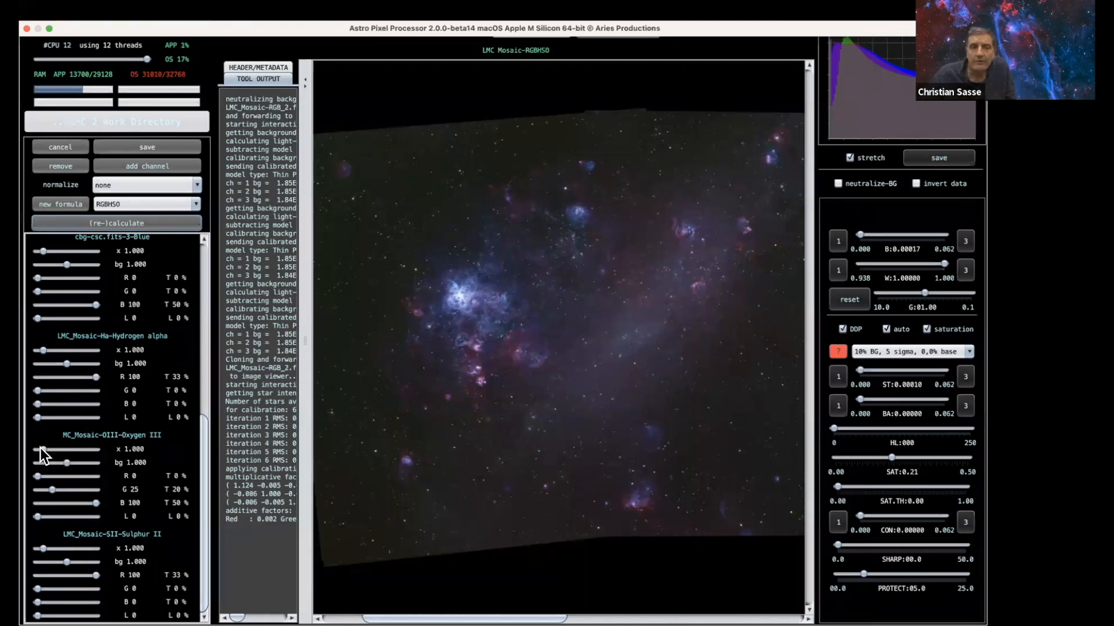
left_click_drag(41, 448, 46, 447)
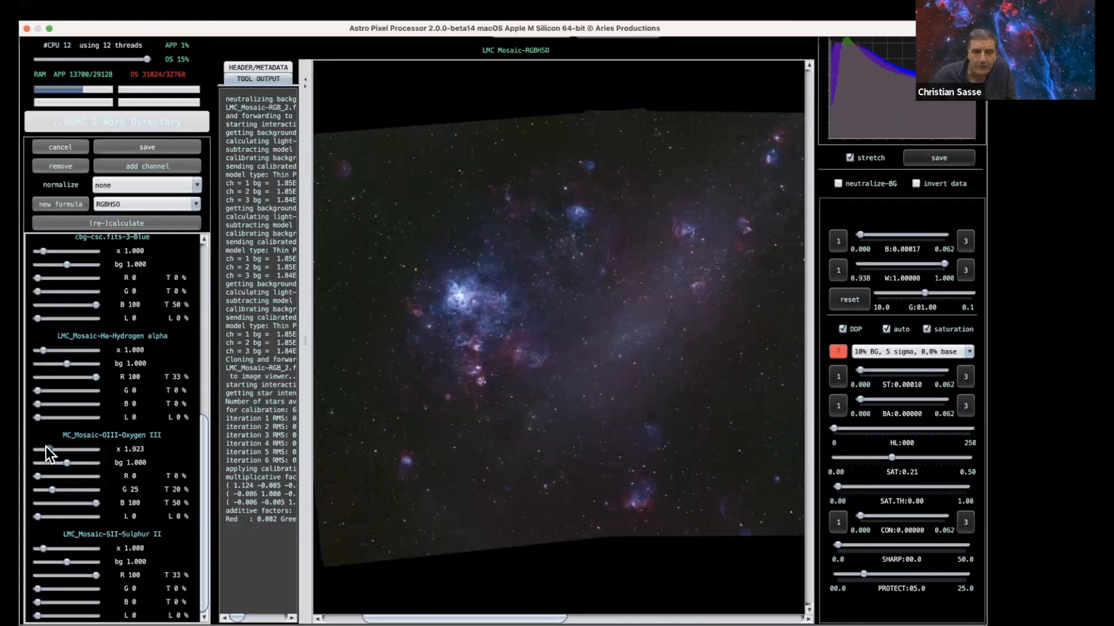
left_click_drag(47, 446, 47, 448)
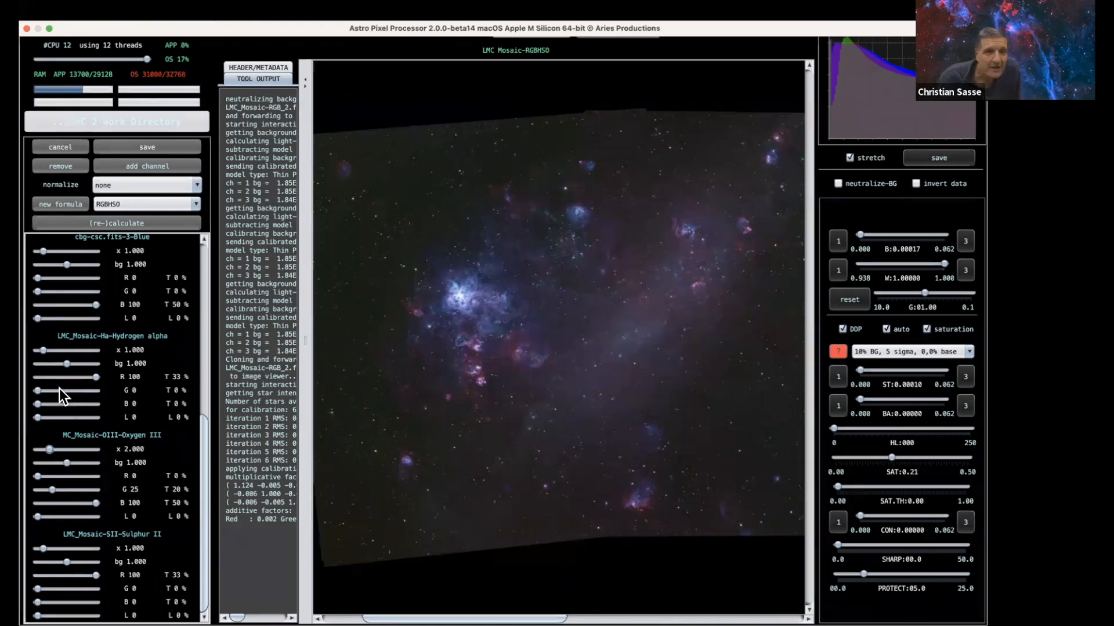
left_click_drag(43, 349, 48, 355)
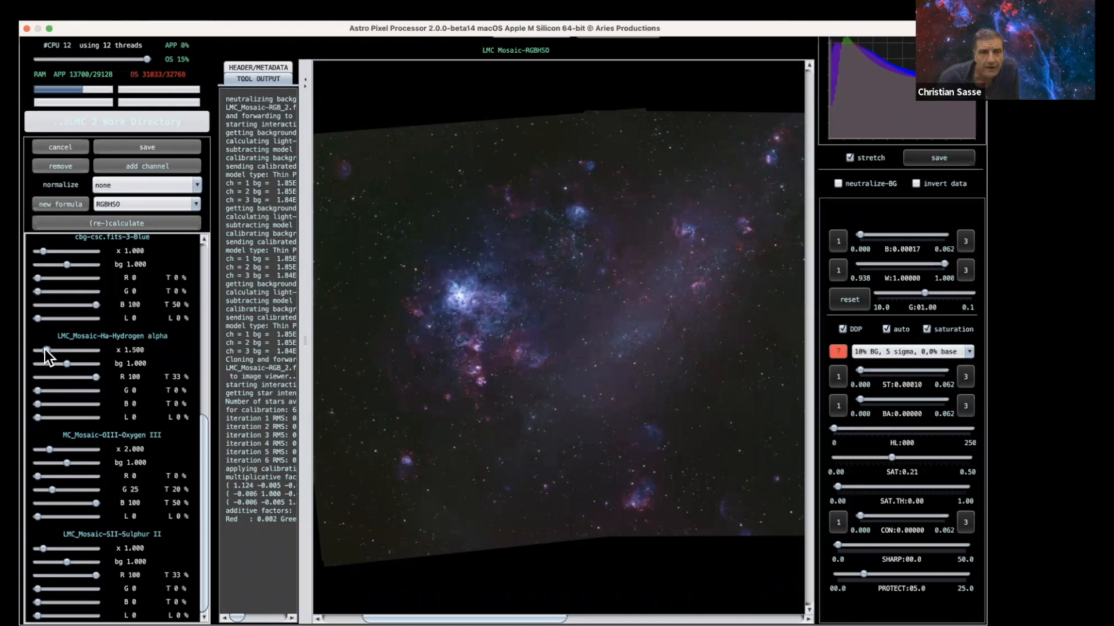
left_click(151, 223)
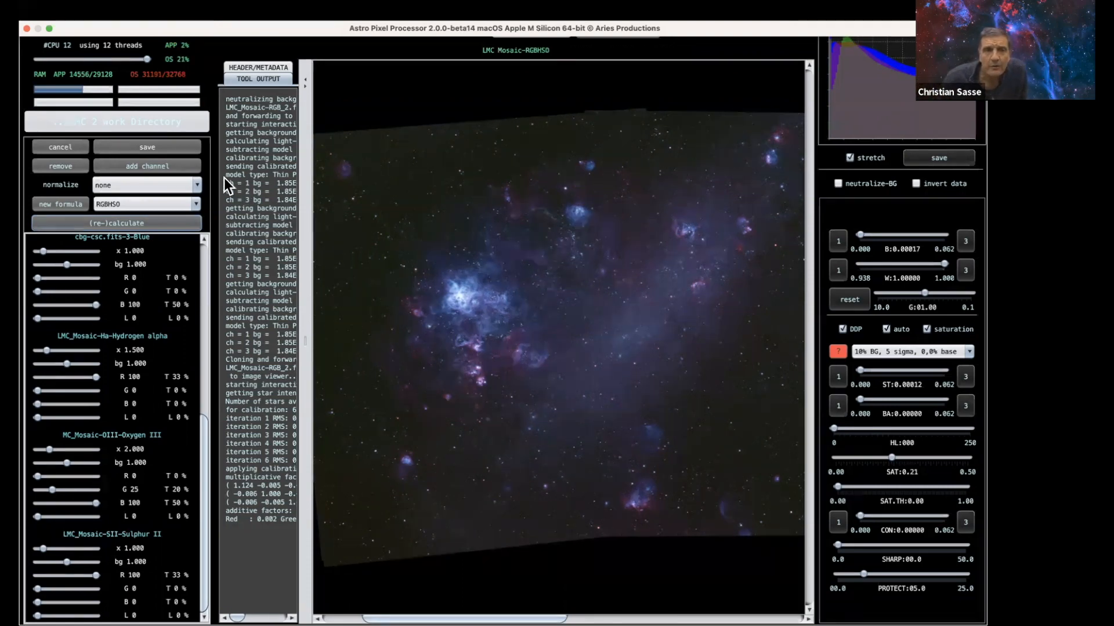
Save the composite as a 32-bit float FITS file named LMC Mosaic-RGB1p5H1S2O in the LMC 2 Work Directory.
left_click(176, 145)
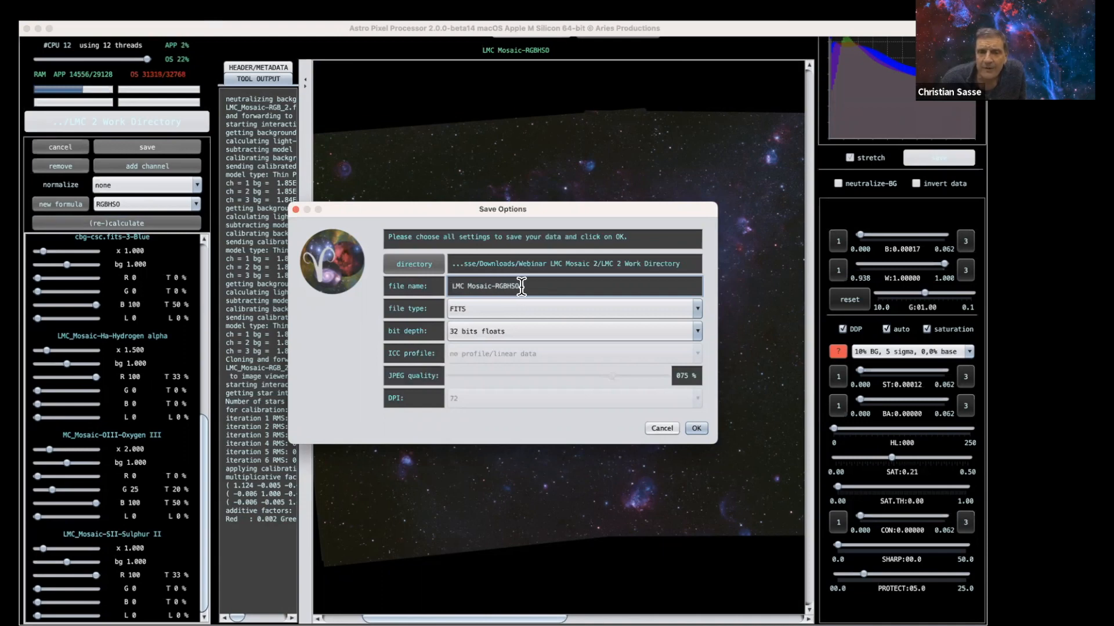
left_click(507, 286)
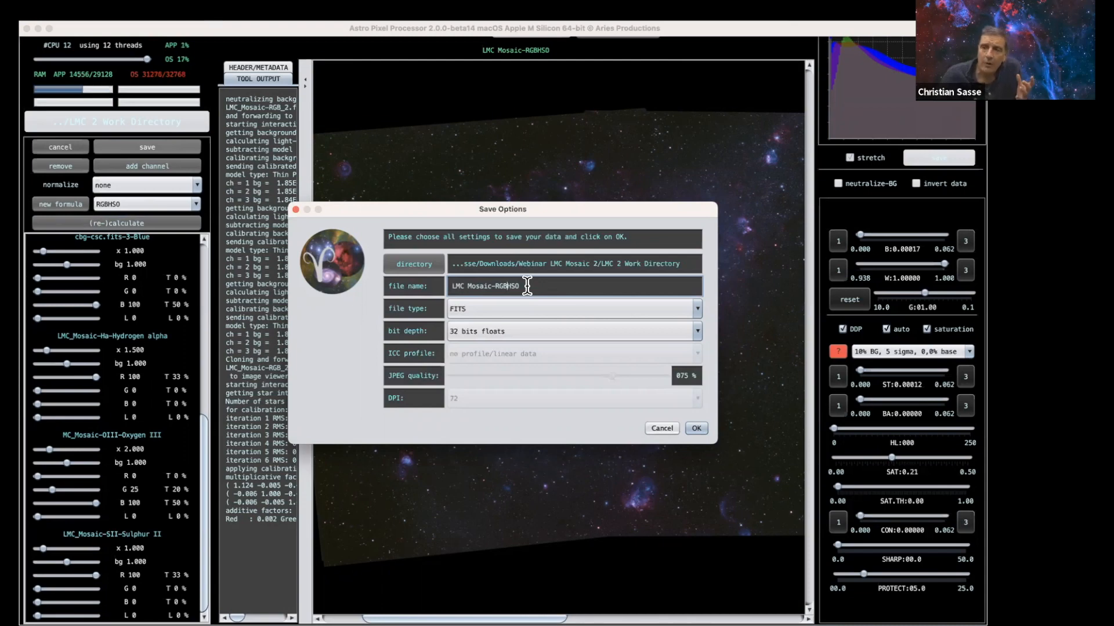
type("1")
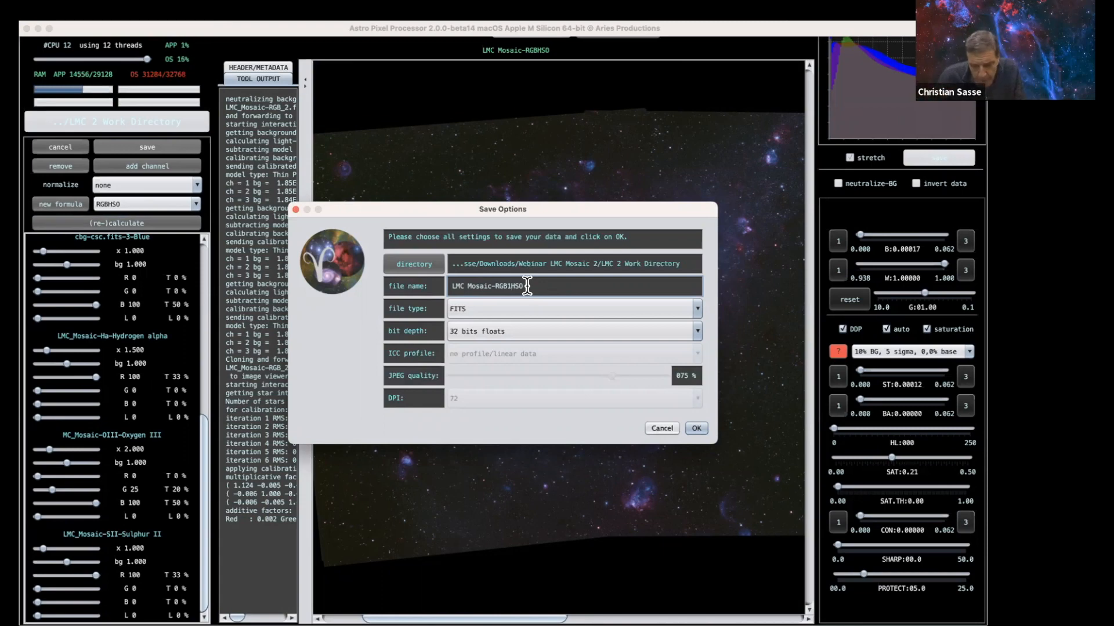
type("p5H1")
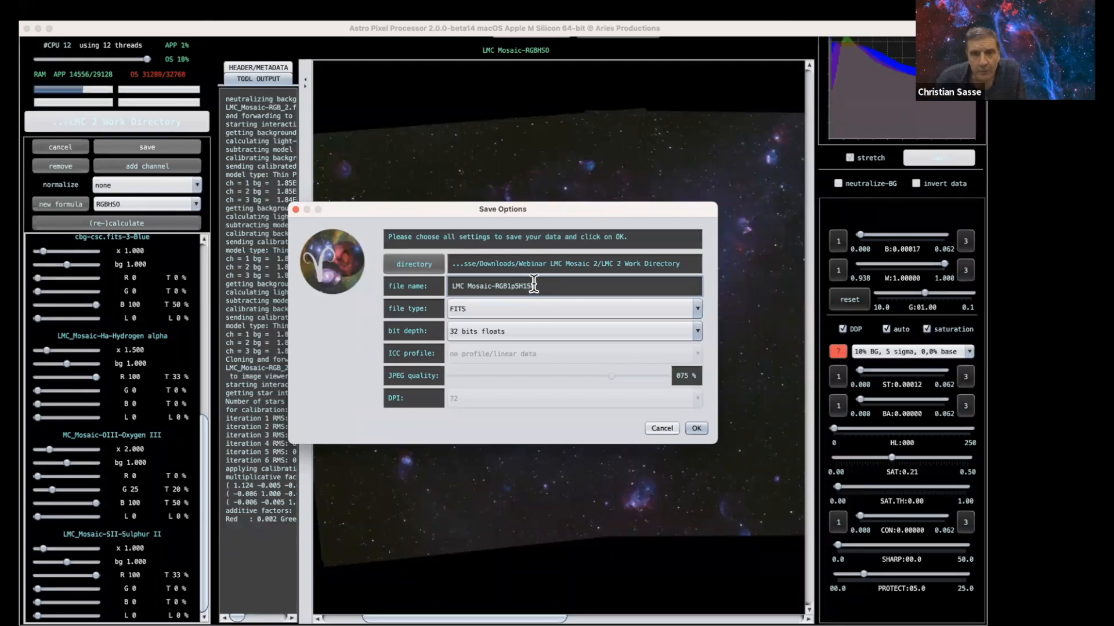
type("2O")
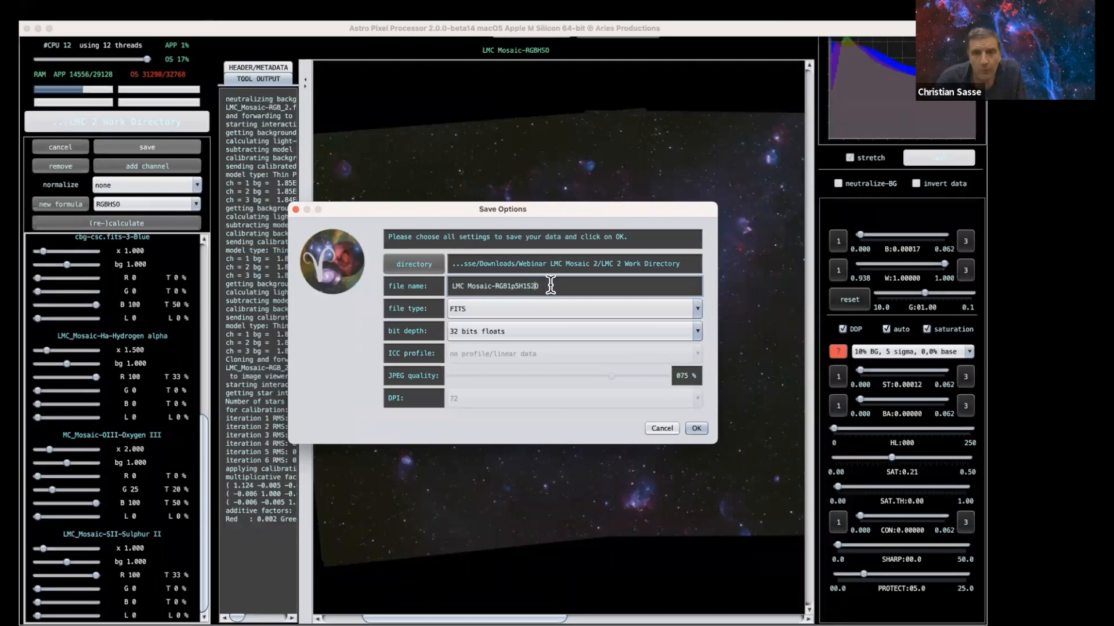
left_click(691, 427)
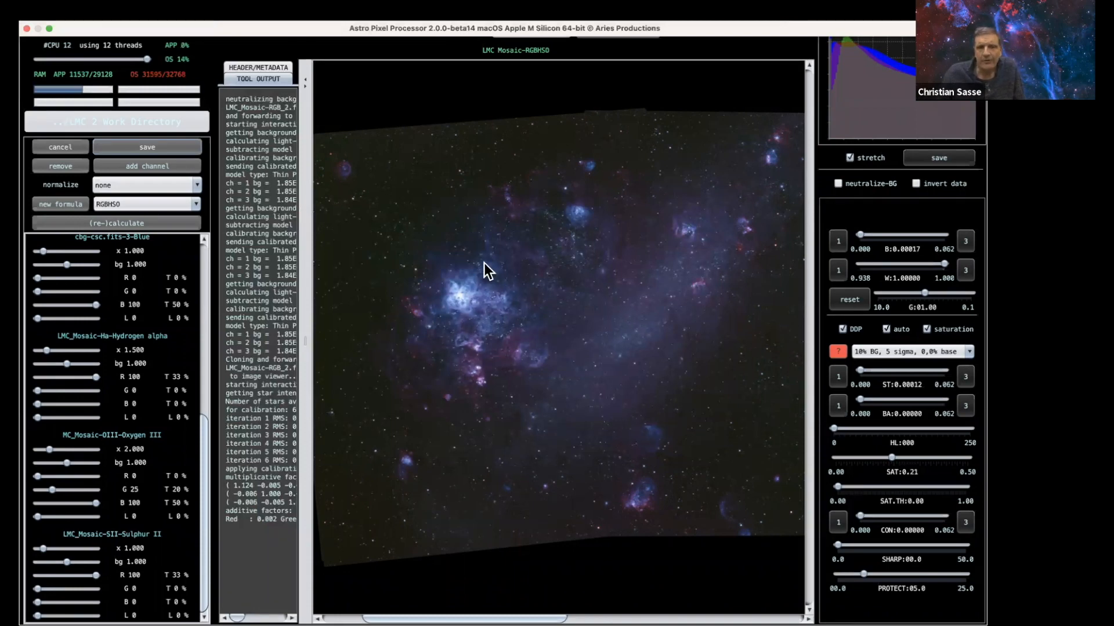
Set the preview stretch to 30% BG, 2 sigma, 0,0% base and leave the RGB combination tool.
left_click(855, 351)
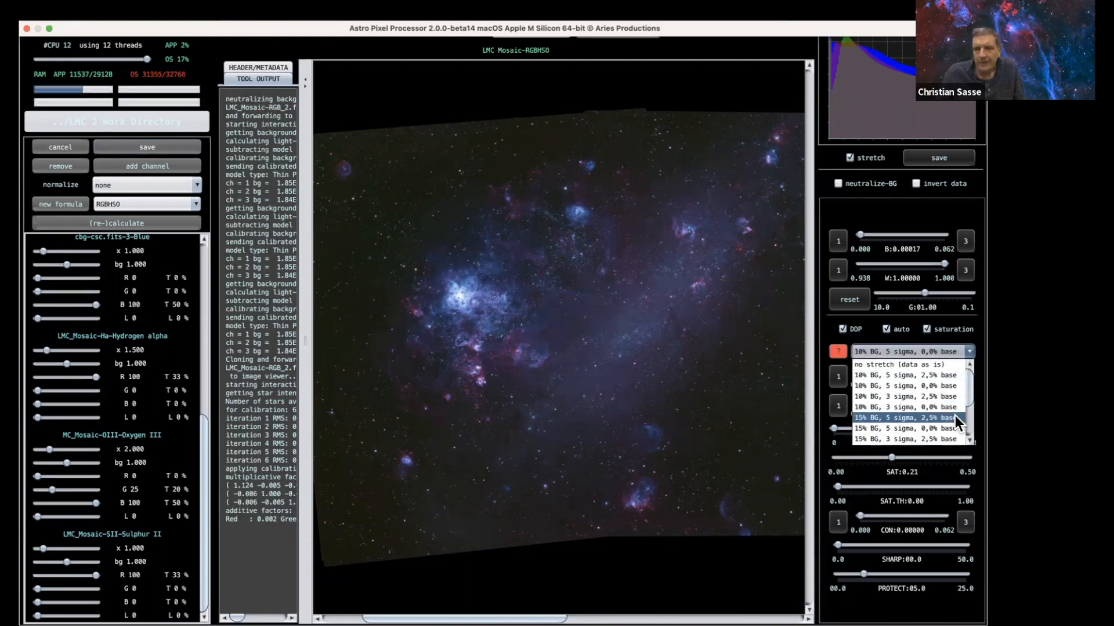
scroll(954, 415, "down", 2)
left_click(927, 441)
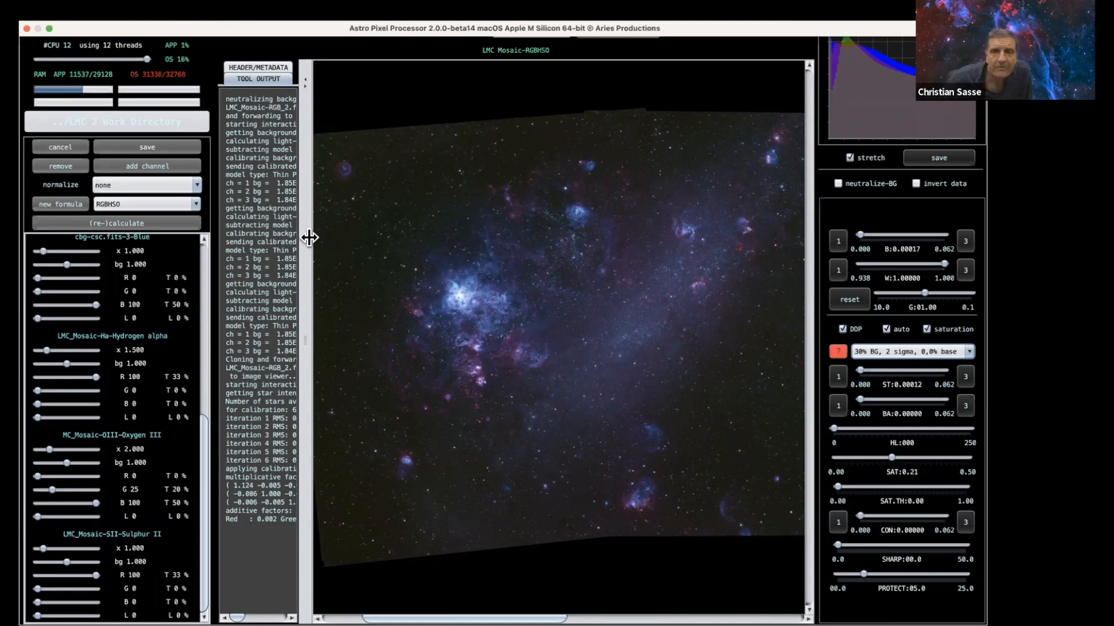
left_click(59, 145)
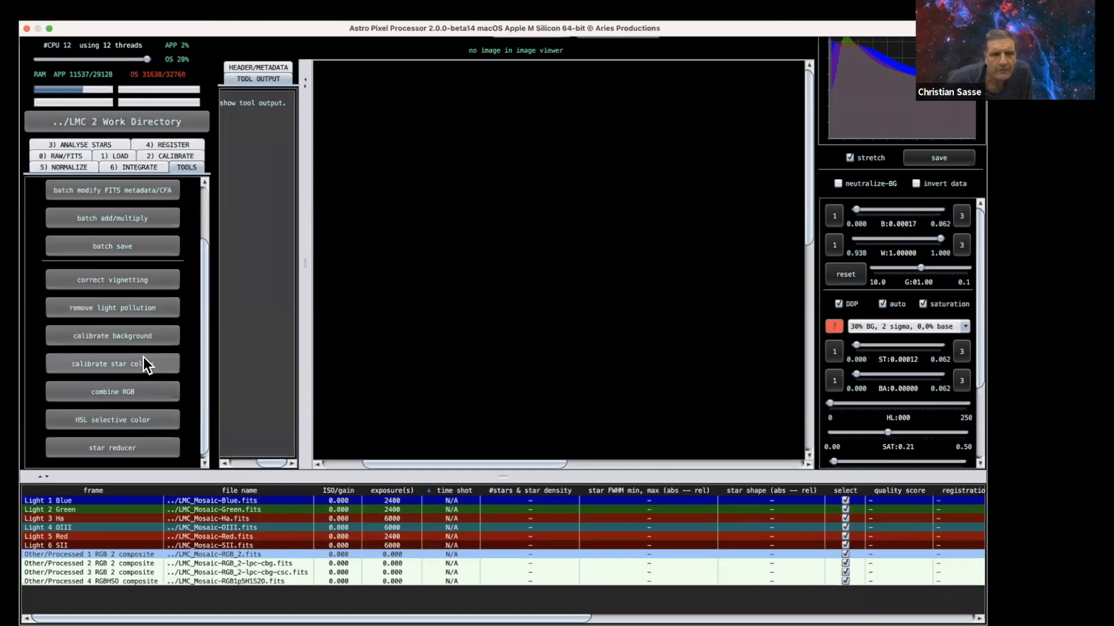
Load LMC_Mosaic-RGB1p5H1S2O.fits into the image viewer and raise its saturation to 0.50.
left_click(226, 581)
double_click(226, 581)
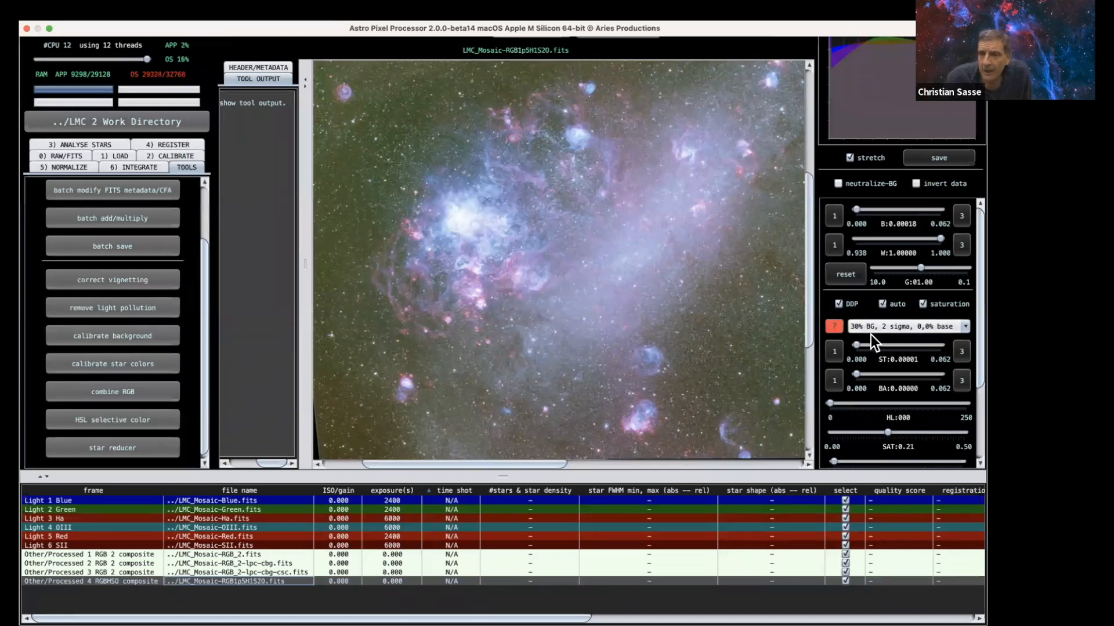
left_click_drag(885, 432, 973, 434)
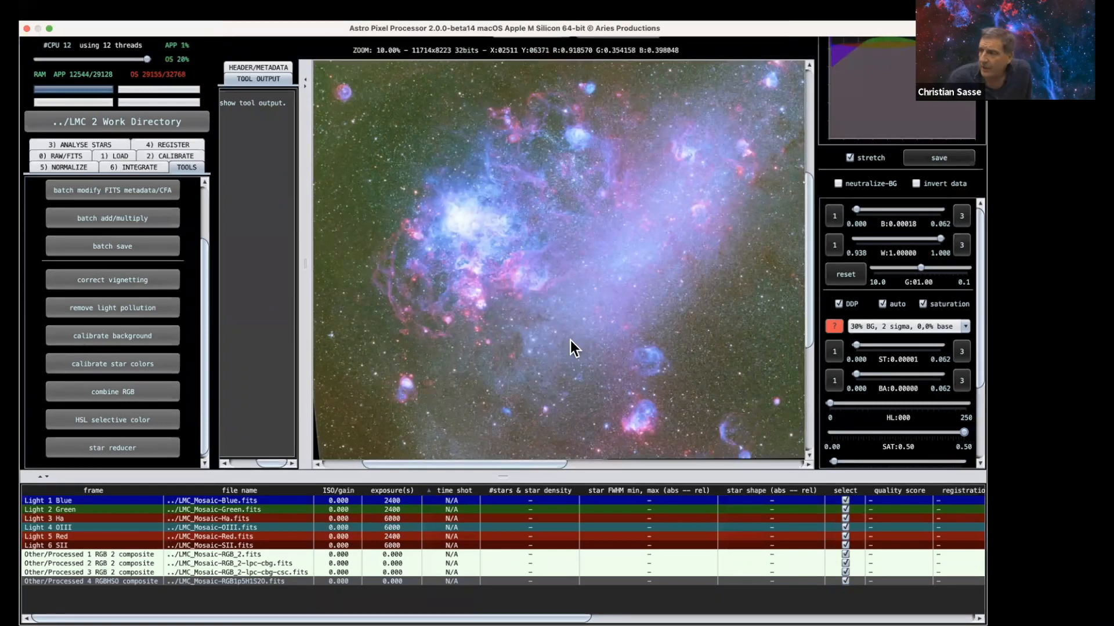
key("super+Tab")
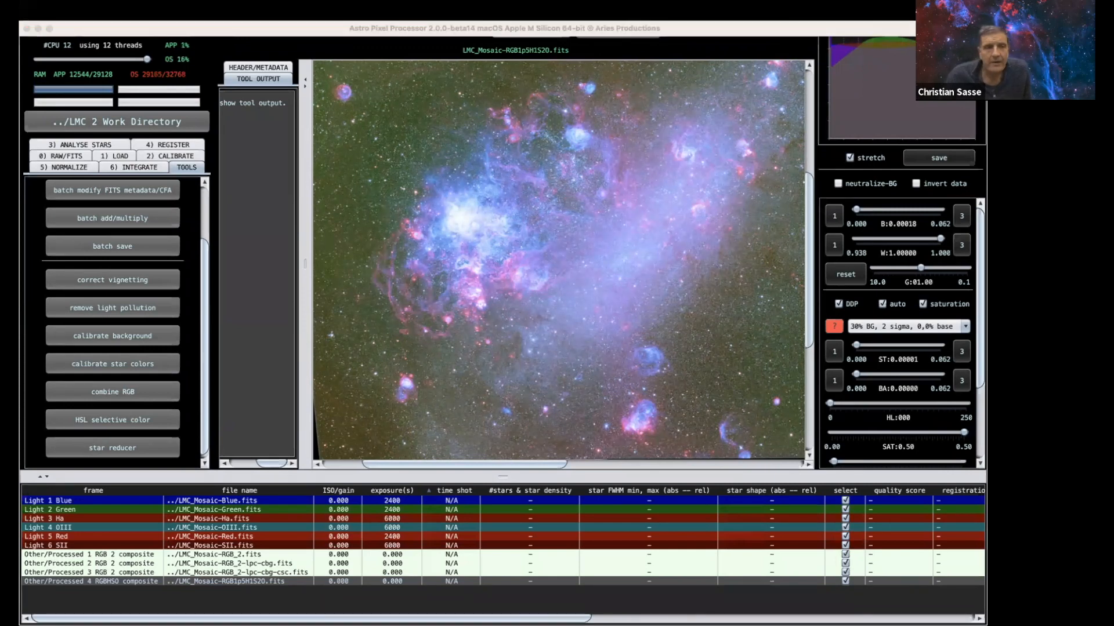
Start light pollution removal on the current mosaic, place six background area boxes near its edges and calculate the correction.
left_click(129, 307)
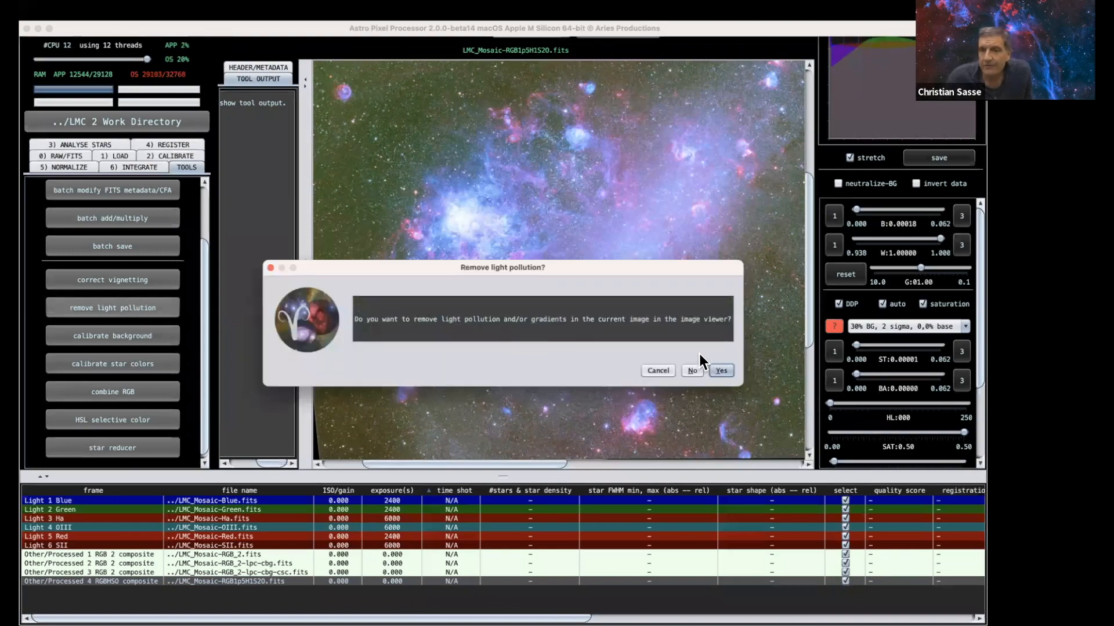
left_click(720, 370)
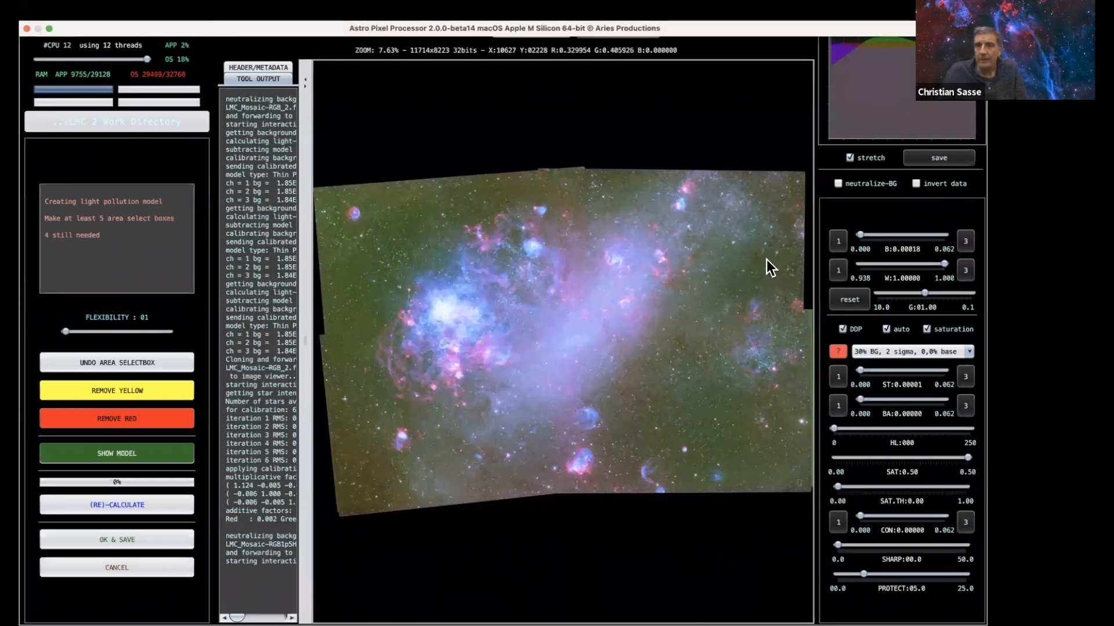
left_click(799, 194)
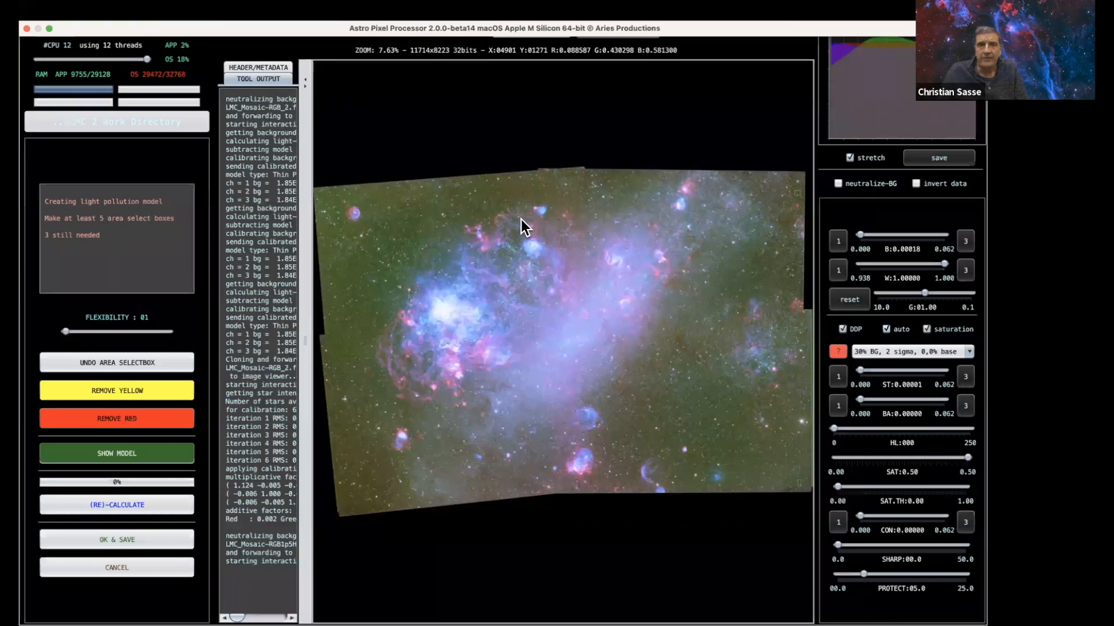
left_click(518, 183)
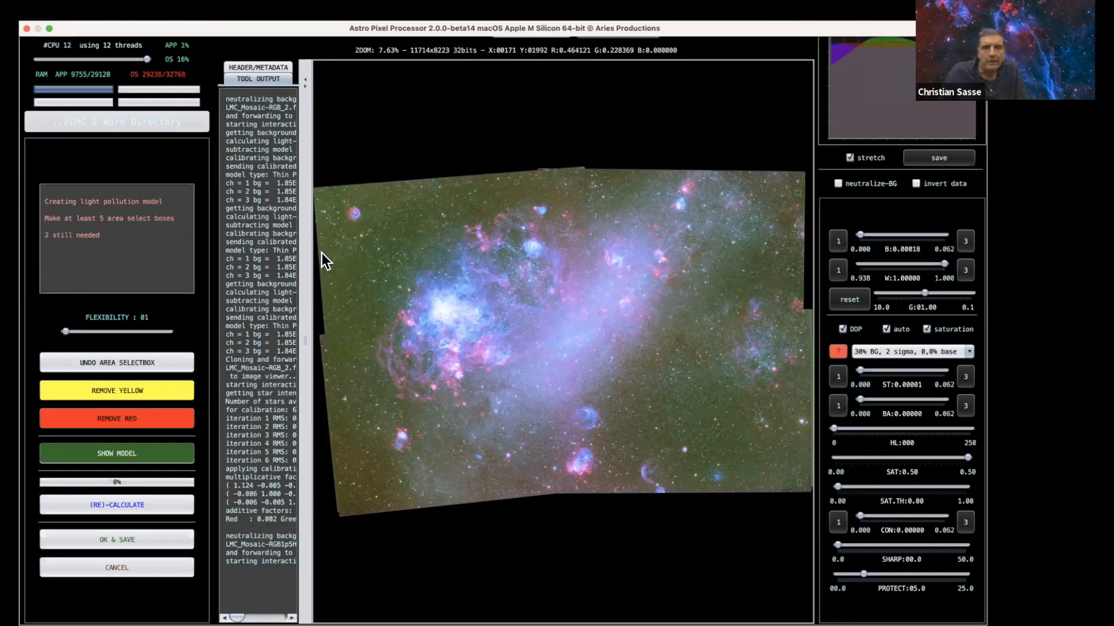
left_click(342, 505)
left_click(346, 510)
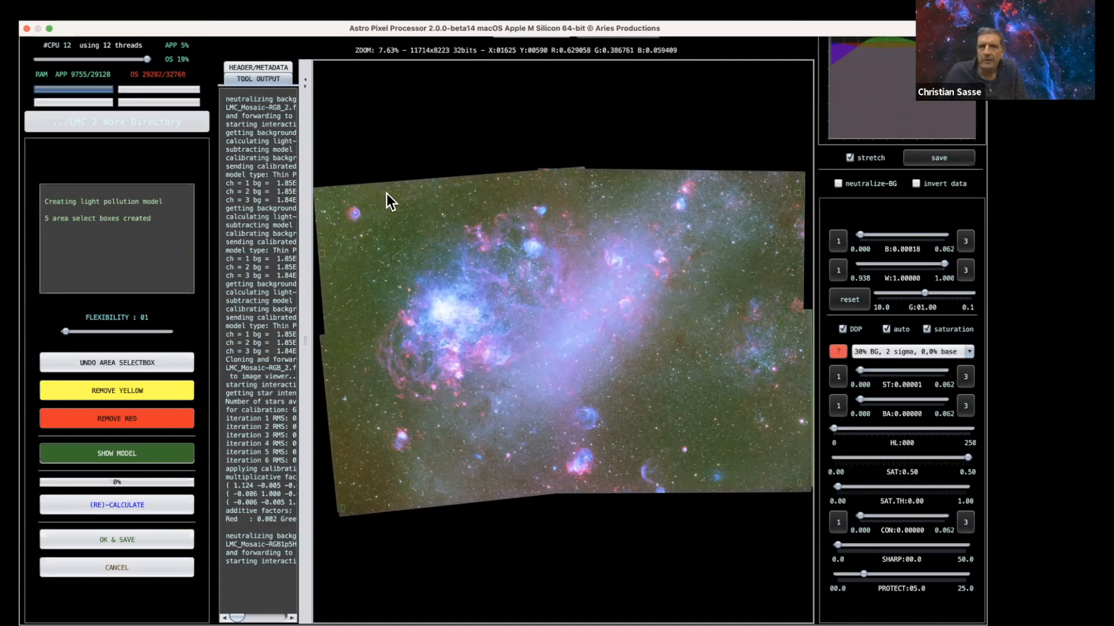
left_click_drag(381, 191, 386, 193)
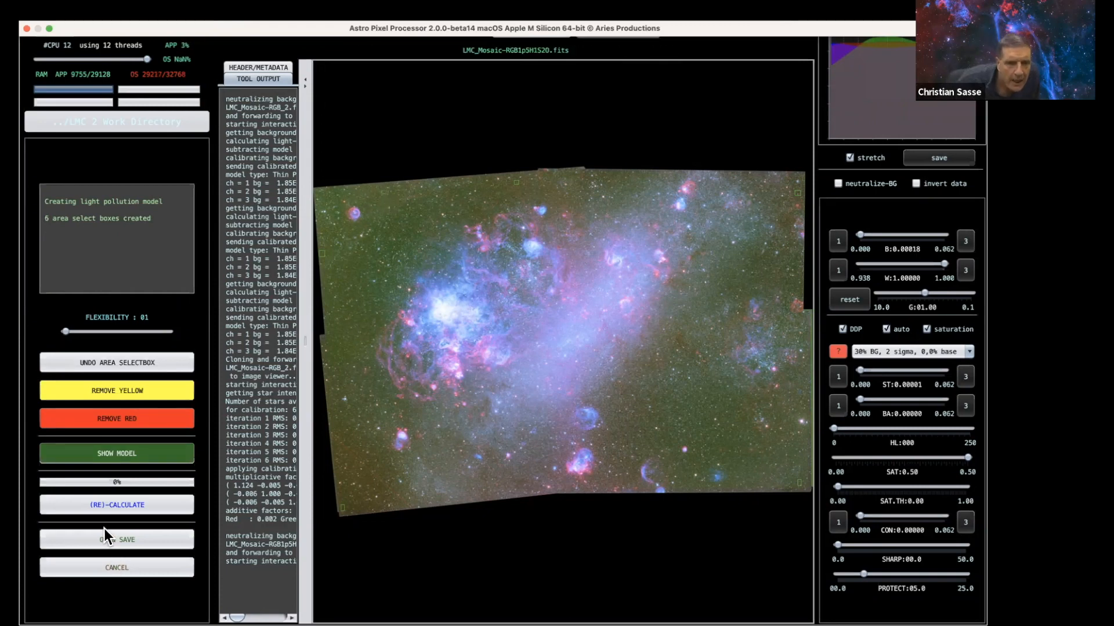
left_click(89, 506)
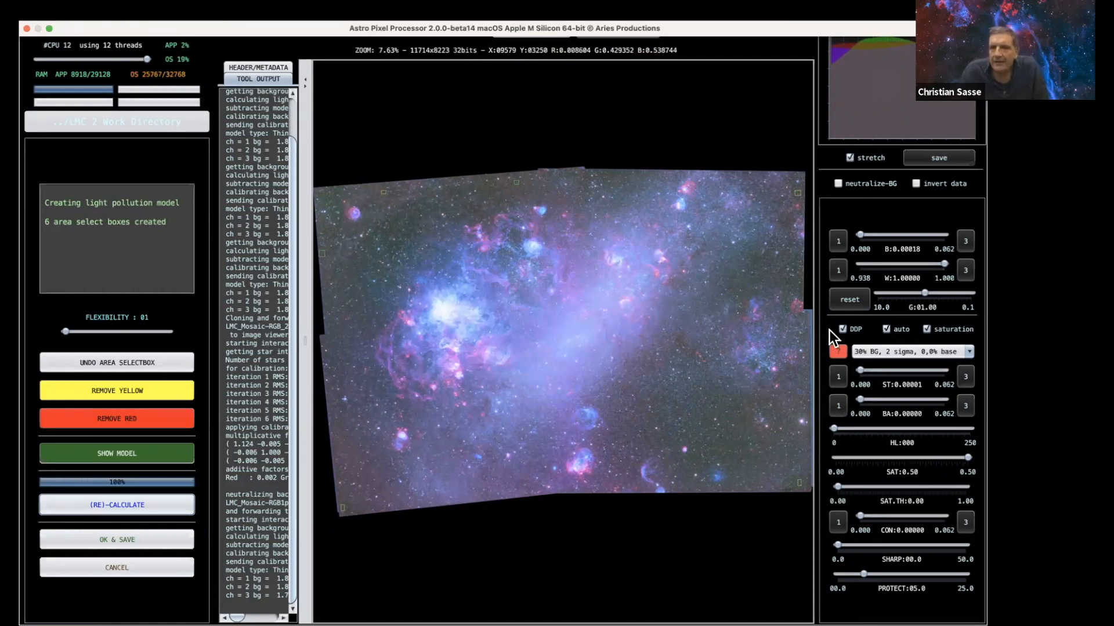
Set the stretch to 10% BG, 5 sigma, 0,0% base with saturation 0.20, and save the corrected mosaic as LMC_Mosaic-RGB1p5H1S2O-lpc-cbg.
left_click(895, 347)
scroll(903, 370, "up", 2)
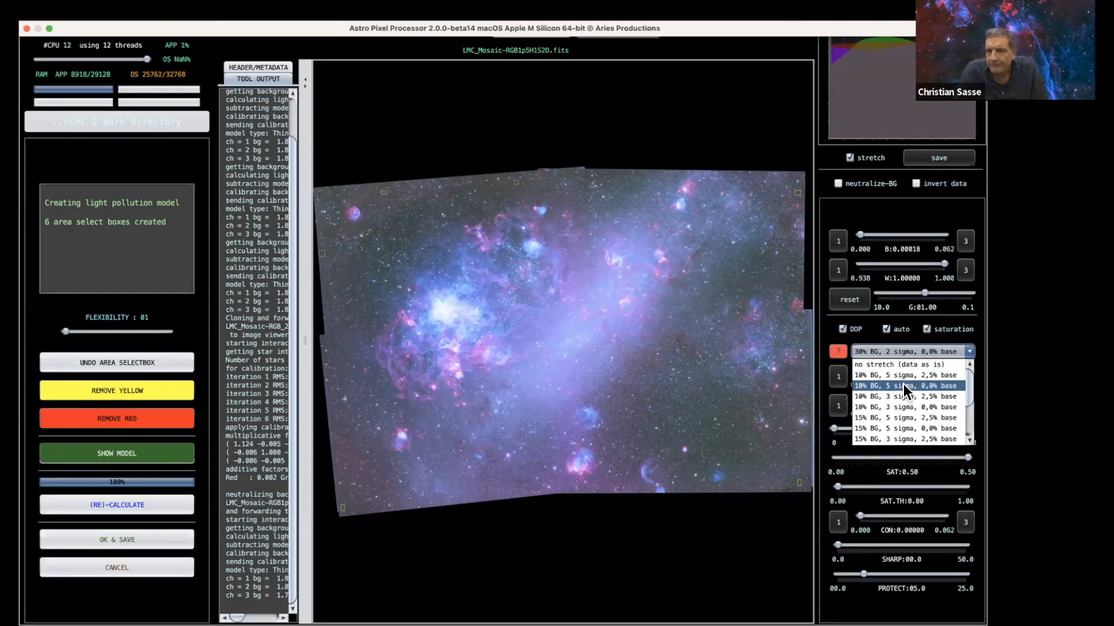
left_click(904, 385)
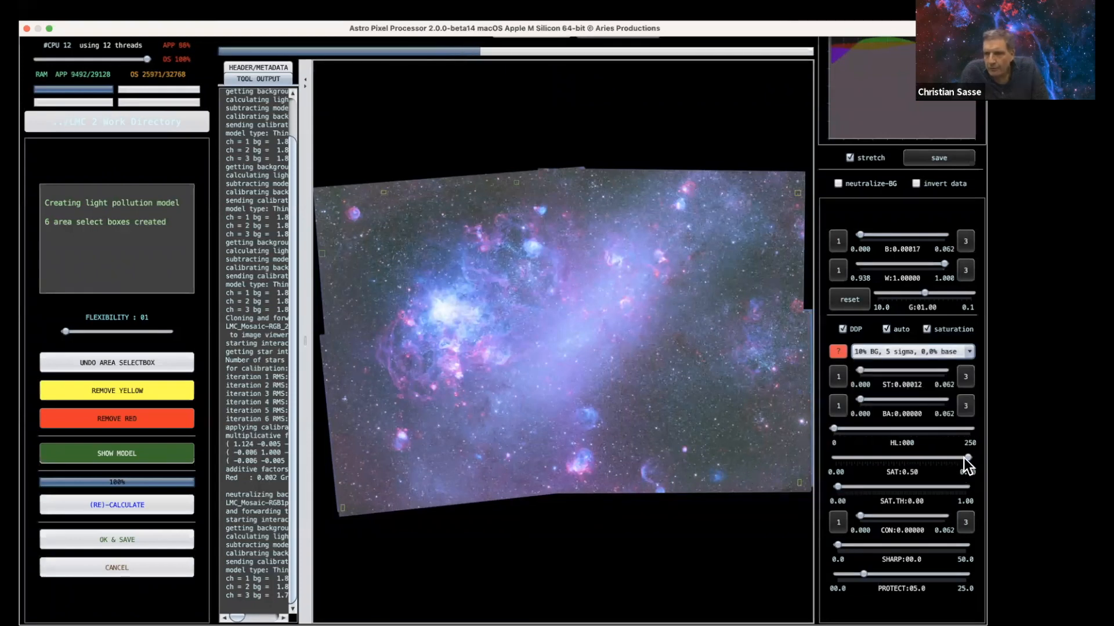
left_click_drag(964, 457, 885, 458)
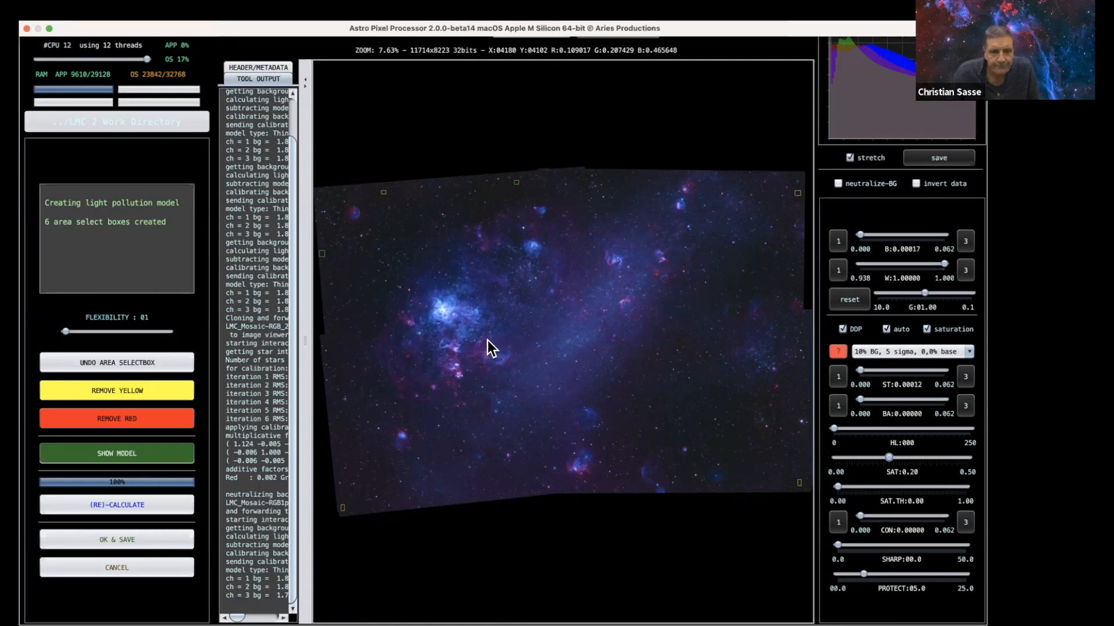
left_click(145, 542)
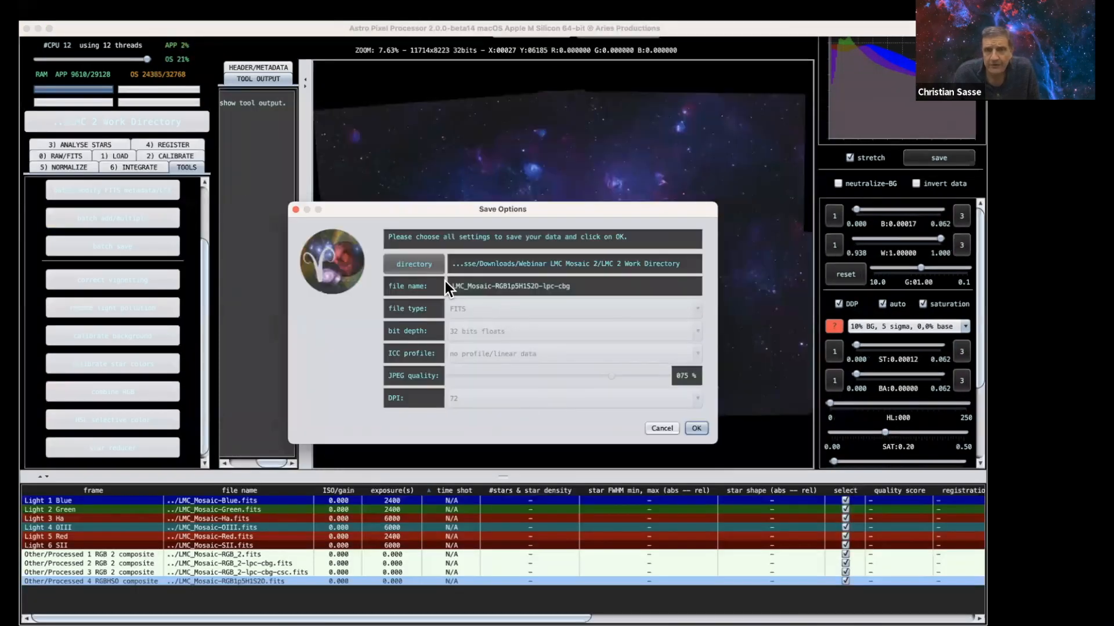
left_click(700, 429)
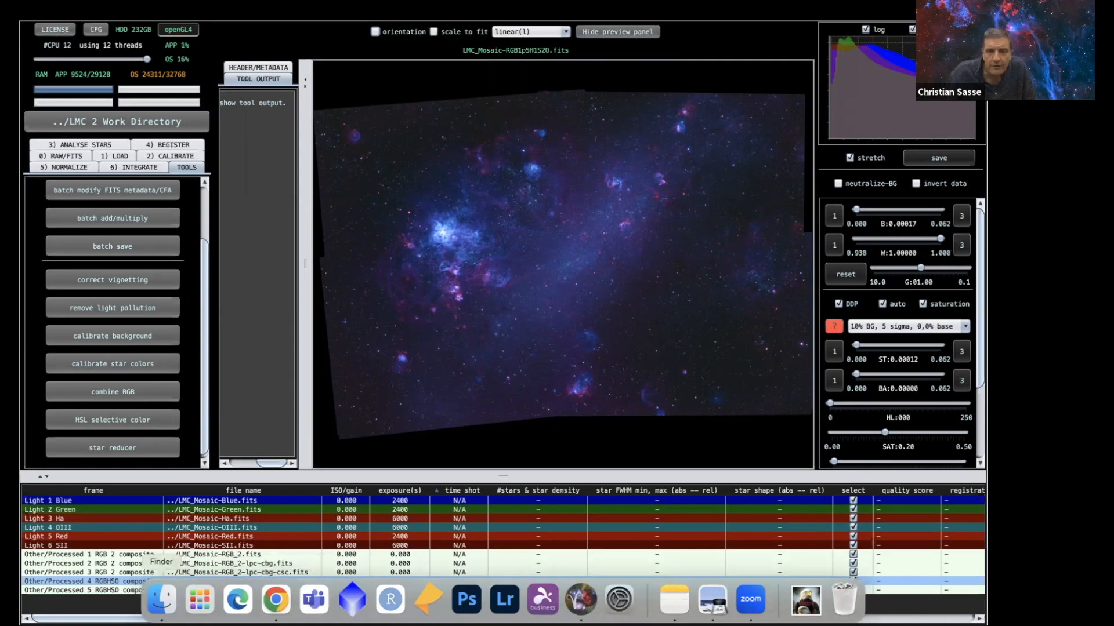
Switch to Finder and examine the saved FITS files in the LMC 2 Work Directory inside the yellow-tagged Webinar LMC Mosaic 2 folder.
left_click(161, 599)
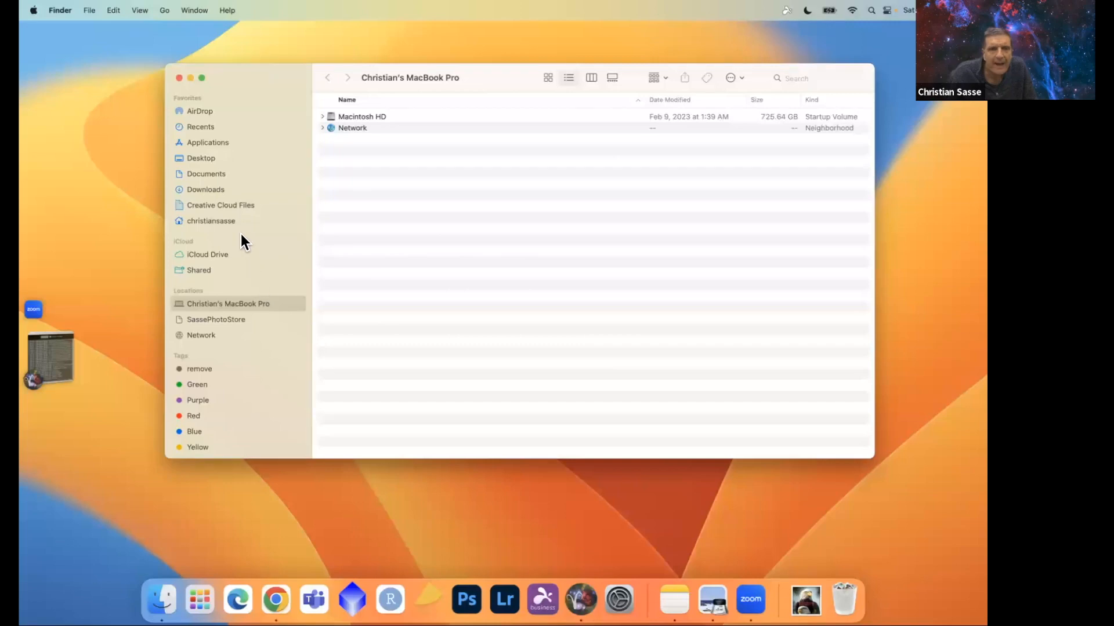
left_click(211, 187)
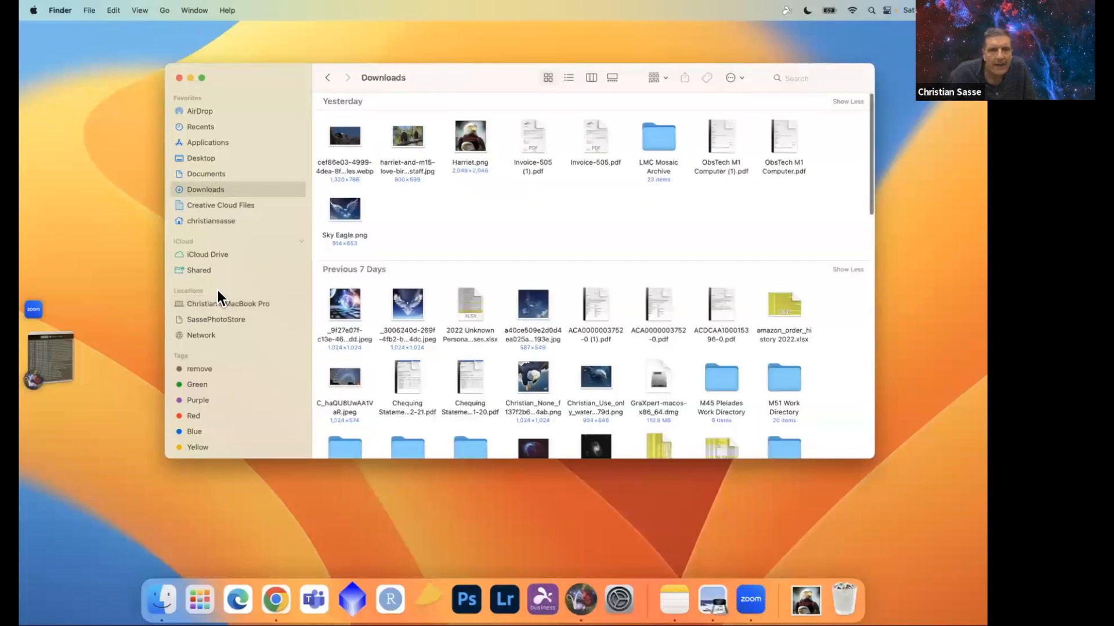
scroll(228, 344, "down", 2)
left_click(198, 414)
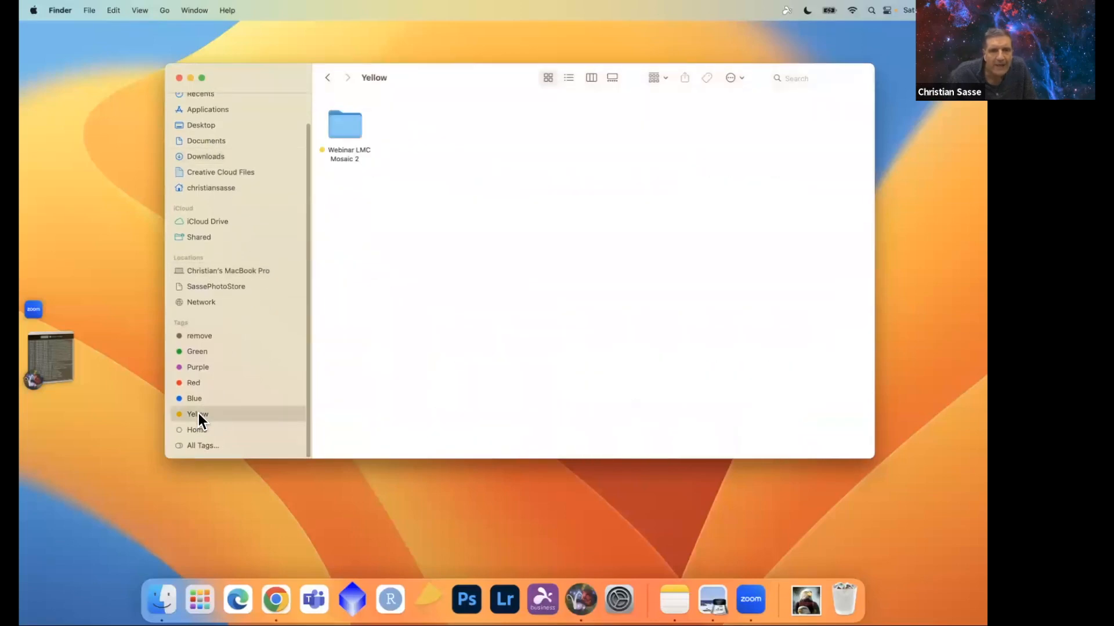
double_click(346, 121)
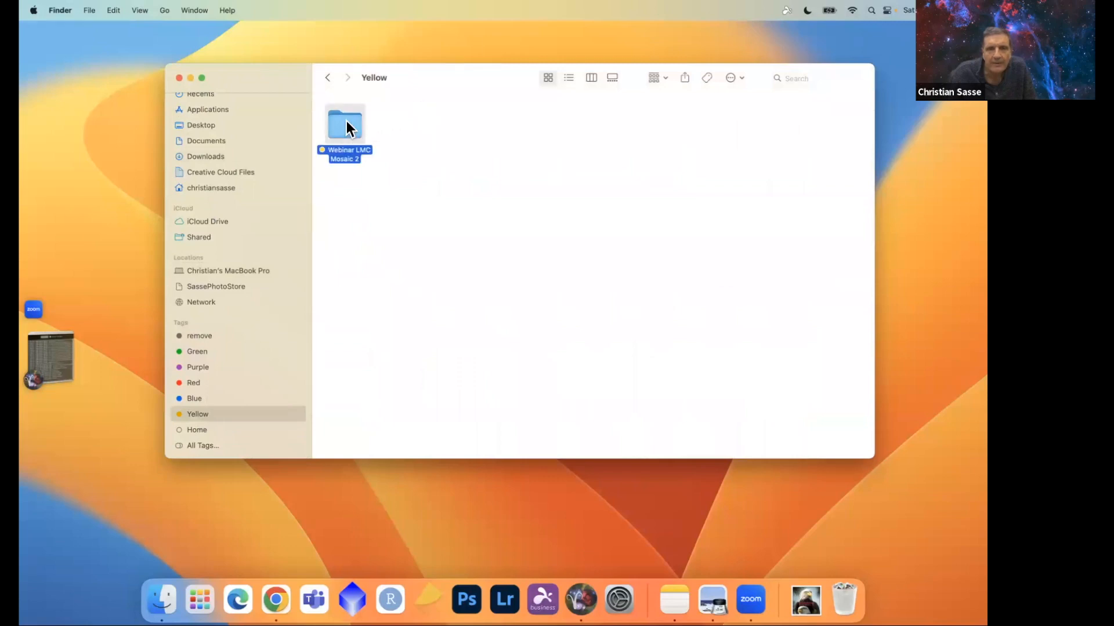
double_click(352, 416)
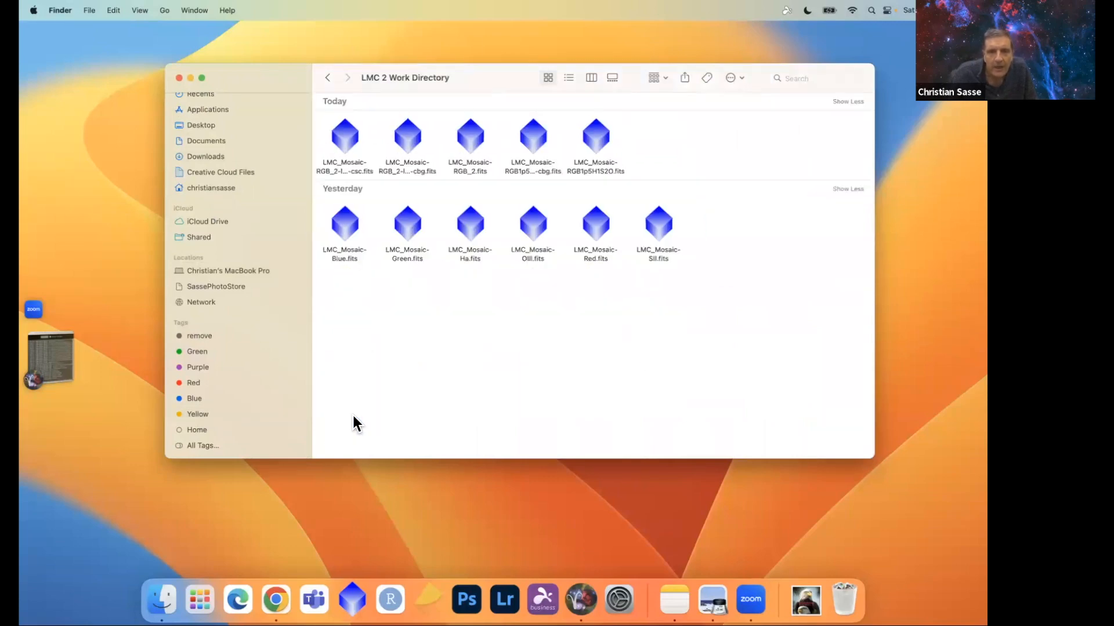
scroll(520, 139, "up", 1)
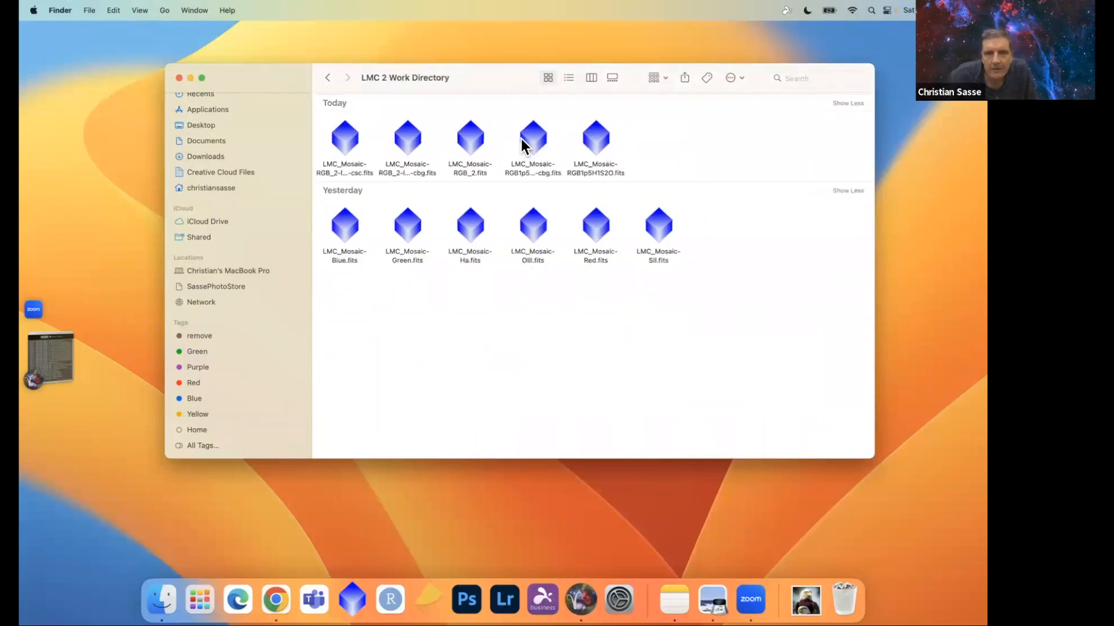
scroll(524, 146, "up", 1)
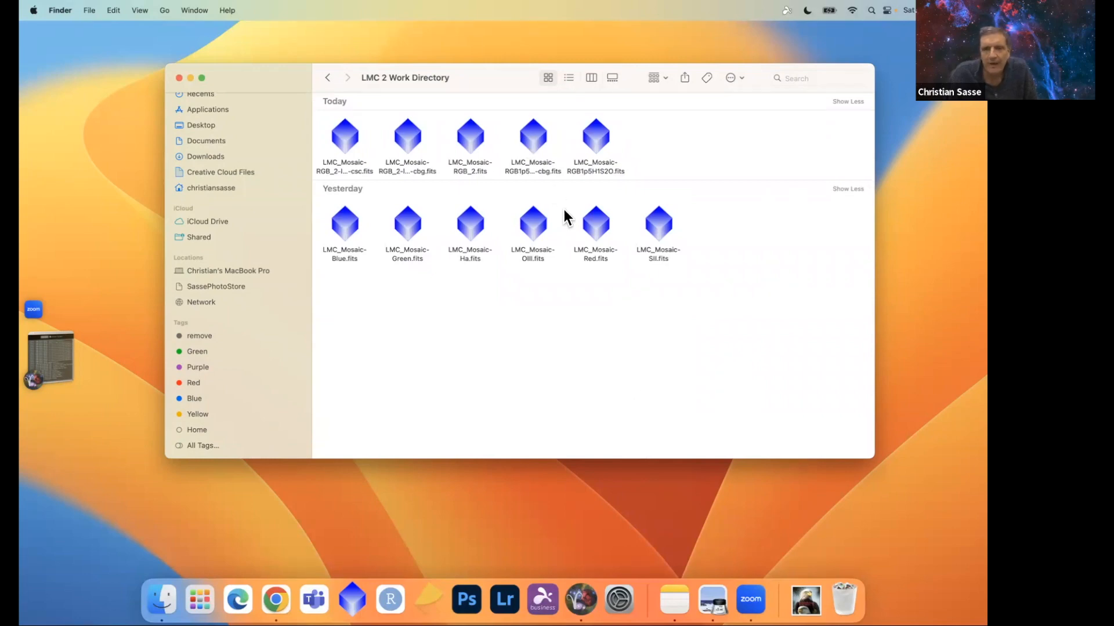
Return to Astro Pixel Processor's main window and load LMC_Mosaic-RGB1p5H1S2O-lpc-cbg.fits into the image viewer.
left_click(580, 599)
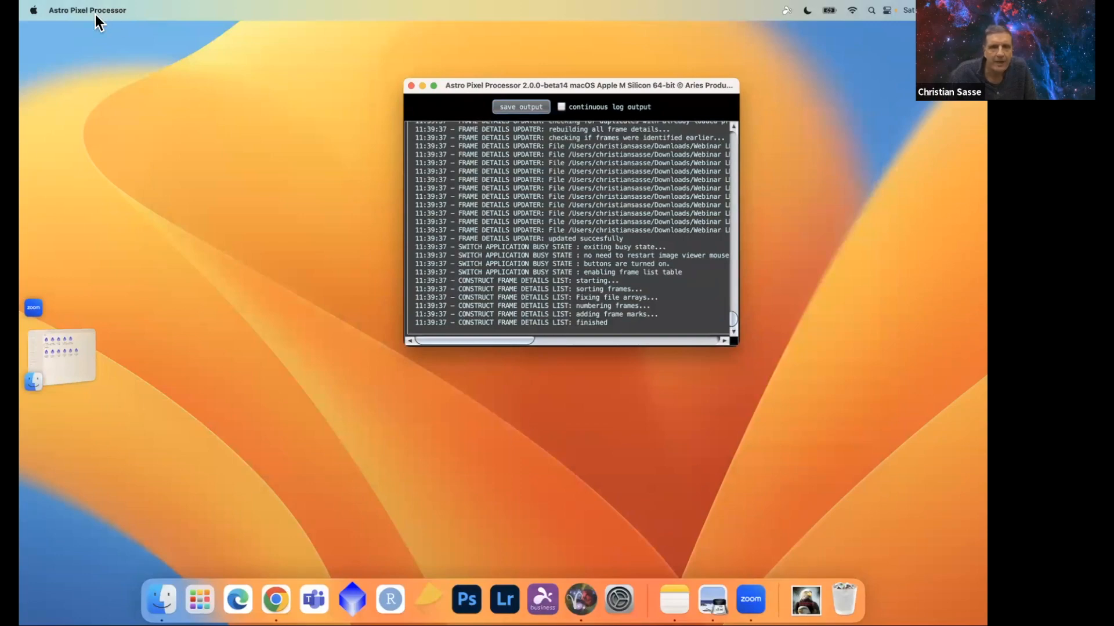
key("ctrl+Left")
key("ctrl+Right")
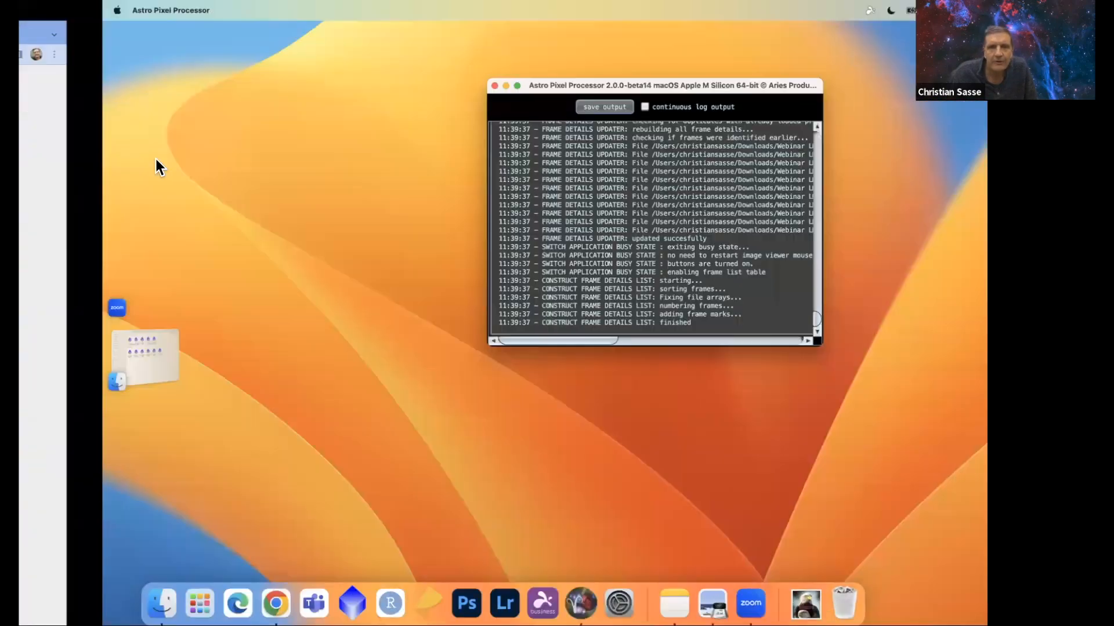
key("ctrl+Right")
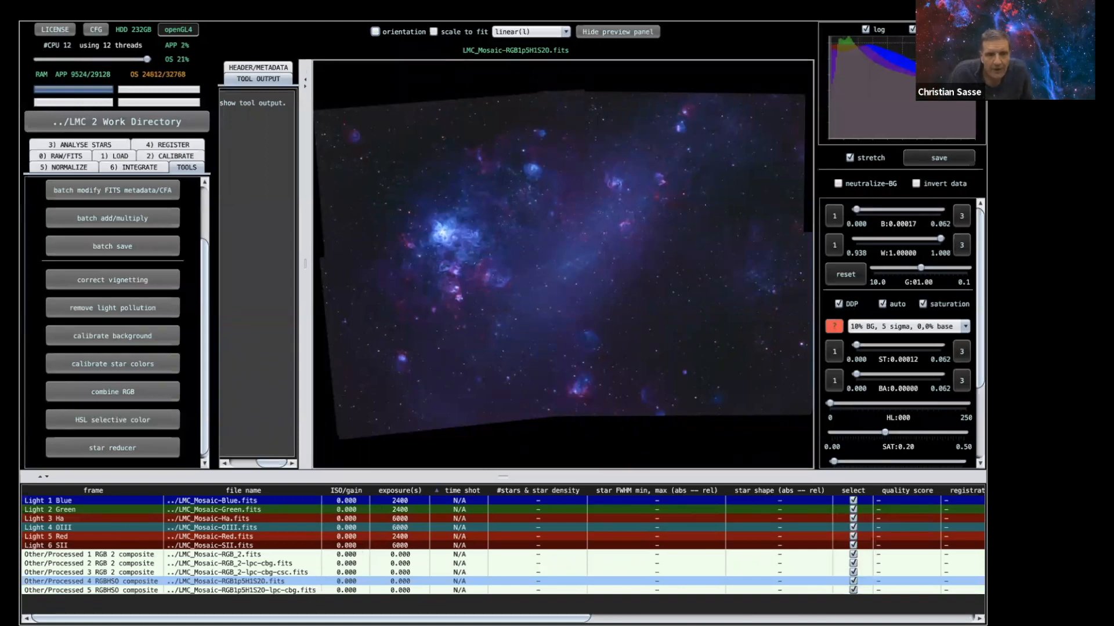
left_click(283, 588)
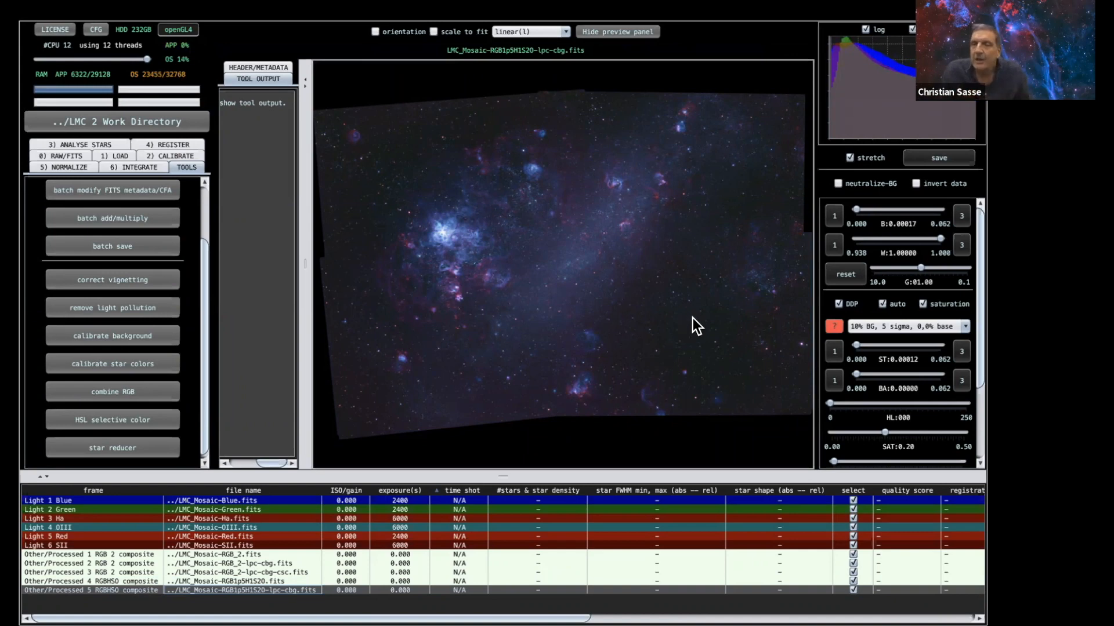
Save the stretched current mosaic and LMC_Mosaic-RGB_2-lpc-cbg-csc.fits as 16-bit integer TIFF files with the sRGB v2 Legacy profile at 72 DPI.
left_click(939, 158)
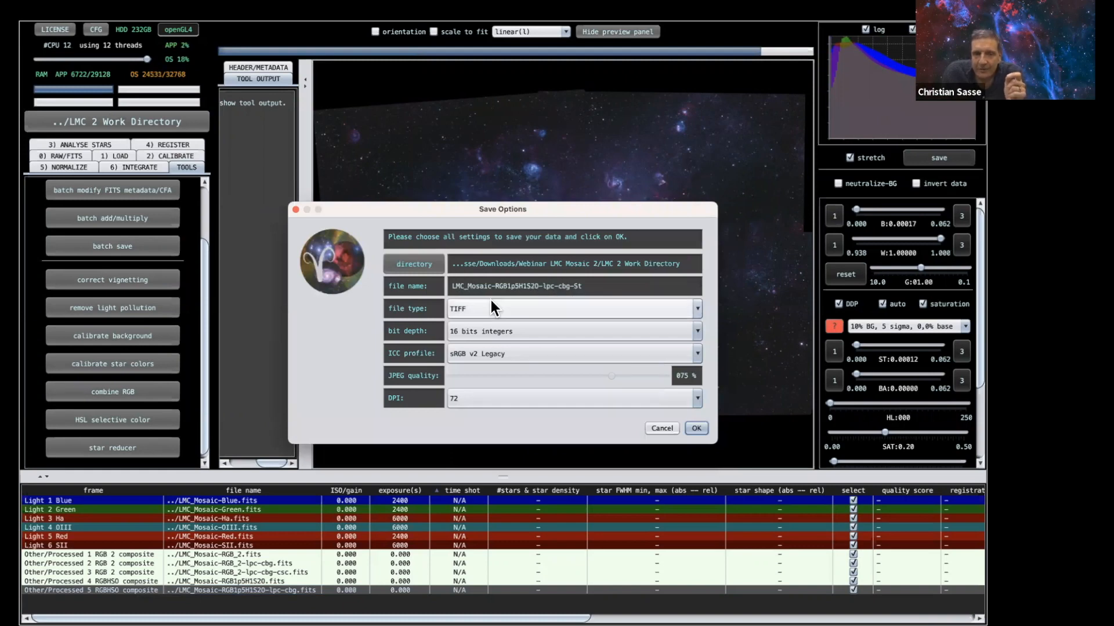
left_click(695, 428)
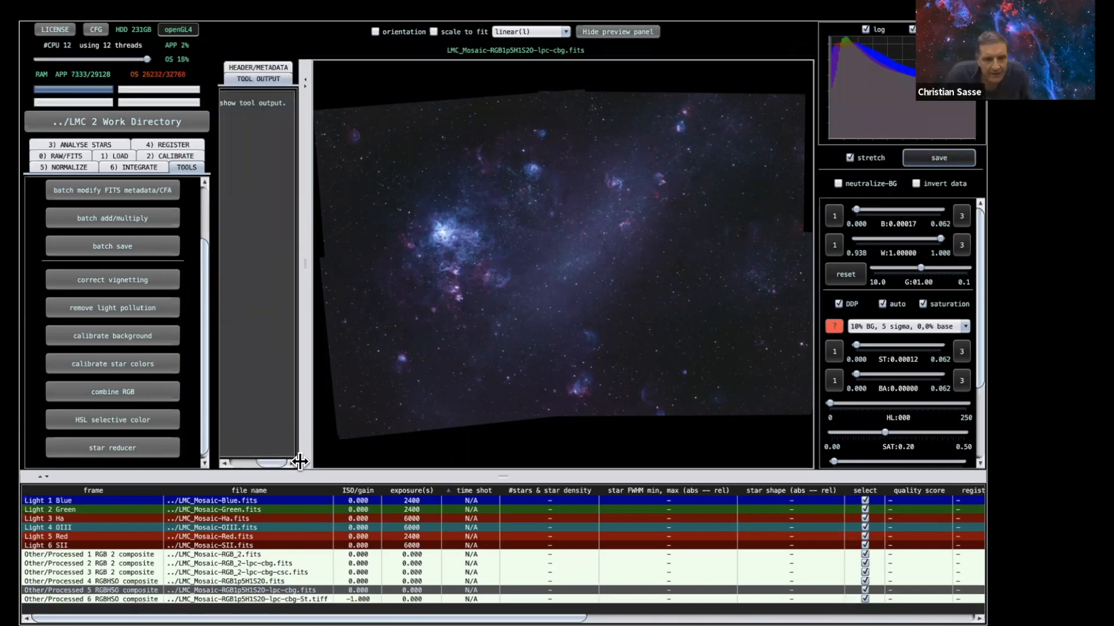
left_click(271, 572)
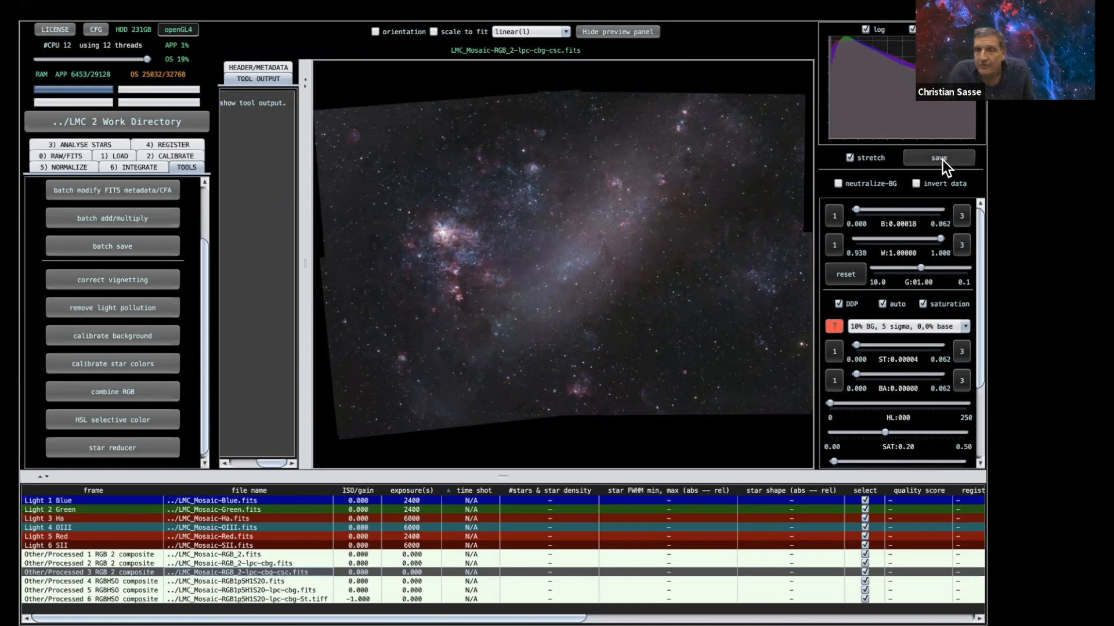
left_click(964, 328)
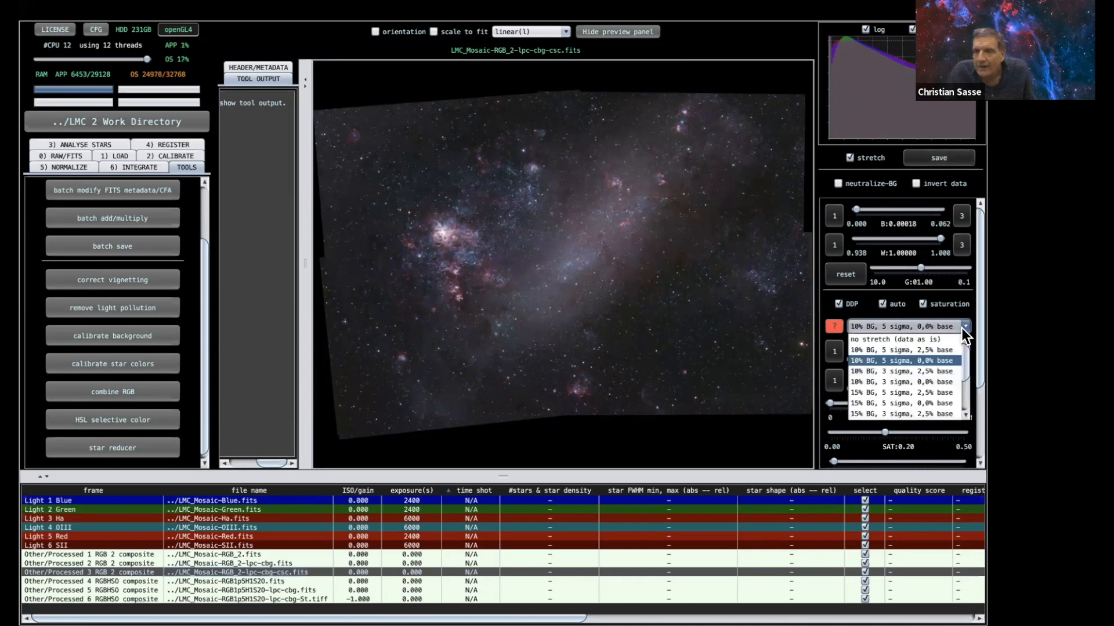
left_click(963, 328)
left_click(933, 162)
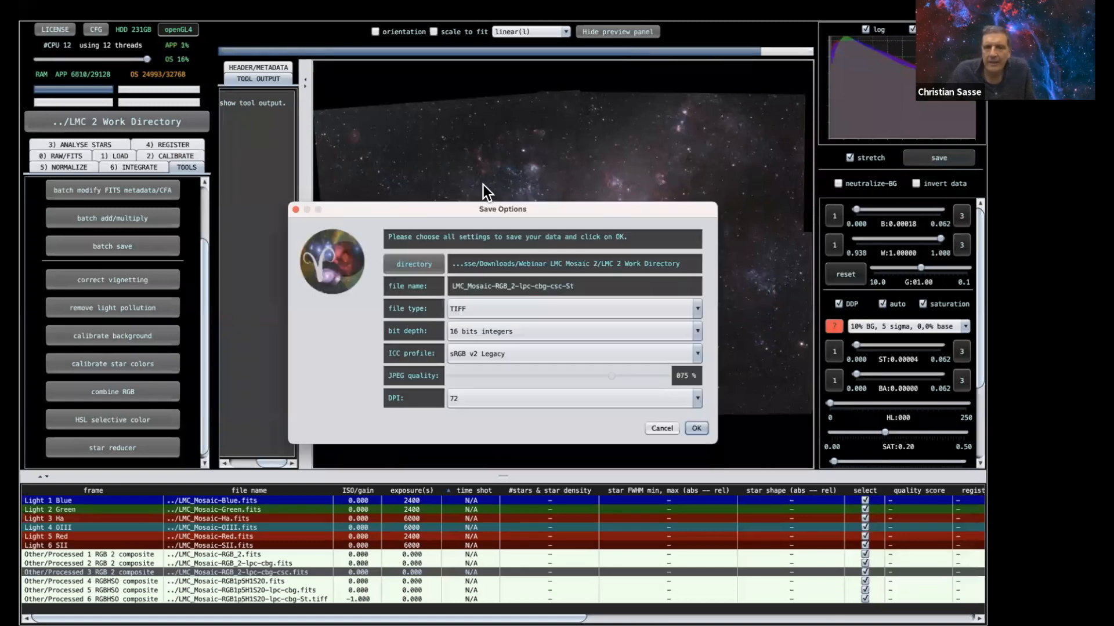
left_click(697, 429)
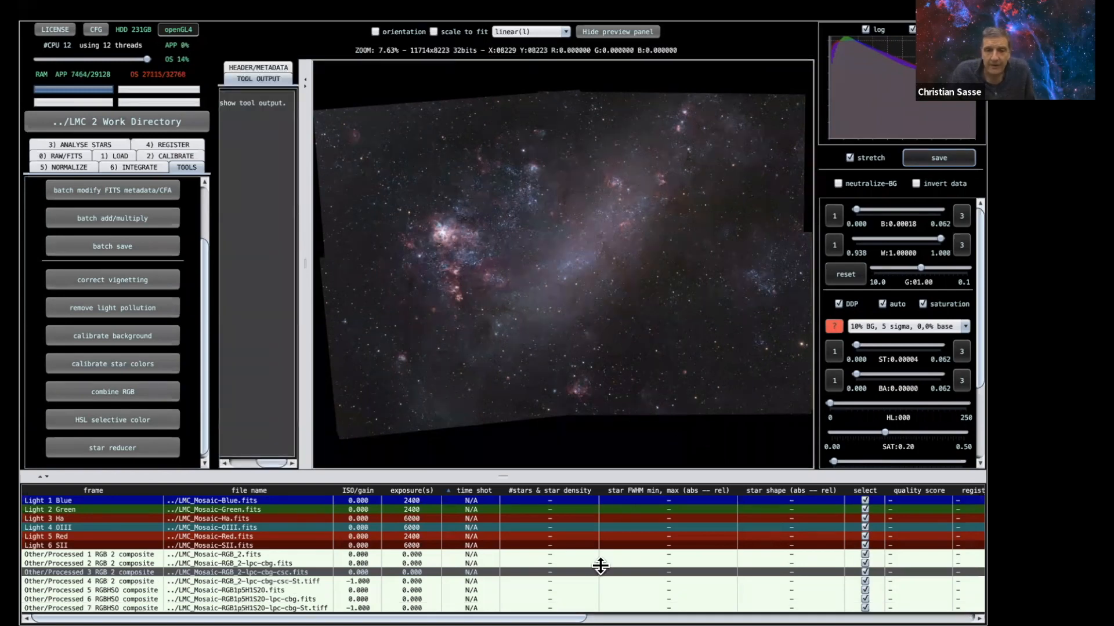
Switch to Finder and tag LMC_Mosaic-RGB1p5H1S2O-lpc-cbg-St.tiff in the LMC 2 Work Directory yellow.
mouse_move(580, 603)
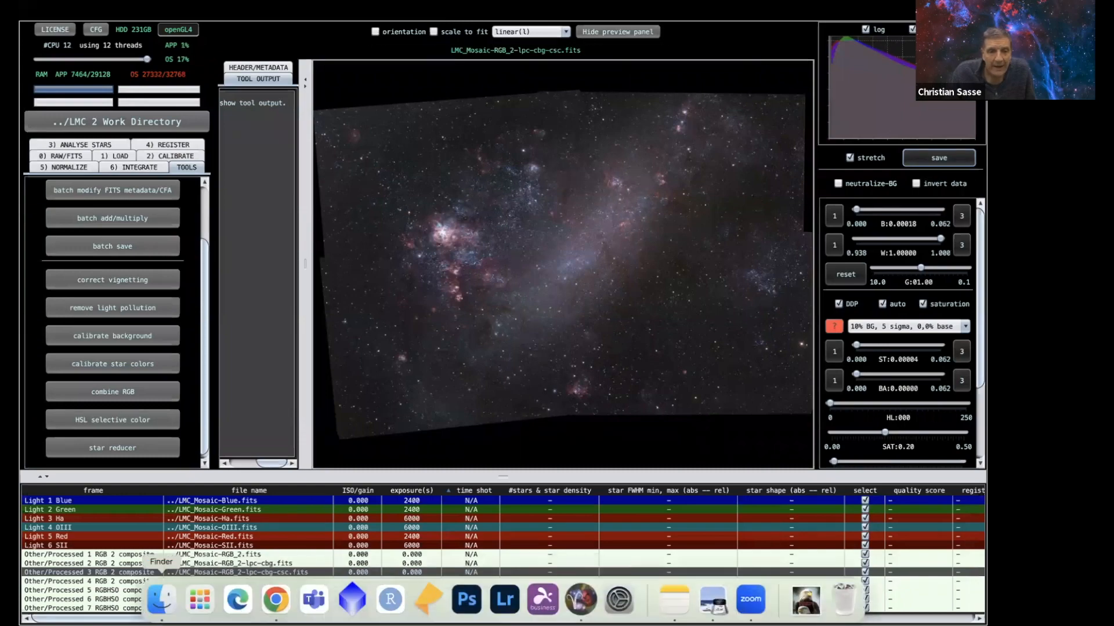
left_click(161, 599)
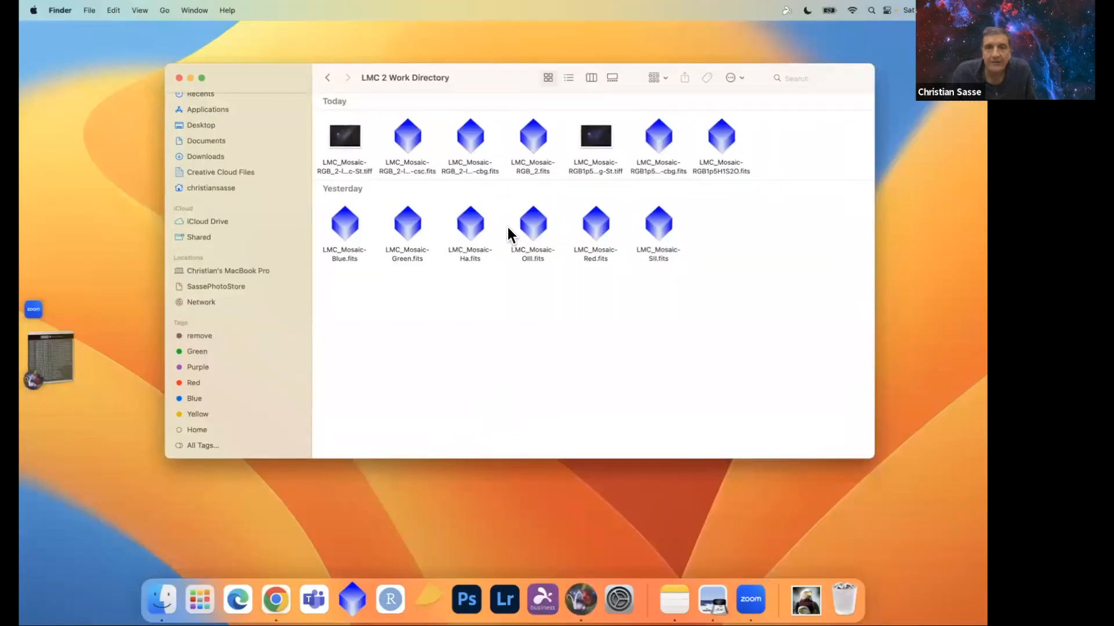
left_click(351, 127)
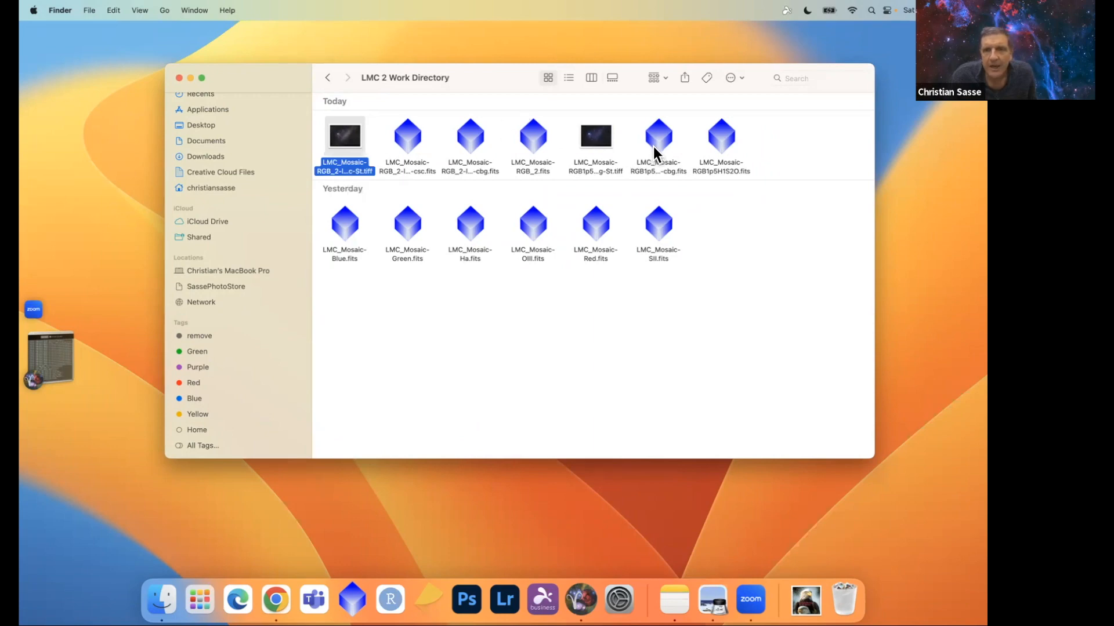
left_click(599, 131)
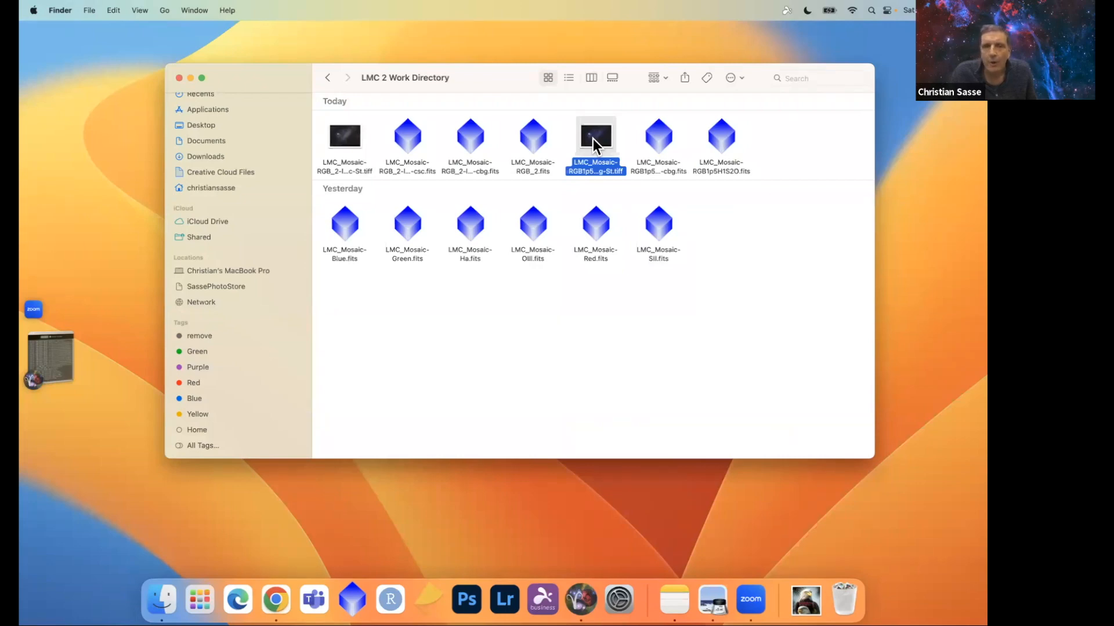
right_click(593, 138)
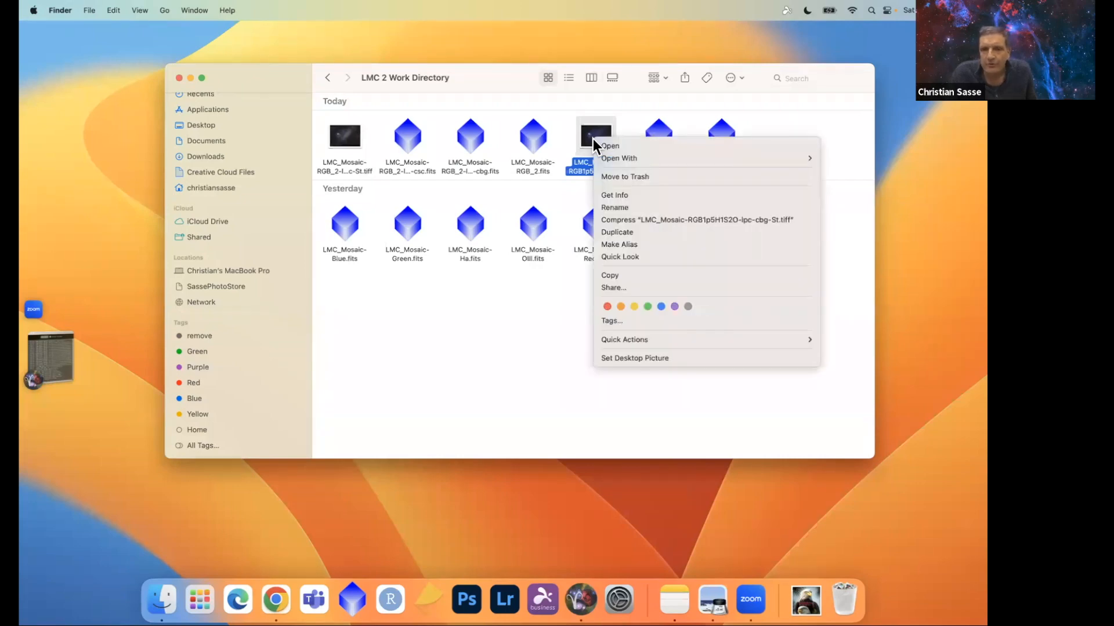
left_click(634, 306)
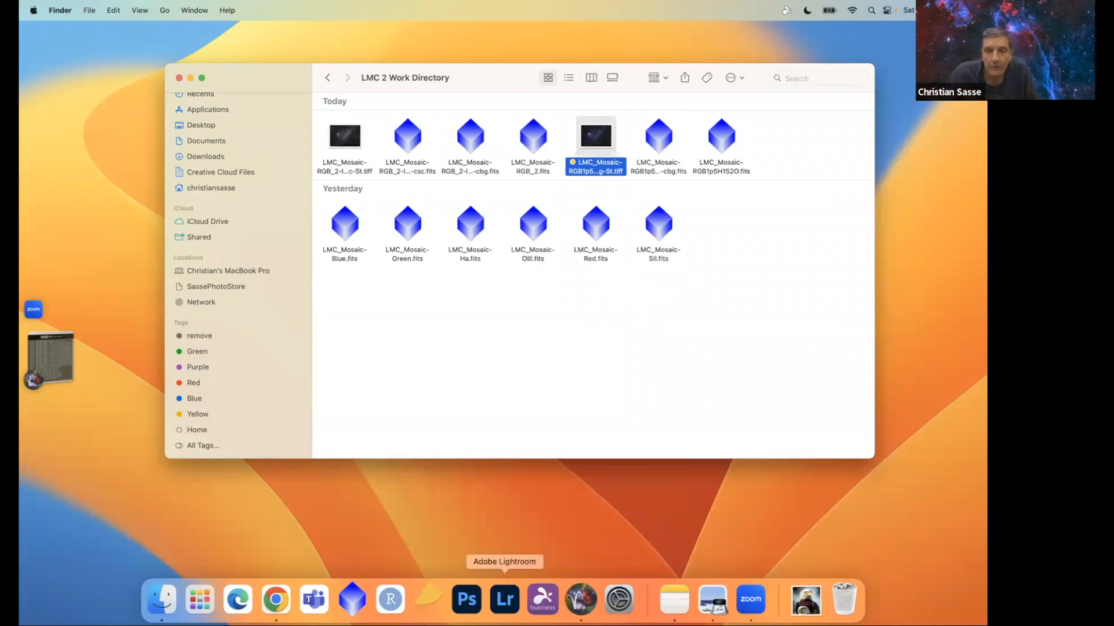
Switch to Adobe Lightroom and import the yellow-tagged LMC_Mosaic-RGB1p5H1S2O-lpc-cbg-St.tiff without adding it to an album.
left_click(504, 599)
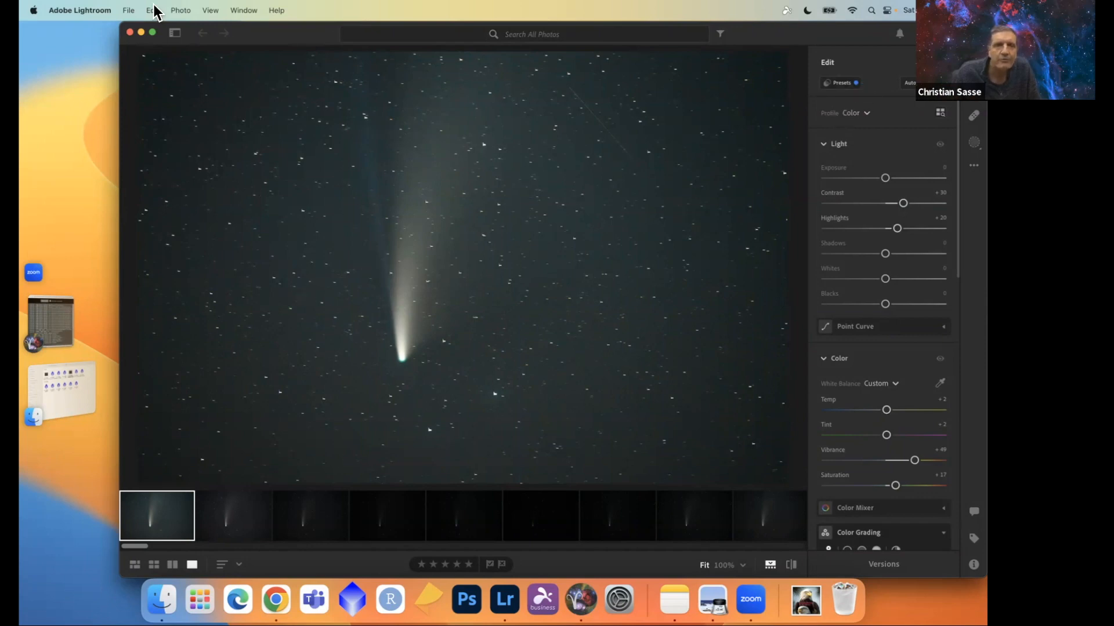
left_click(130, 10)
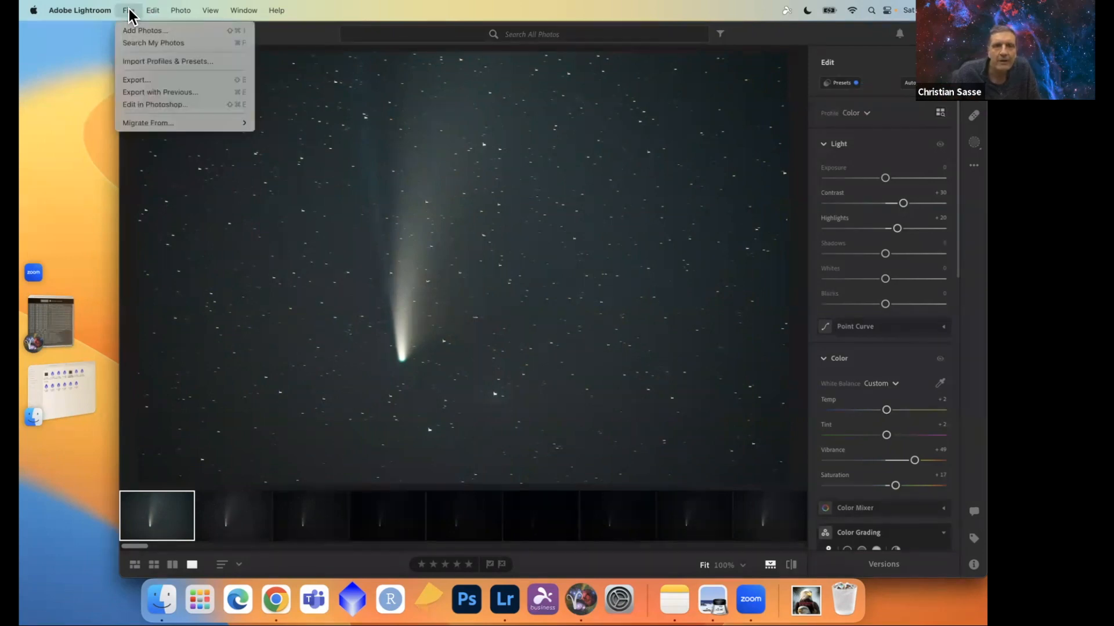
left_click(134, 31)
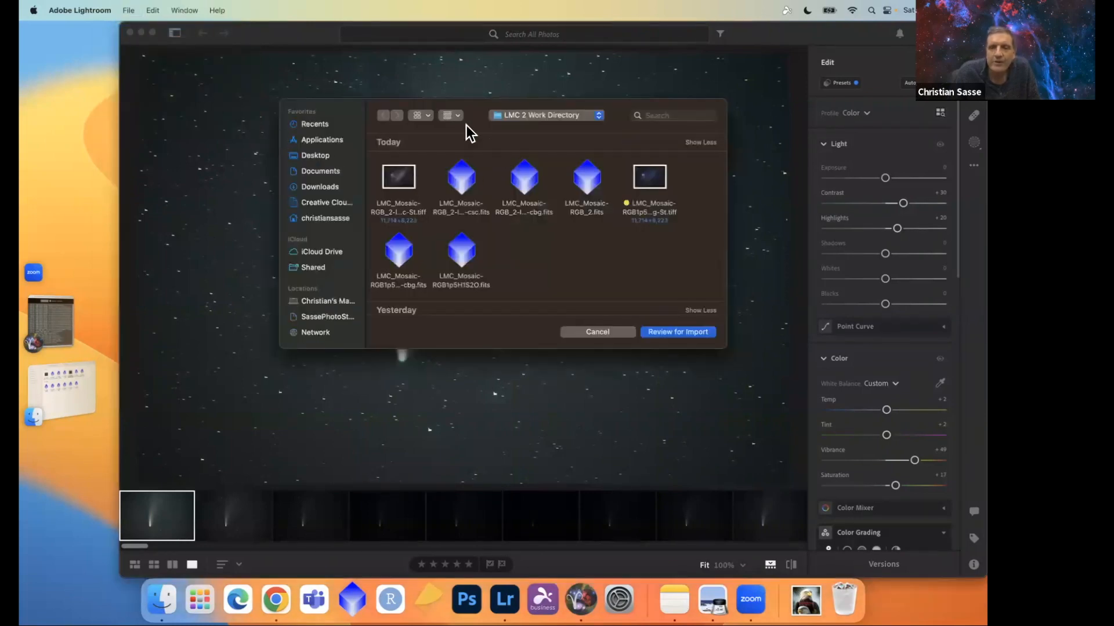
left_click(633, 210)
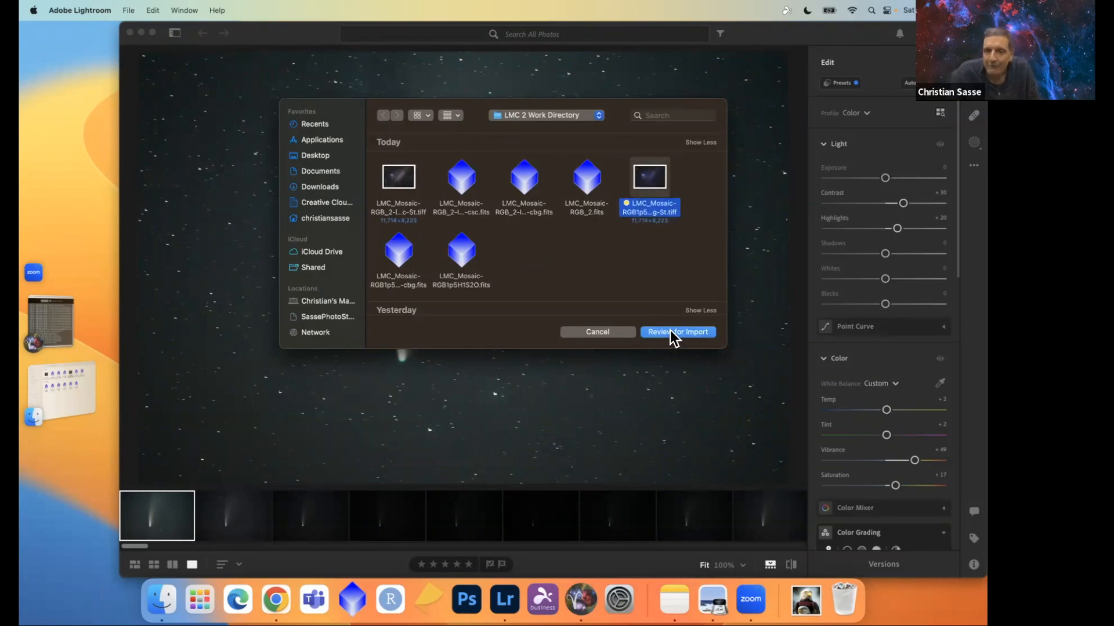
left_click(672, 332)
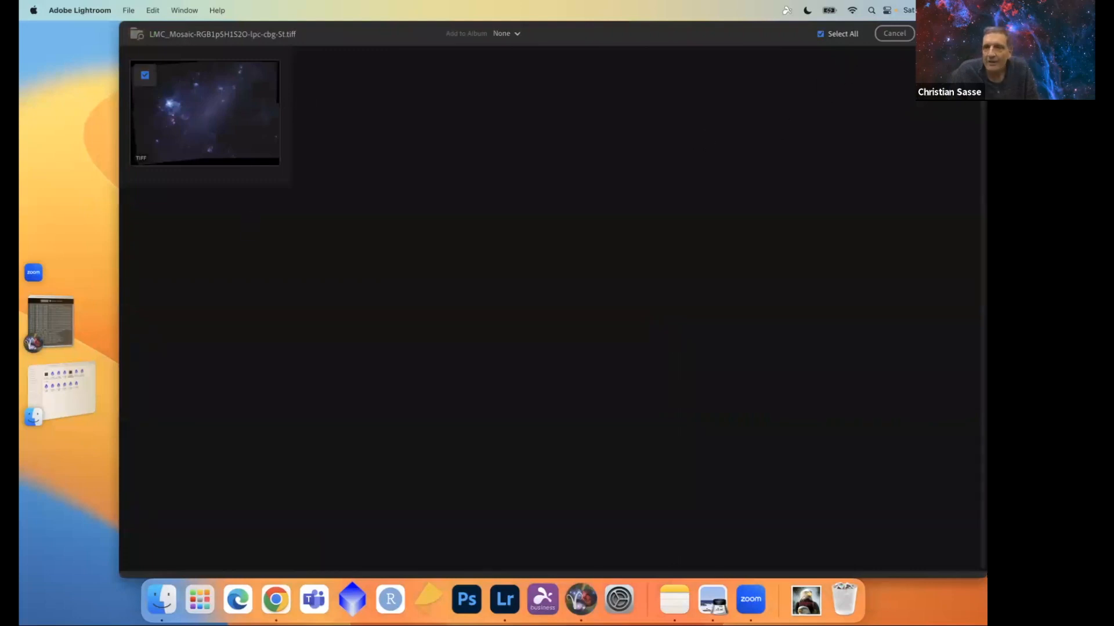
left_click(949, 34)
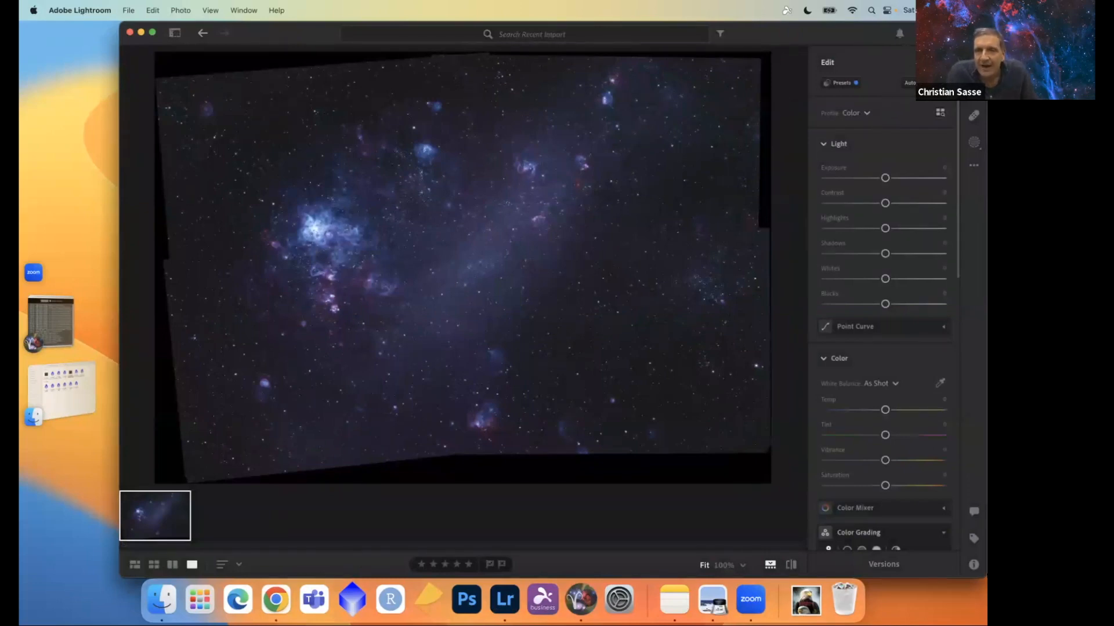
left_click(974, 62)
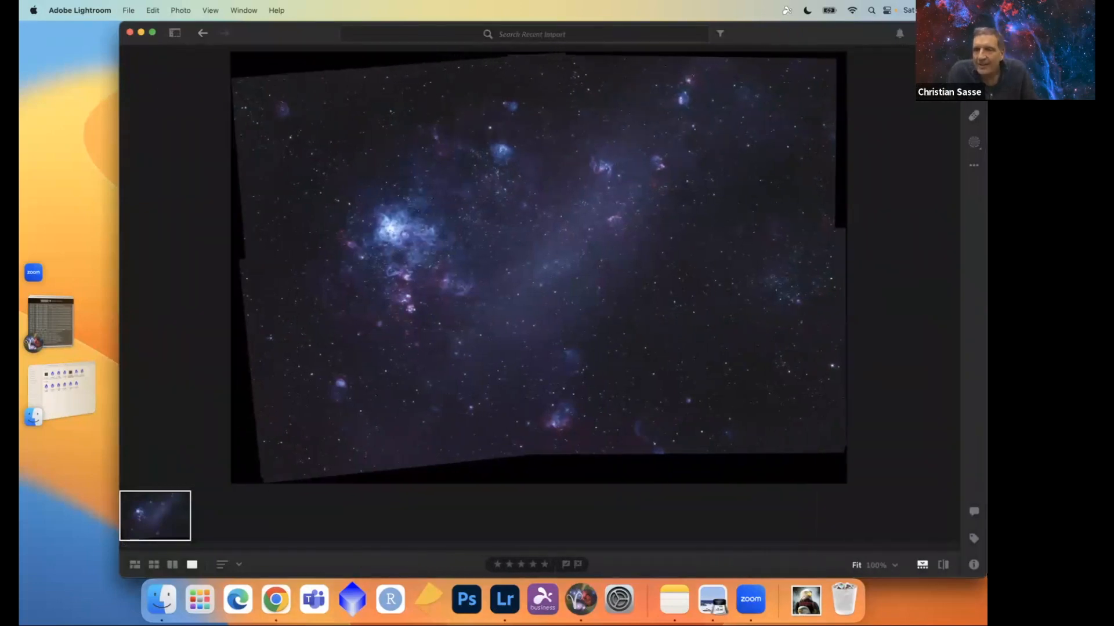
left_click(974, 62)
left_click(973, 62)
left_click(974, 62)
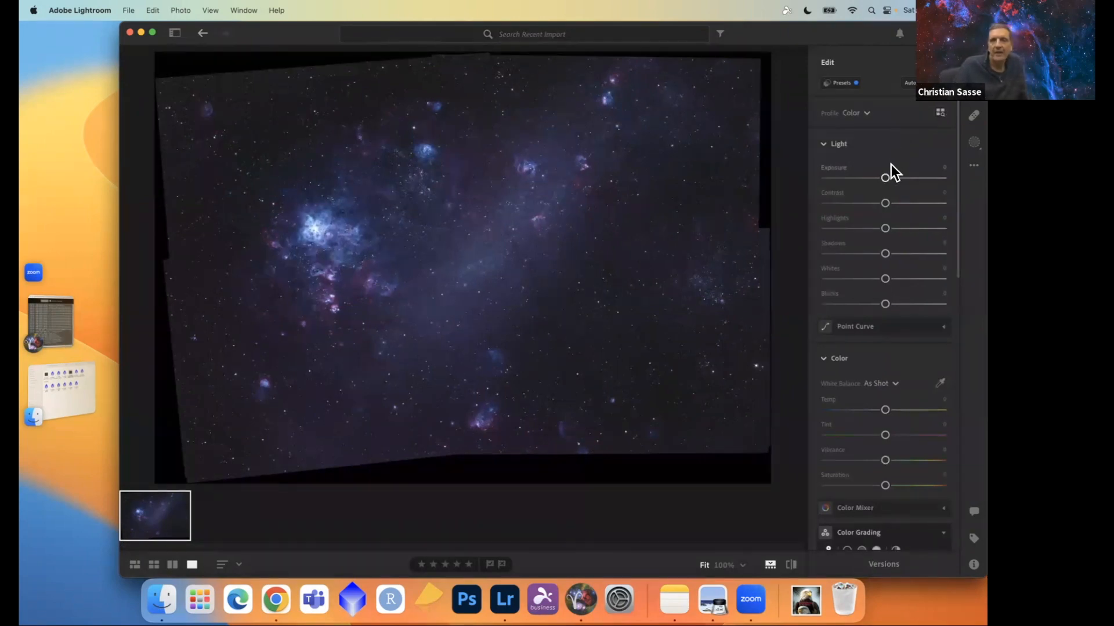
scroll(883, 259, "down", 2)
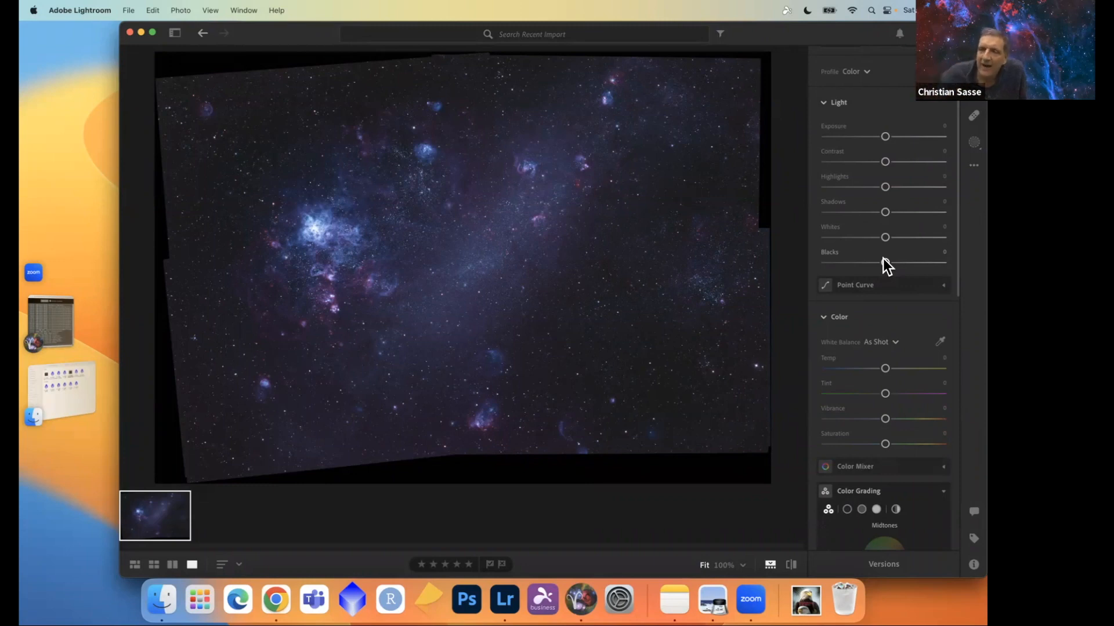
scroll(885, 263, "down", 3)
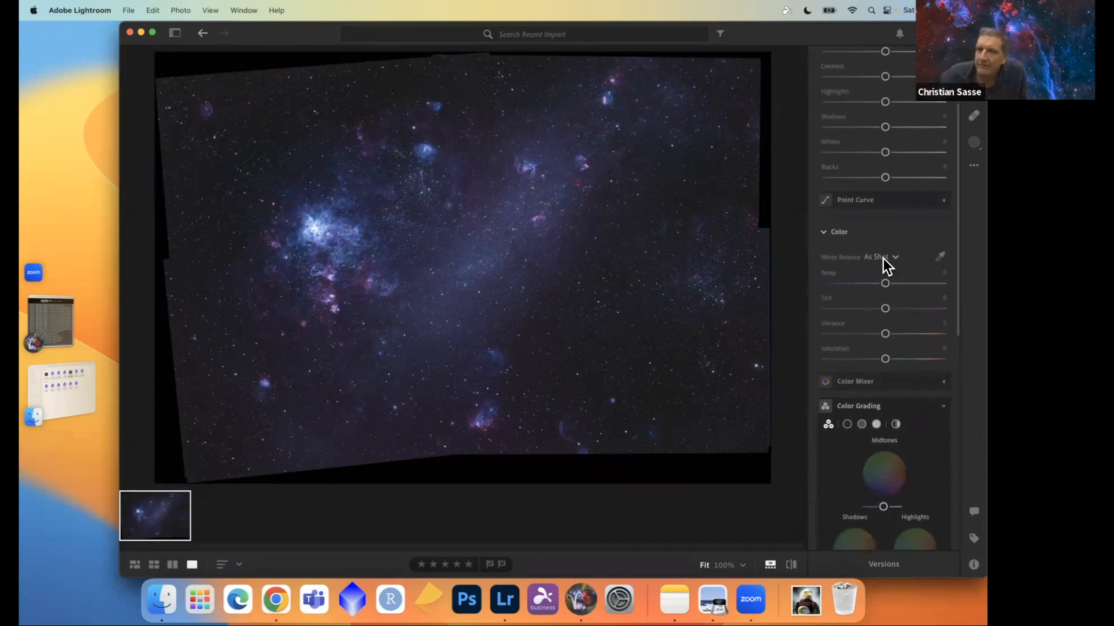
scroll(884, 264, "up", 5)
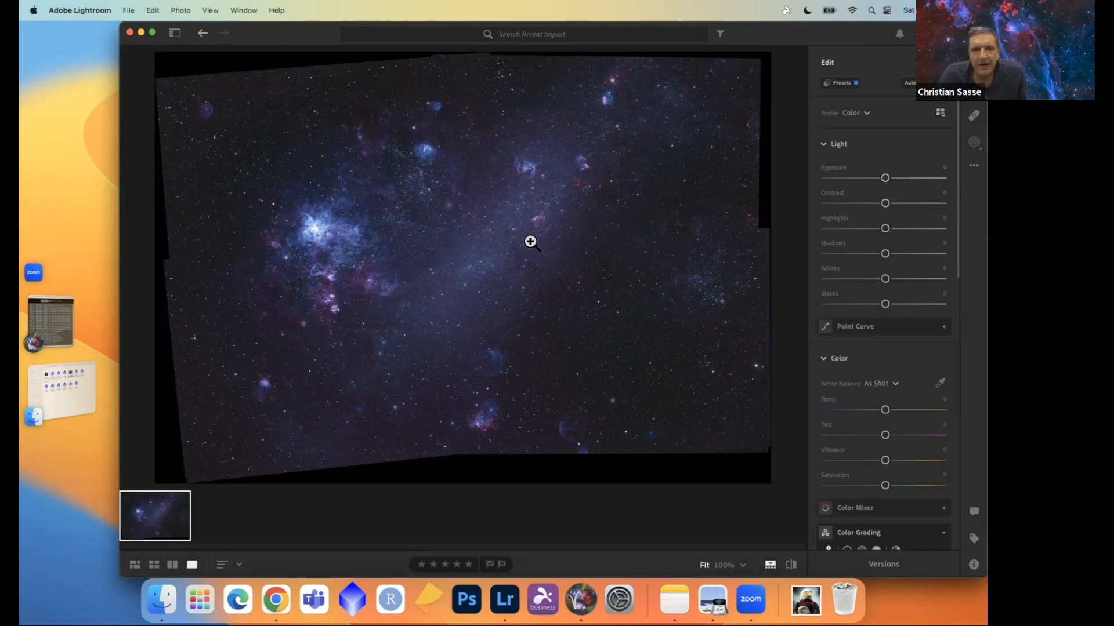
Set the mosaic's color temperature to +31, tint to -1 and vibrance to +34.
scroll(887, 356, "down", 3)
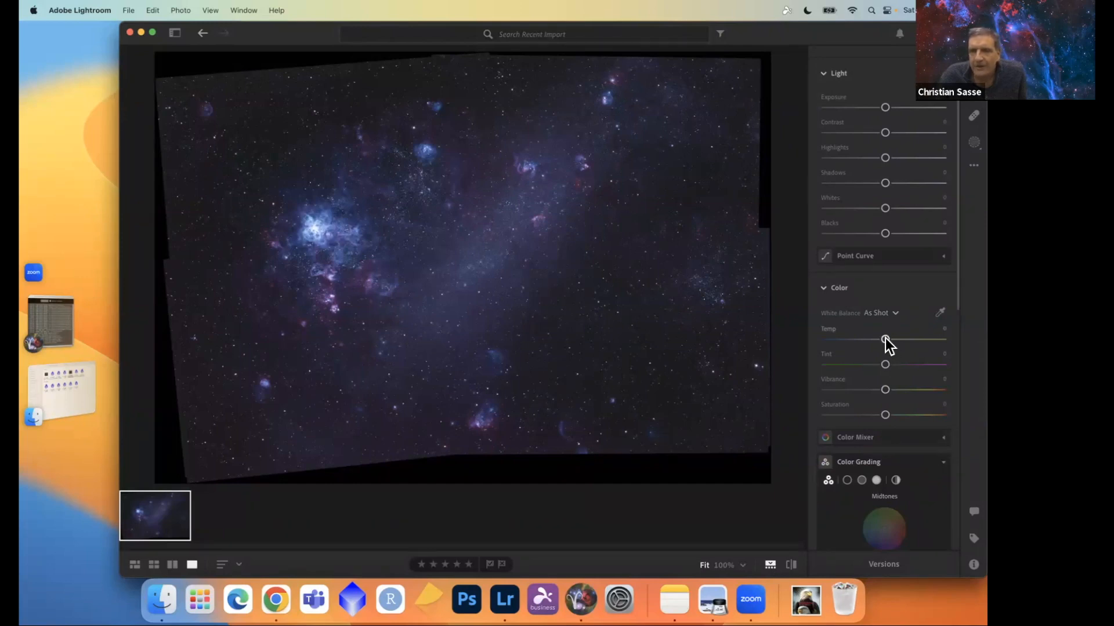
left_click_drag(886, 341, 905, 344)
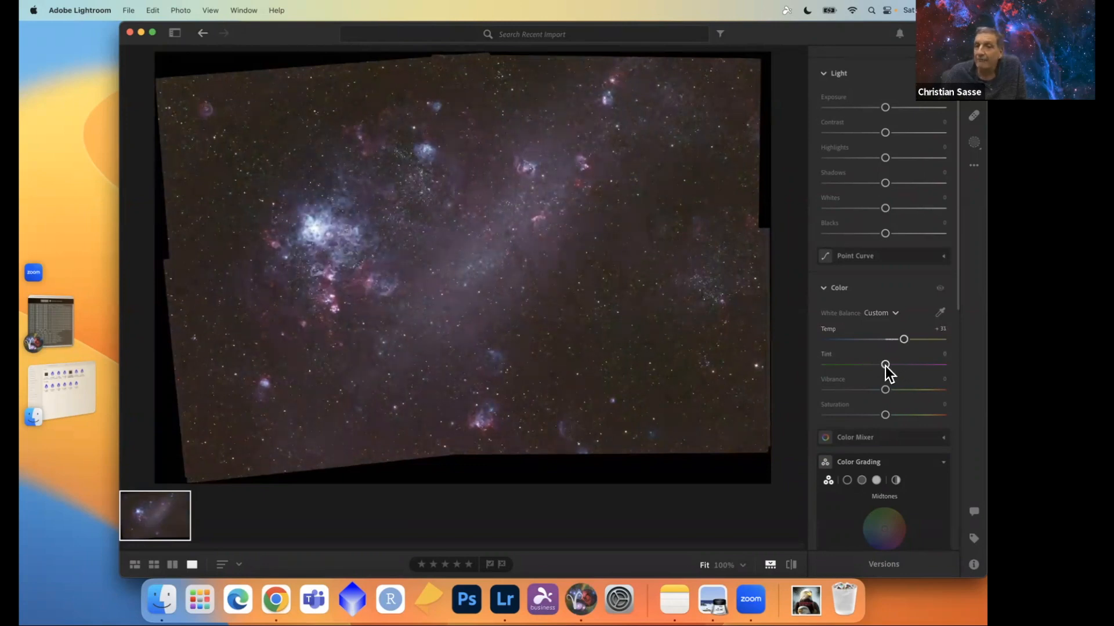
mouse_move(885, 367)
left_mouse_down()
mouse_move(894, 373)
mouse_move(848, 373)
mouse_move(900, 374)
mouse_move(873, 373)
left_mouse_up()
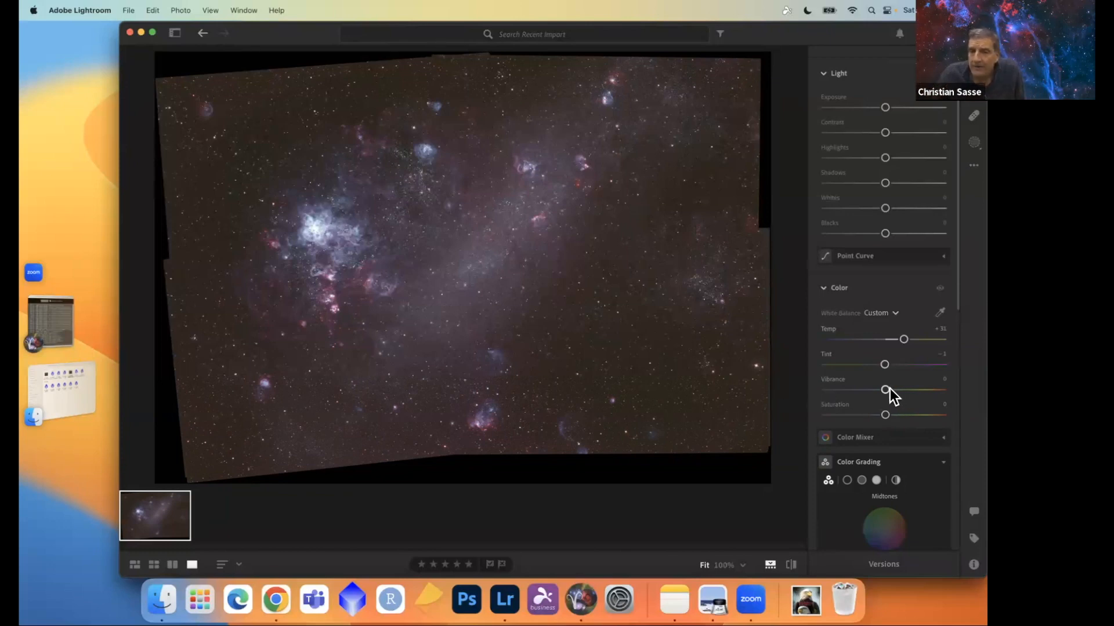
mouse_move(885, 390)
left_mouse_down()
mouse_move(896, 390)
mouse_move(883, 390)
left_mouse_up()
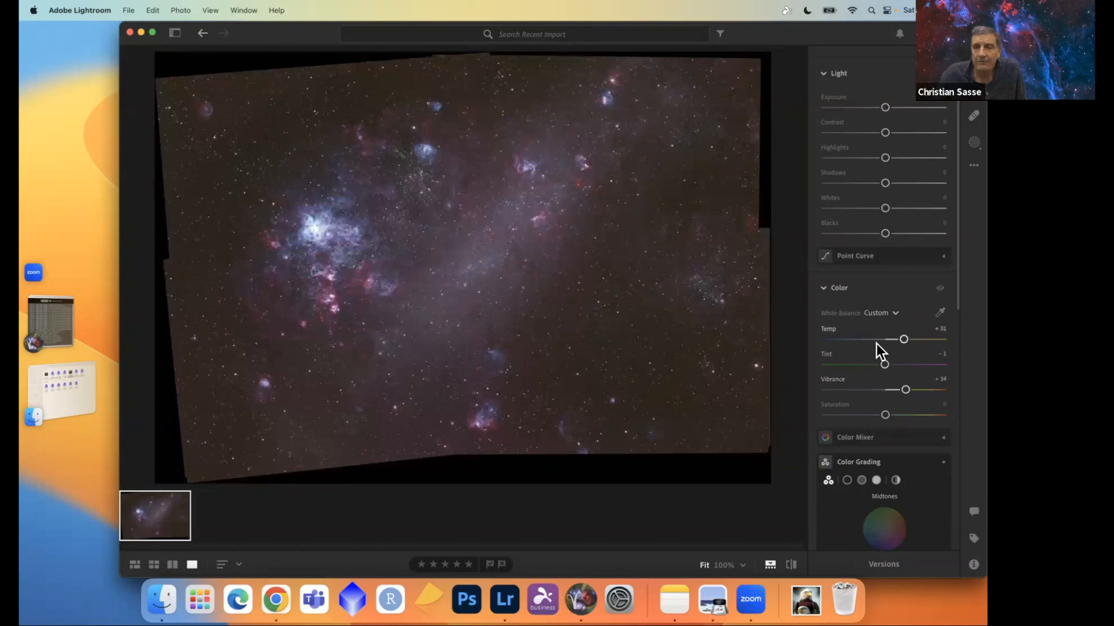
Shift the highlights toward a saturated blue in Color Grading.
scroll(876, 348, "down", 5)
scroll(876, 344, "down", 1)
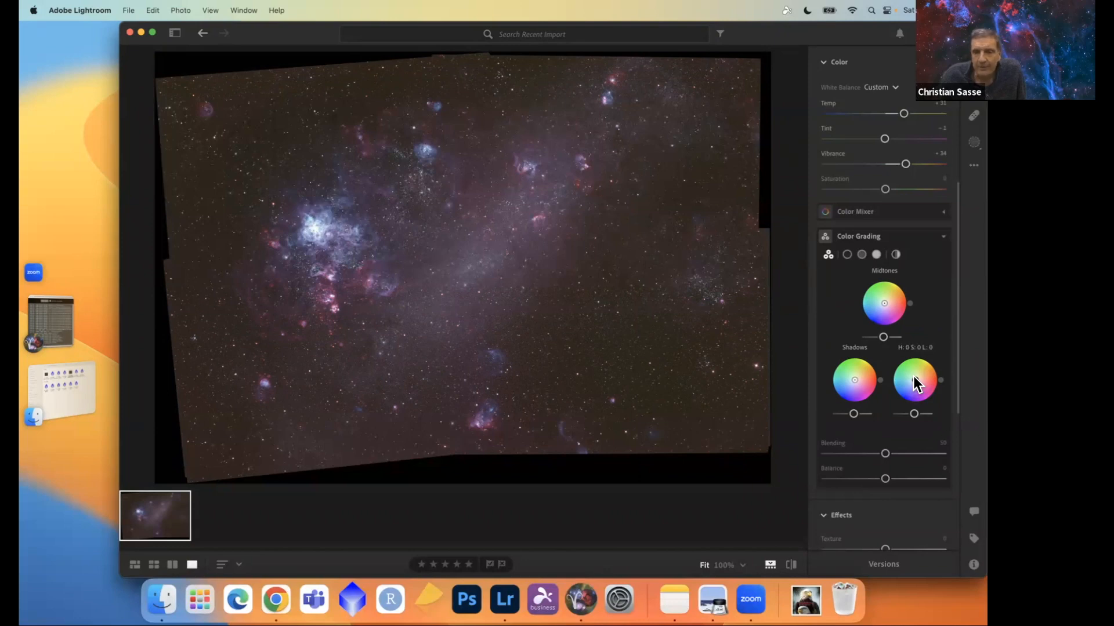
left_click_drag(914, 384, 893, 395)
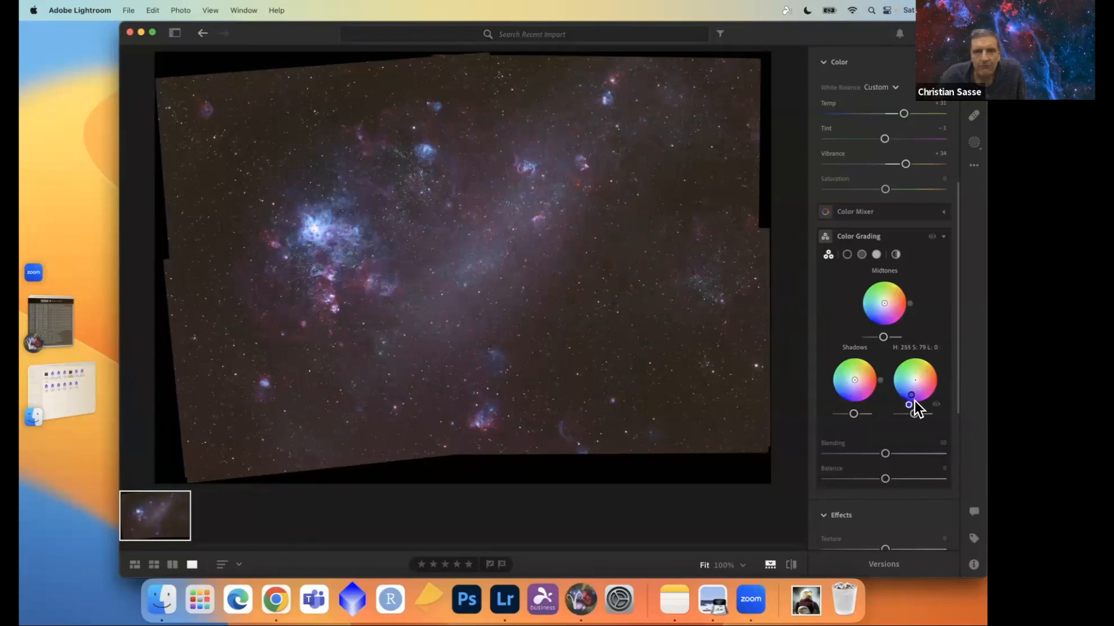
left_click_drag(896, 402, 897, 403)
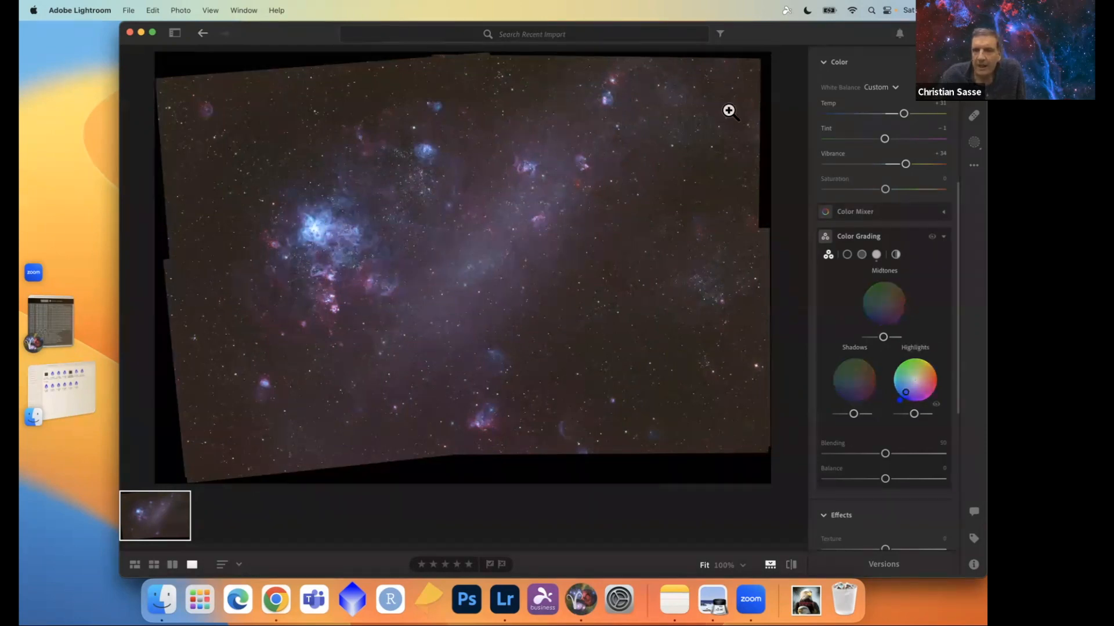
Grade the midtones to a strong blue-violet after trying blue and magenta hues, and raise the midtone luminance.
left_click(868, 313)
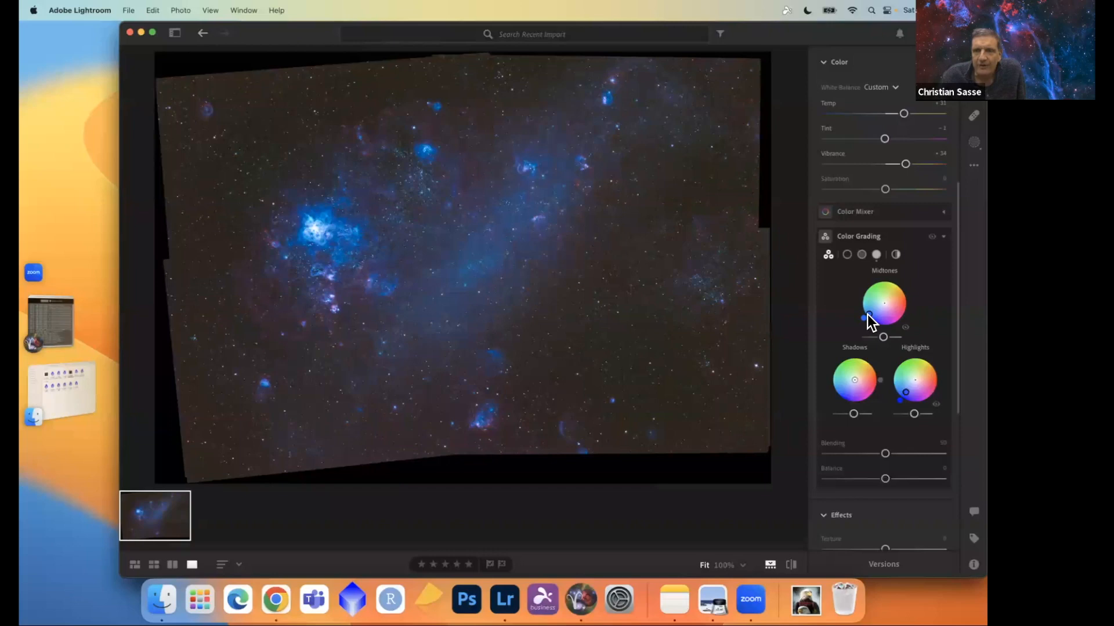
left_click_drag(868, 314, 899, 324)
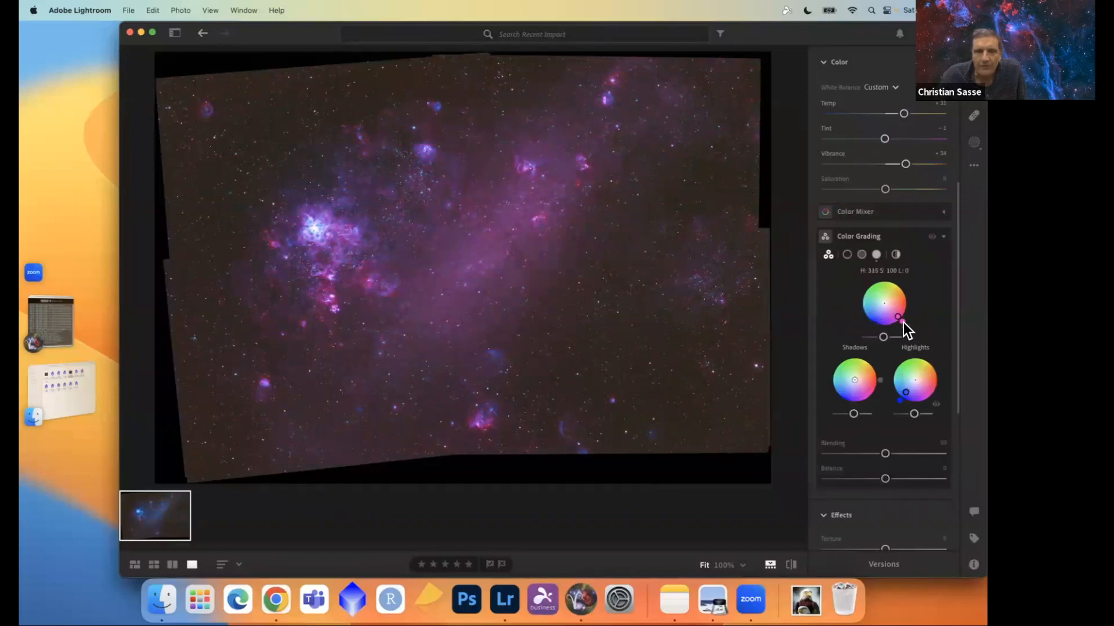
left_click_drag(876, 339, 899, 349)
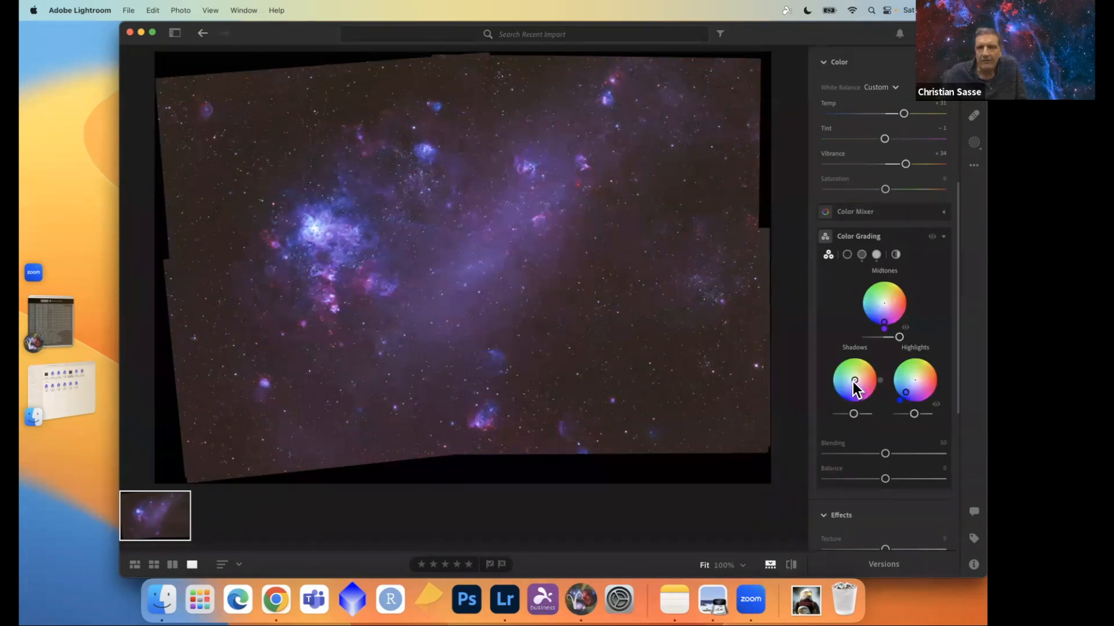
Tint the shadows slightly light blue with lower luminance, and reduce the highlights' luminance.
left_click_drag(854, 381, 841, 418)
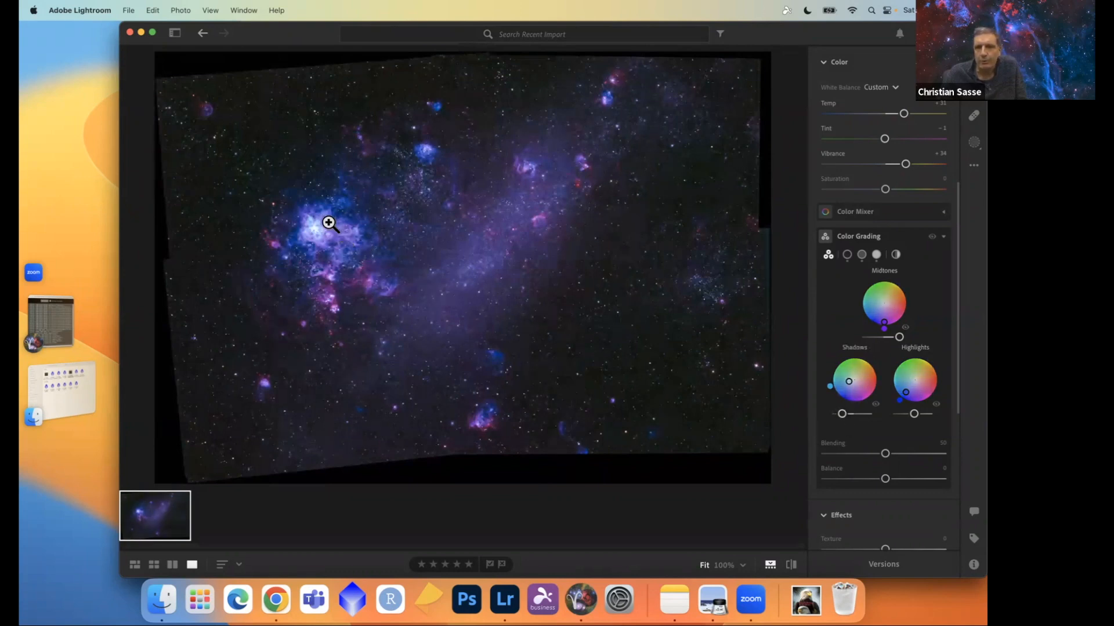
mouse_move(910, 413)
left_mouse_down()
mouse_move(875, 415)
mouse_move(917, 415)
mouse_move(896, 416)
left_mouse_up()
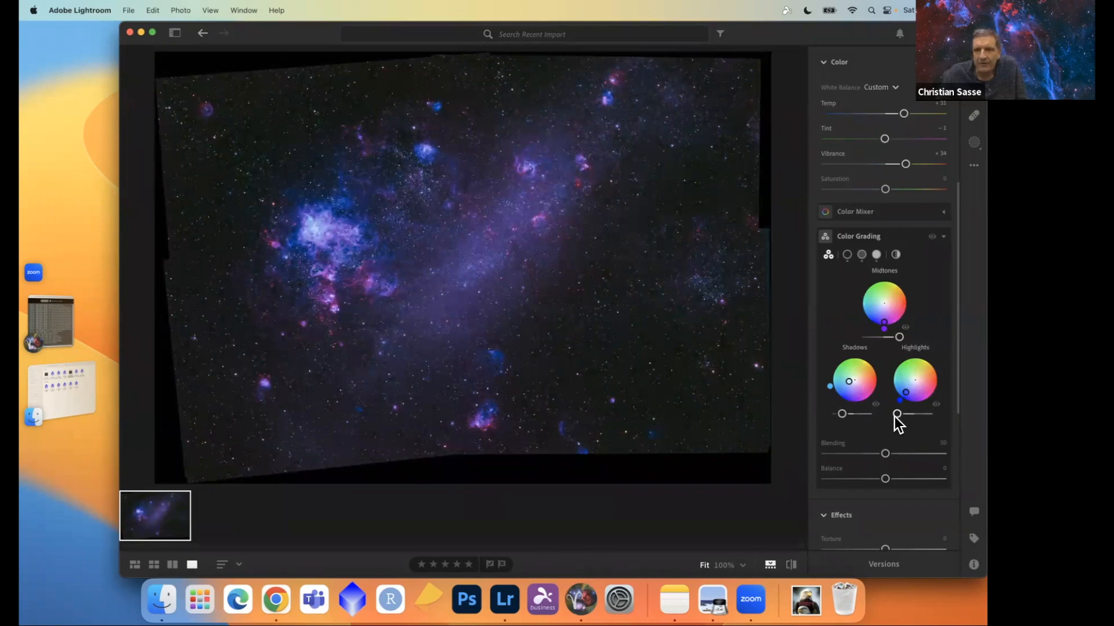
Lower the midtone luminance and fine-tune the shadow and highlight luminance in Color Grading.
left_click_drag(894, 413, 843, 416)
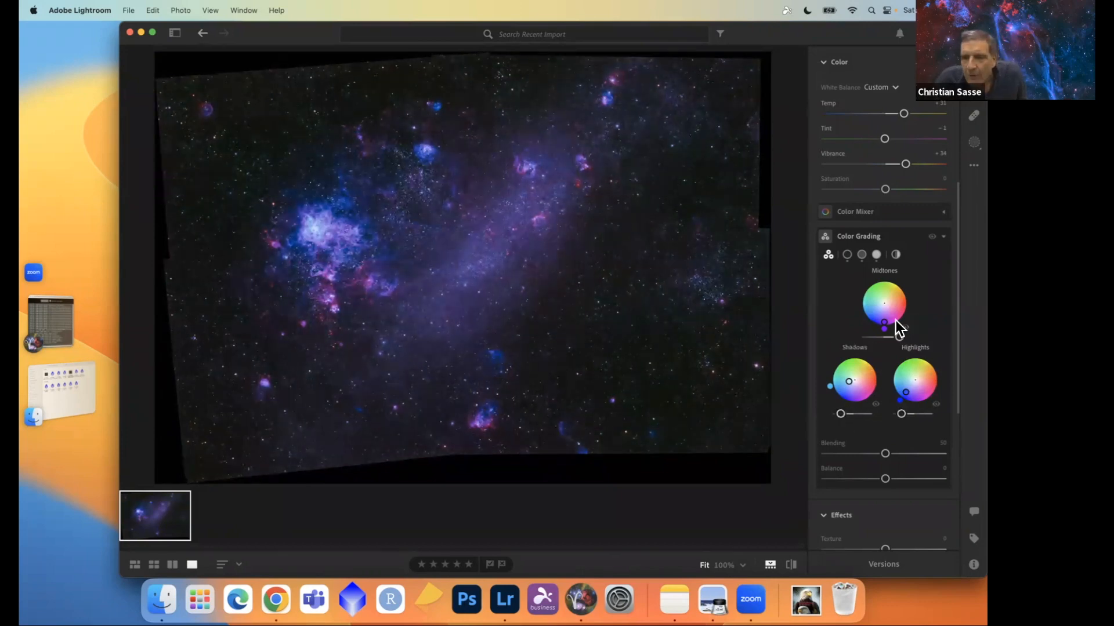
left_click_drag(899, 339, 876, 344)
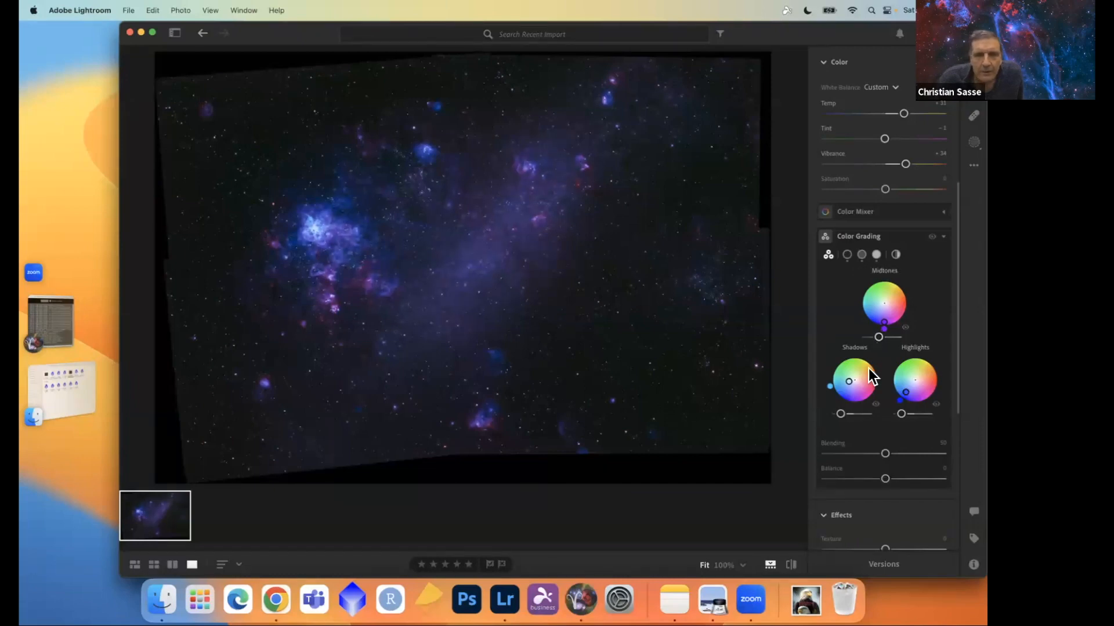
left_click_drag(841, 415, 906, 416)
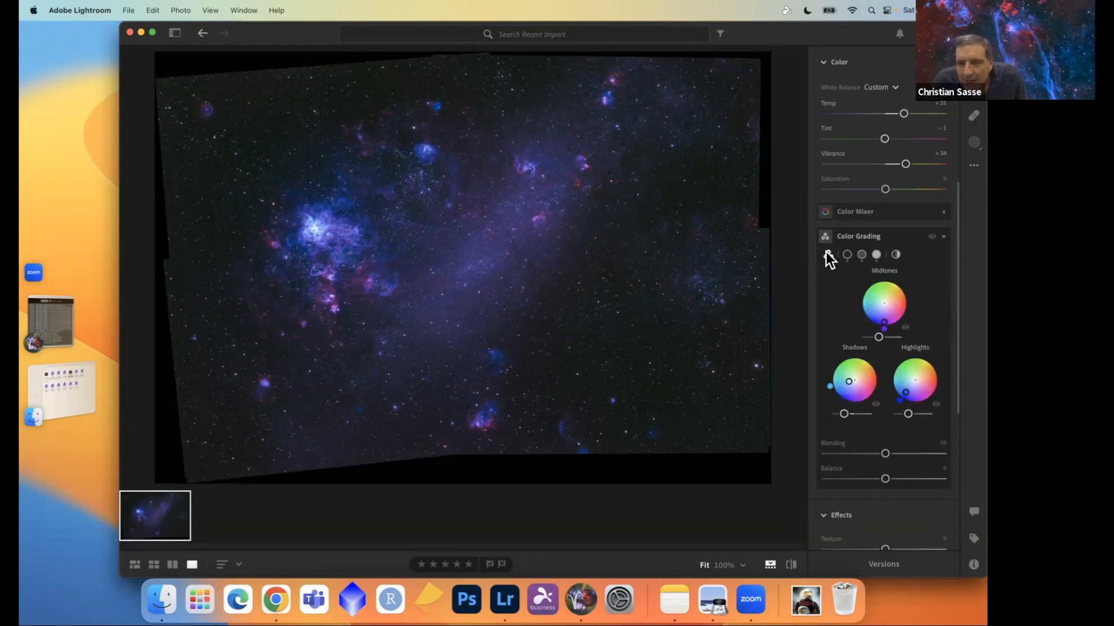
left_click(941, 239)
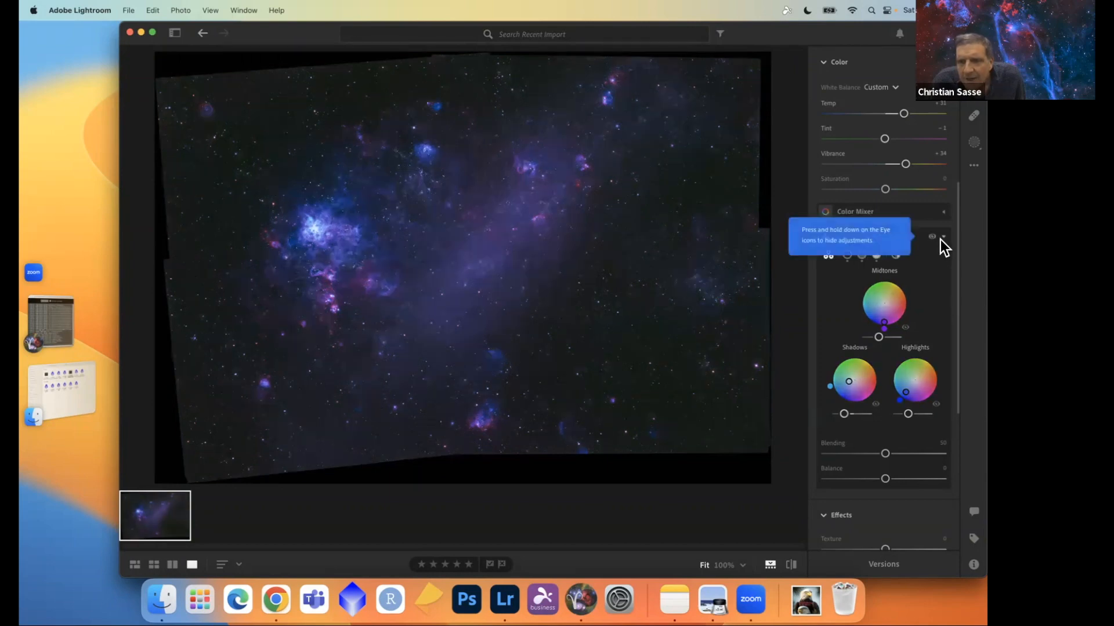
left_click(942, 237)
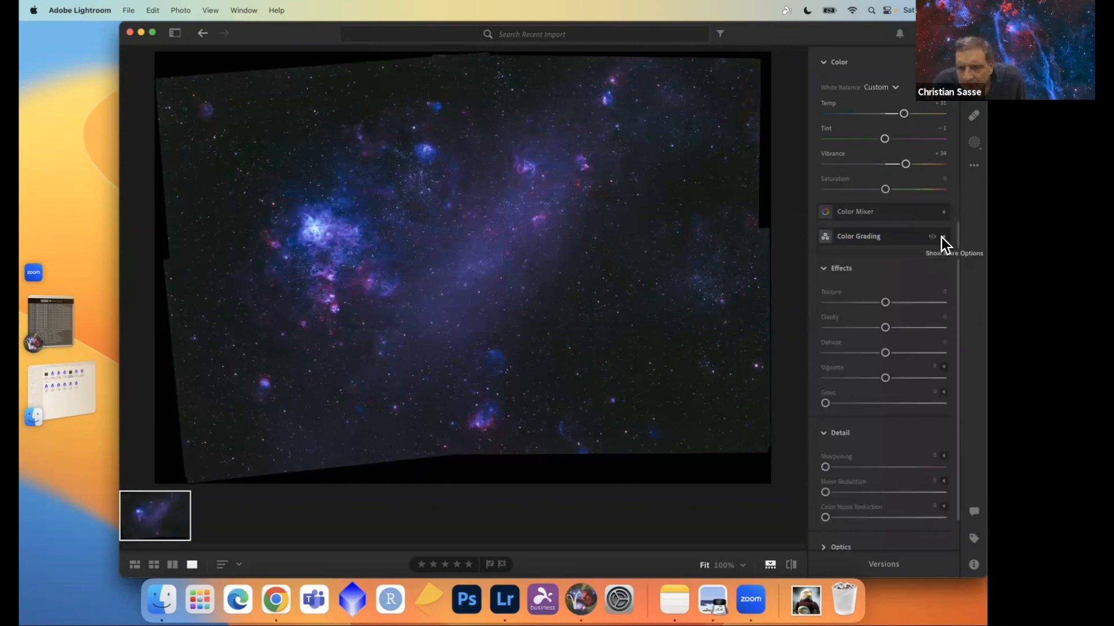
left_click(942, 238)
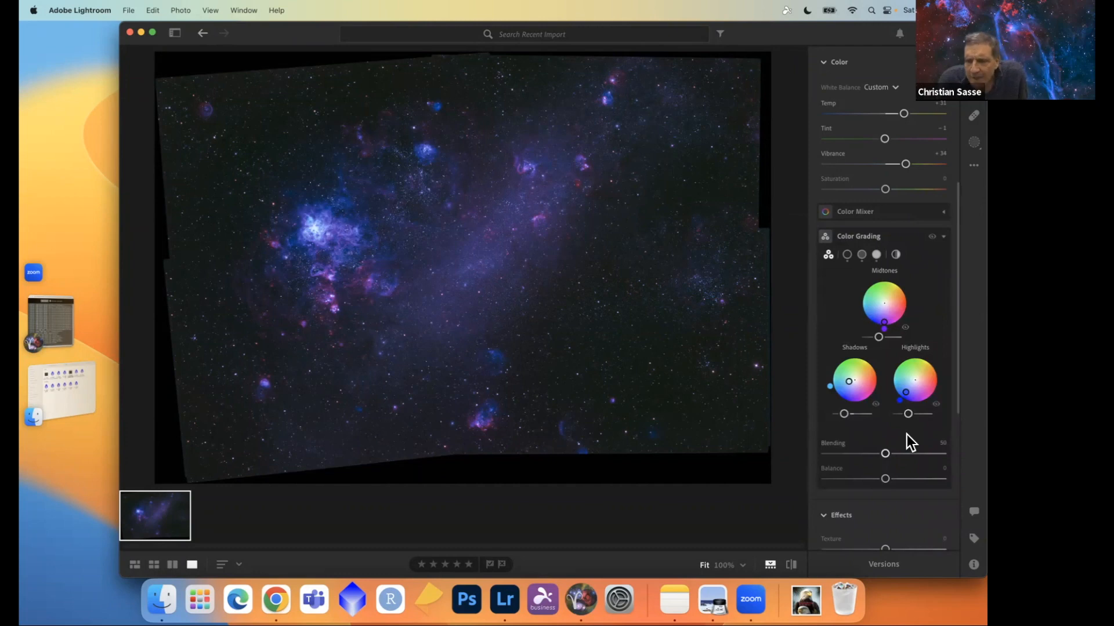
scroll(906, 434, "down", 3)
scroll(906, 434, "up", 3)
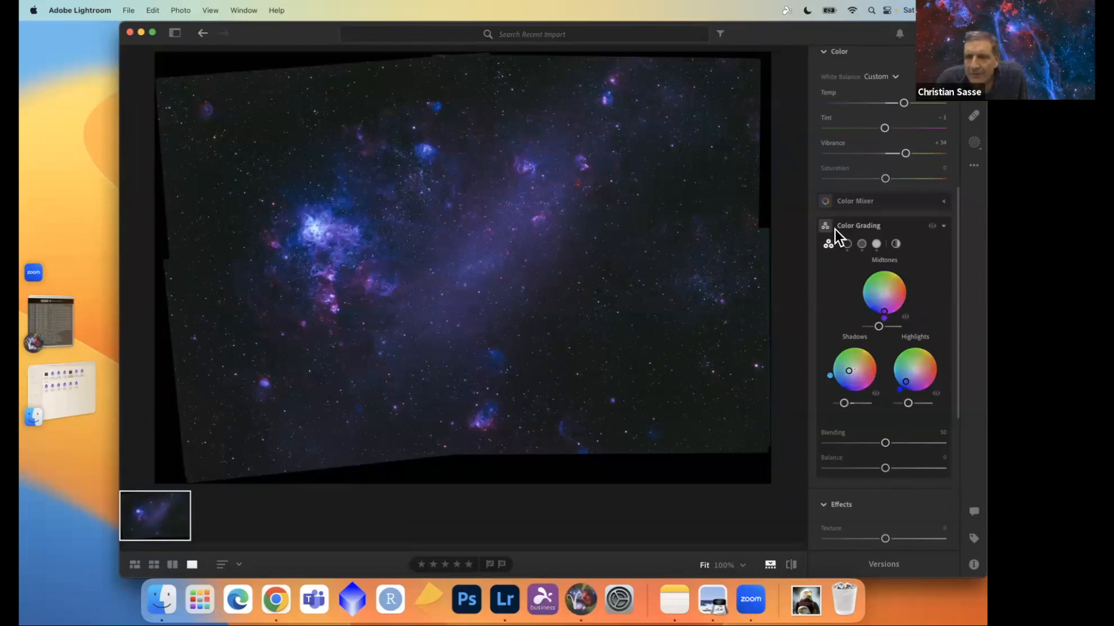
left_click(943, 202)
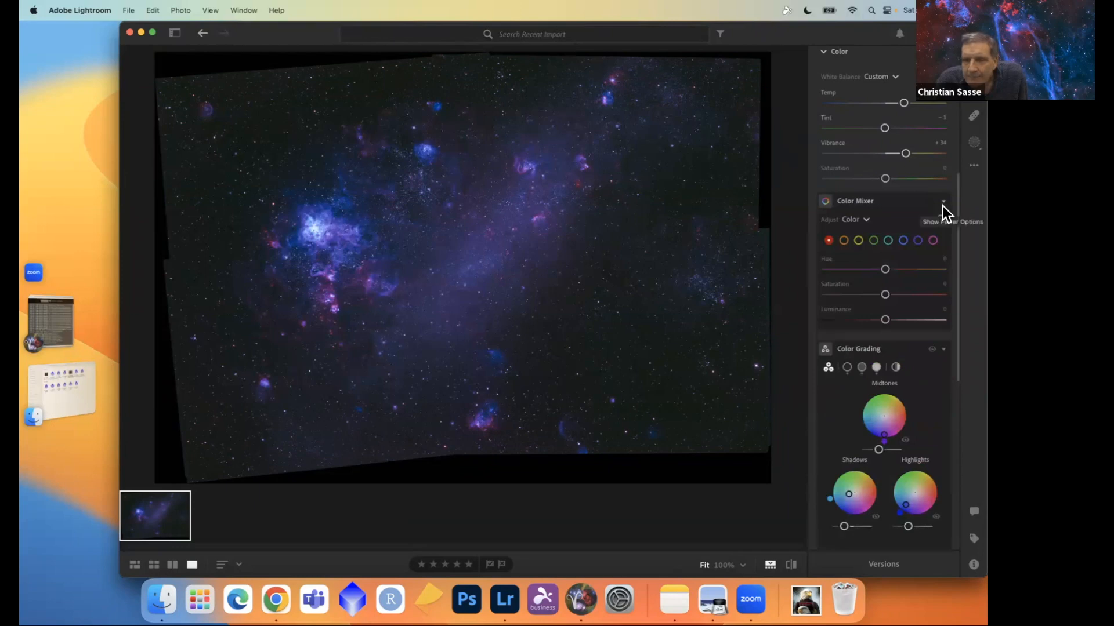
left_click(942, 204)
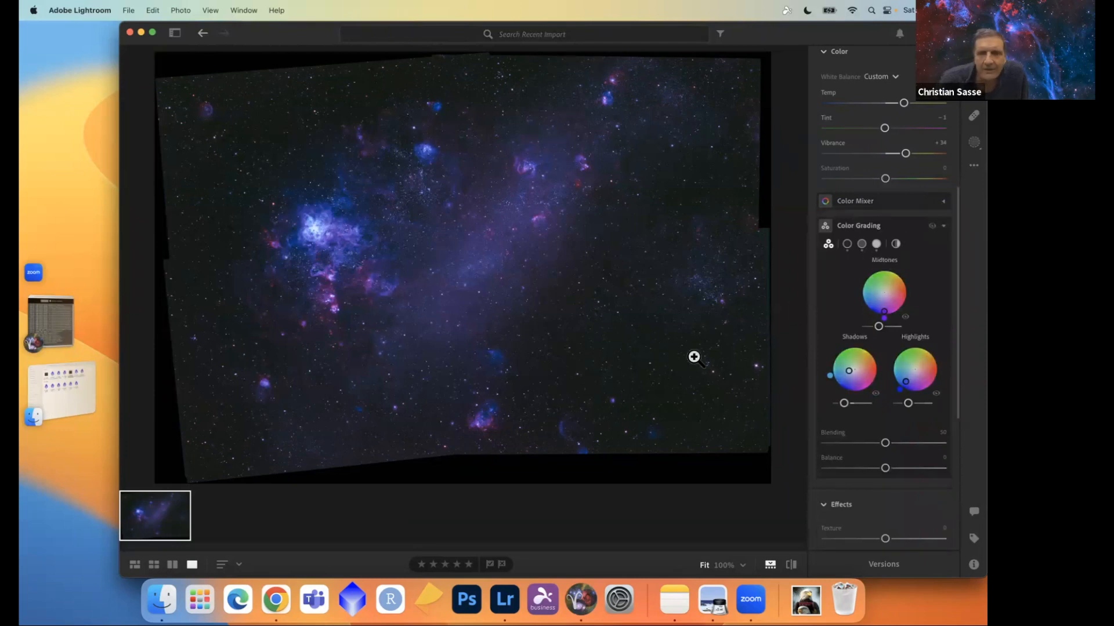
Reset the midtone, shadow and highlight luminance in Color Grading and pull all three color tints back to nearly neutral.
left_click_drag(880, 312, 880, 308)
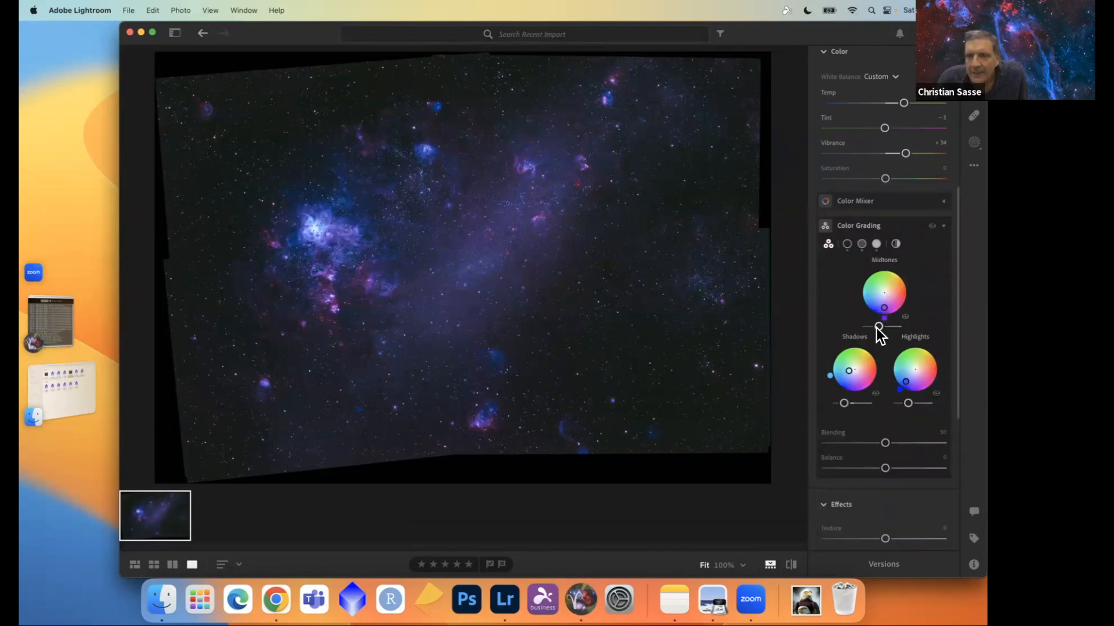
double_click(841, 404)
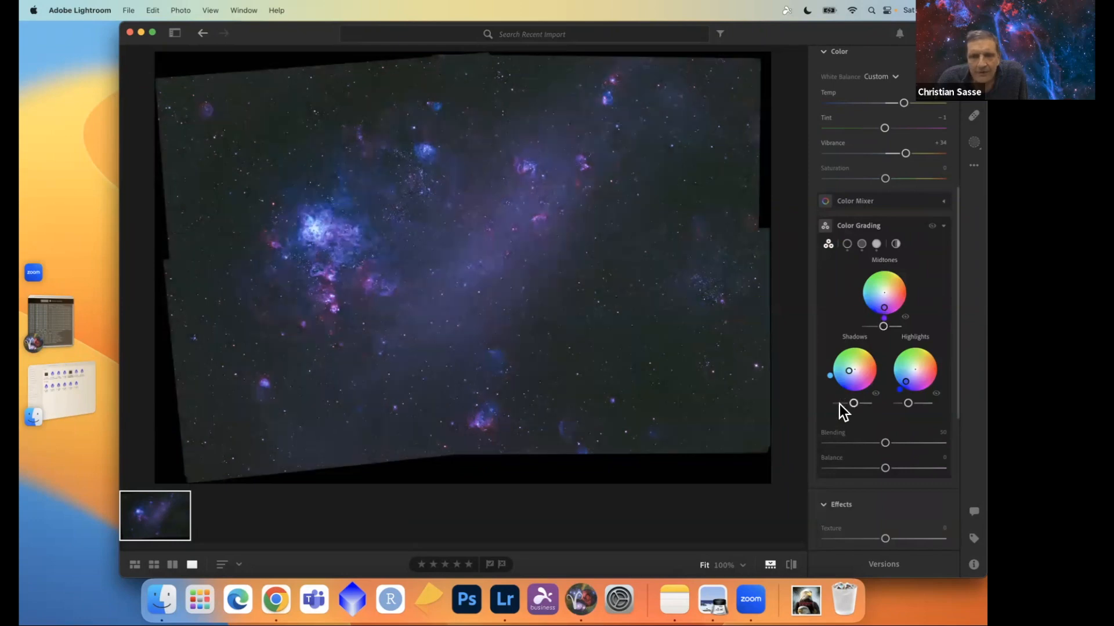
double_click(910, 406)
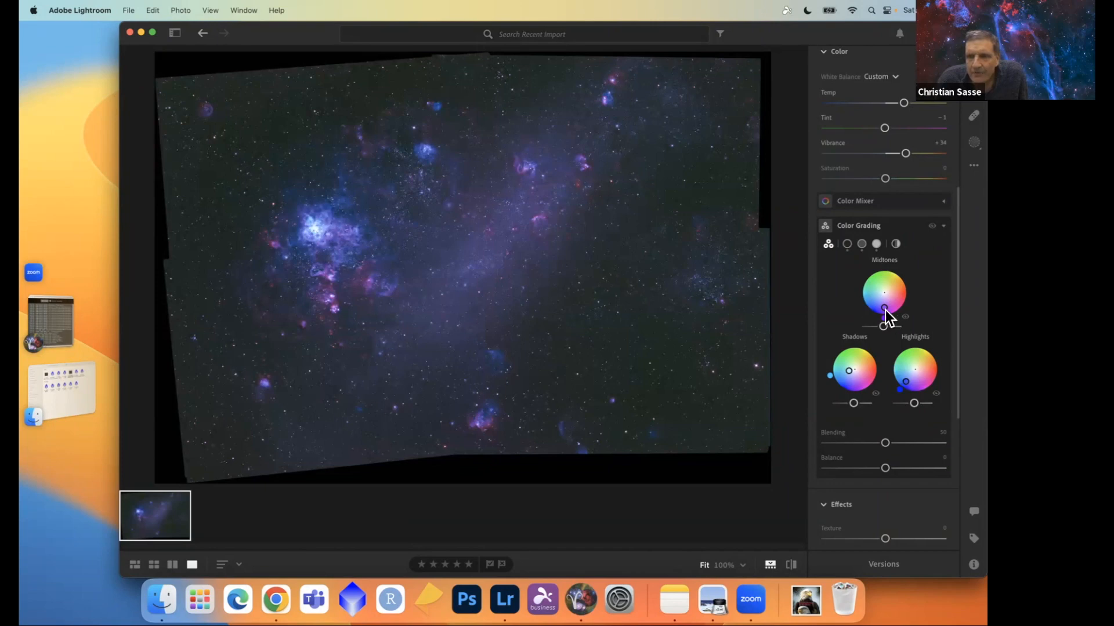
left_click_drag(885, 310, 883, 296)
left_click_drag(852, 373, 913, 373)
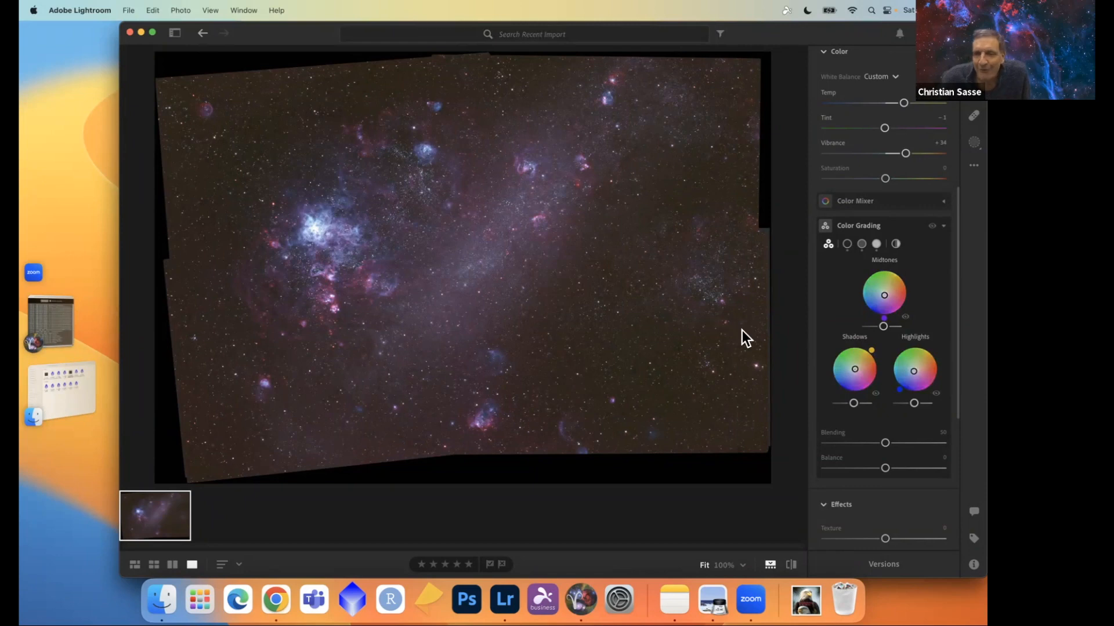
Set the mosaic's Texture to +26, Clarity to +47 and Dehaze to +19.
scroll(865, 398, "down", 3)
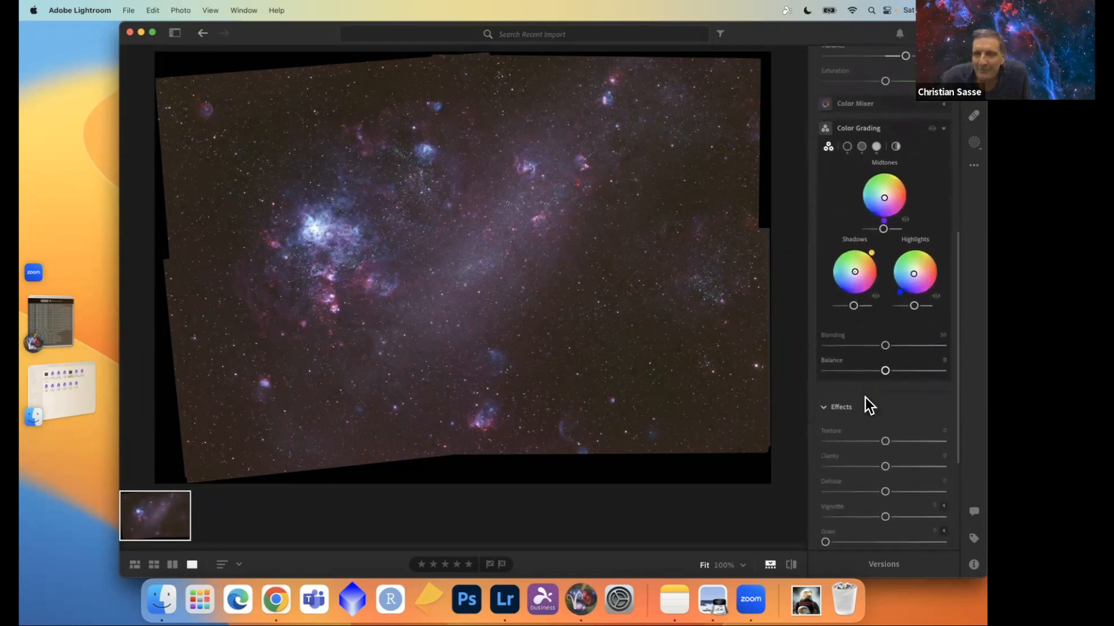
scroll(864, 398, "down", 2)
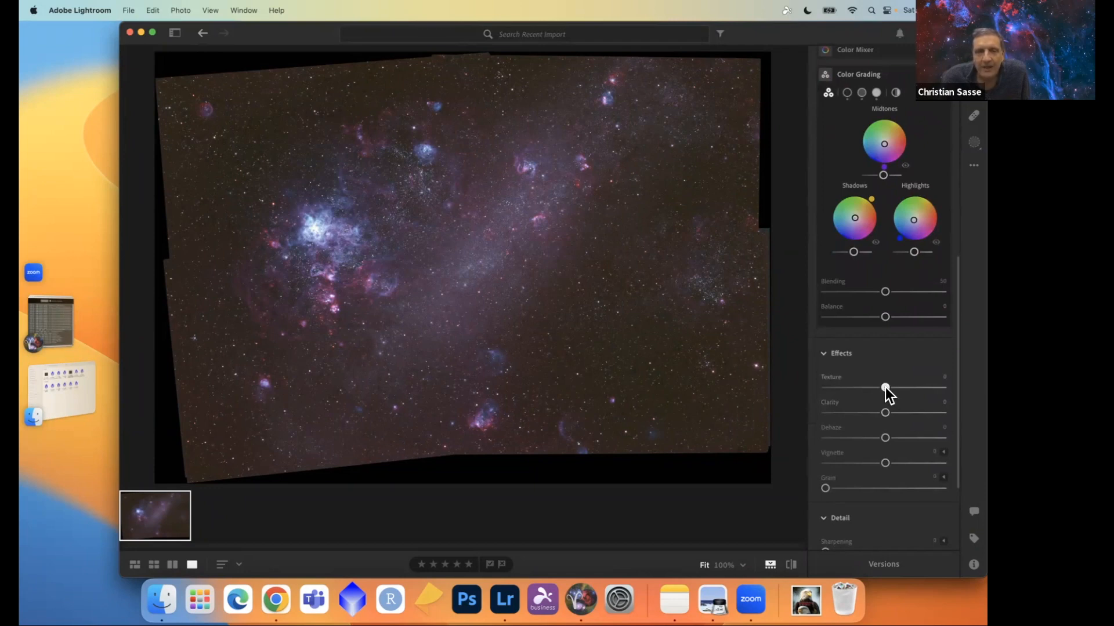
left_click_drag(885, 388, 914, 413)
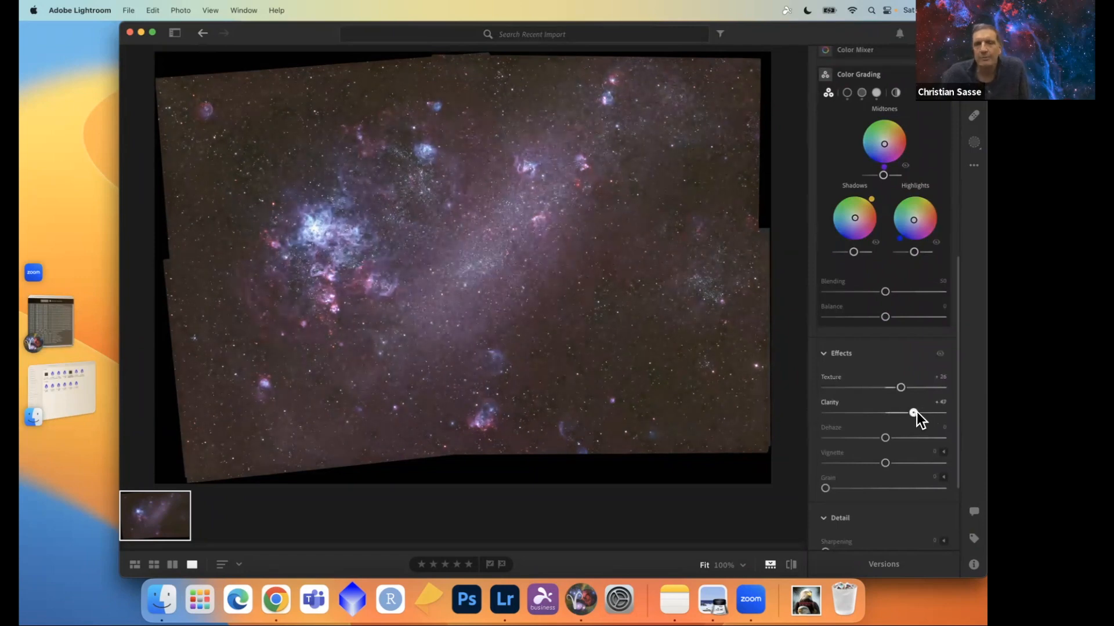
left_click_drag(885, 438, 905, 446)
left_click_drag(897, 446, 896, 447)
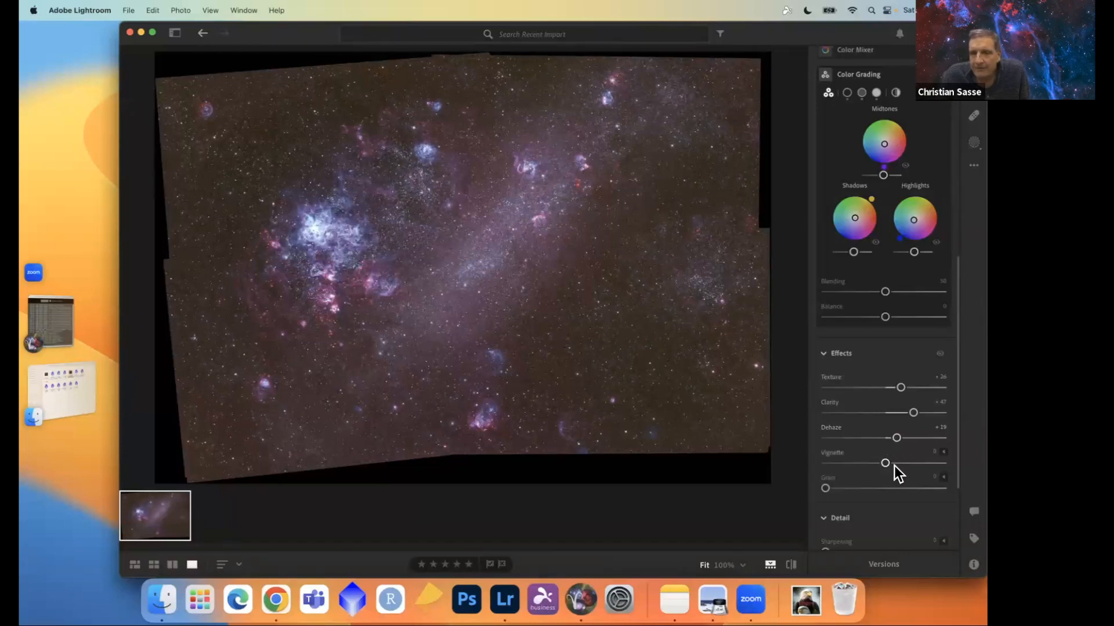
Set the mosaic's Noise Reduction to 51 and Color Noise Reduction to about 46.
scroll(885, 480, "down", 3)
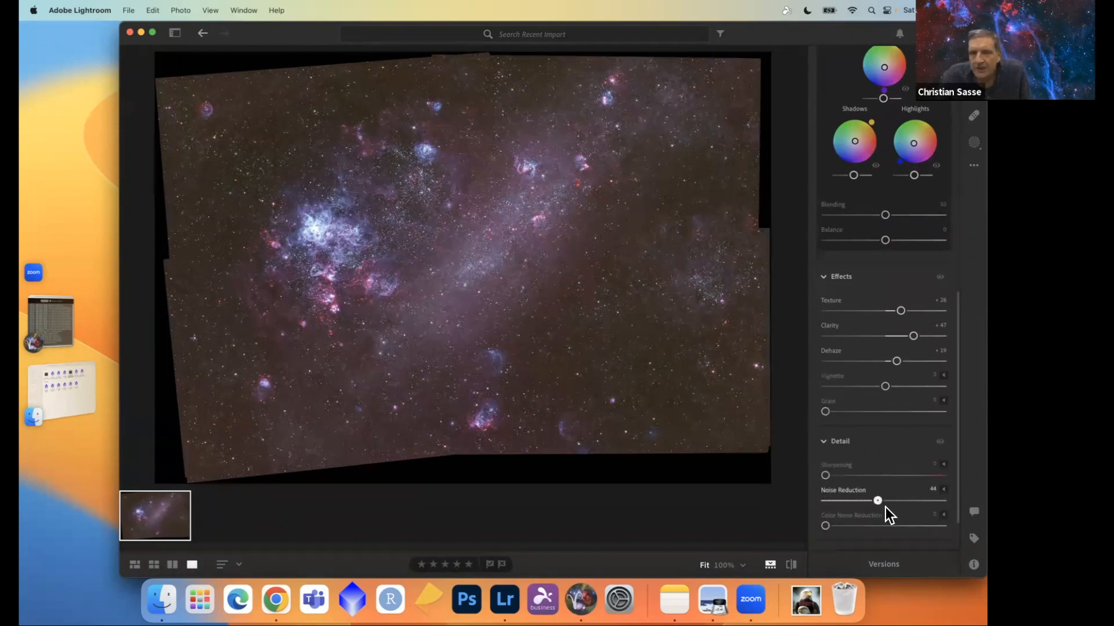
left_click_drag(885, 507, 889, 507)
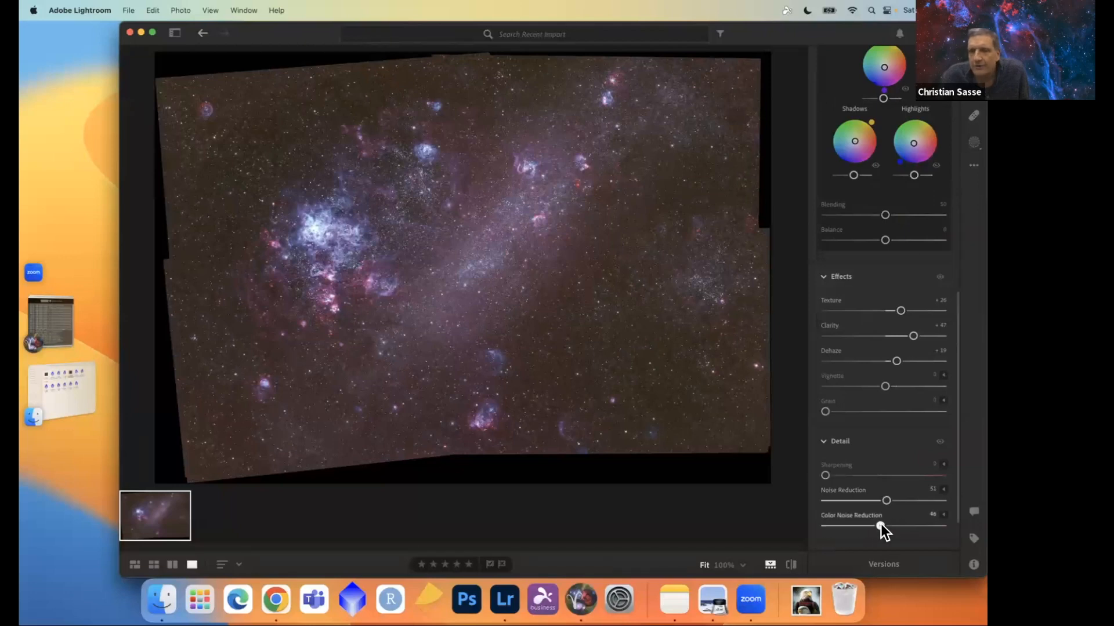
scroll(912, 479, "up", 3)
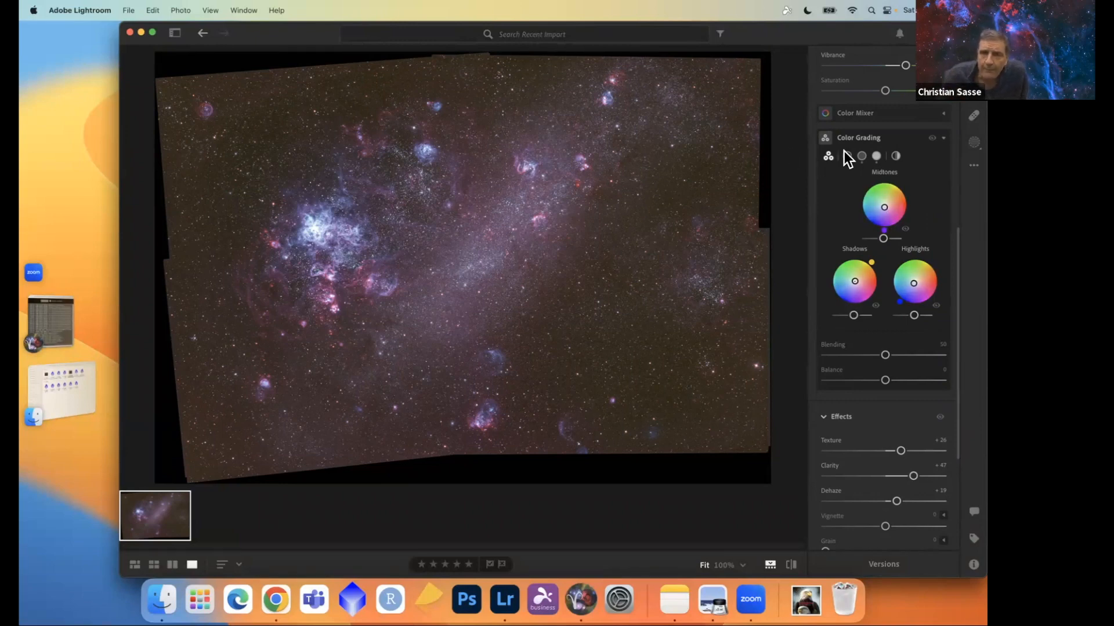
scroll(848, 117, "up", 5)
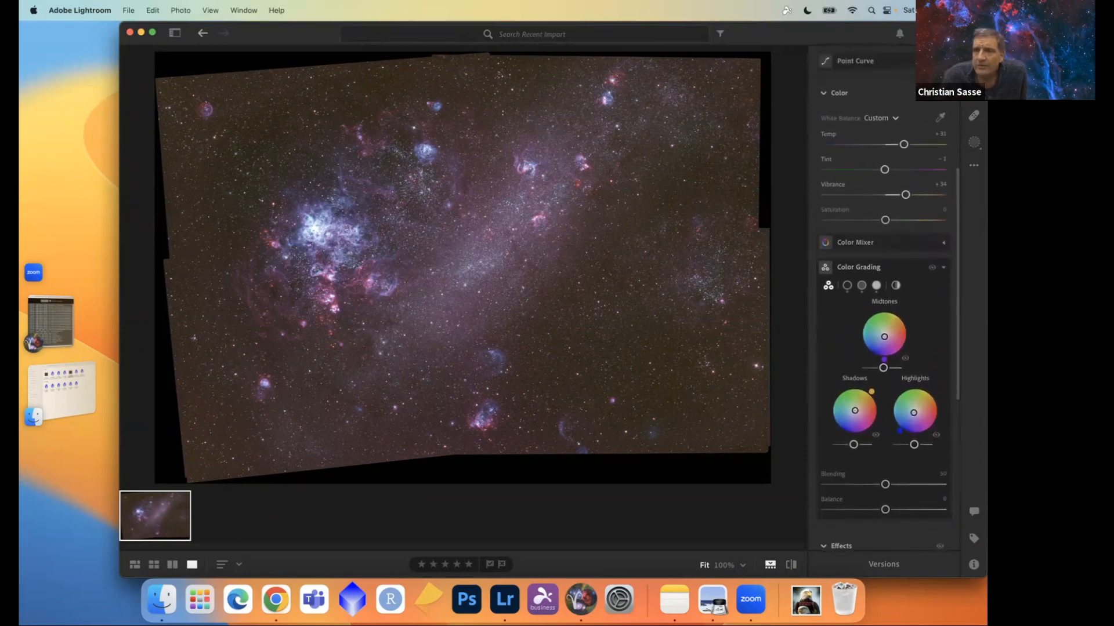
Create a brush mask over the bright core of the large blue-white nebula and turn off the mask overlay.
left_click(974, 142)
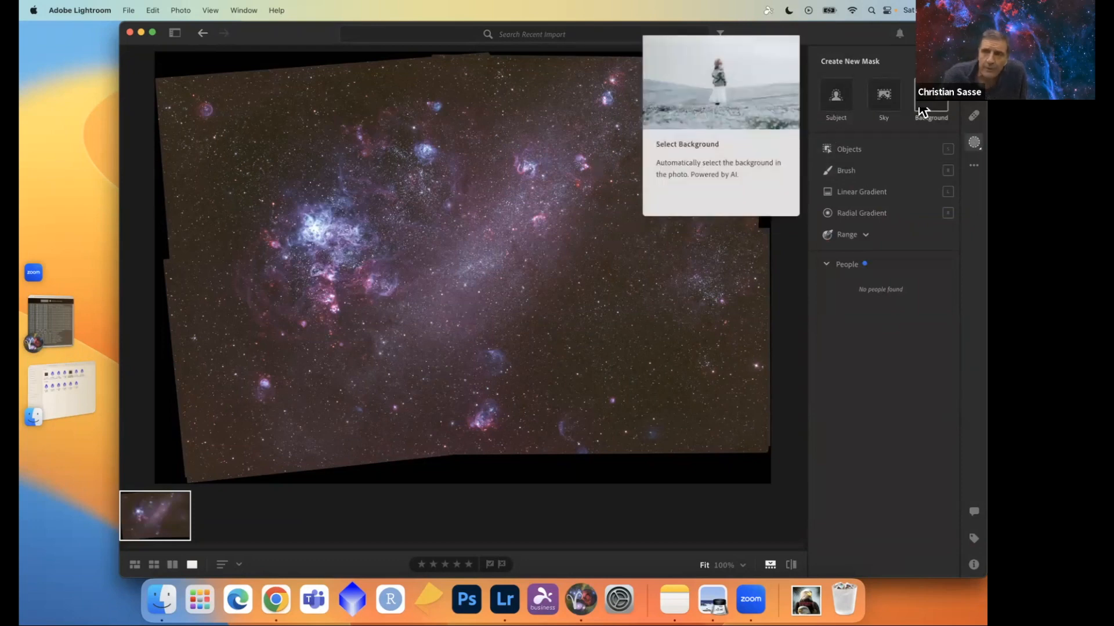
left_click(846, 171)
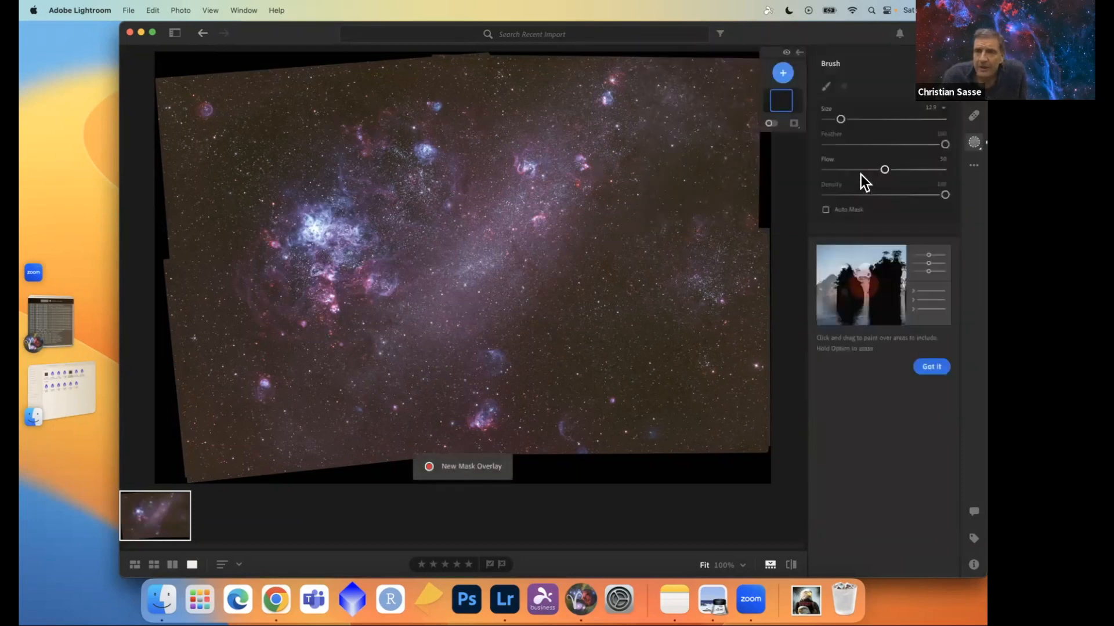
mouse_move(315, 232)
left_mouse_down()
mouse_move(334, 255)
mouse_move(302, 225)
mouse_move(332, 232)
mouse_move(312, 216)
mouse_move(305, 229)
mouse_move(328, 239)
mouse_move(312, 204)
mouse_move(304, 218)
mouse_move(321, 241)
mouse_move(331, 231)
mouse_move(306, 229)
mouse_move(344, 257)
mouse_move(338, 223)
mouse_move(317, 232)
left_mouse_up()
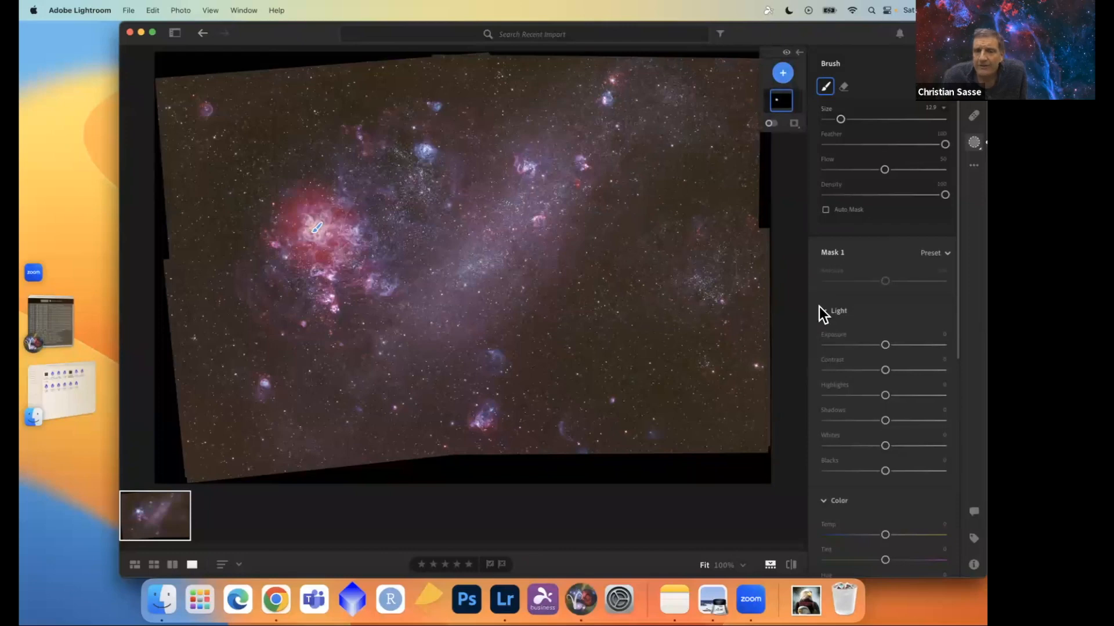
key("o")
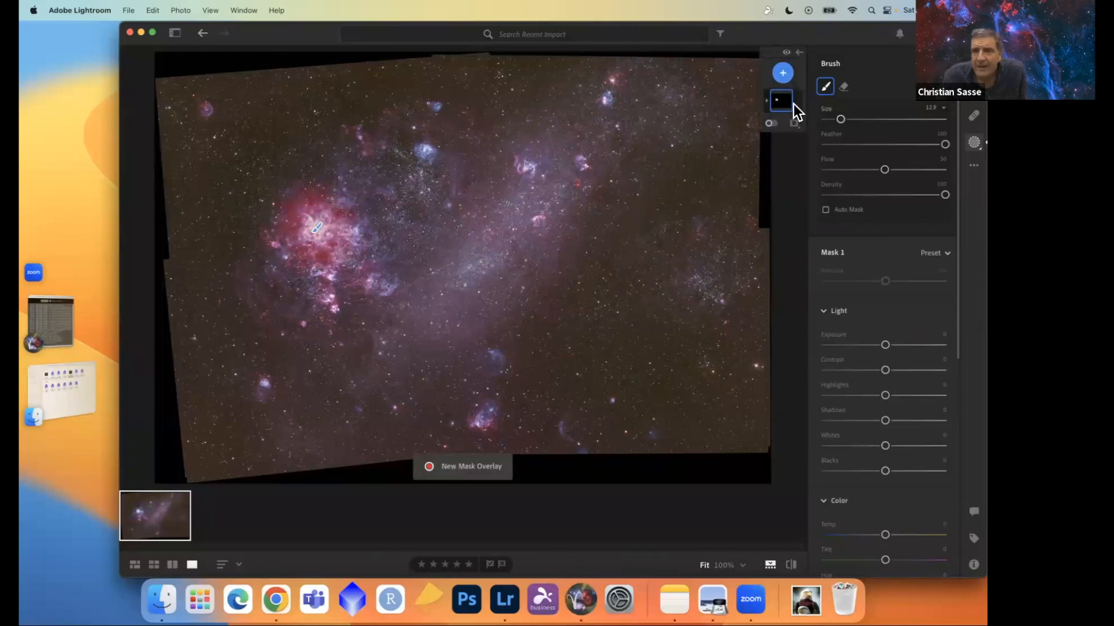
Lower the Highlights of the nebula-core mask to -55.
scroll(917, 306, "down", 5)
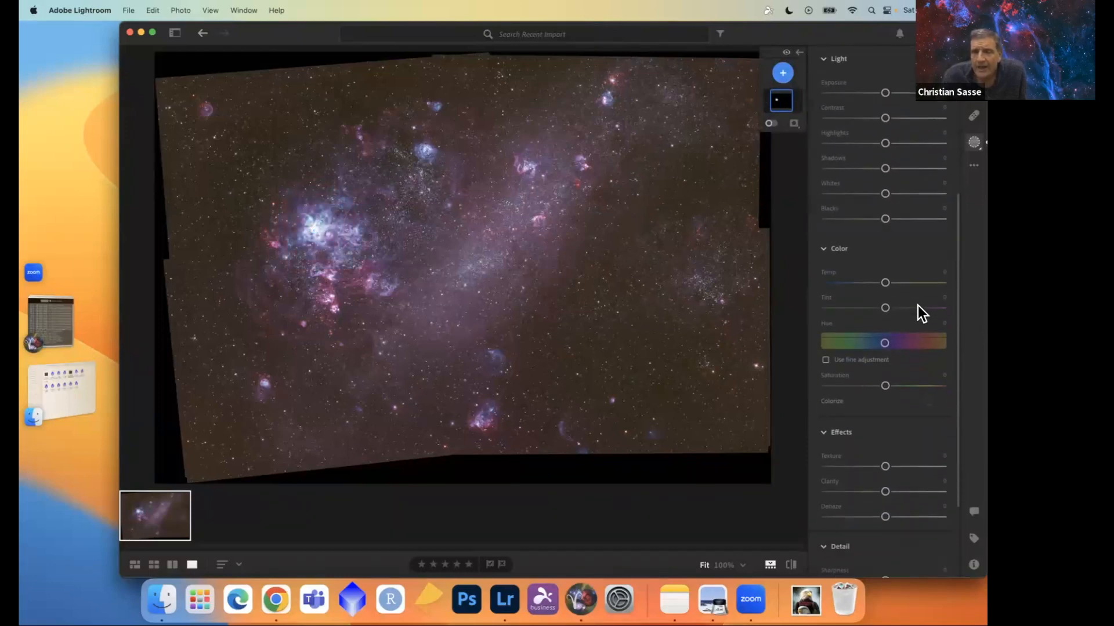
scroll(918, 305, "down", 1)
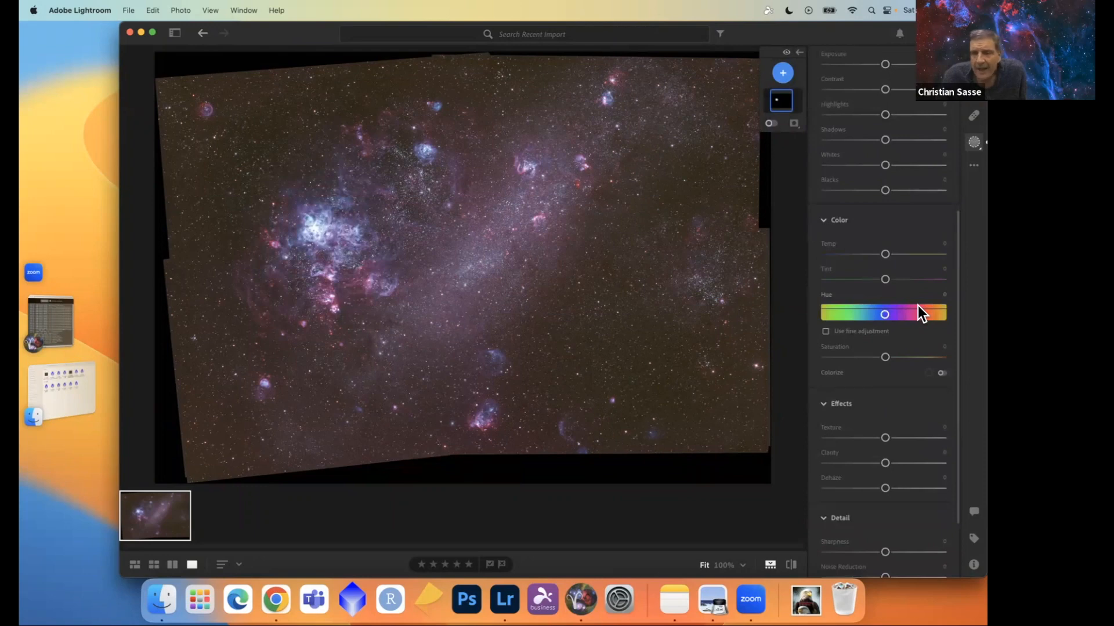
scroll(918, 305, "down", 3)
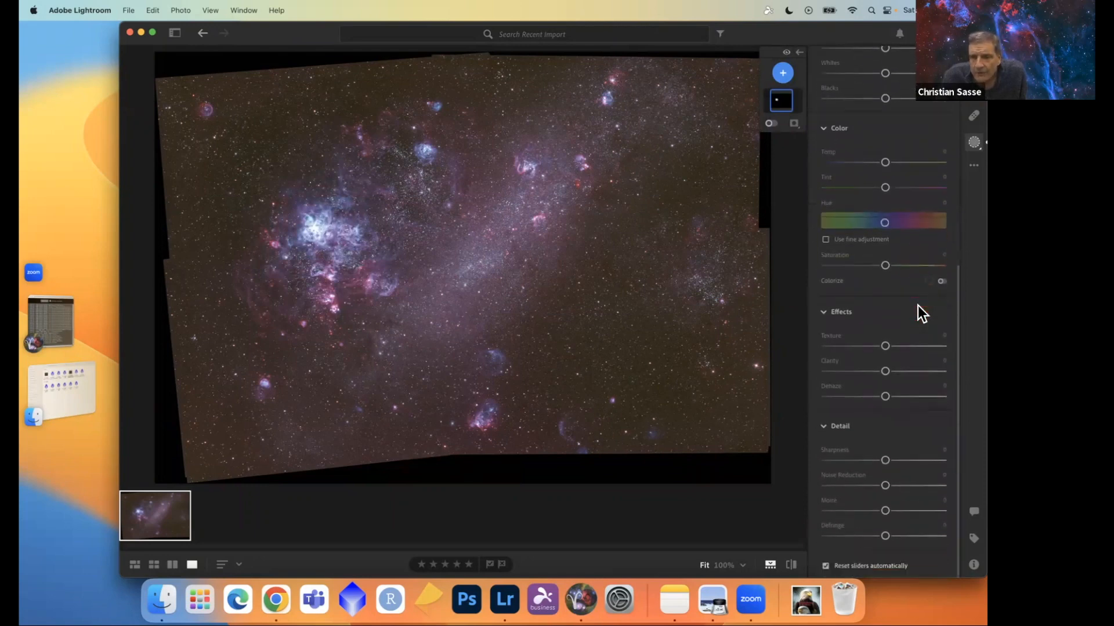
scroll(916, 326, "up", 4)
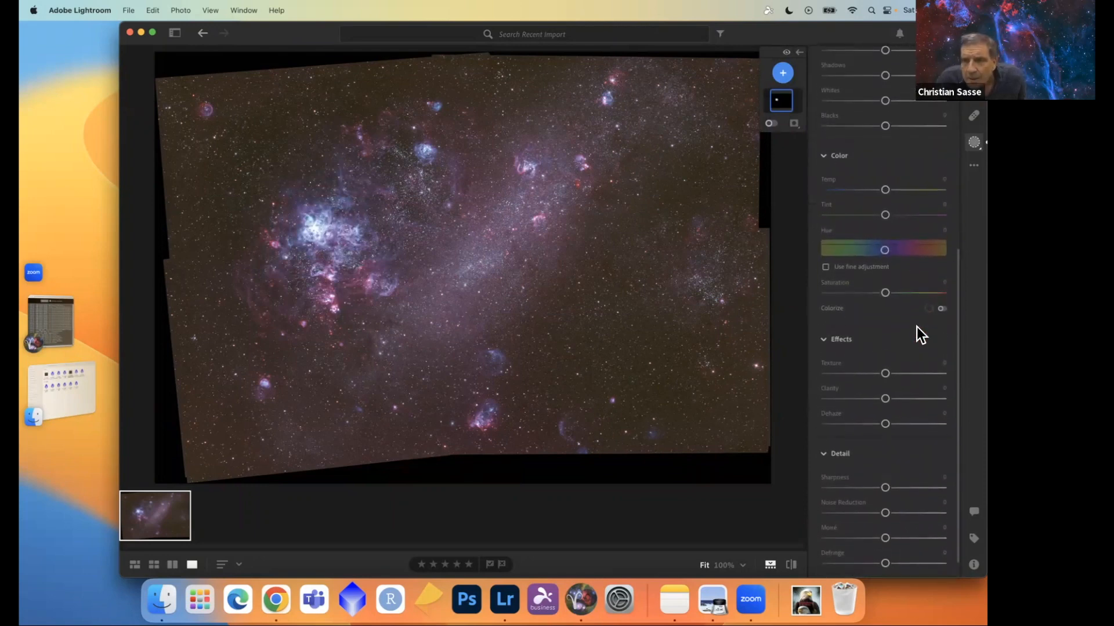
scroll(916, 326, "up", 2)
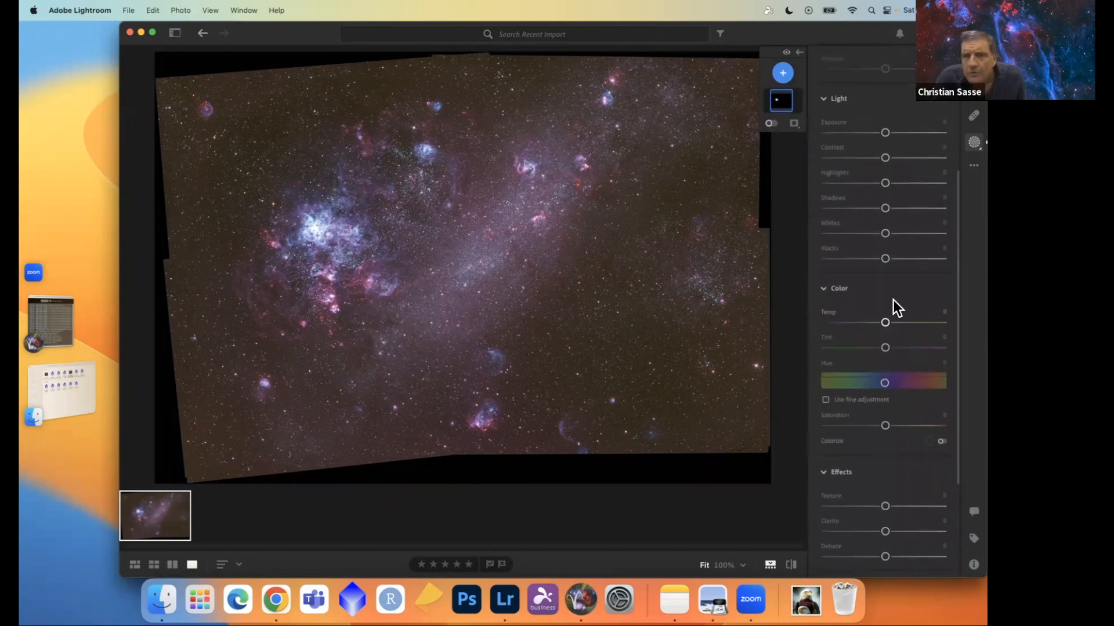
left_click_drag(884, 184, 853, 194)
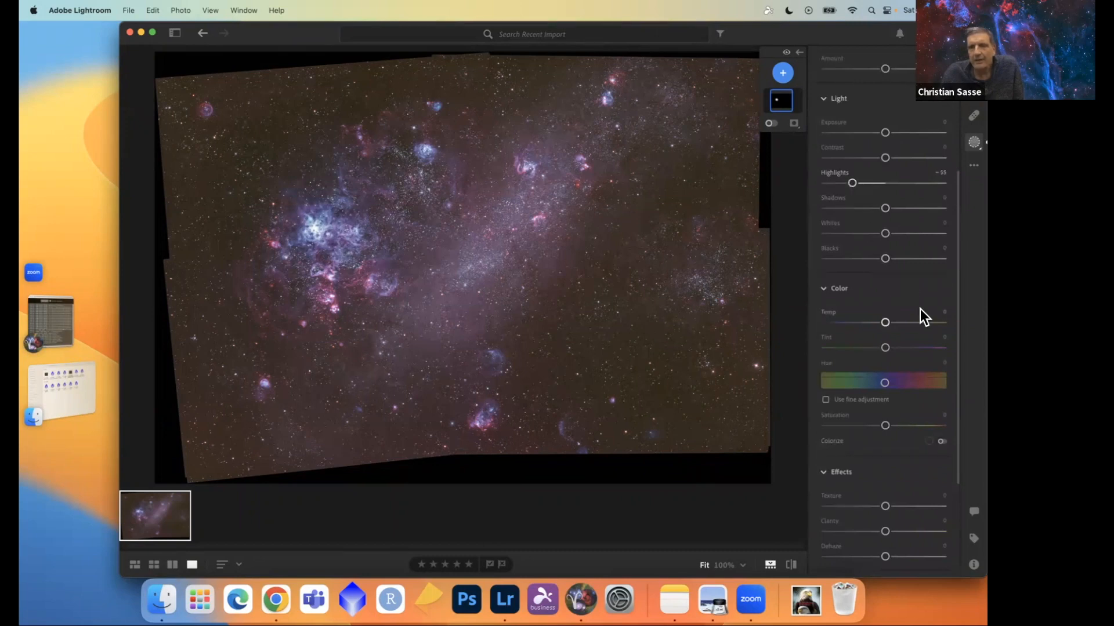
scroll(921, 322, "down", 2)
scroll(921, 322, "up", 2)
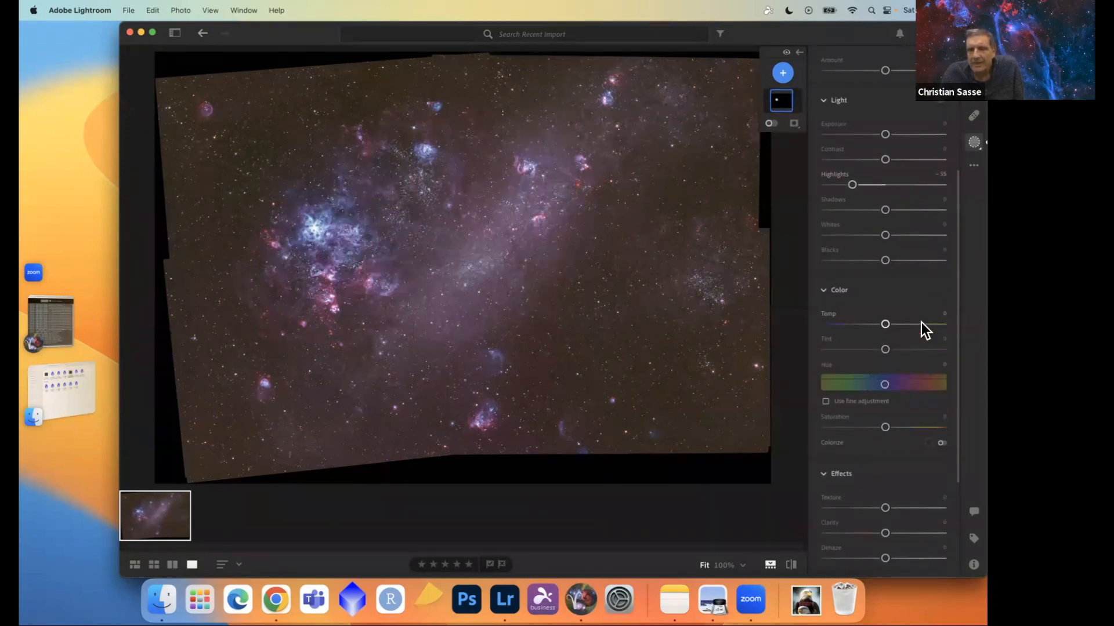
scroll(921, 322, "down", 5)
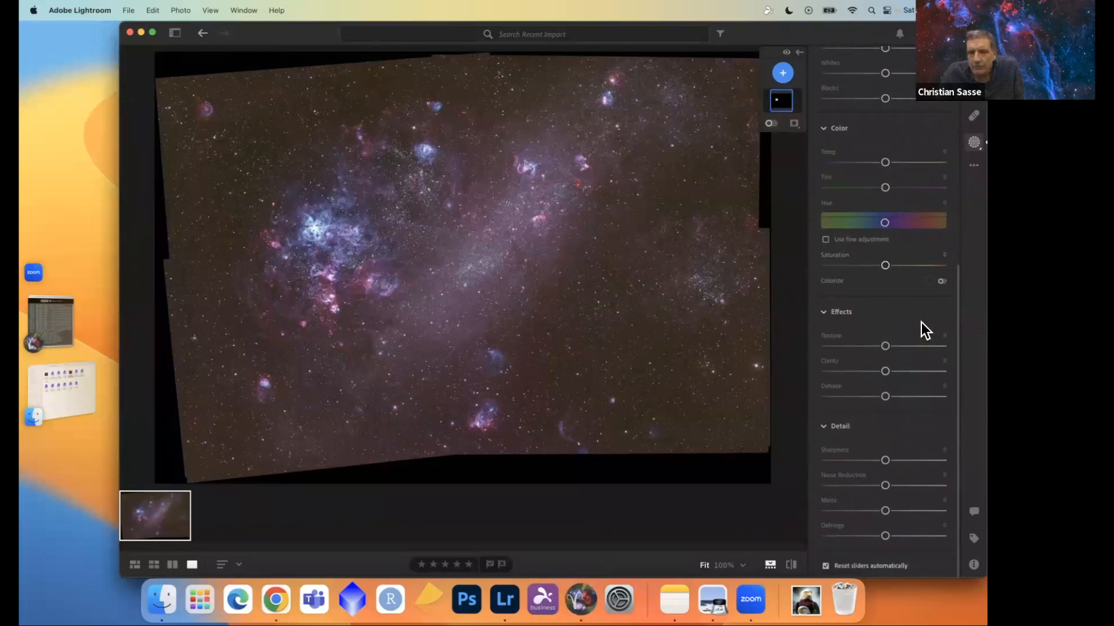
scroll(921, 323, "up", 5)
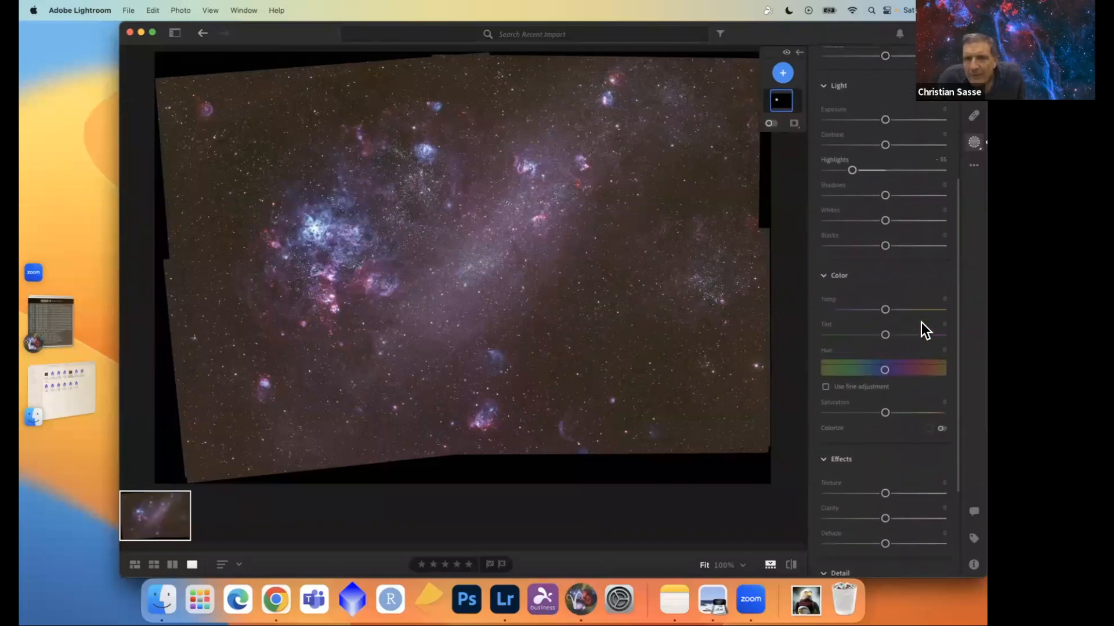
scroll(921, 331, "up", 2)
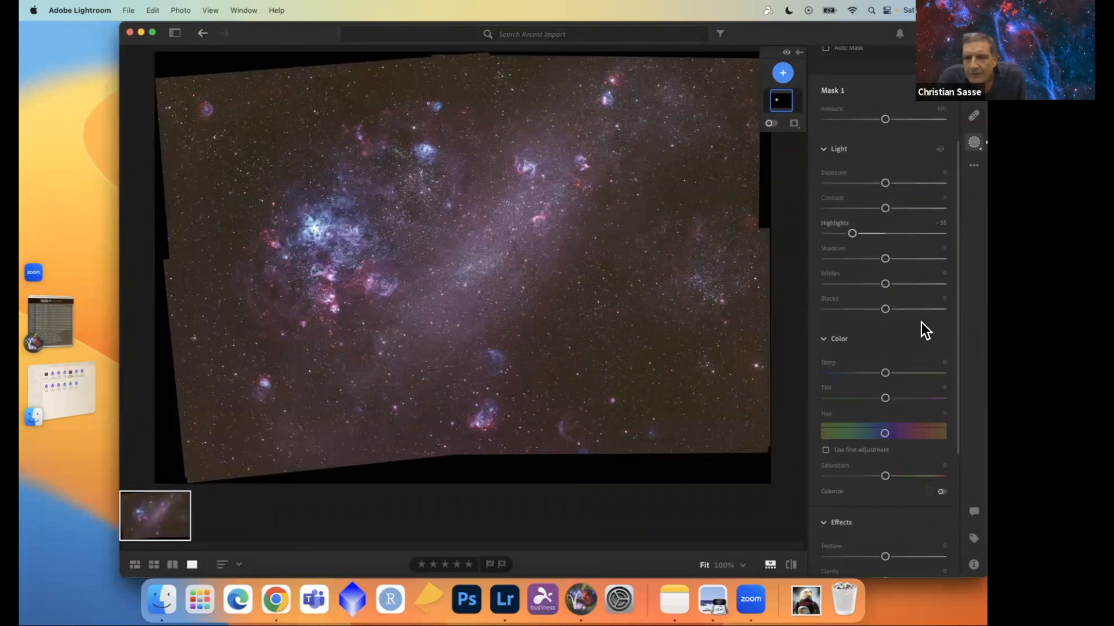
Raise the Saturation of the nebula-core mask to +23.
scroll(921, 324, "down", 4)
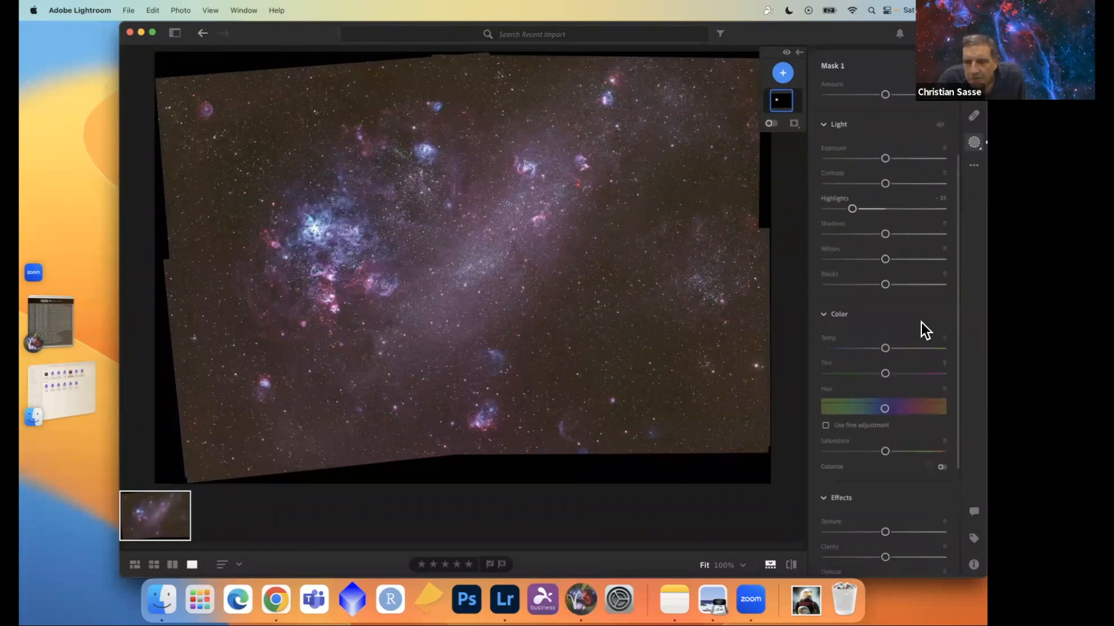
scroll(921, 322, "down", 2)
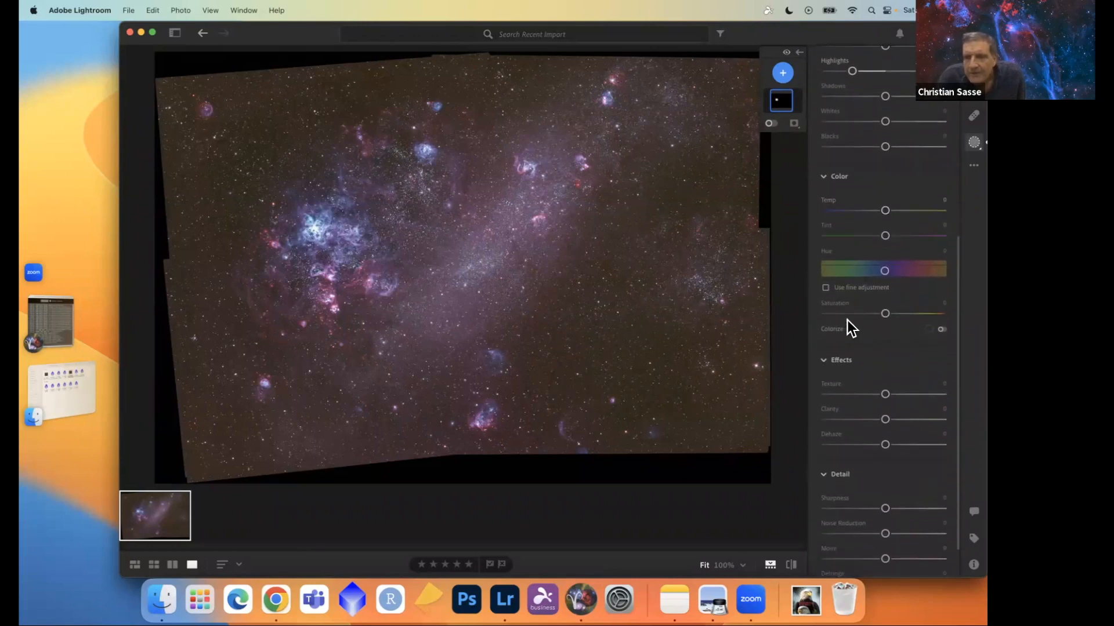
mouse_move(885, 314)
left_mouse_down()
mouse_move(904, 315)
mouse_move(892, 314)
left_mouse_up()
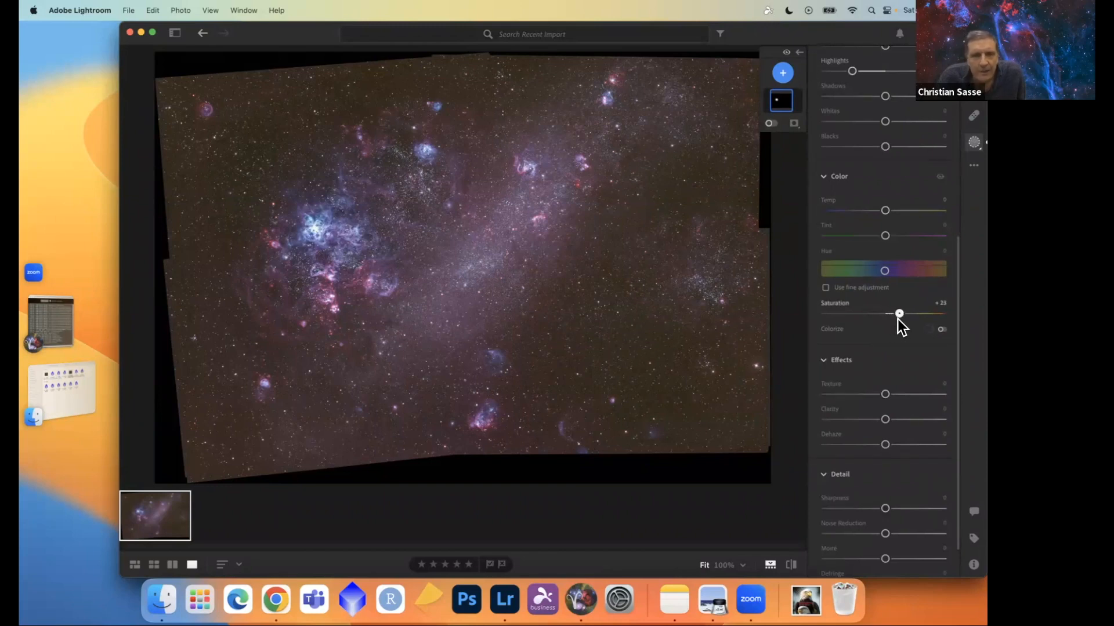
mouse_move(321, 235)
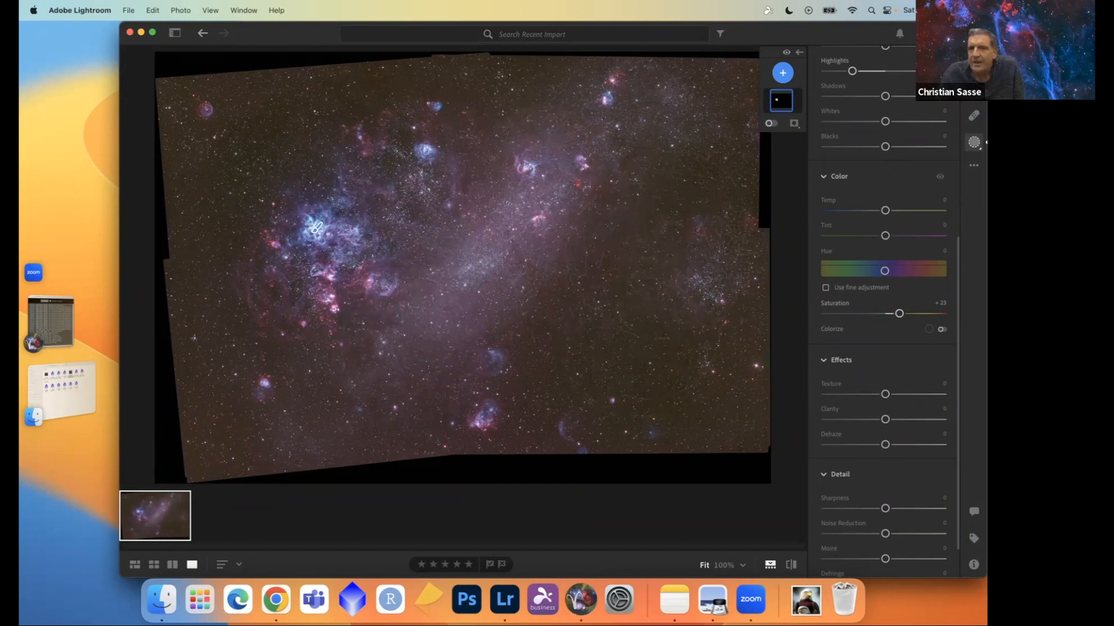
Create a second brush mask over the galaxy's diagonal bar and the faint star cloud near the image's right edge.
left_click(783, 73)
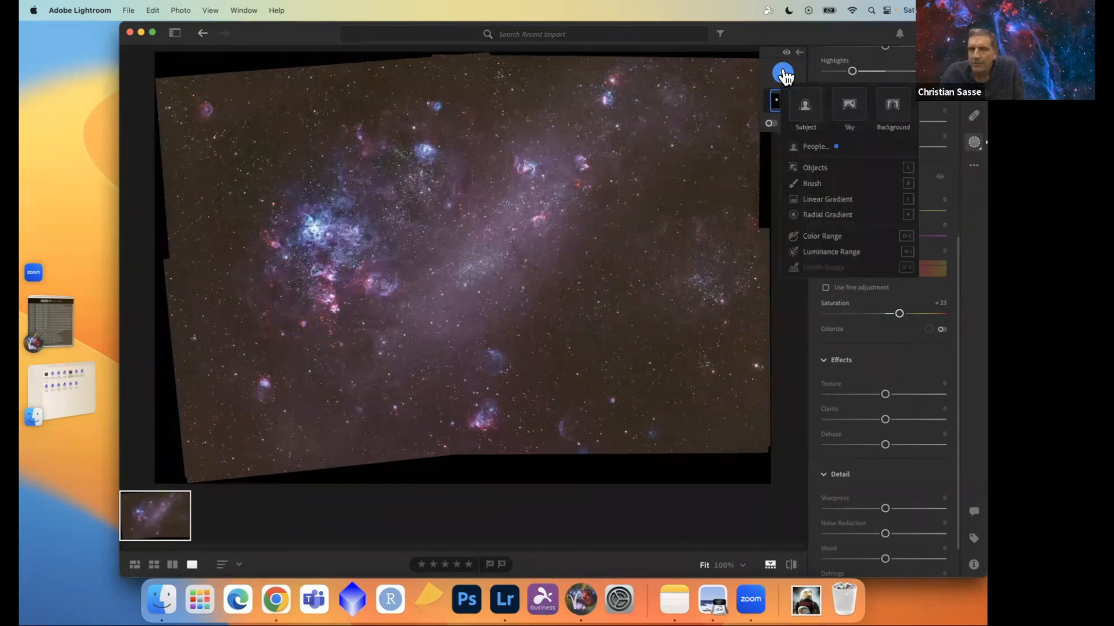
left_click(785, 74)
left_click(783, 74)
left_click(808, 184)
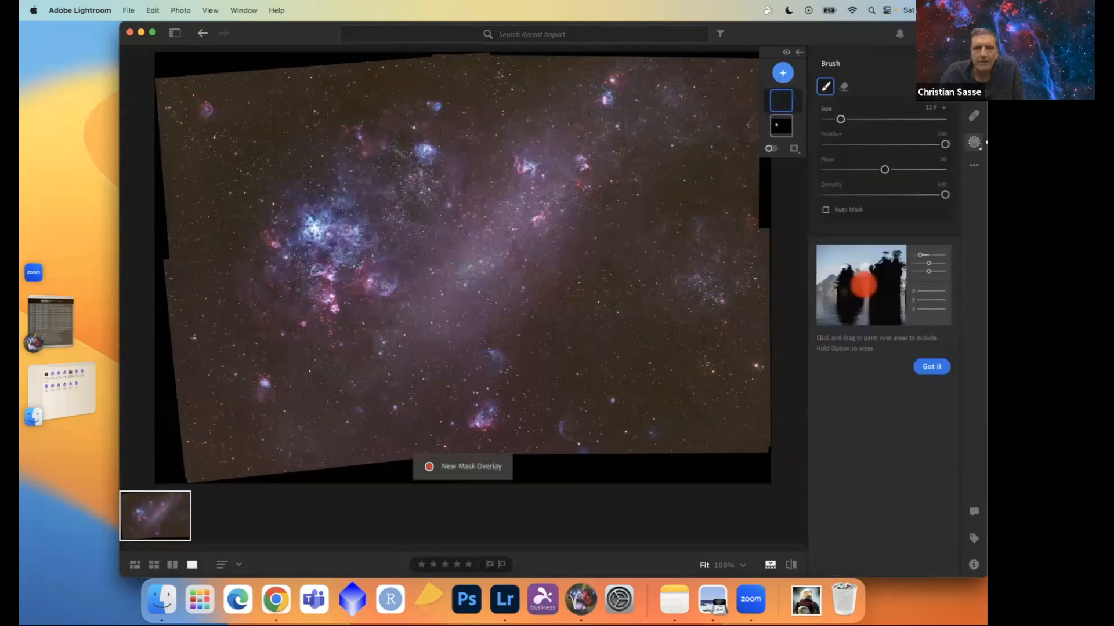
mouse_move(421, 344)
left_mouse_down()
mouse_move(387, 375)
mouse_move(458, 301)
mouse_move(411, 326)
mouse_move(466, 235)
mouse_move(511, 293)
mouse_move(527, 203)
mouse_move(490, 228)
mouse_move(536, 177)
mouse_move(629, 115)
mouse_move(588, 193)
mouse_move(552, 194)
mouse_move(580, 124)
mouse_move(385, 373)
mouse_move(491, 268)
mouse_move(479, 264)
mouse_move(520, 176)
mouse_move(455, 297)
mouse_move(542, 159)
mouse_move(571, 142)
left_mouse_up()
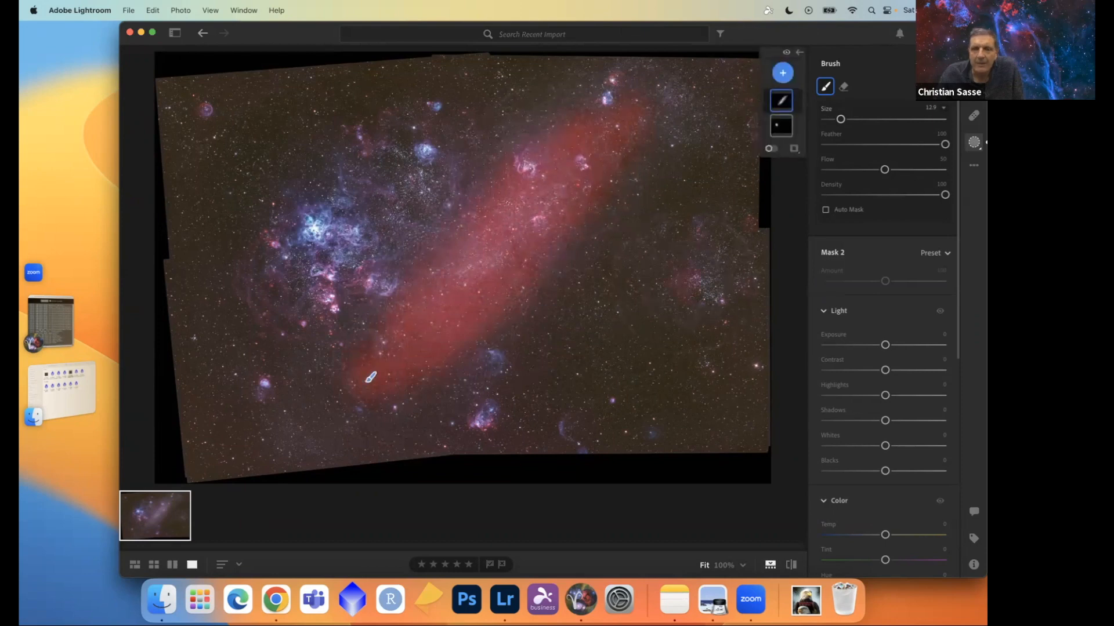
mouse_move(683, 281)
left_mouse_down()
mouse_move(736, 274)
mouse_move(721, 261)
mouse_move(712, 286)
mouse_move(738, 266)
left_mouse_up()
Raise the Shadows of the galaxy-bar mask to +72.
scroll(874, 402, "down", 5)
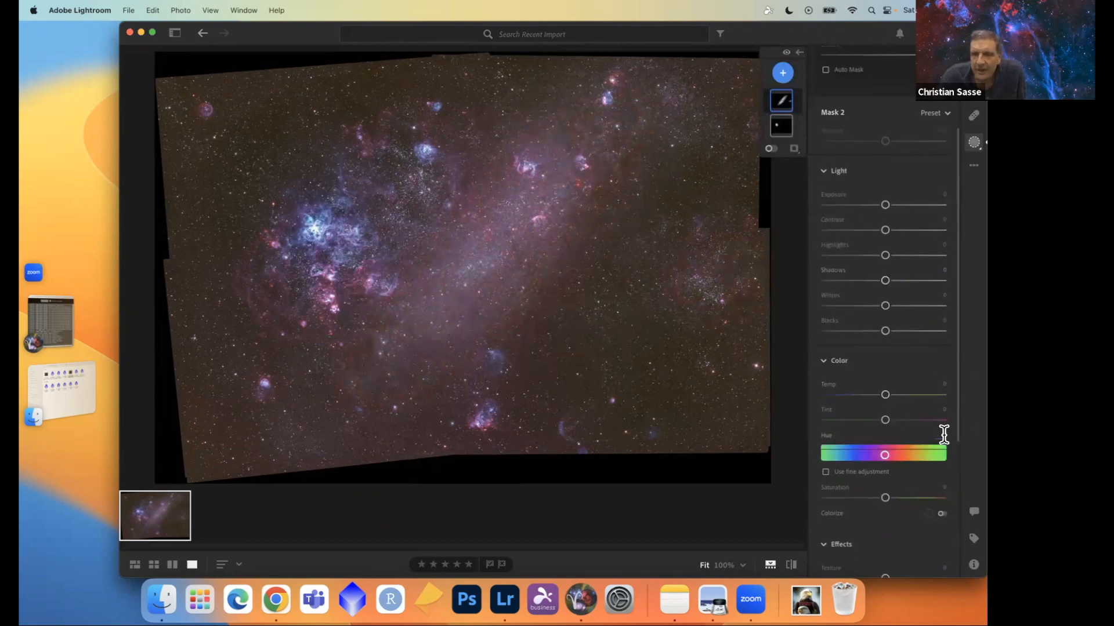
scroll(943, 439, "down", 1)
scroll(944, 434, "down", 8)
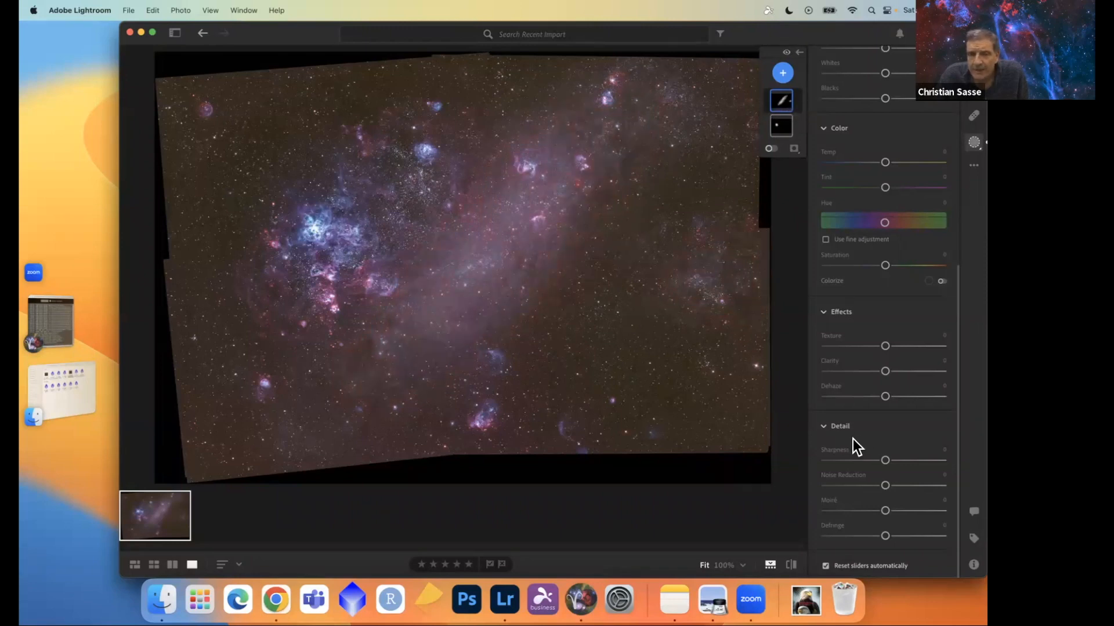
scroll(864, 444, "up", 2)
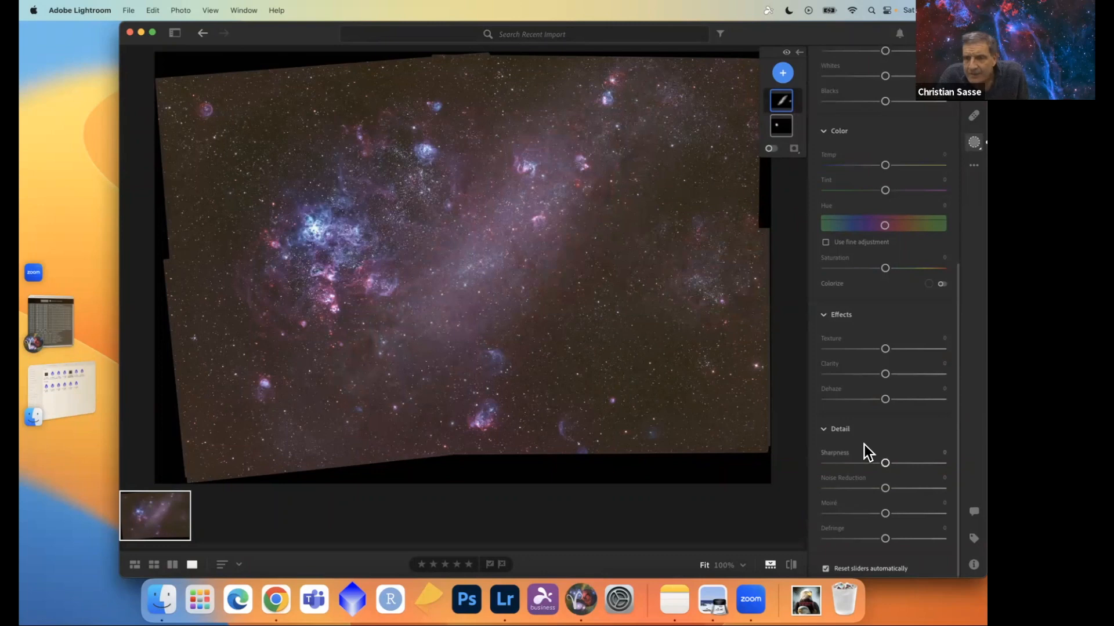
scroll(864, 444, "up", 8)
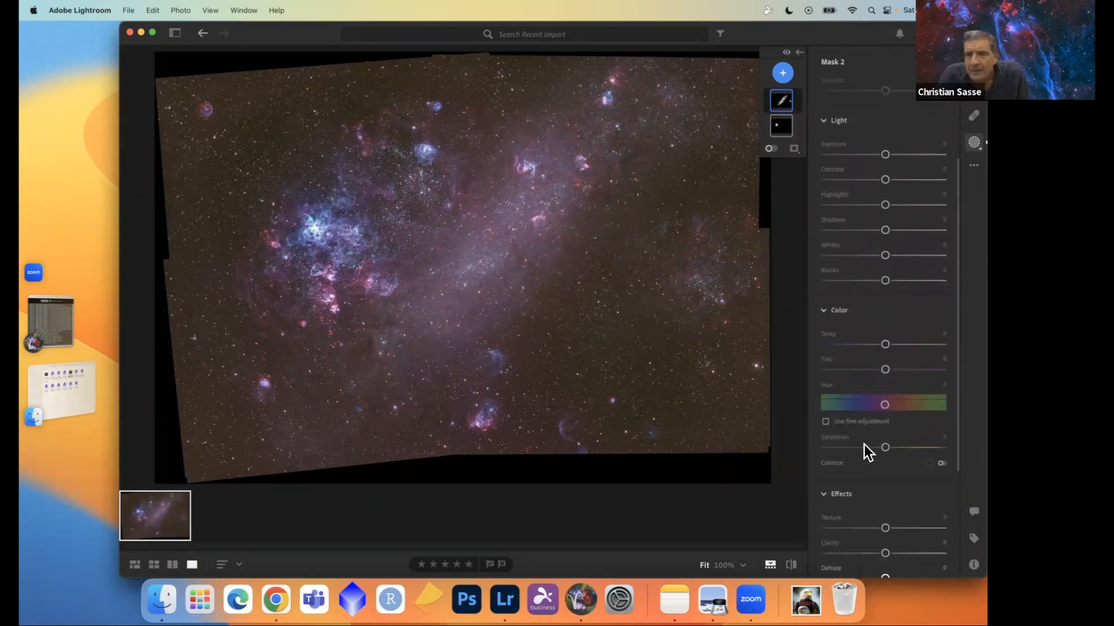
scroll(864, 444, "up", 3)
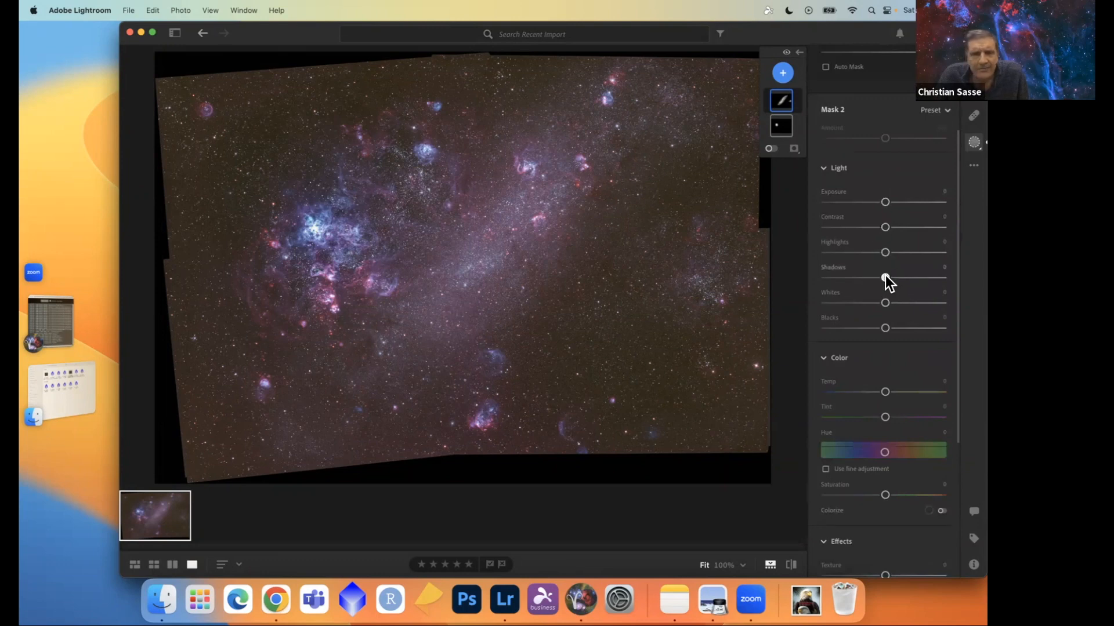
left_click_drag(885, 278, 927, 278)
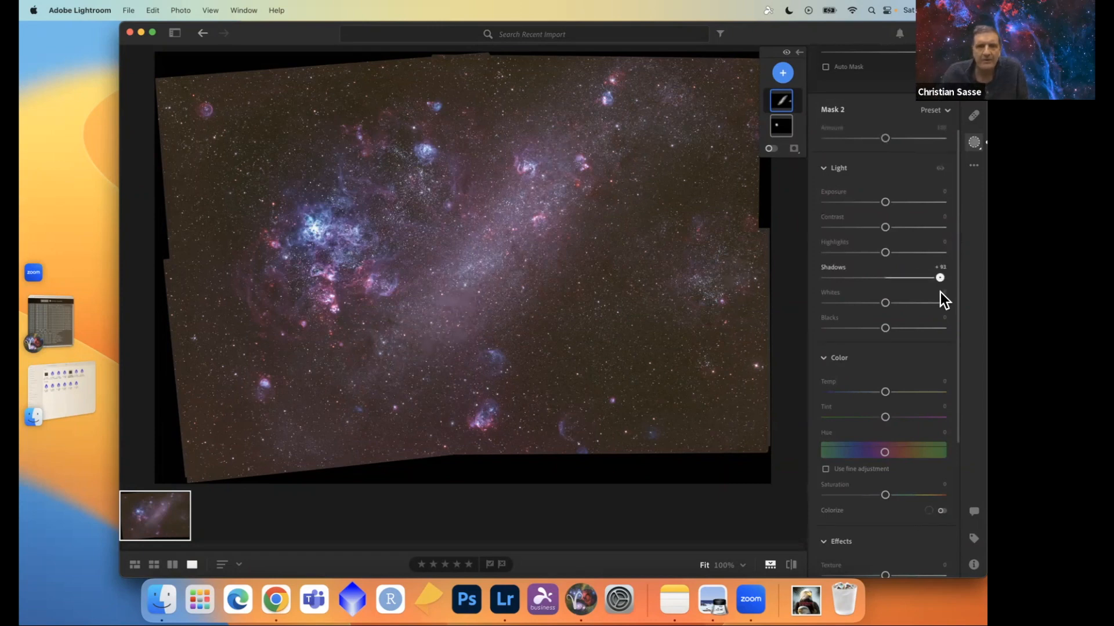
left_click_drag(933, 298, 929, 298)
Cool the galaxy-bar mask by setting its Temp to -21.
scroll(930, 298, "down", 3)
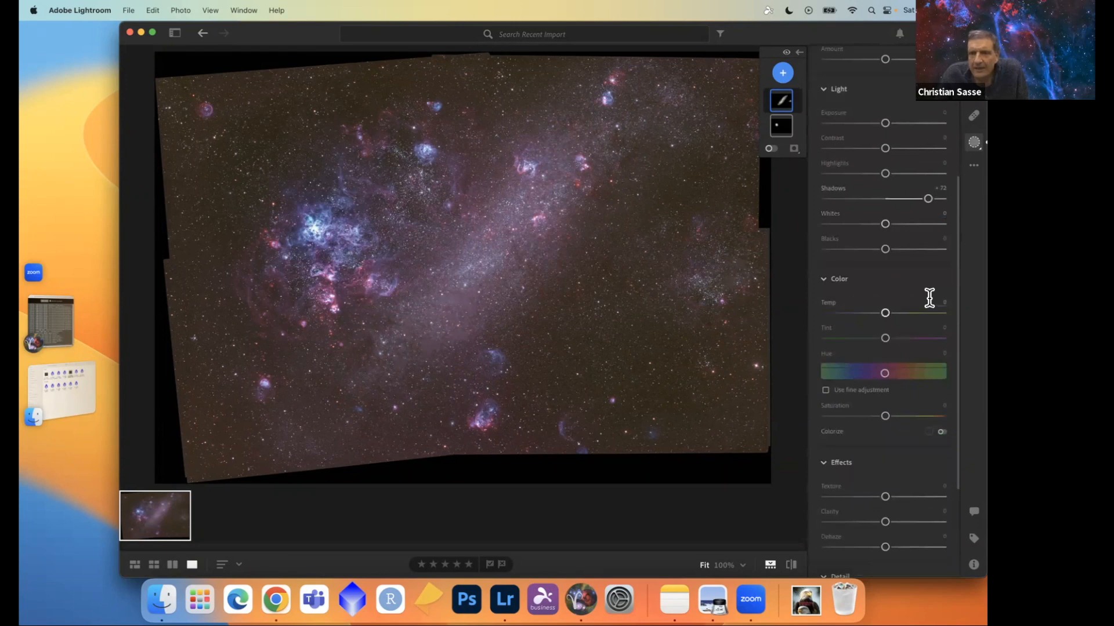
mouse_move(886, 314)
left_mouse_down()
mouse_move(864, 315)
mouse_move(892, 319)
mouse_move(871, 321)
left_mouse_up()
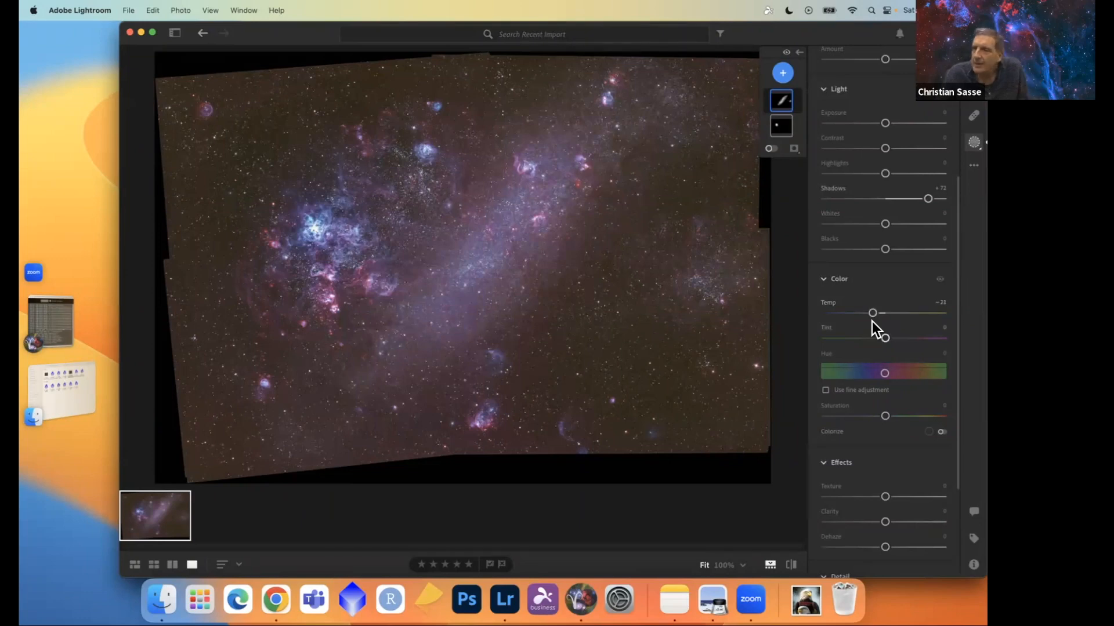
scroll(872, 321, "down", 2)
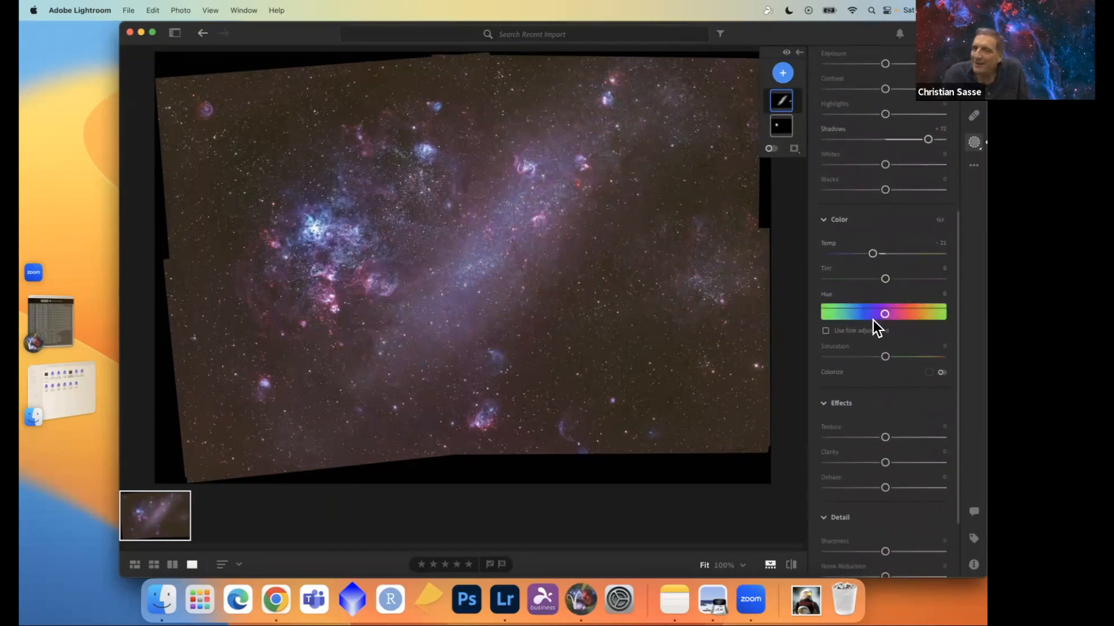
scroll(872, 320, "down", 3)
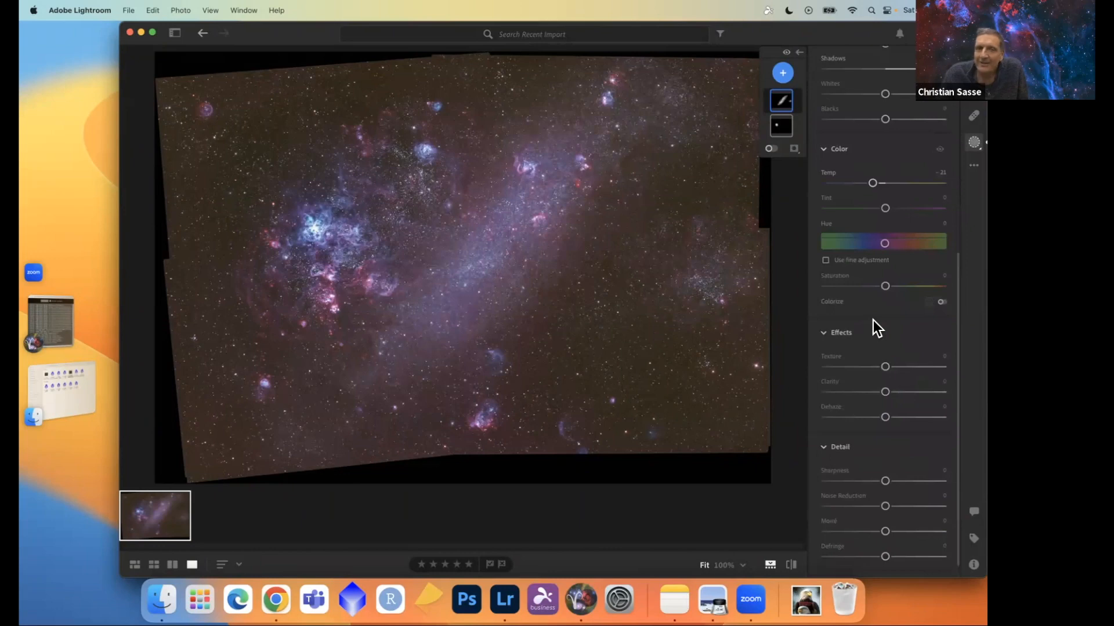
scroll(872, 320, "down", 1)
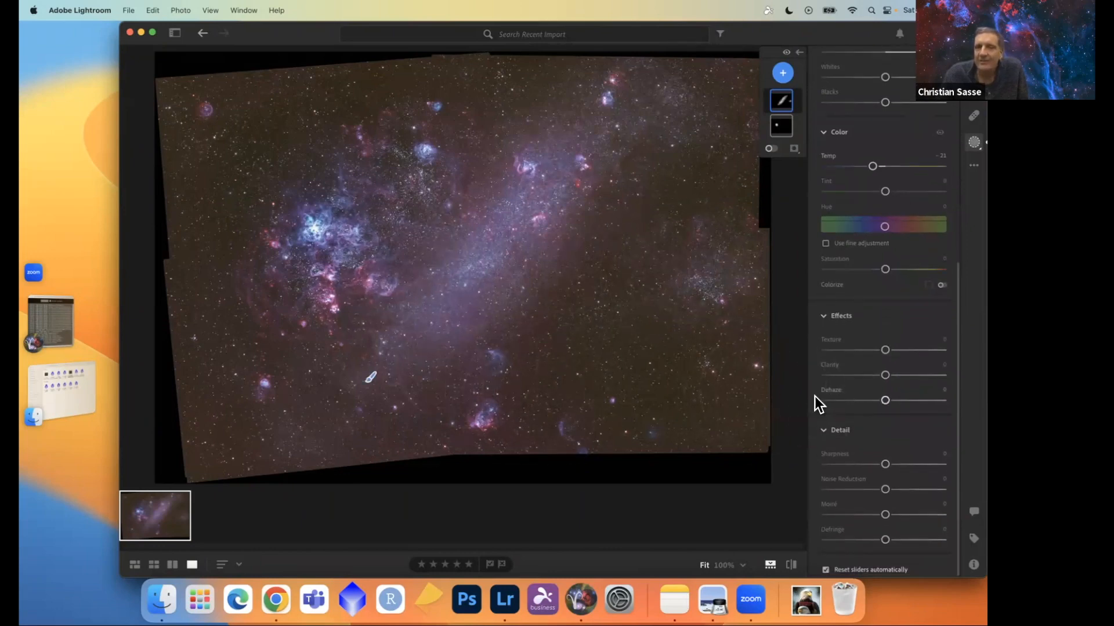
scroll(816, 398, "up", 10)
scroll(817, 398, "up", 3)
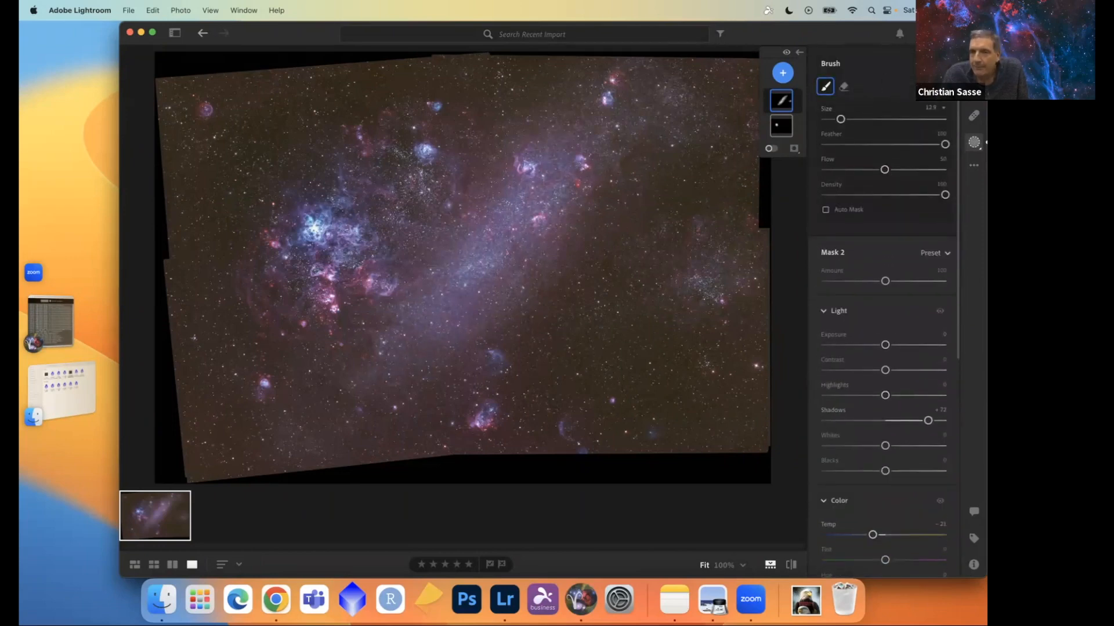
Leave masking and raise the whole mosaic's Contrast to +28 in the global edit settings.
key("e")
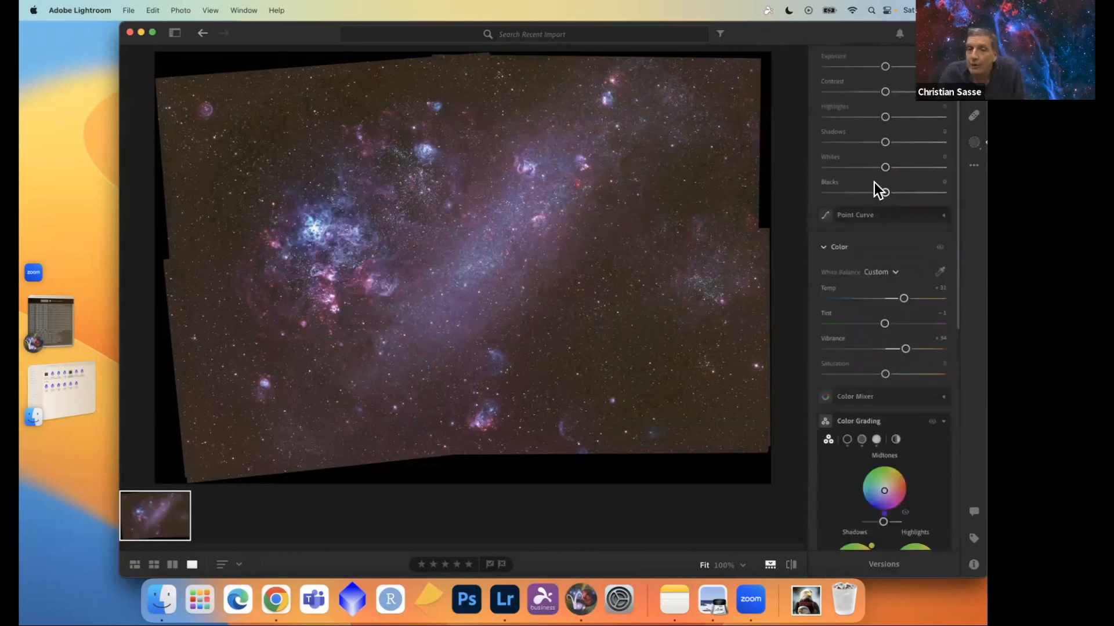
scroll(875, 185, "up", 3)
scroll(874, 181, "up", 1)
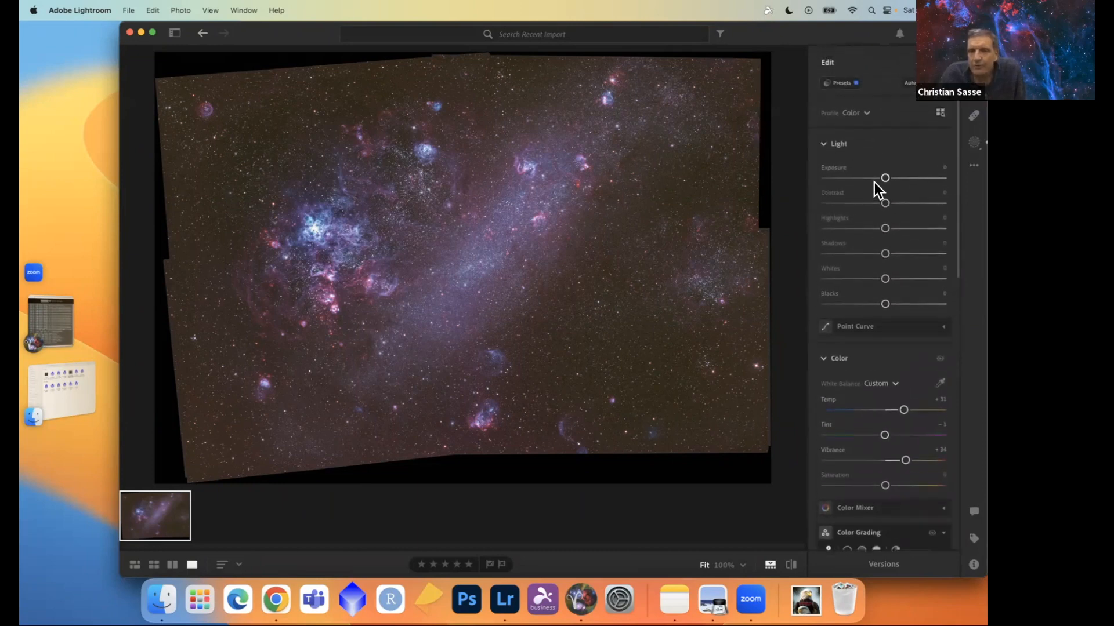
left_click_drag(885, 207, 897, 210)
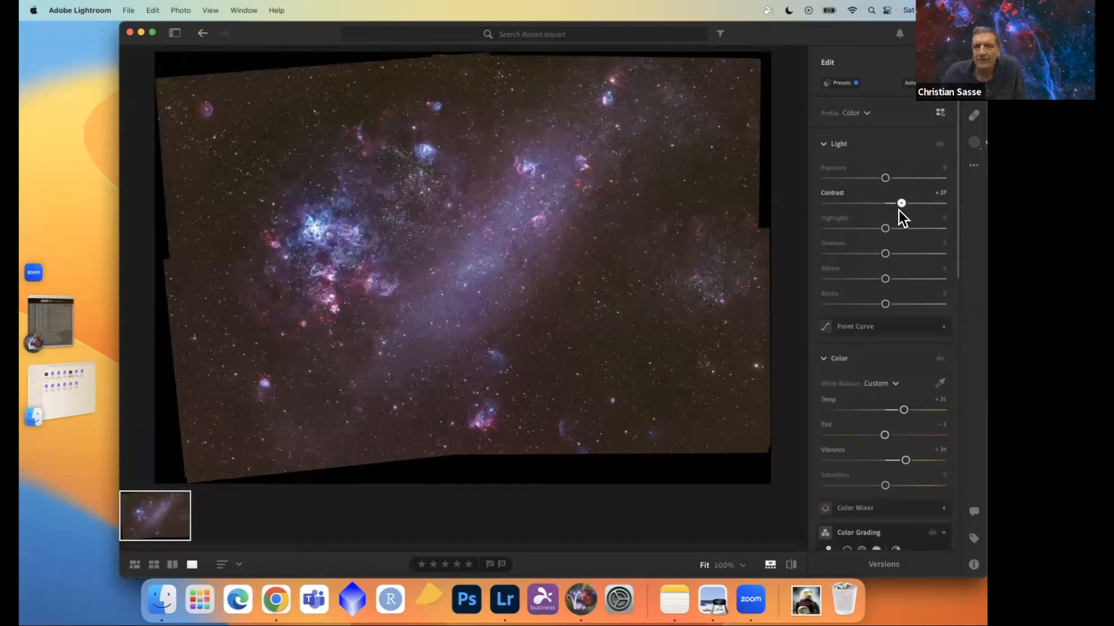
left_click_drag(899, 210, 899, 210)
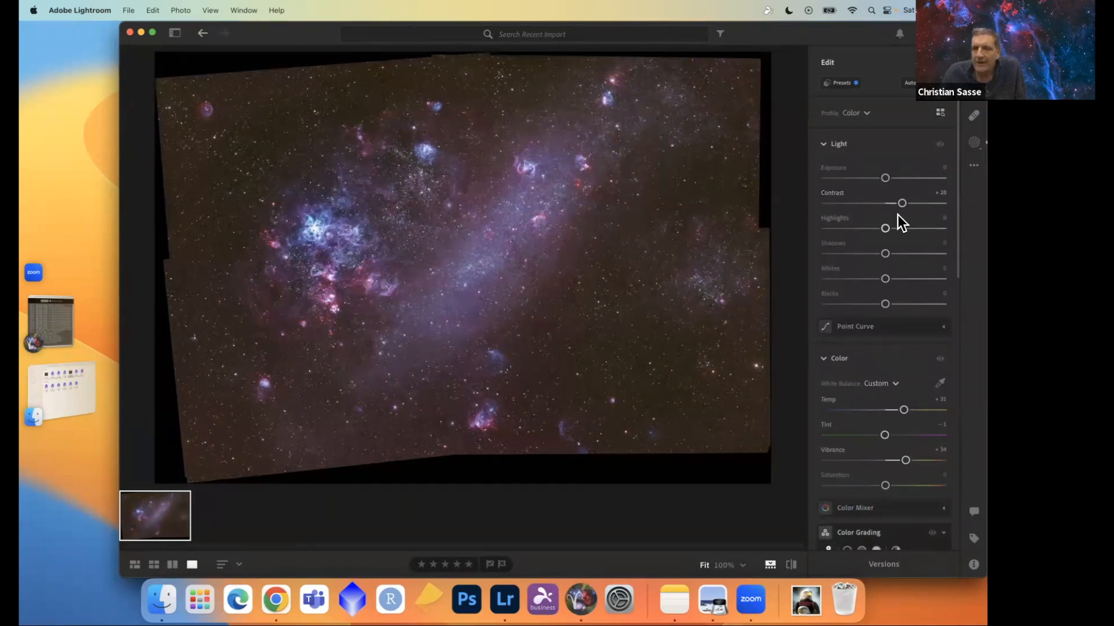
scroll(891, 275, "down", 10)
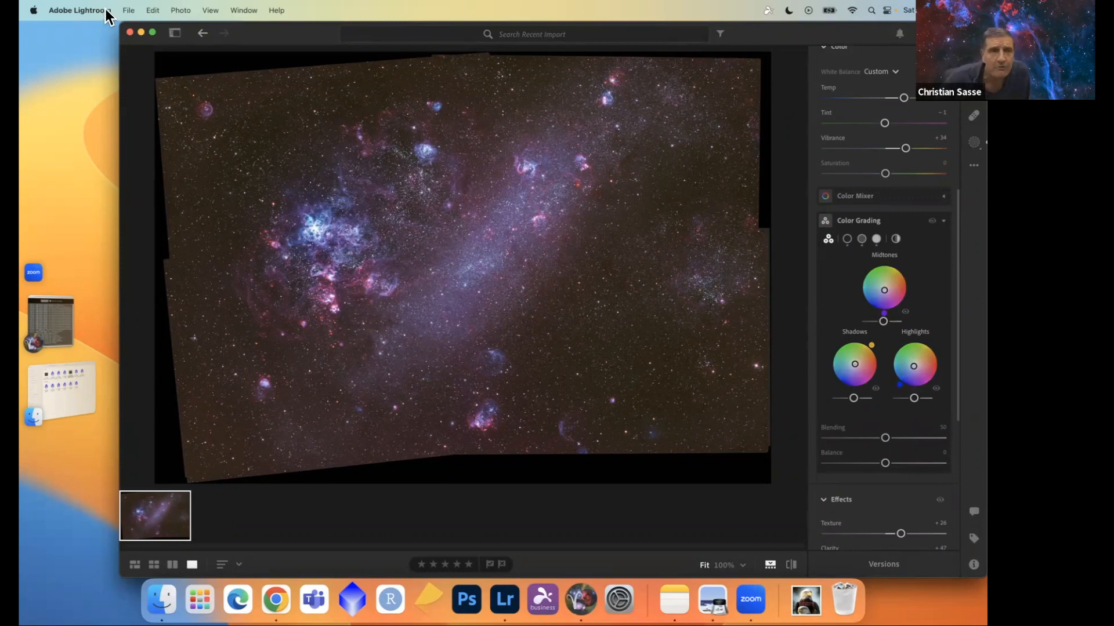
Export the mosaic as a small 16-bit uncompressed TIF in Adobe RGB to the LMC 2 Work Directory folder.
left_click(125, 10)
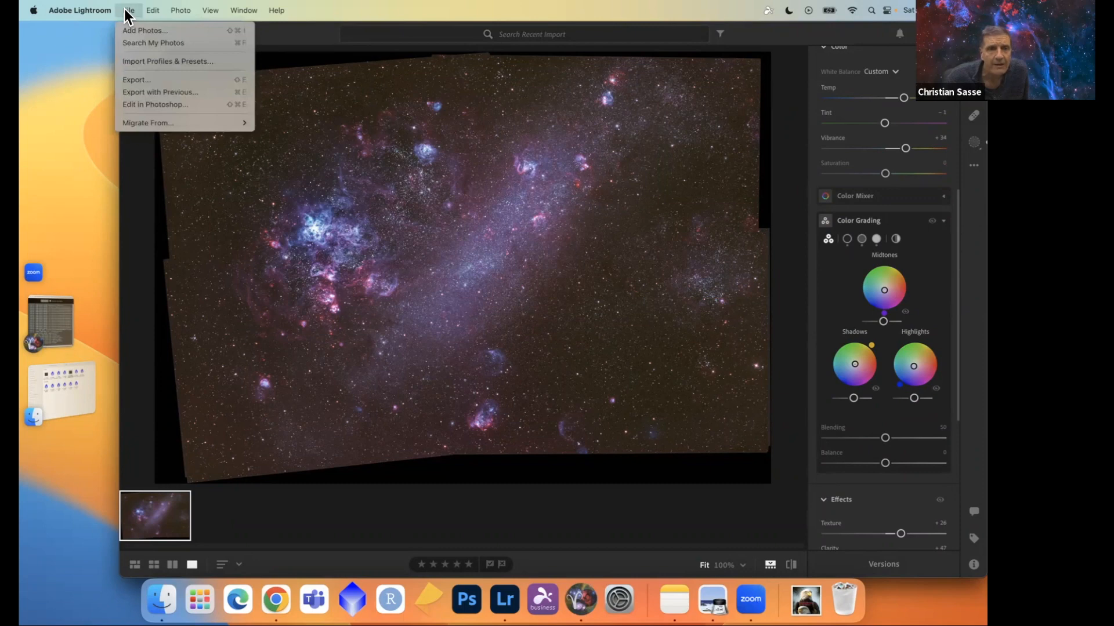
left_click(134, 79)
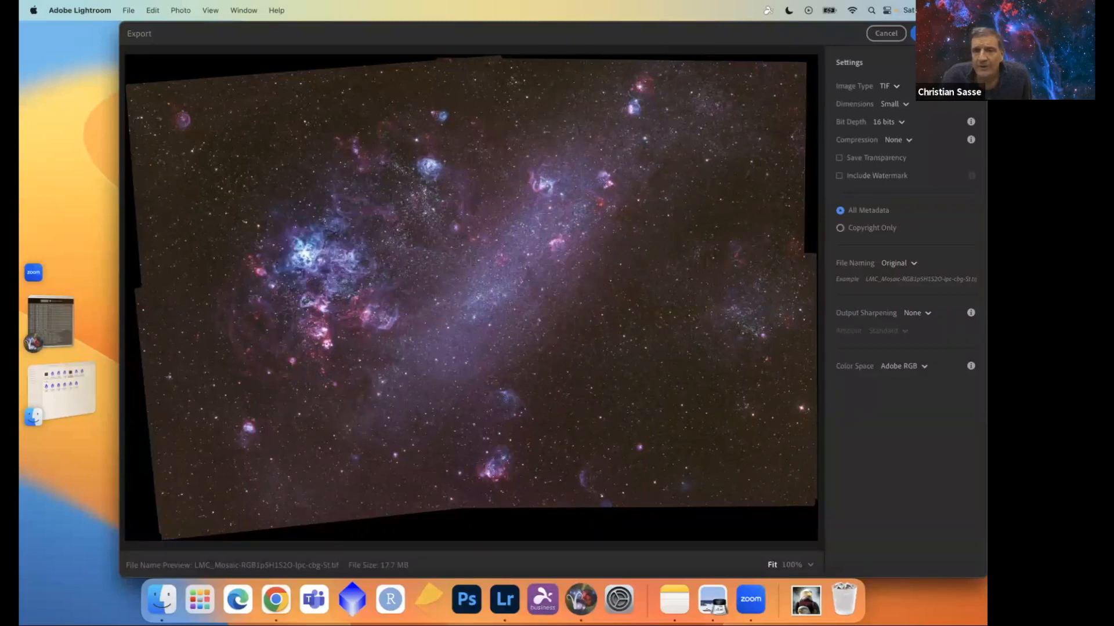
left_click(934, 33)
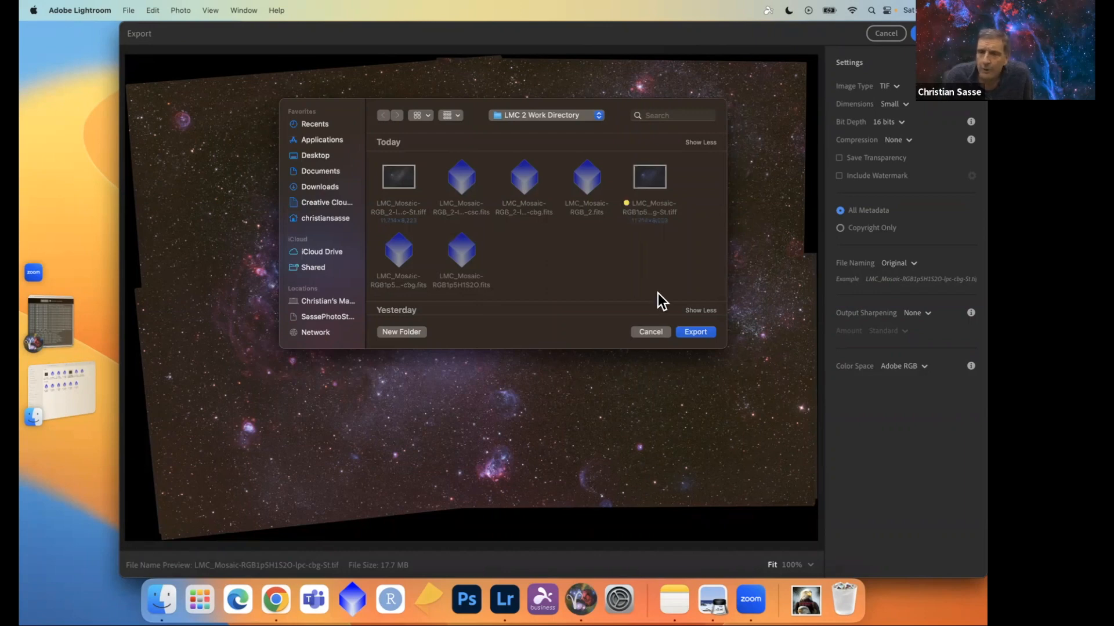
left_click(695, 333)
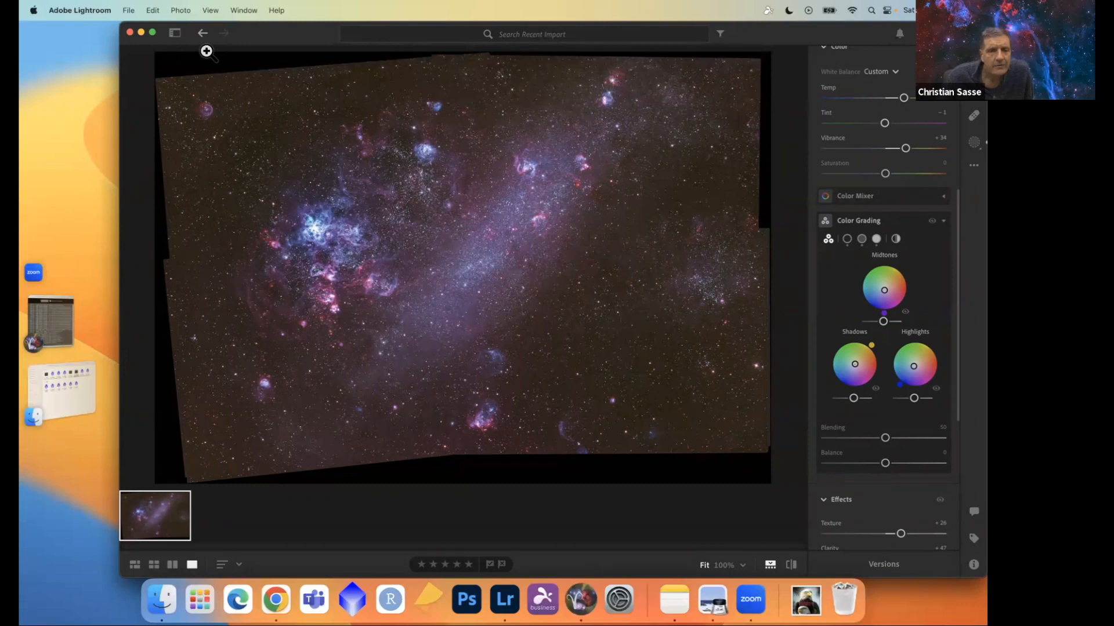
Select the exported LMC mosaic TIF in Finder's LMC 2 Work Directory and quit Lightroom.
left_click(161, 600)
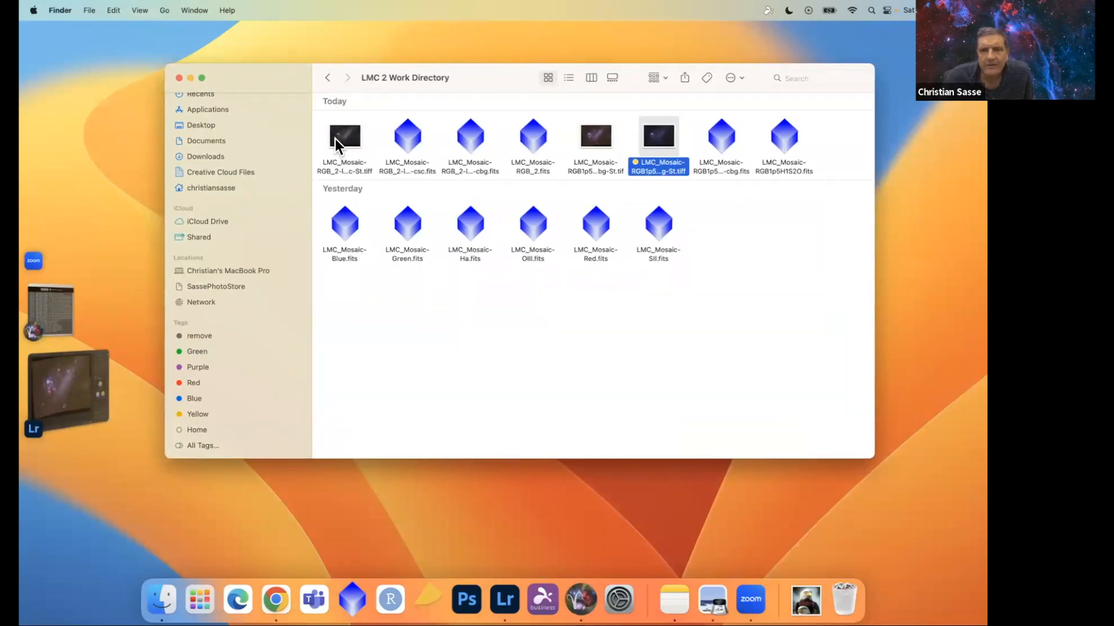
left_click(598, 137)
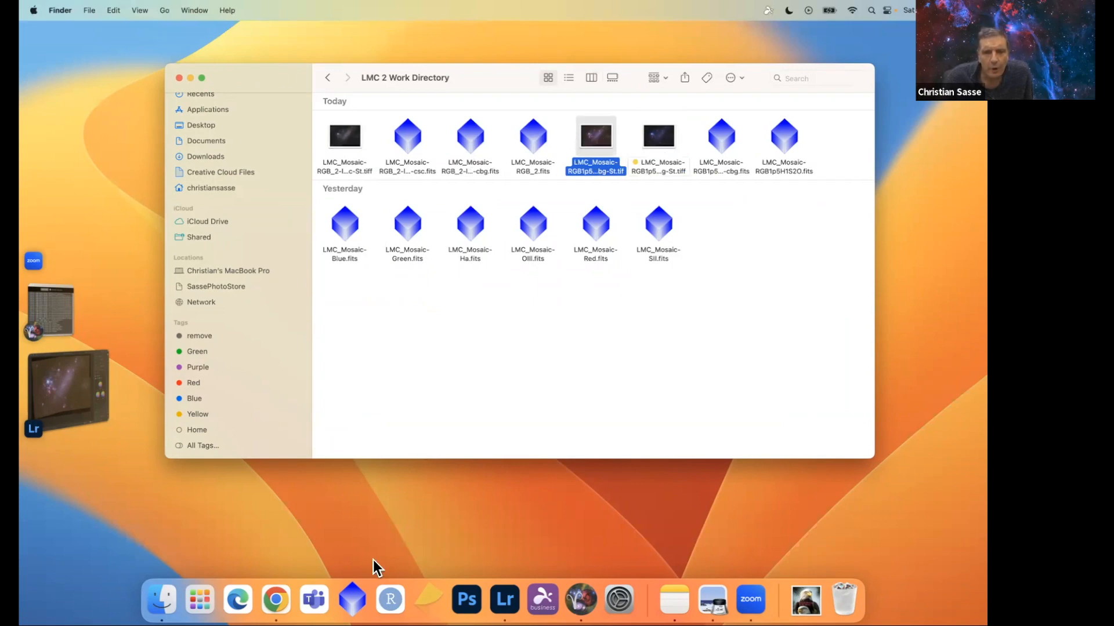
left_click(505, 601)
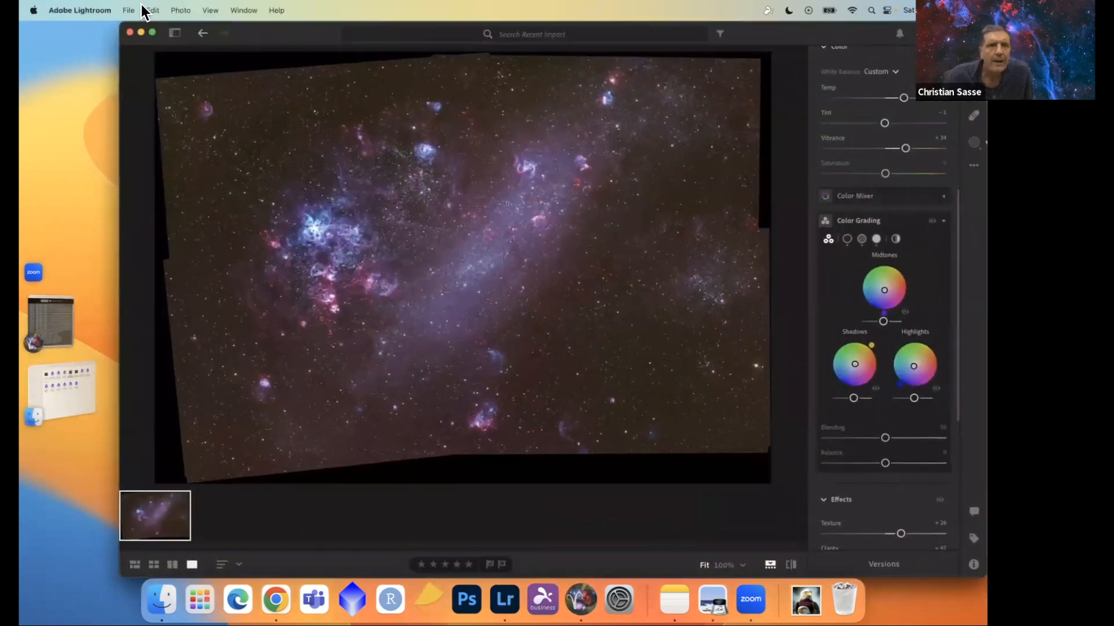
left_click(97, 10)
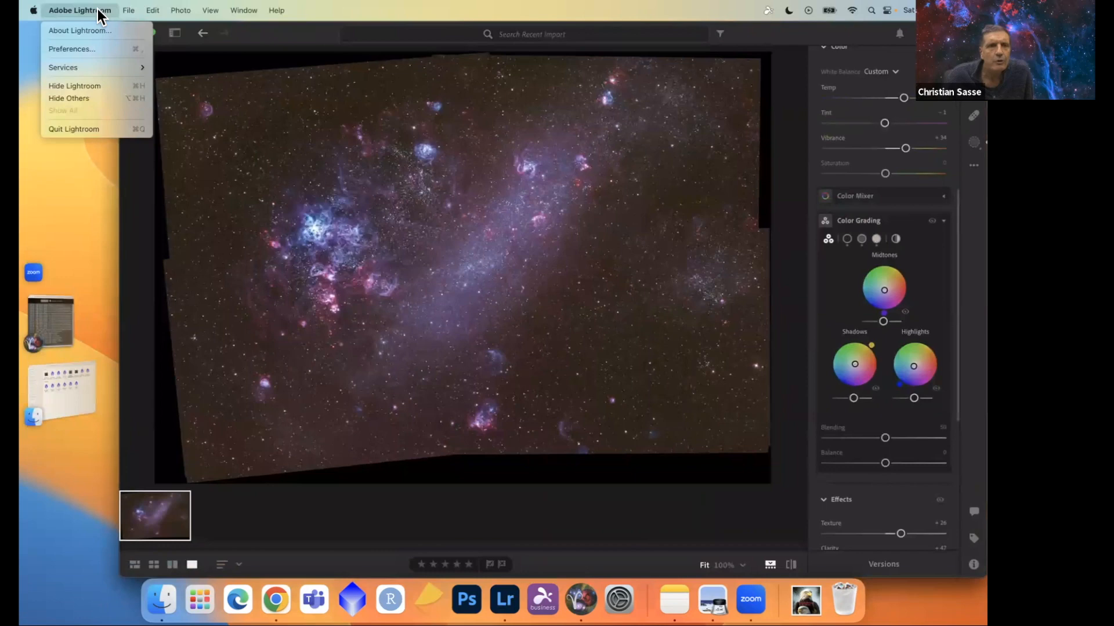
left_click(79, 128)
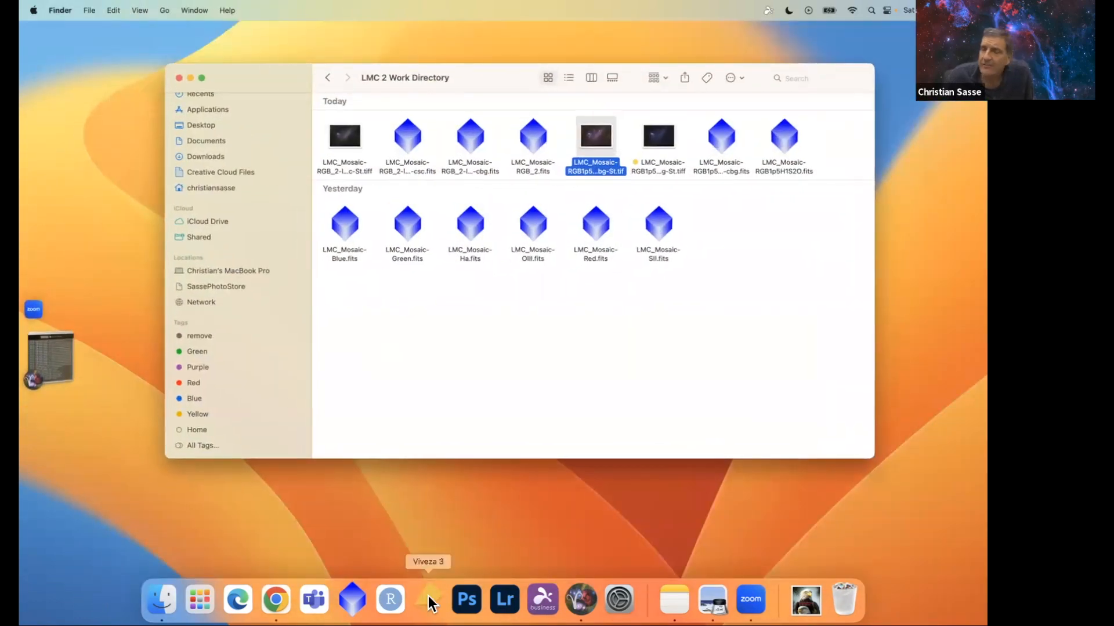
Switch to Viveza 3 and open the yellow-tagged 11,714×8,223 LMC_Mosaic-RGB1p5 TIFF from the LMC 2 Work Directory folder.
left_click(428, 597)
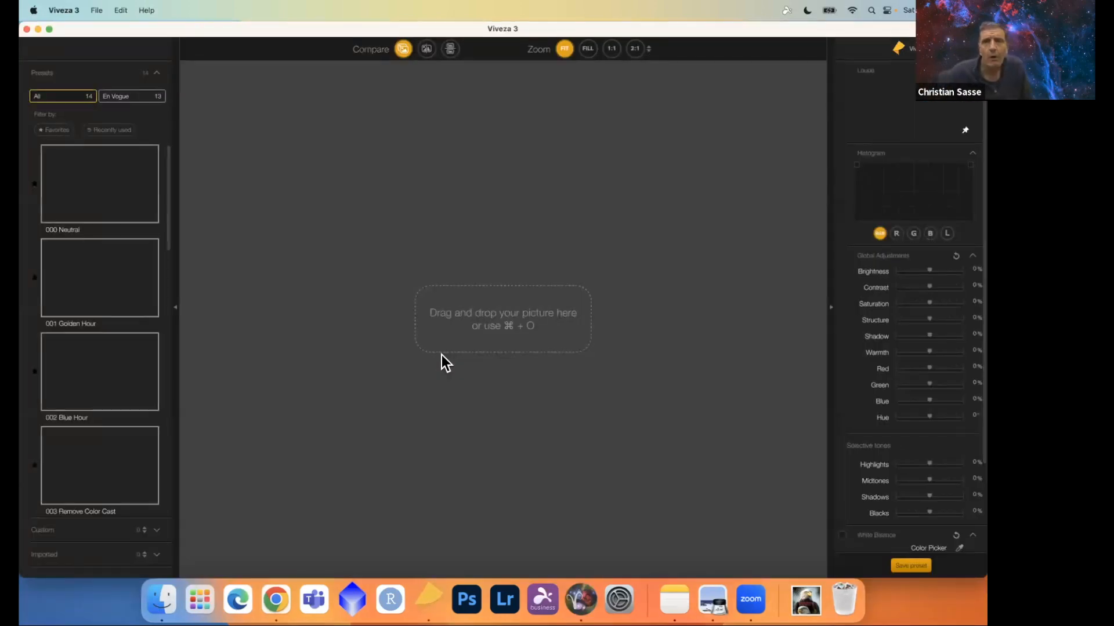
left_click(98, 9)
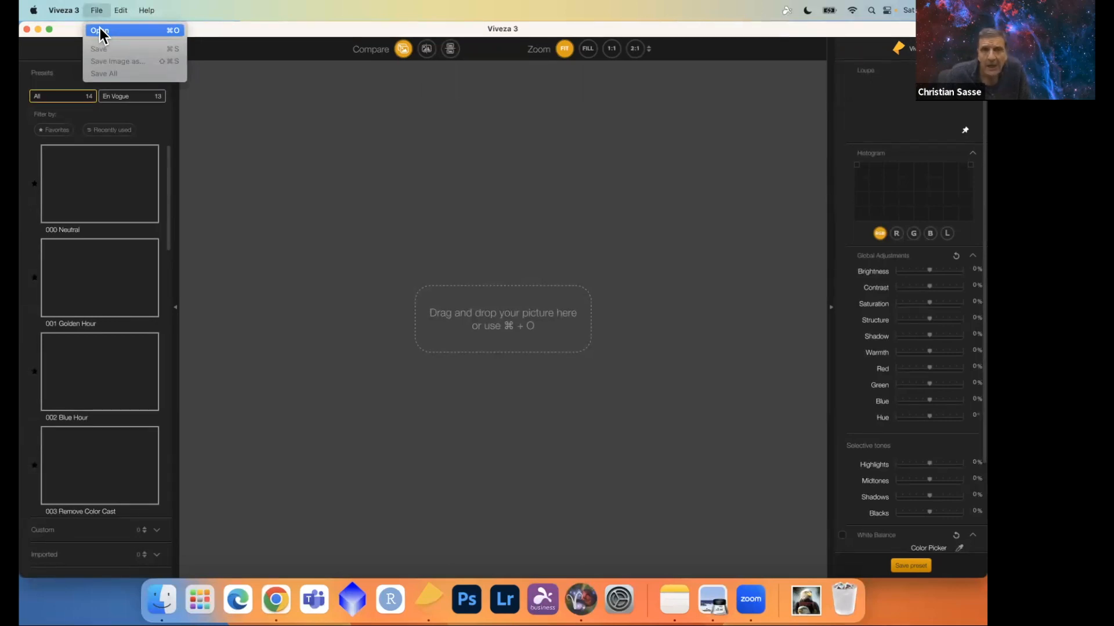
left_click(100, 31)
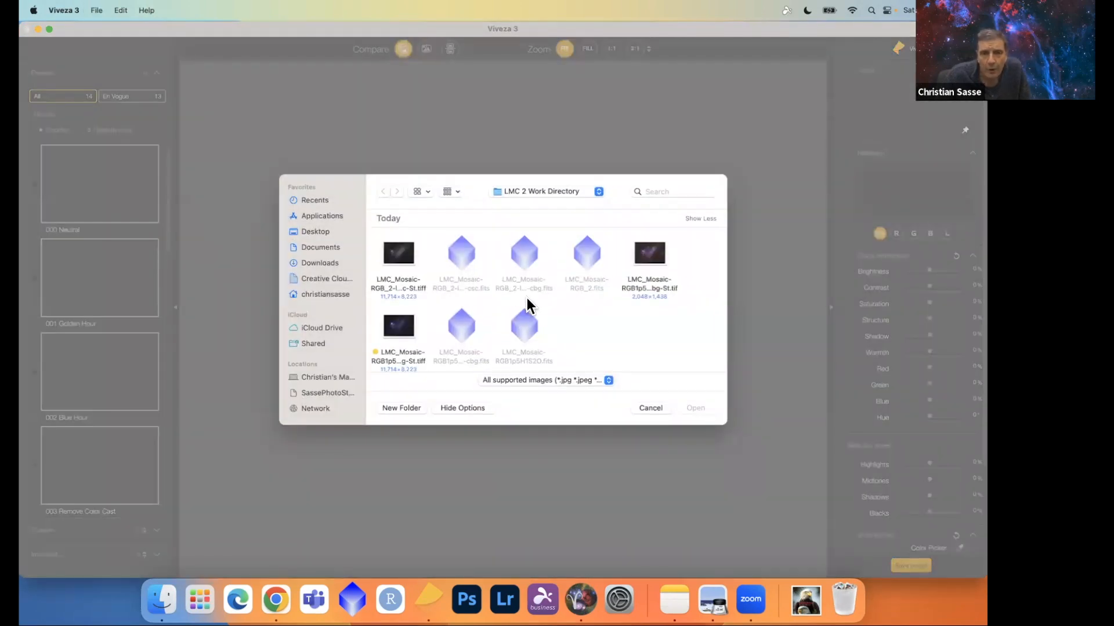
left_click(400, 327)
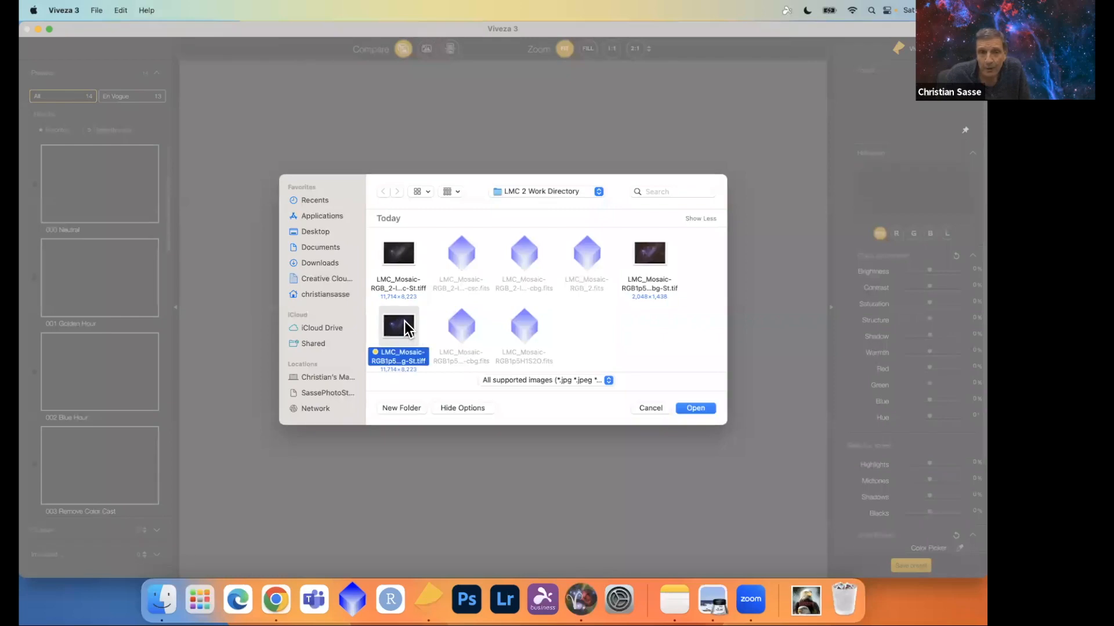
left_click(704, 407)
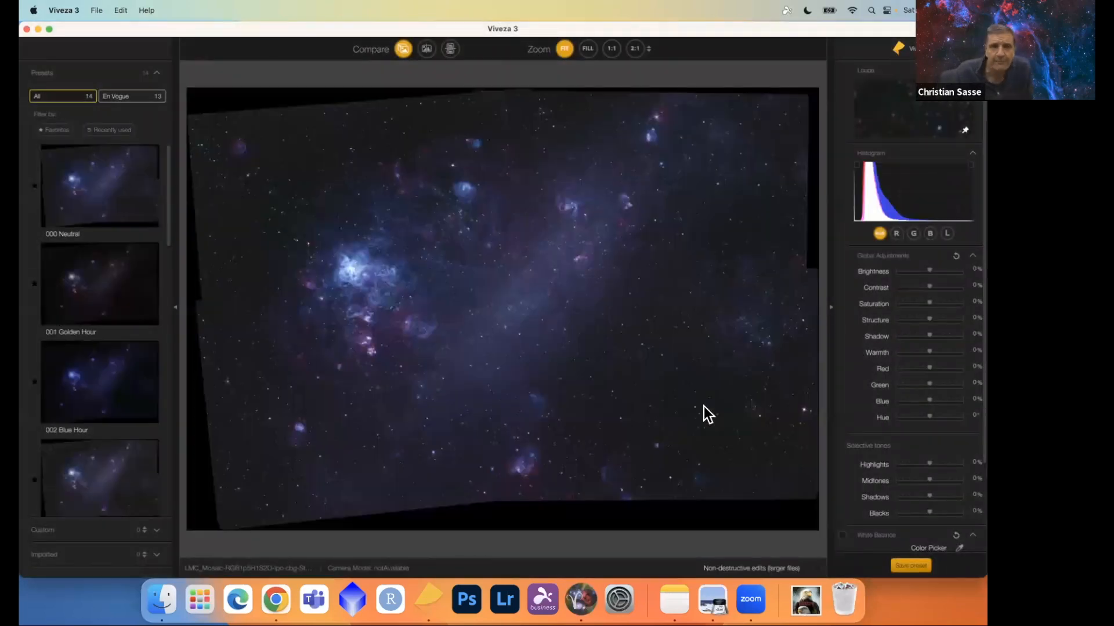
Apply the 012 Warm It Up preset to the mosaic and lower the global Highlights to -2%.
scroll(104, 281, "down", 10)
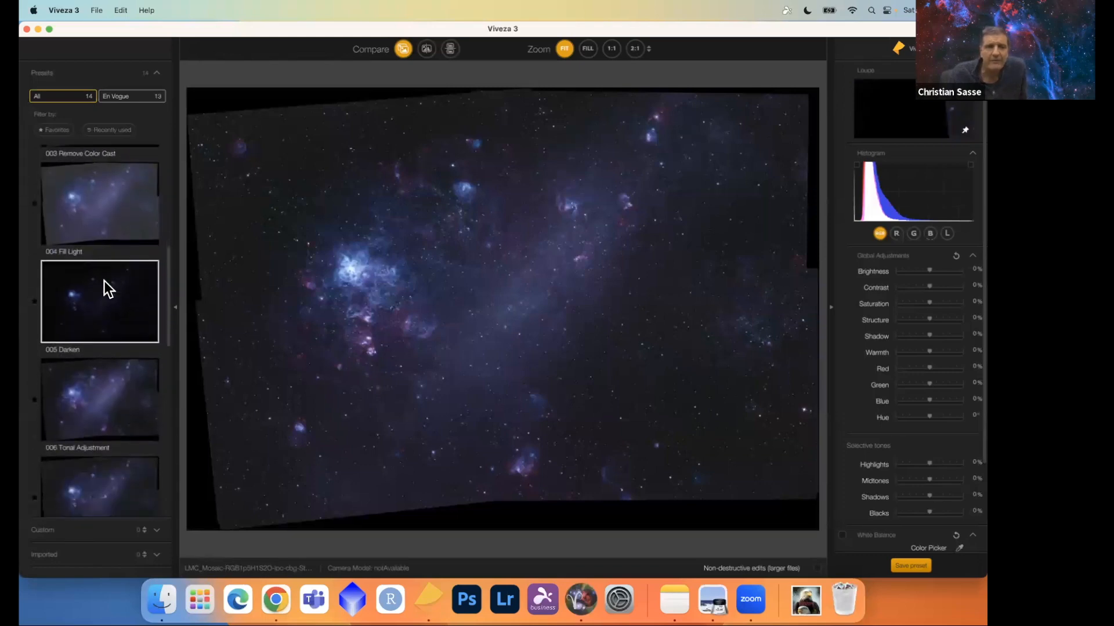
scroll(104, 280, "down", 7)
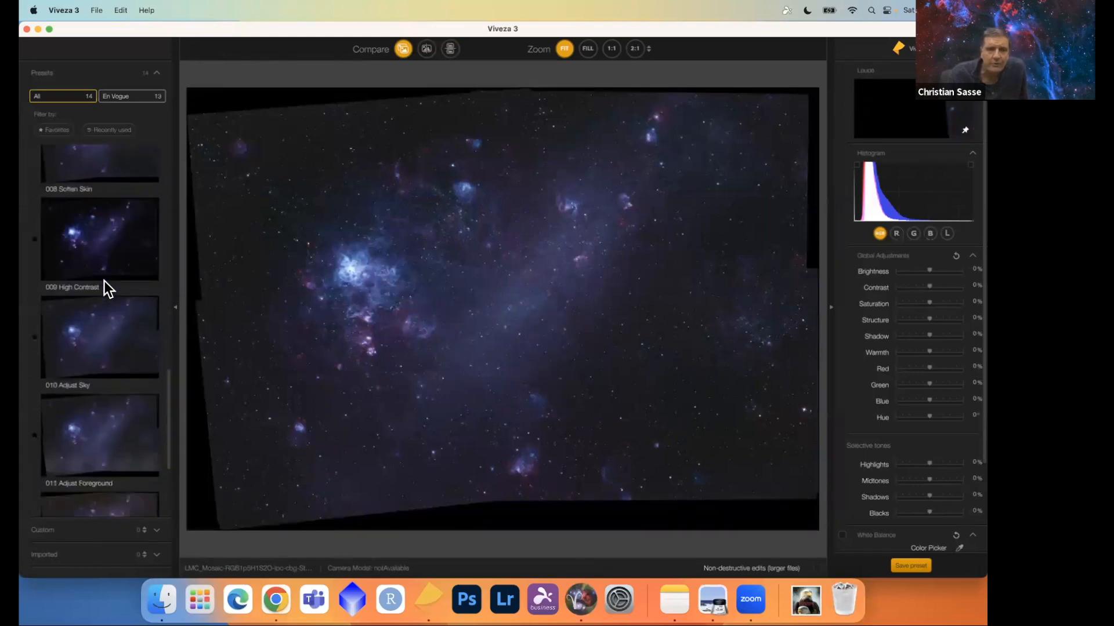
left_click(113, 392)
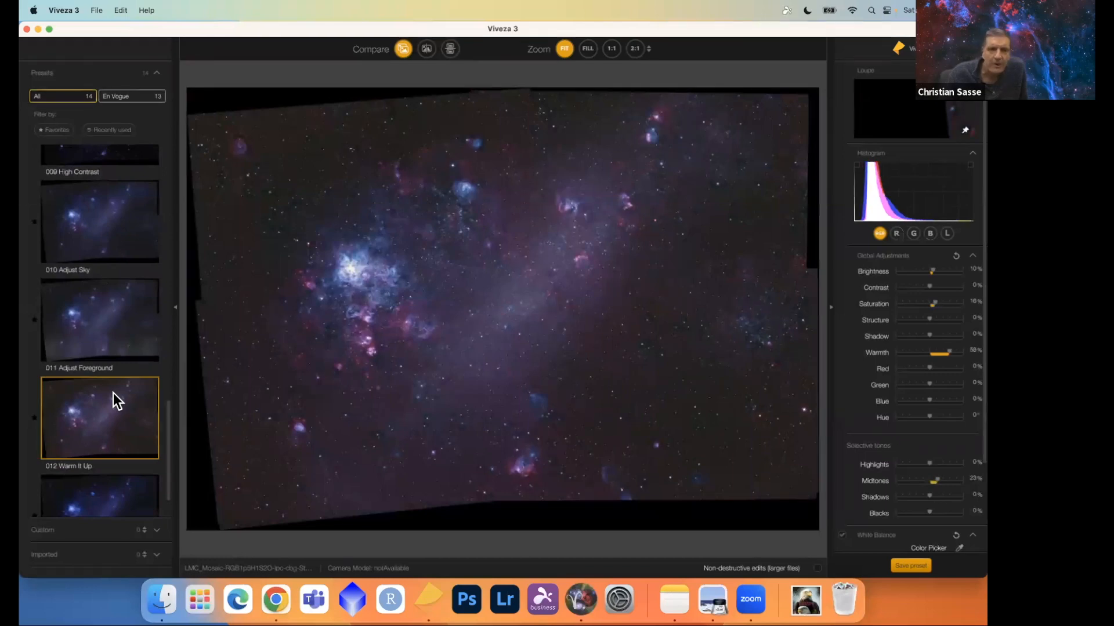
scroll(113, 392, "down", 3)
scroll(113, 392, "up", 2)
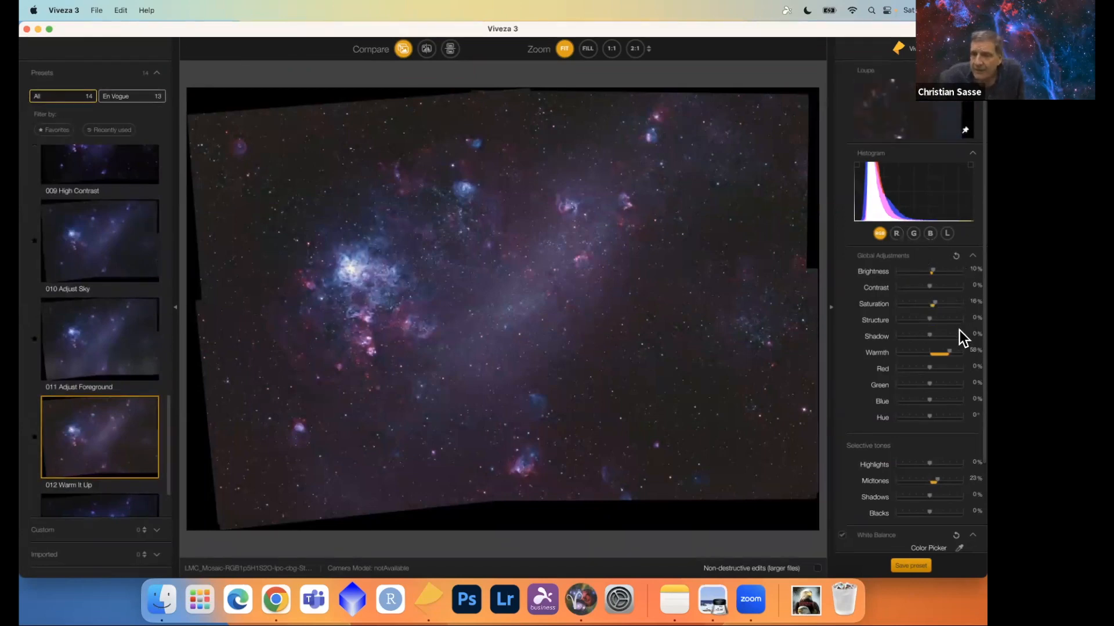
scroll(953, 324, "down", 2)
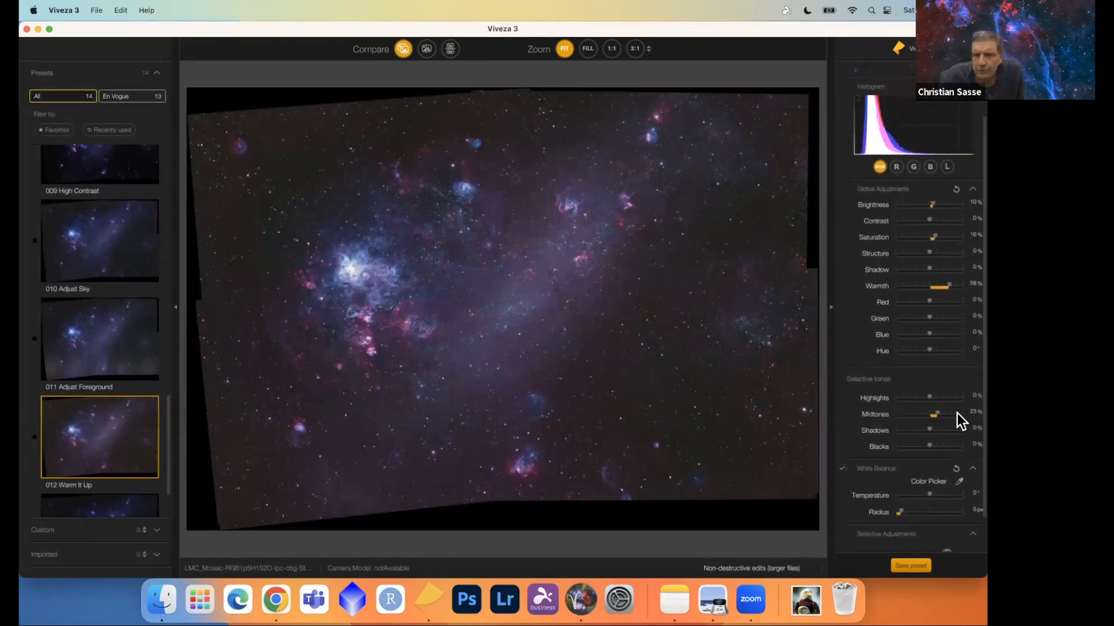
mouse_move(930, 397)
left_mouse_down()
mouse_move(918, 399)
mouse_move(926, 400)
left_mouse_up()
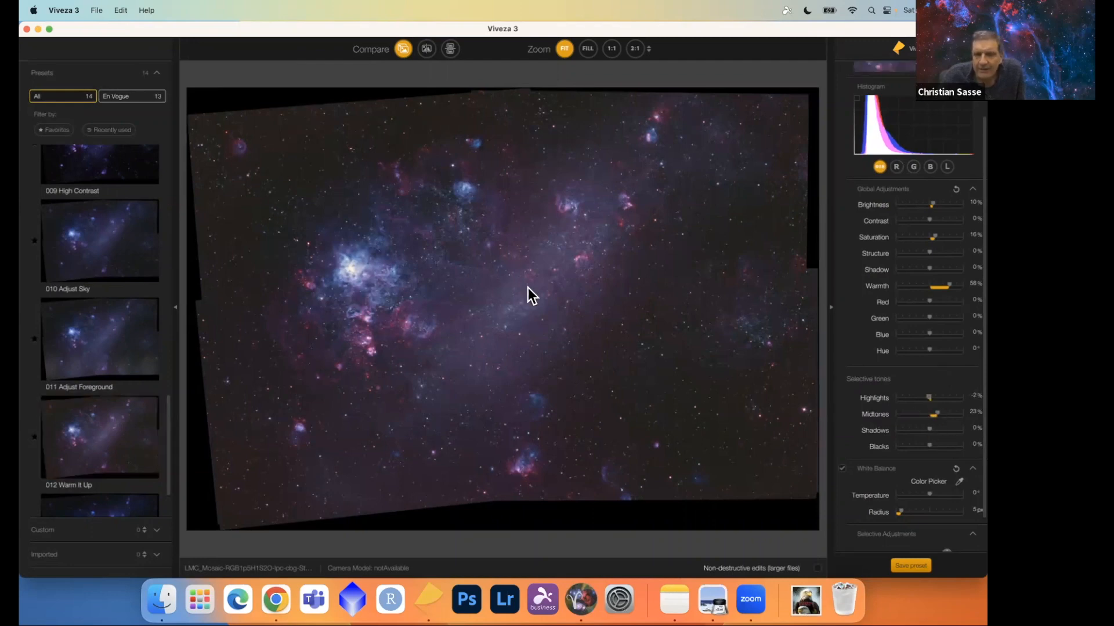
Add a control point on the core of the brightest blue nebula and slightly enlarge its circle of influence.
scroll(883, 387, "down", 3)
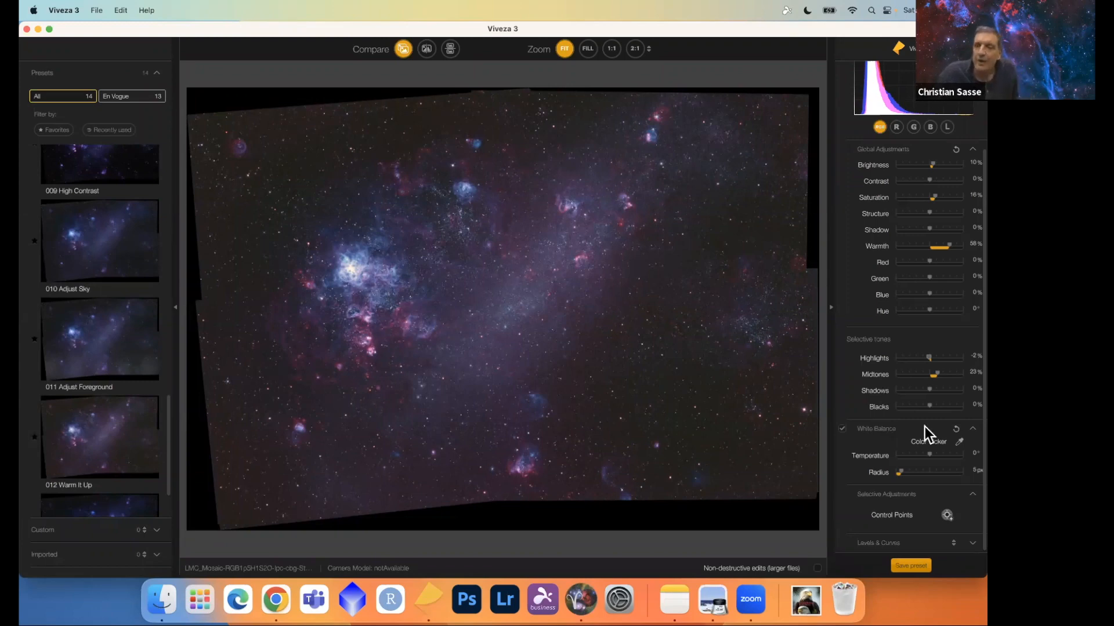
left_click(946, 516)
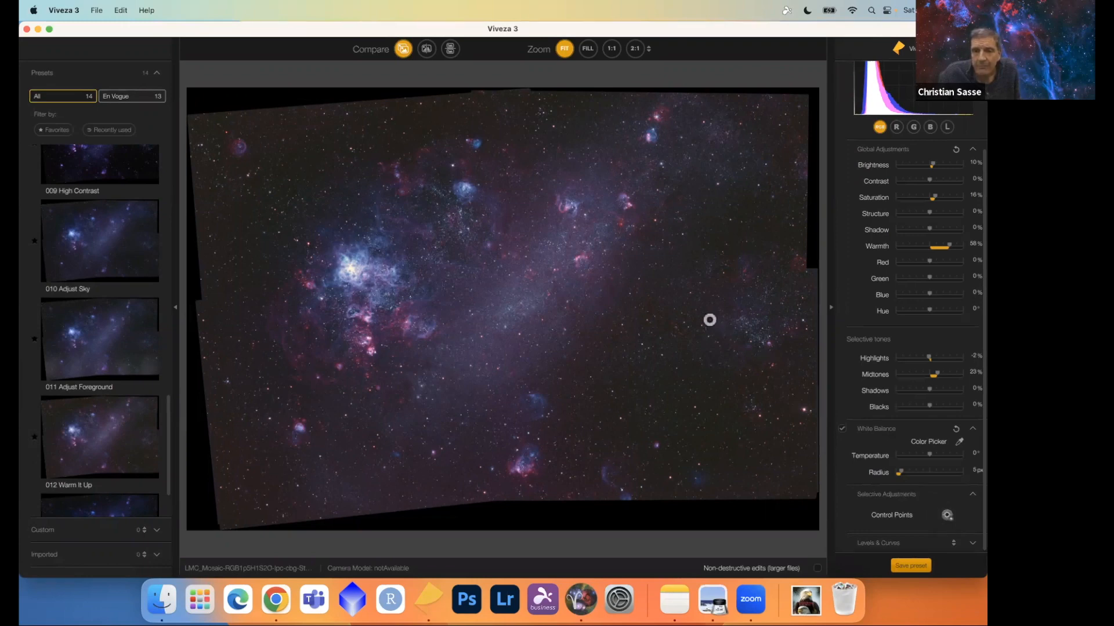
left_click(356, 269)
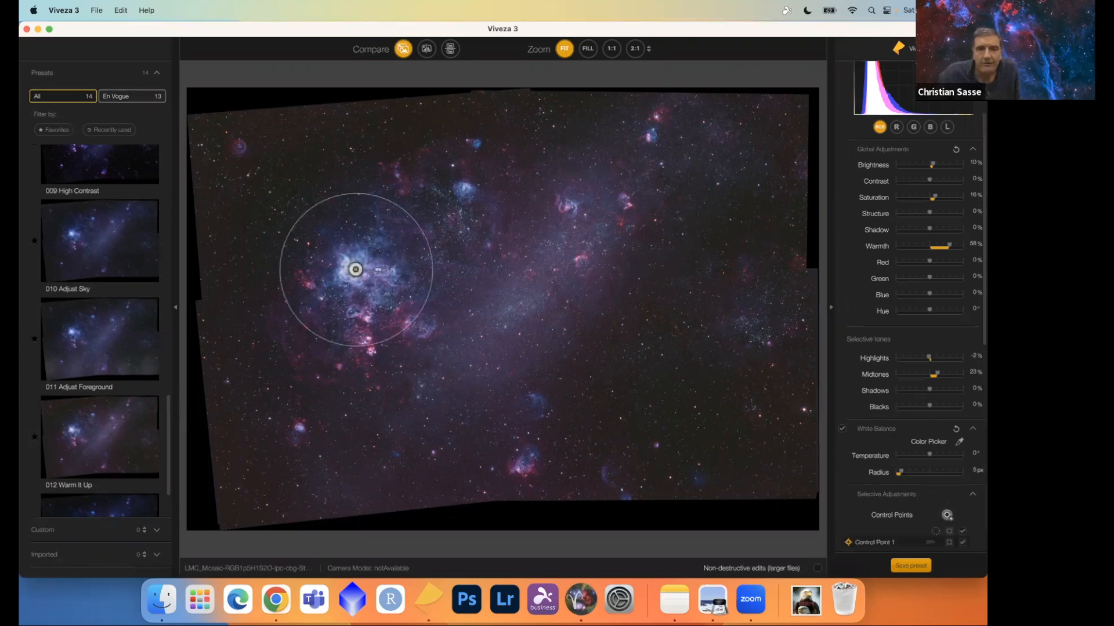
mouse_move(428, 278)
left_mouse_down()
mouse_move(462, 291)
mouse_move(429, 294)
left_mouse_up()
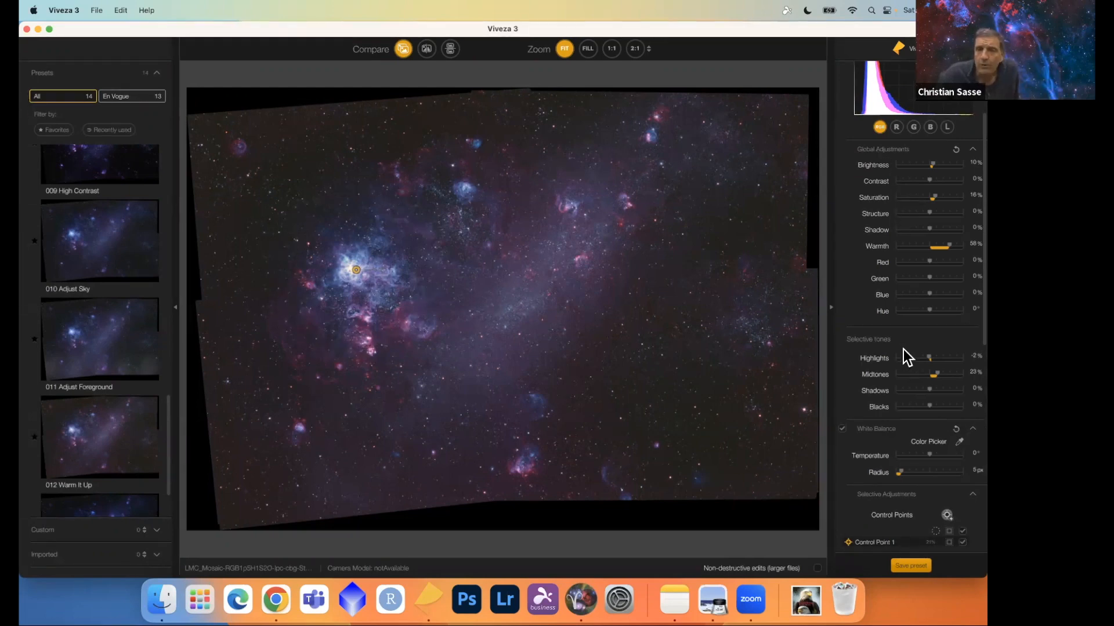
Reduce the nebula control point's Highlights to about -95% and raise its Saturation to 17%.
scroll(903, 349, "down", 5)
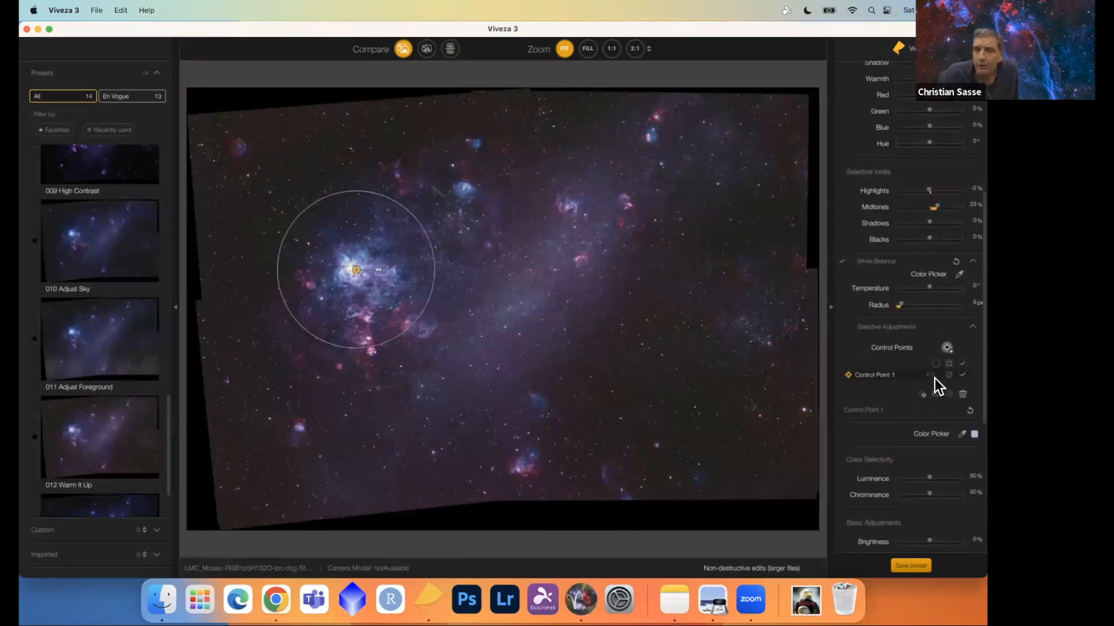
scroll(935, 379, "down", 7)
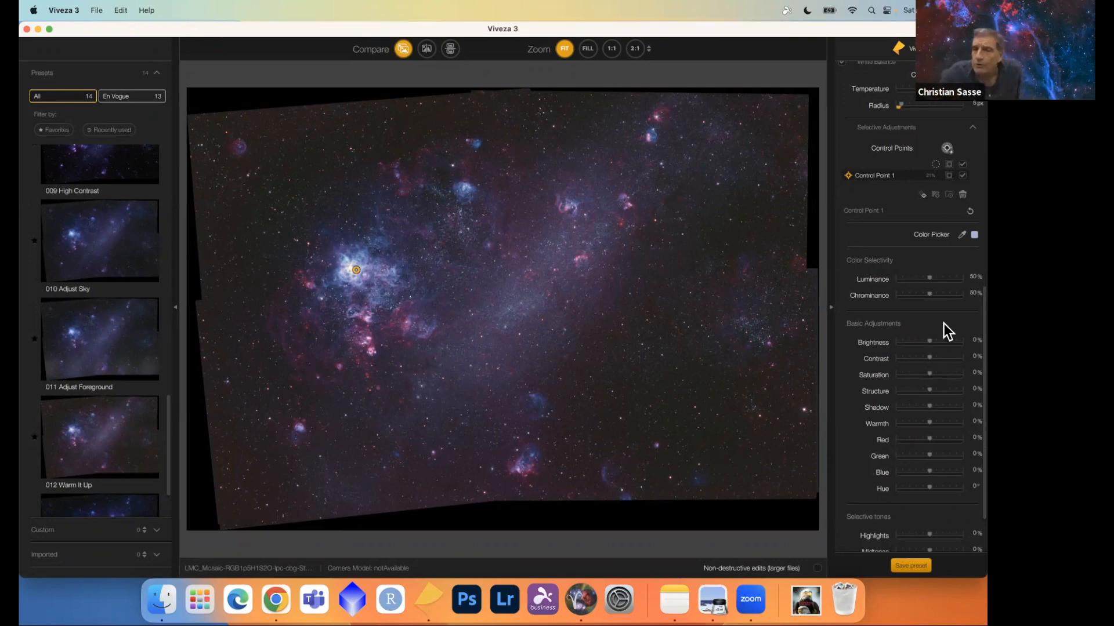
scroll(913, 266, "down", 3)
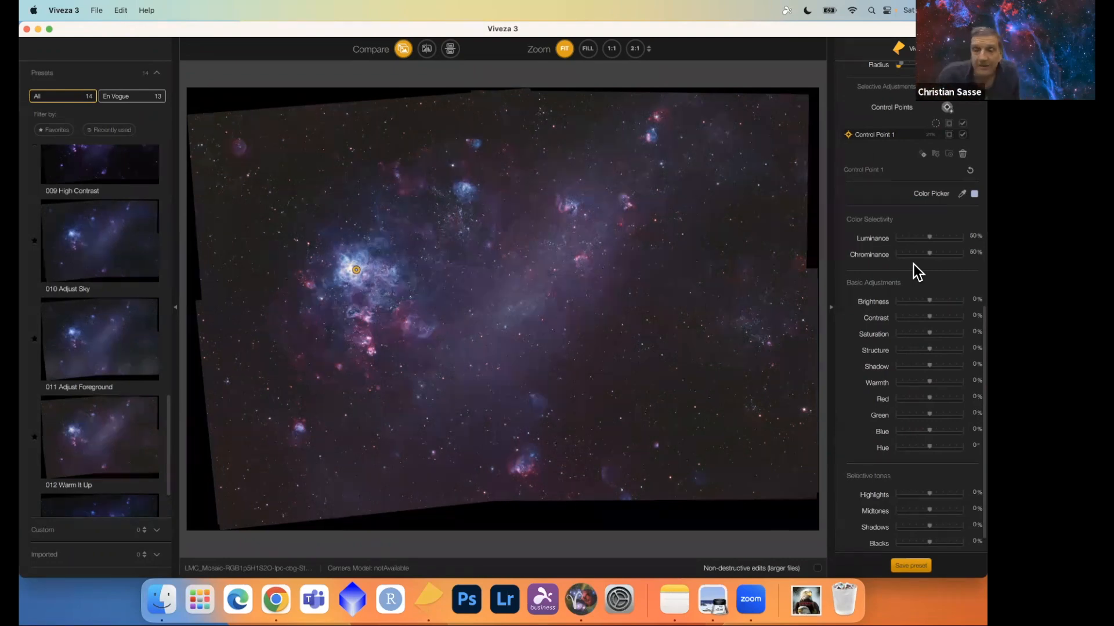
scroll(875, 355, "down", 2)
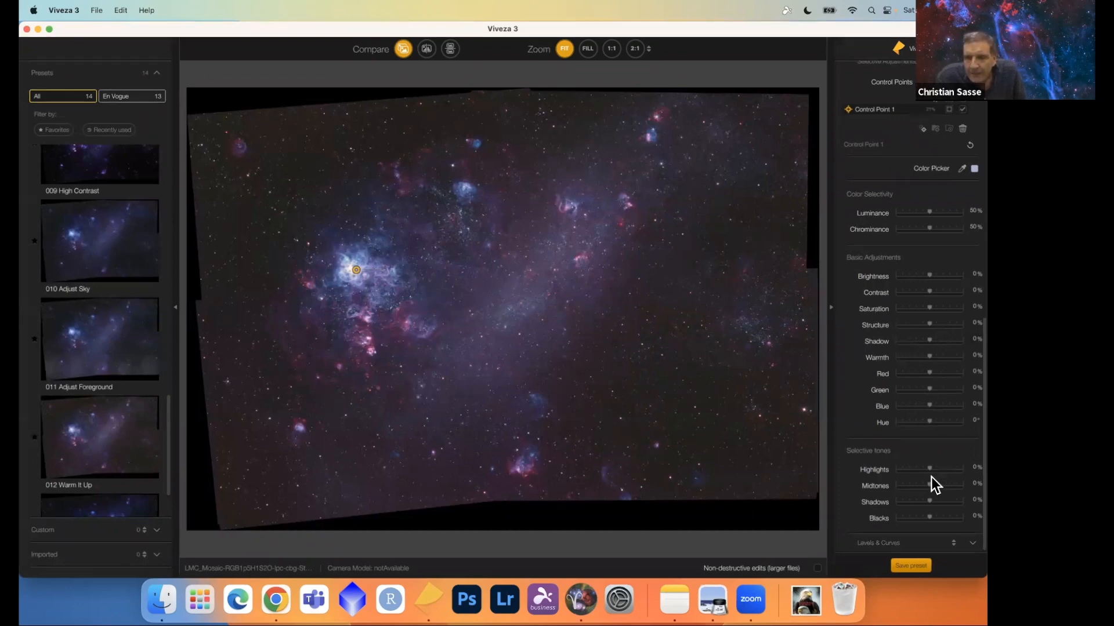
left_click_drag(930, 469, 899, 475)
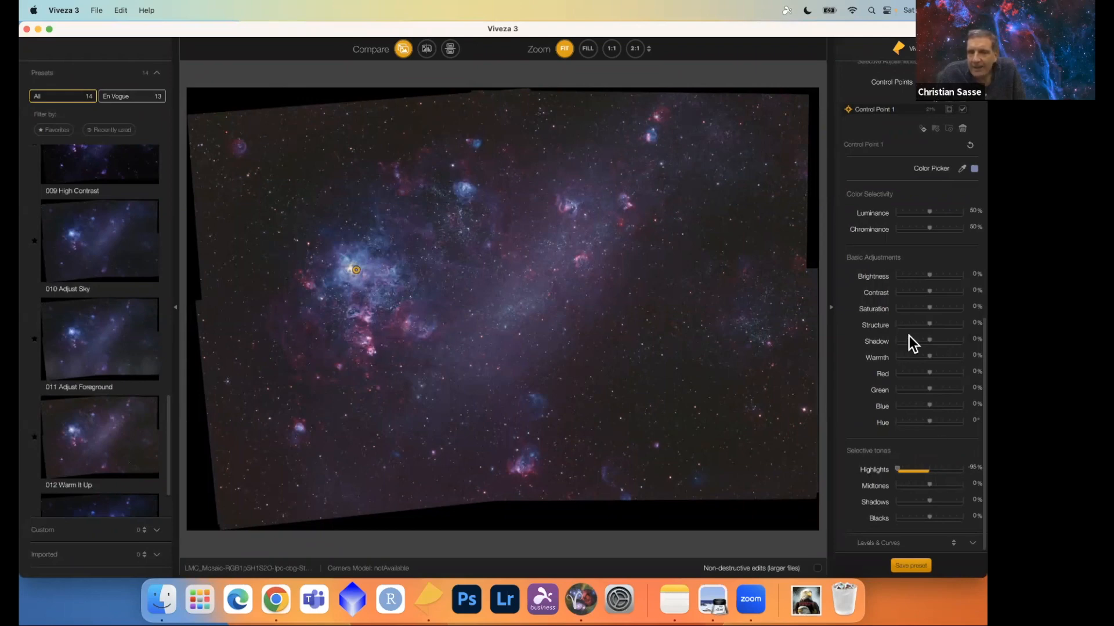
left_click(933, 308)
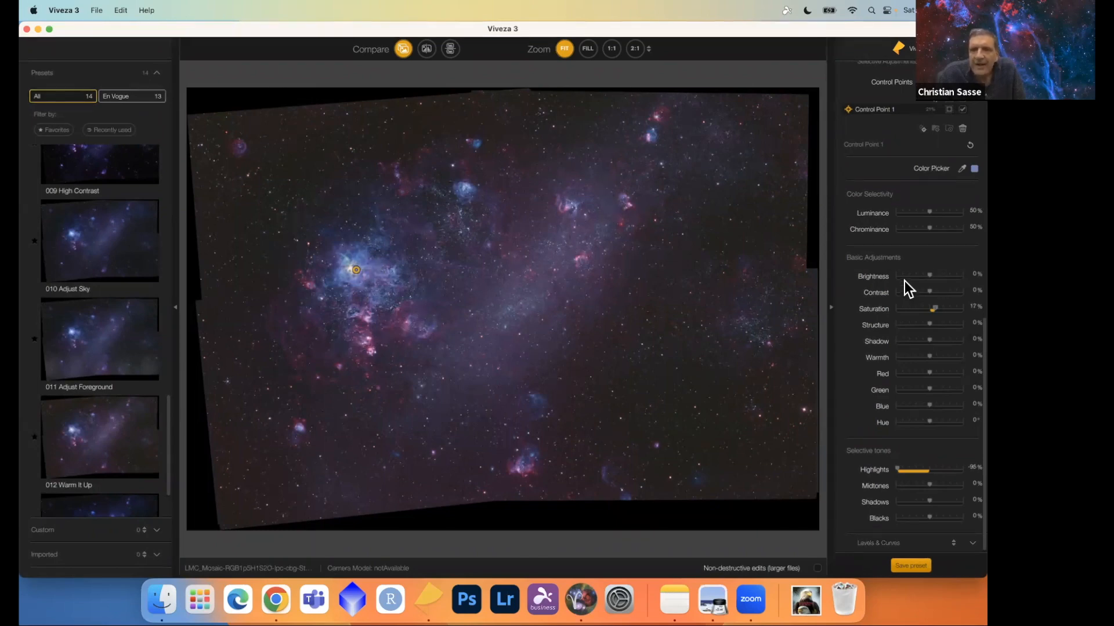
Add a second control point below the bright nebula, near the galaxy bar's lower end, and enlarge its circle of influence.
scroll(956, 180, "up", 3)
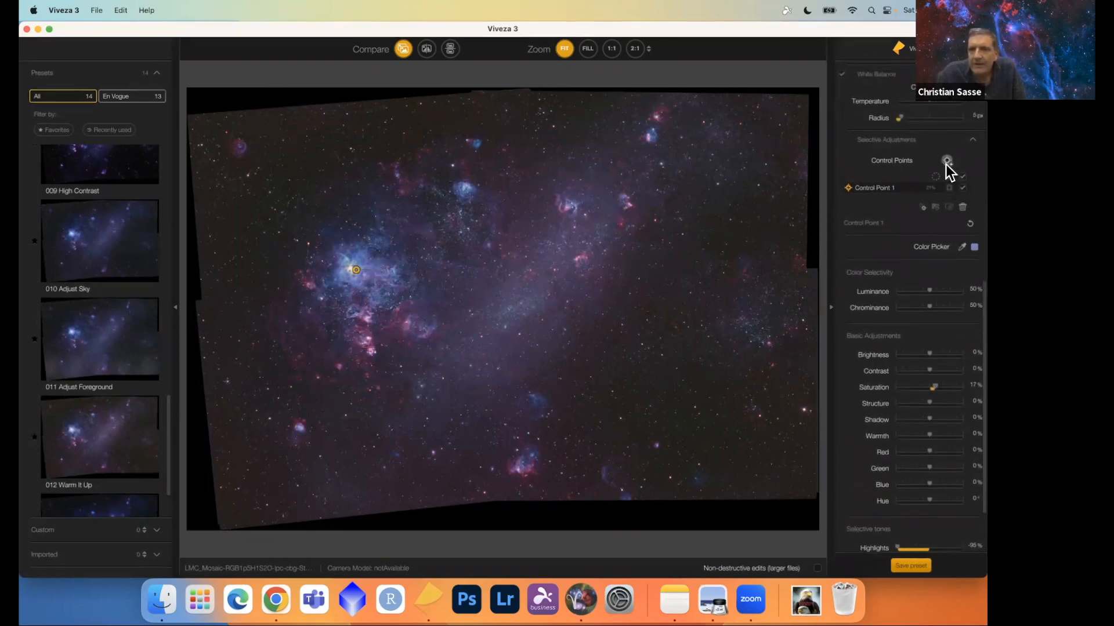
left_click(947, 162)
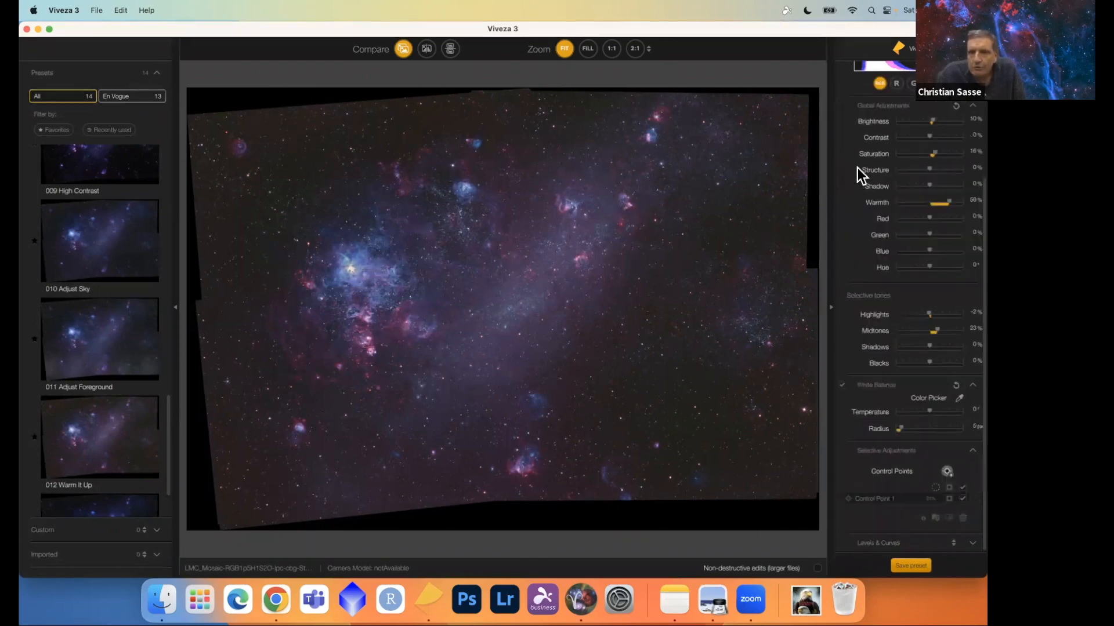
left_click(407, 399)
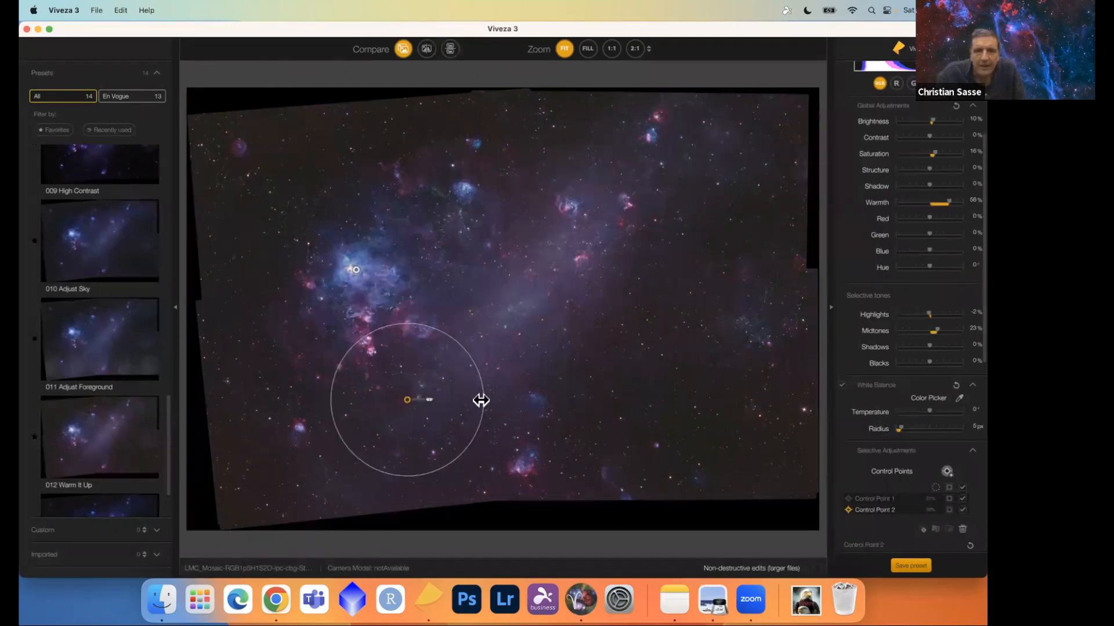
left_click_drag(482, 400, 502, 408)
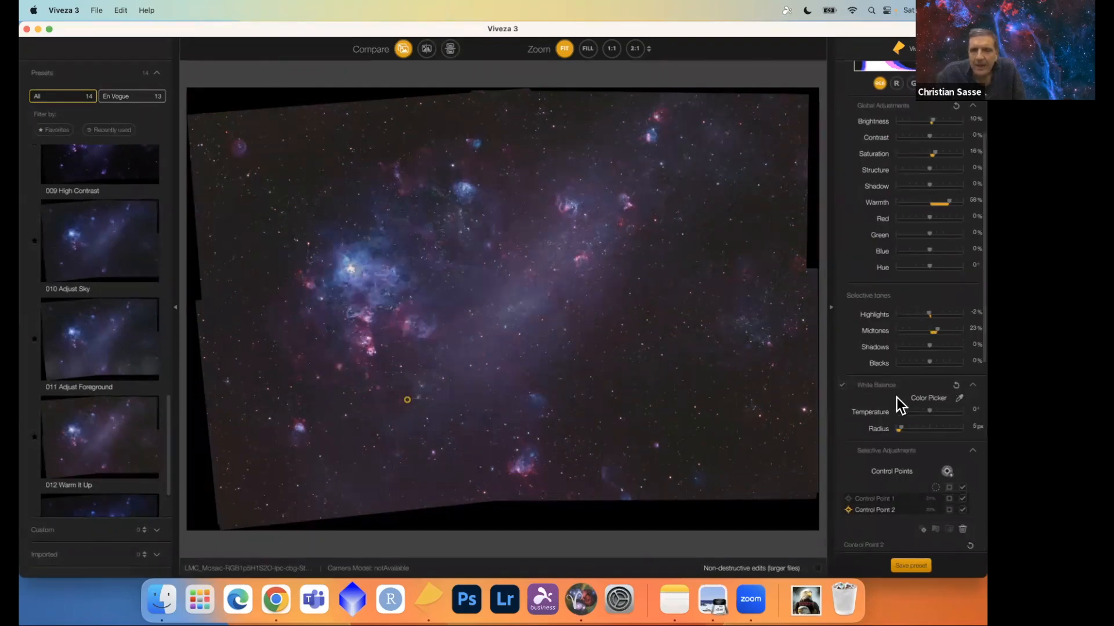
Set Control Point 2's Midtones to 45% and move the point onto the lower end of the galaxy bar.
scroll(896, 398, "down", 3)
scroll(896, 398, "down", 10)
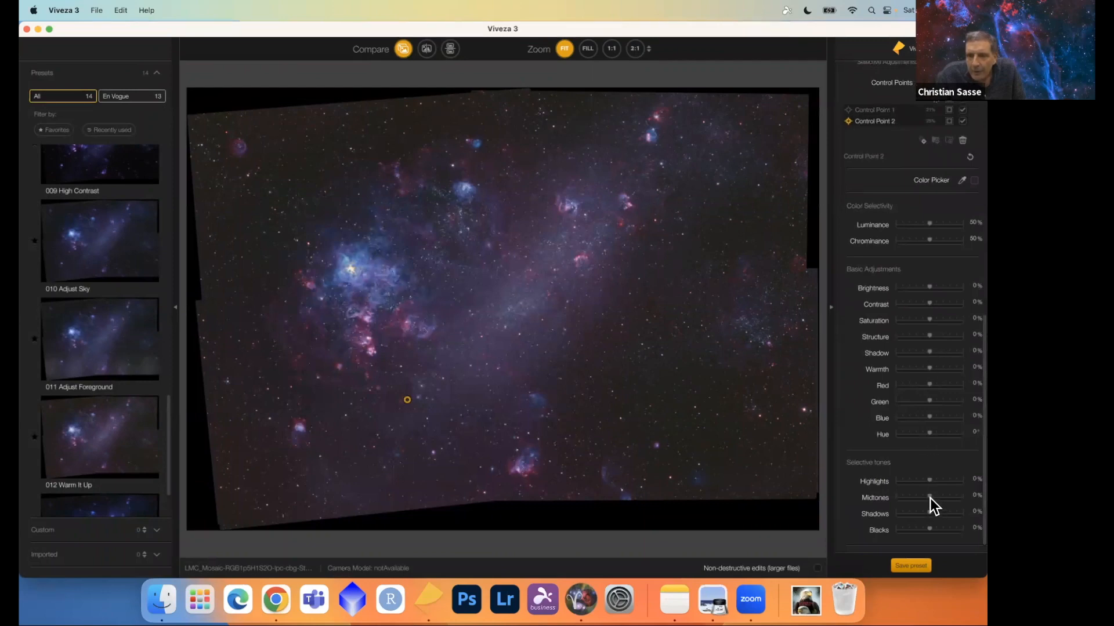
left_click_drag(930, 497, 942, 501)
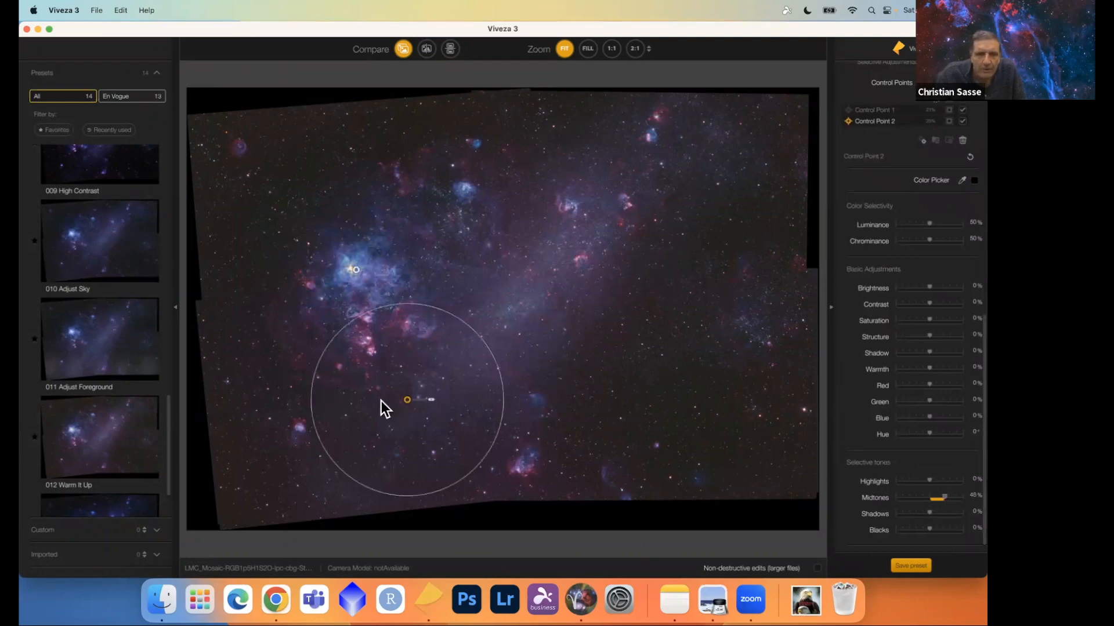
left_click_drag(404, 410, 453, 385)
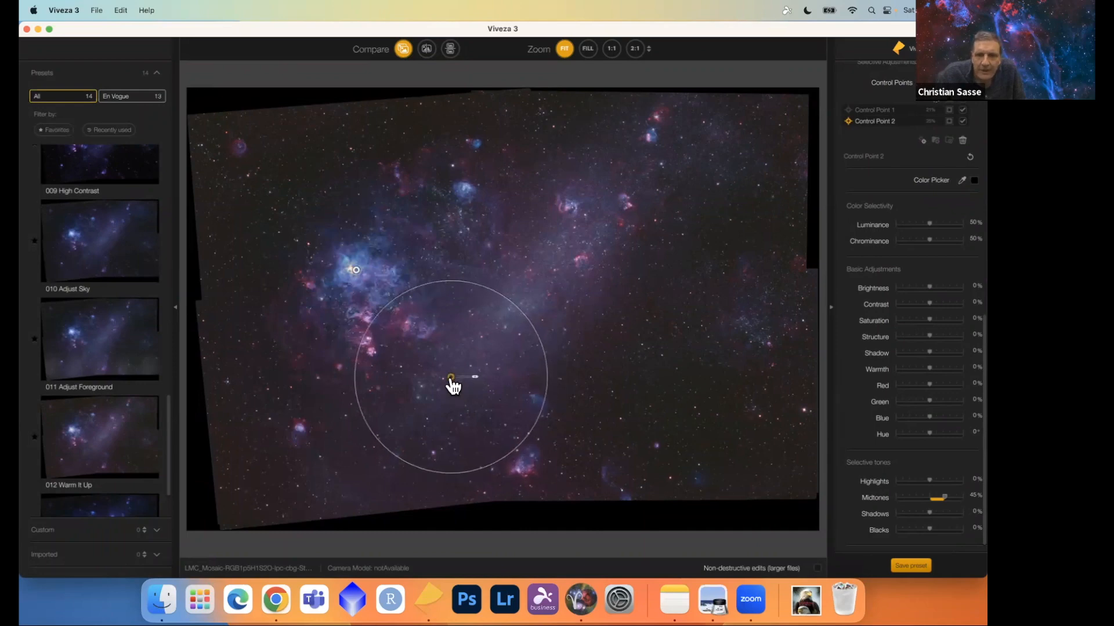
Set Control Point 2's Shadows to 10%, Structure to 36% and Saturation to 17%, nudging it slightly down the galaxy bar.
scroll(881, 467, "down", 1)
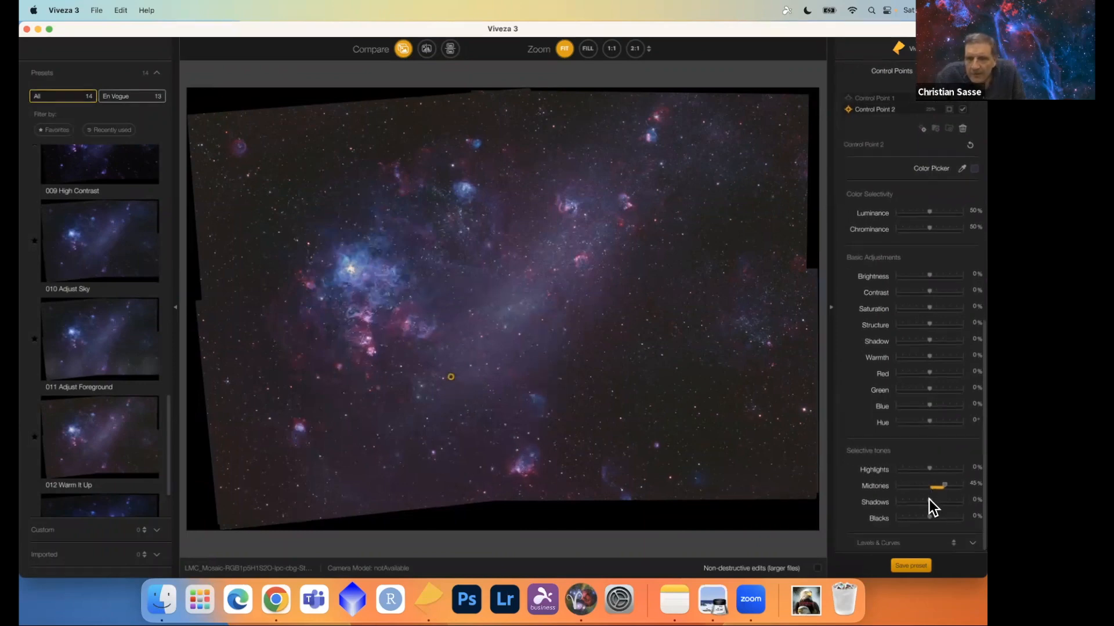
left_click_drag(929, 500, 932, 506)
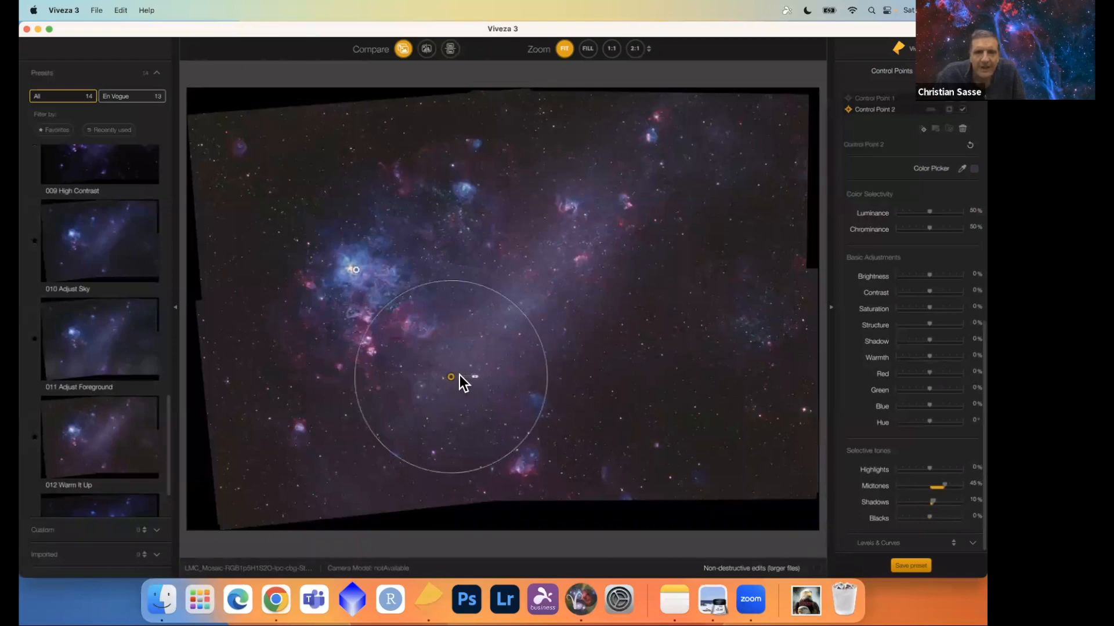
left_click_drag(451, 378, 439, 388)
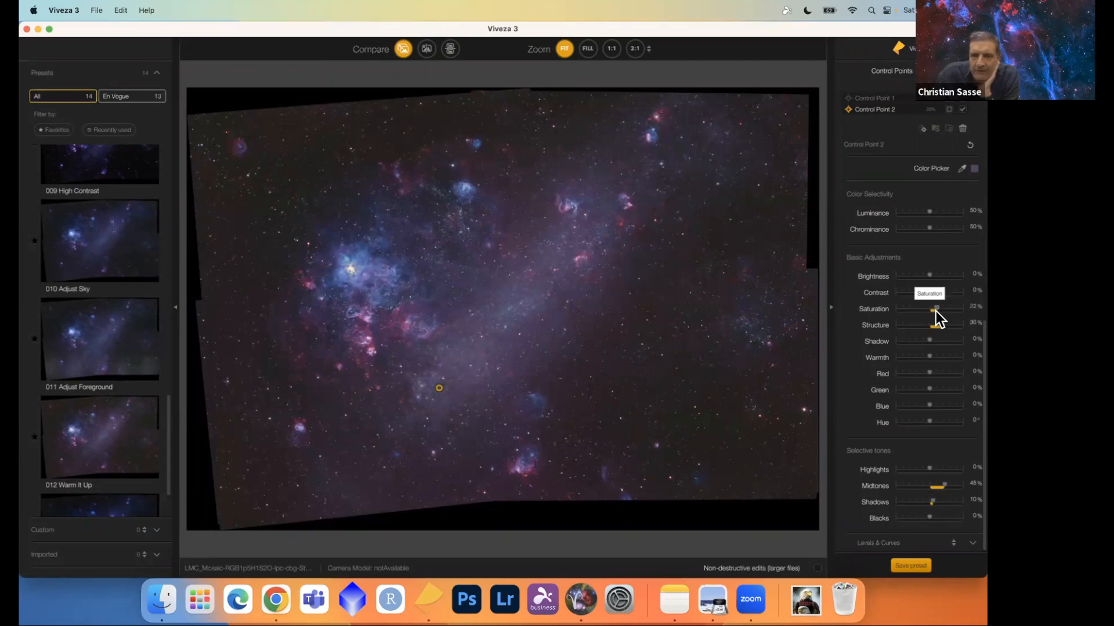
left_click_drag(935, 310, 933, 311)
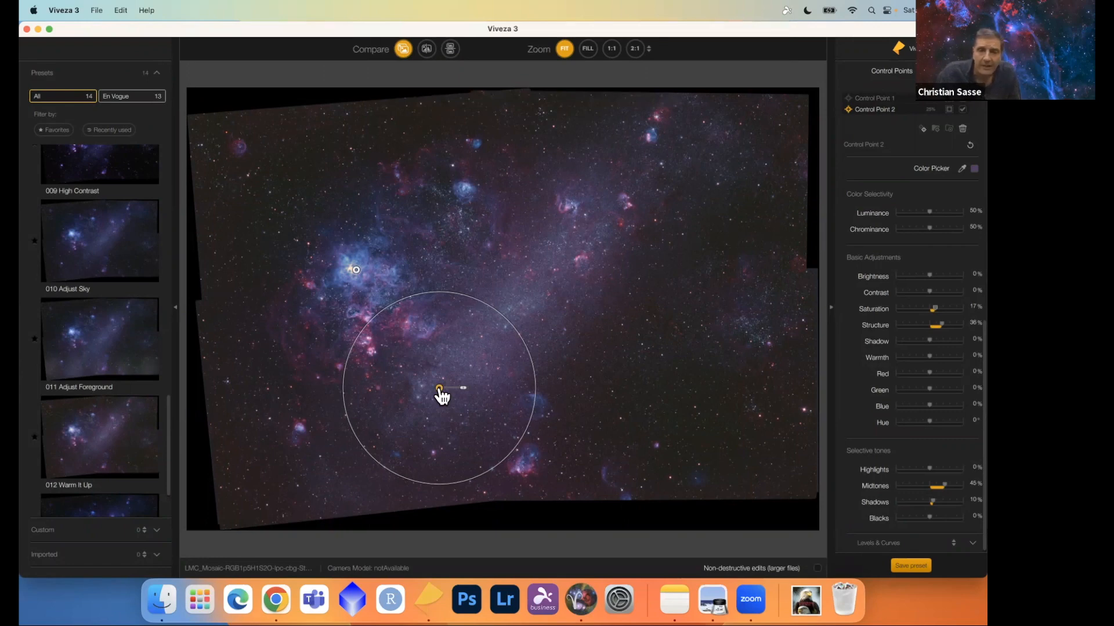
Duplicate Control Point 2 four times along the galaxy bar up to its upper end and group the four copies.
left_click_drag(439, 389, 659, 163)
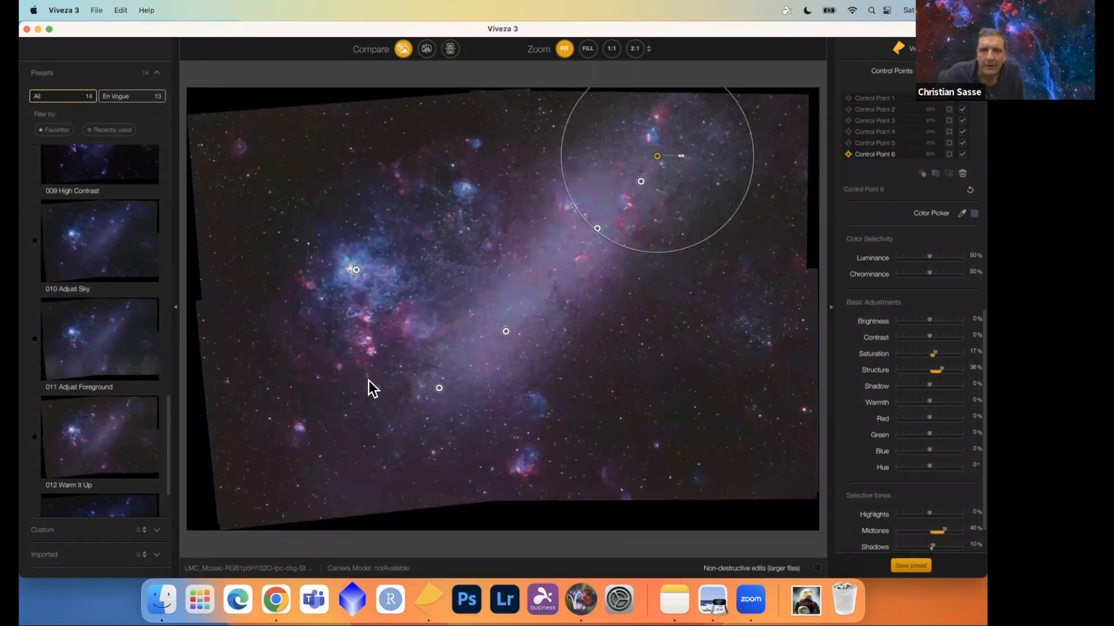
left_click_drag(368, 377, 746, 118)
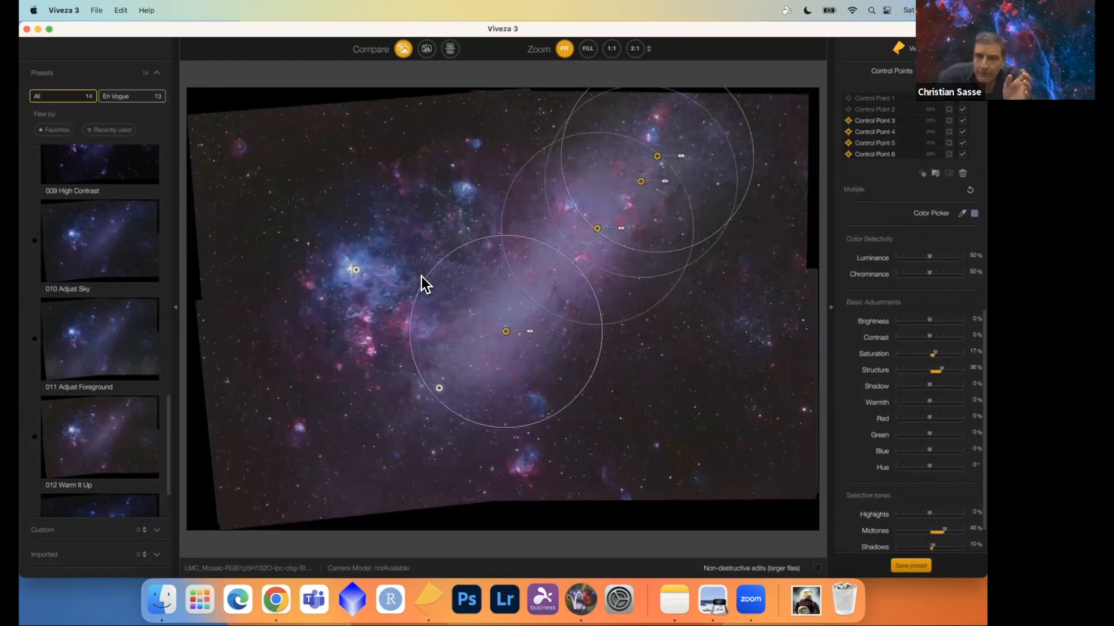
left_click(934, 172)
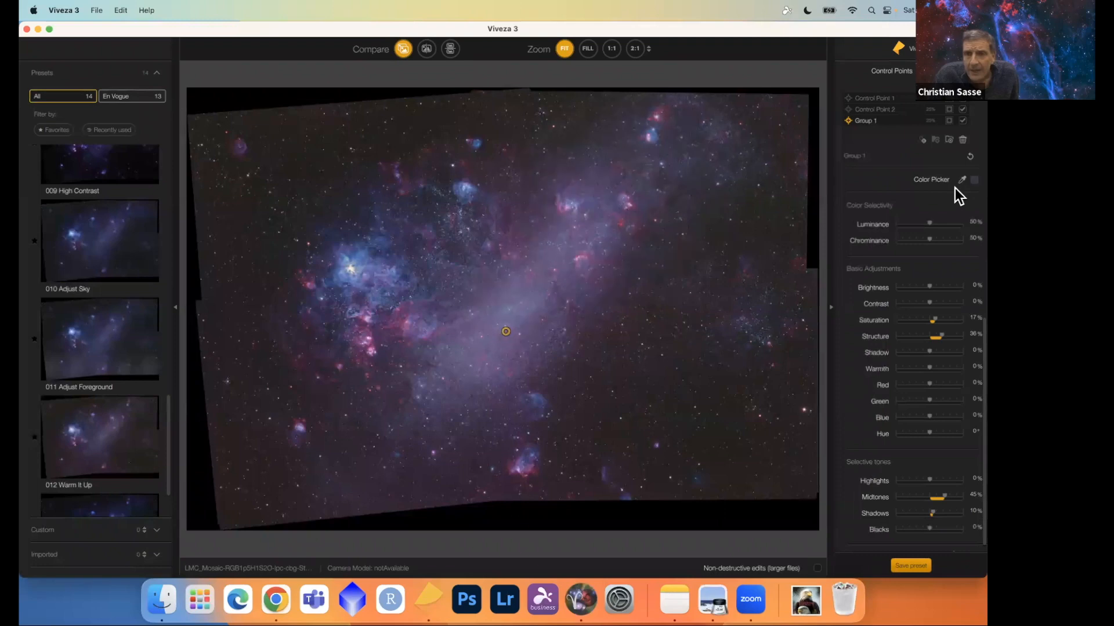
Set the control point group's Midtones to 5%, Structure to 27% and Warmth to -31%.
scroll(923, 292, "down", 1)
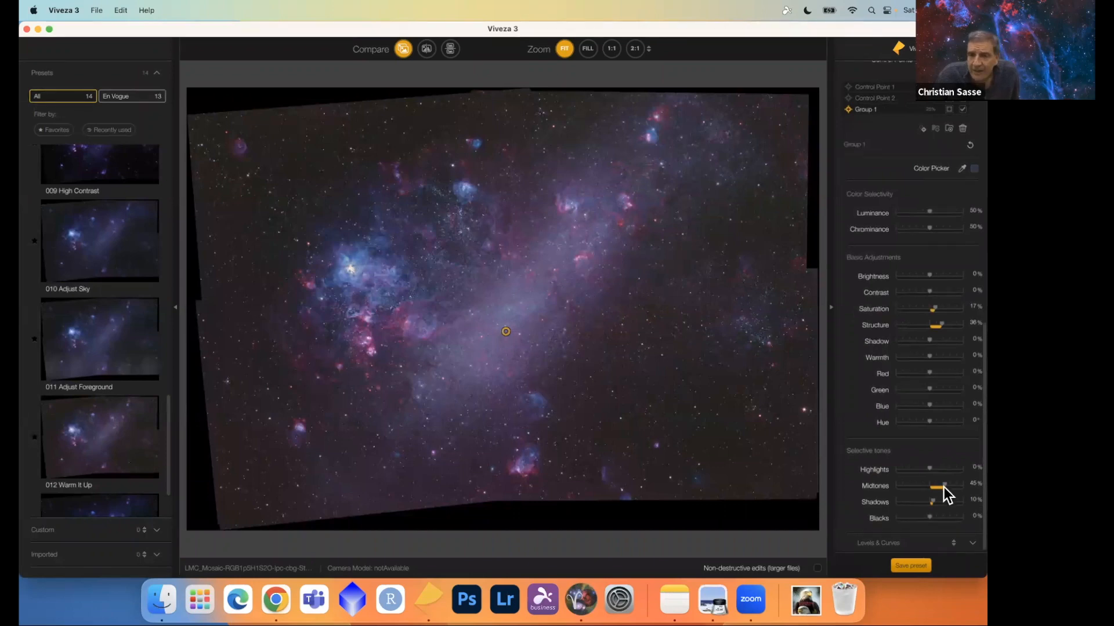
left_click_drag(941, 489, 942, 489)
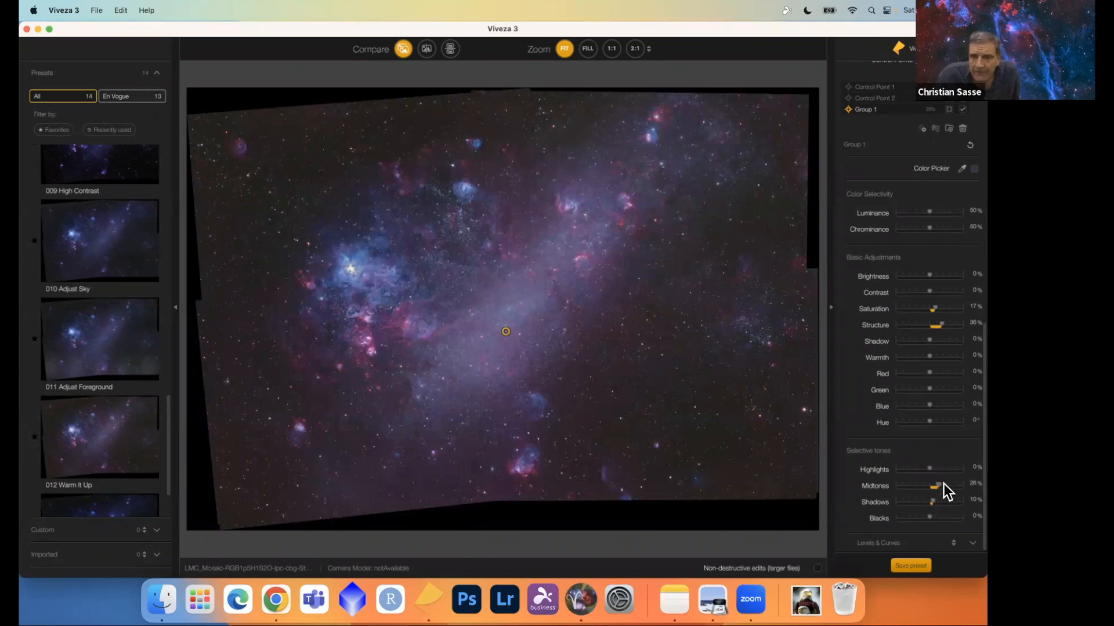
left_click_drag(937, 486, 933, 485)
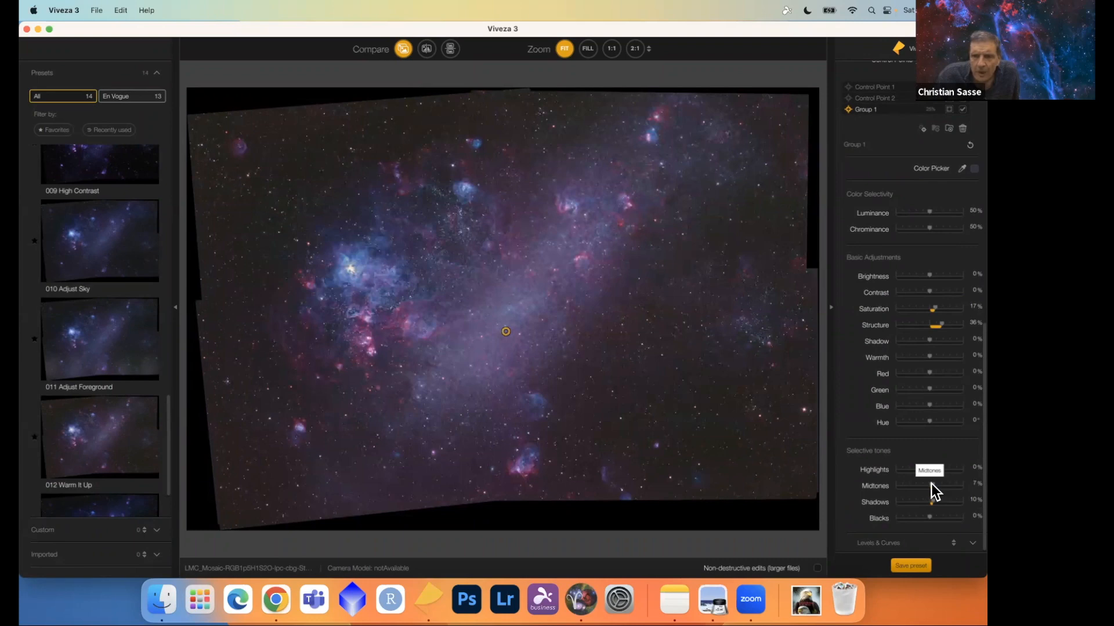
left_click_drag(930, 483, 931, 483)
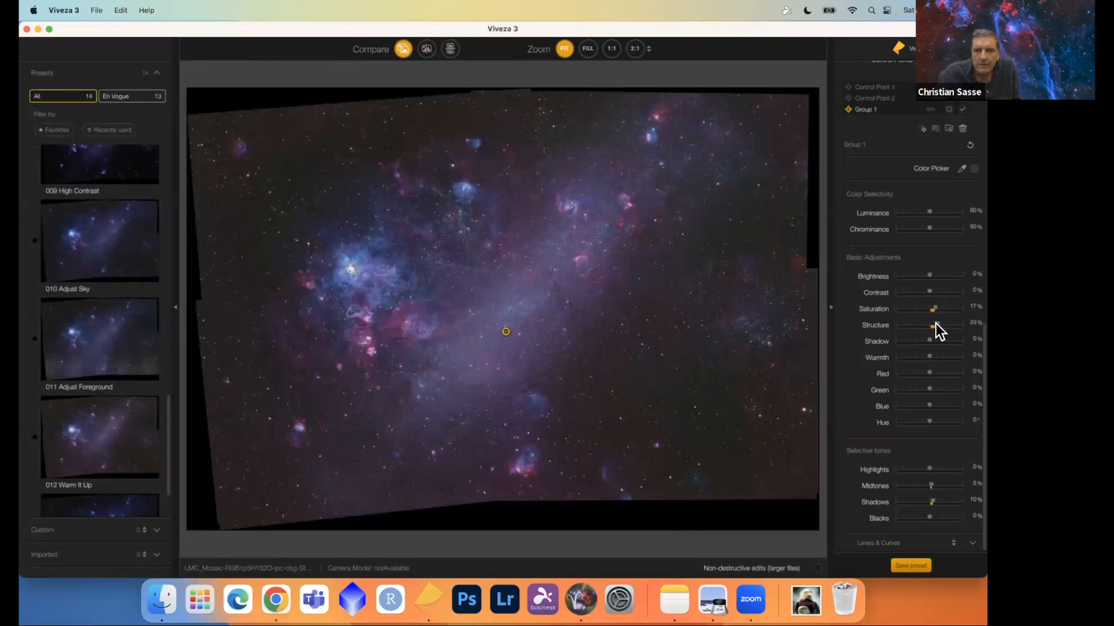
left_click_drag(952, 324, 935, 325)
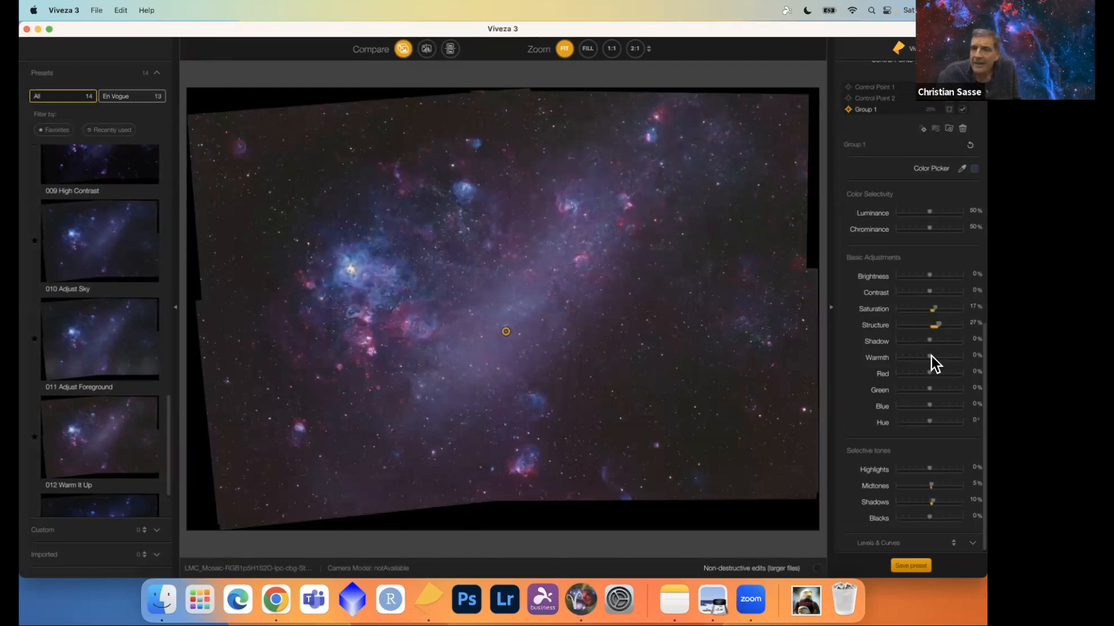
mouse_move(930, 357)
left_mouse_down()
mouse_move(945, 357)
mouse_move(921, 357)
left_mouse_up()
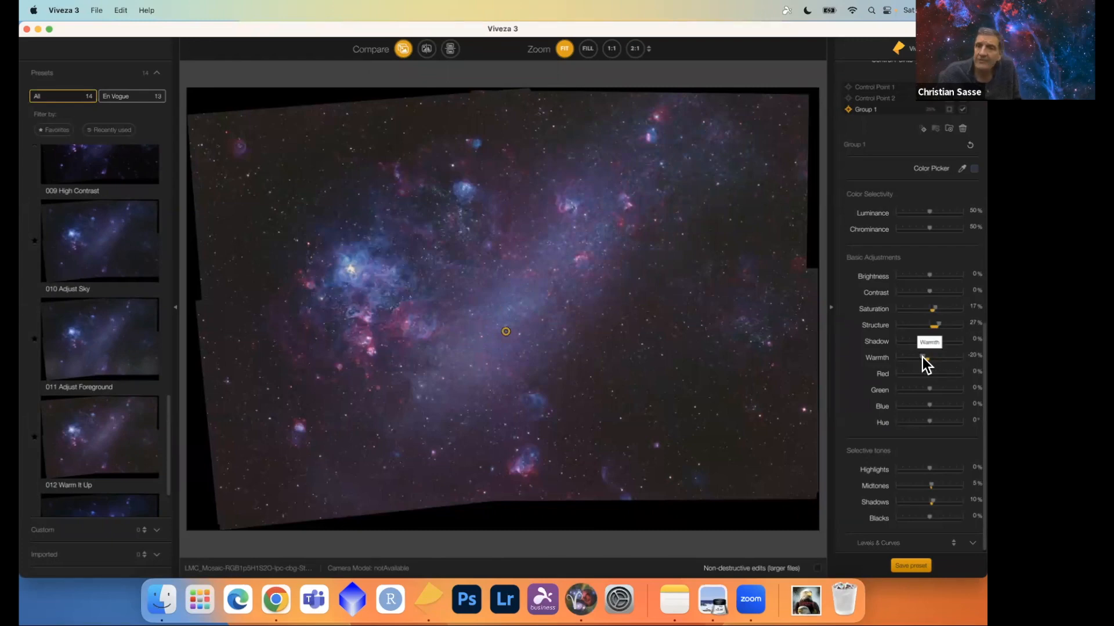
left_click_drag(922, 357, 923, 357)
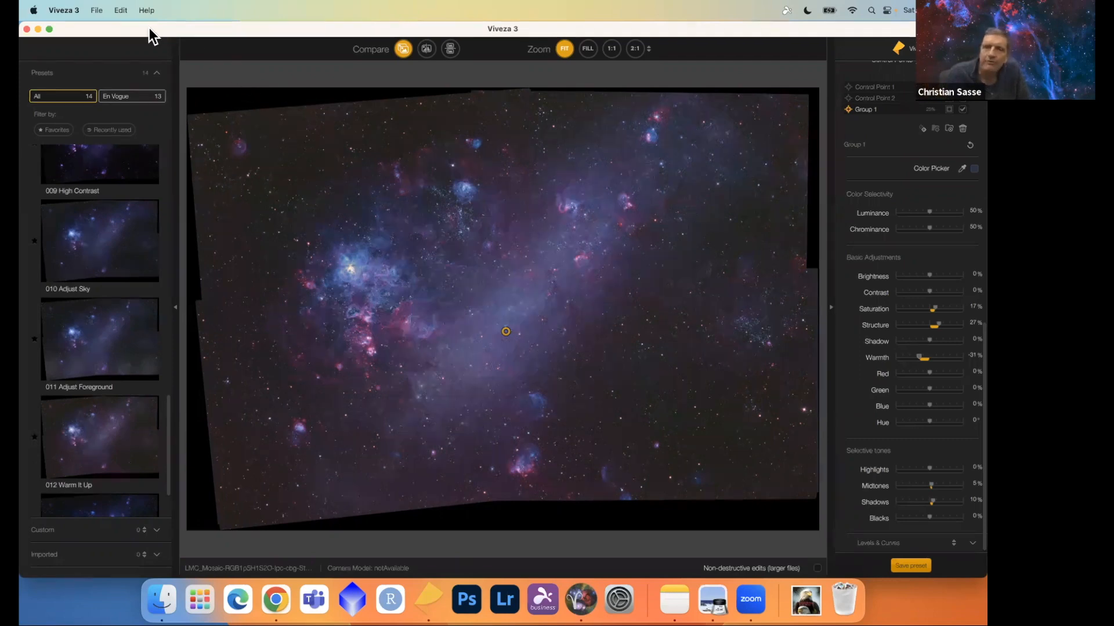
left_click(96, 10)
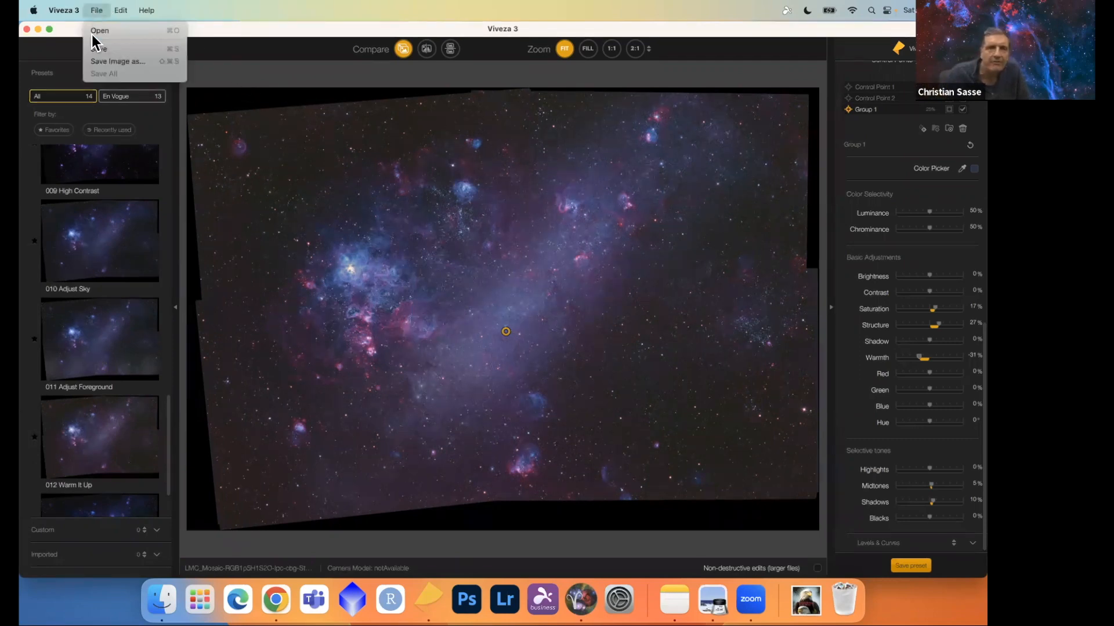
left_click(96, 61)
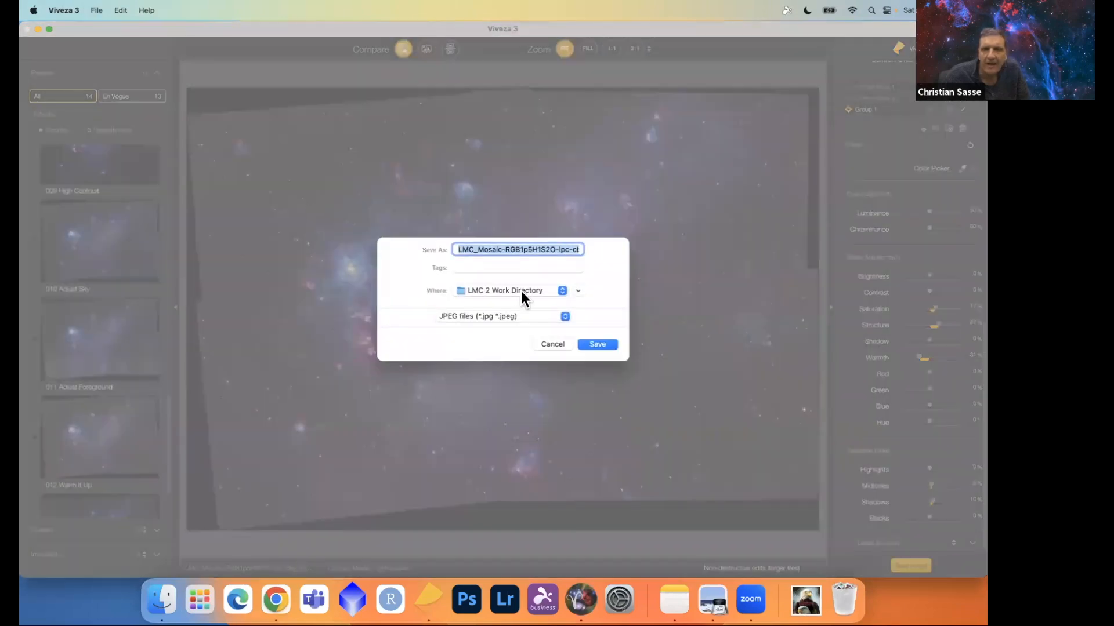
left_click(562, 317)
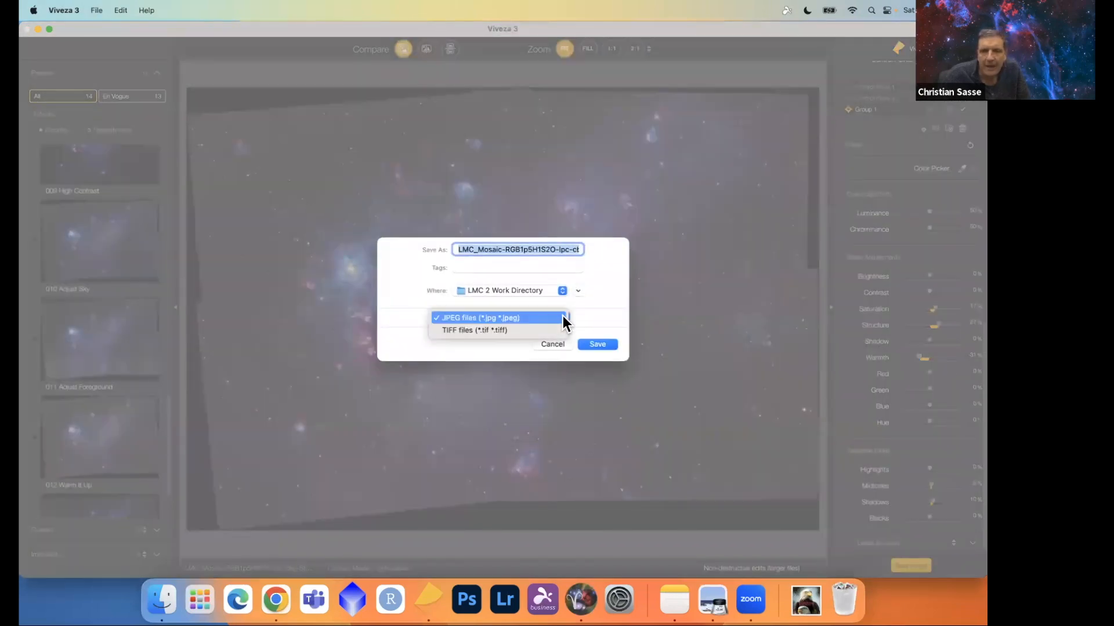
left_click(538, 332)
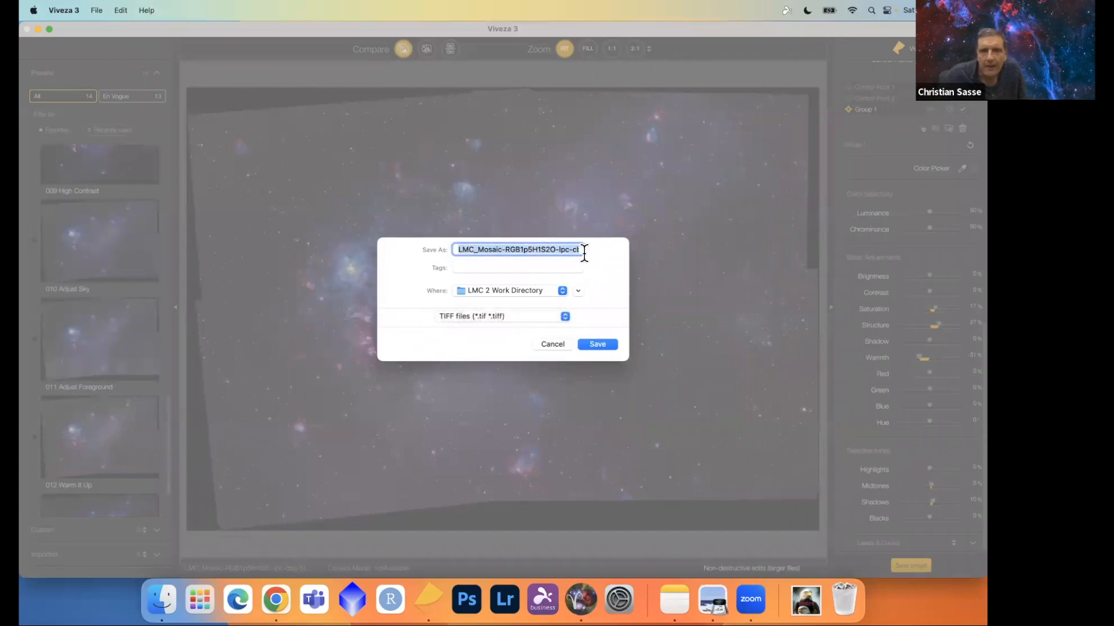
type("-")
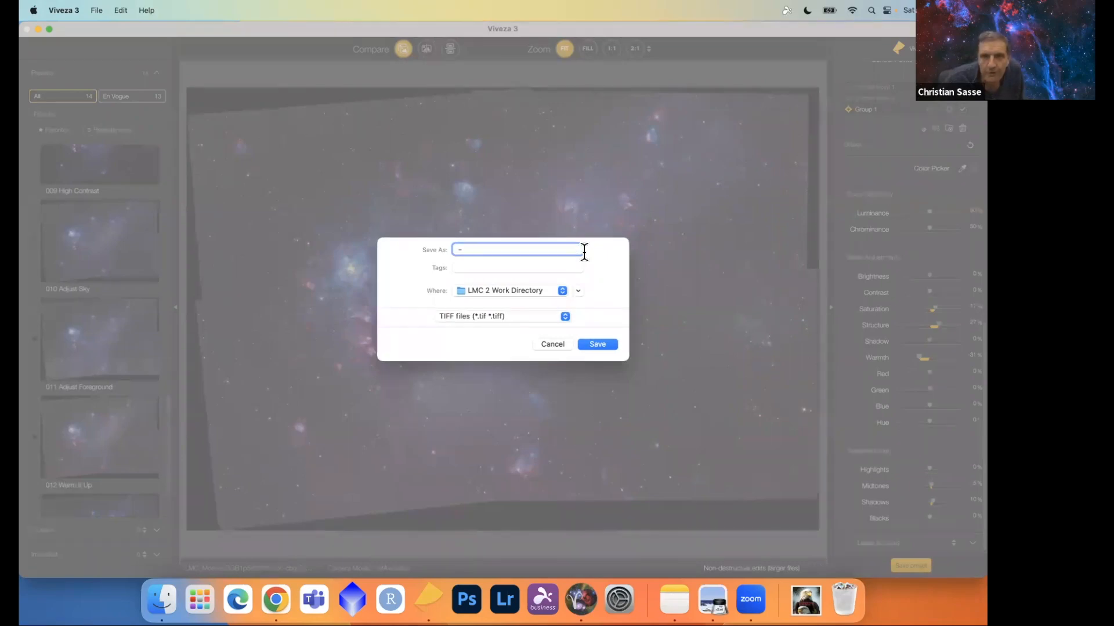
left_click(555, 344)
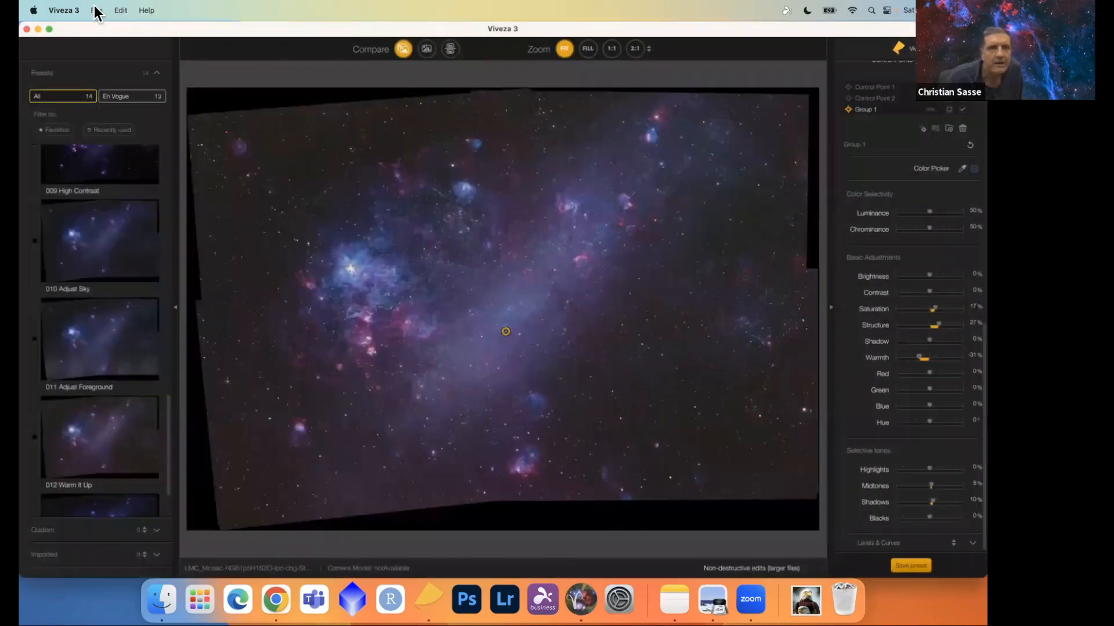
Save the edited mosaic as a TIFF file in LMC 2 Work Directory, adding -Viveza3 after St in its file name.
left_click(96, 11)
left_click(105, 61)
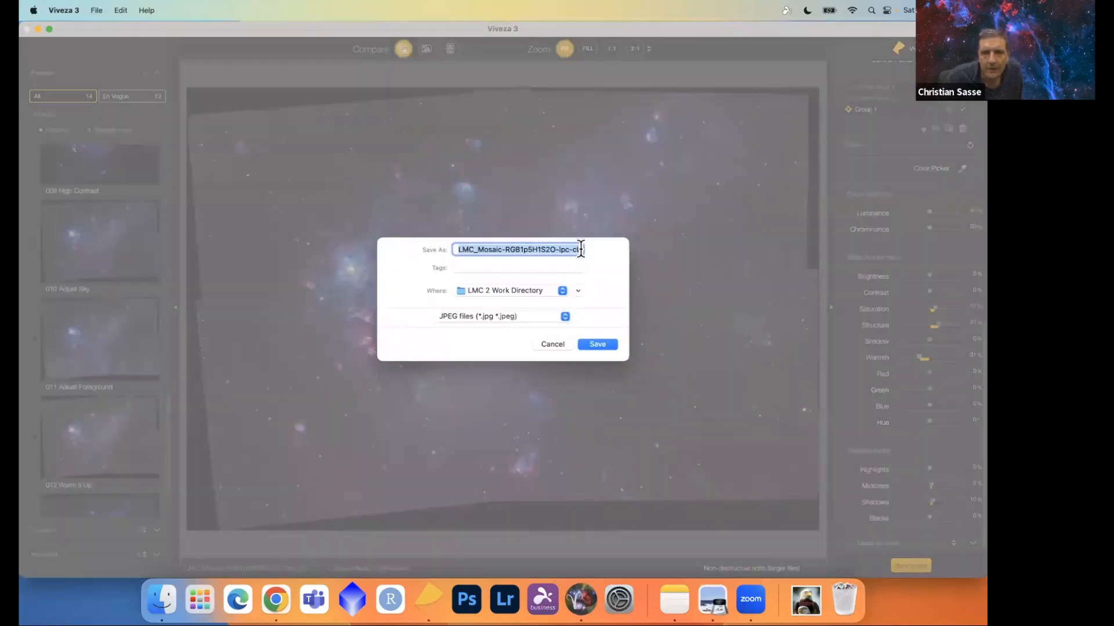
left_click(578, 249)
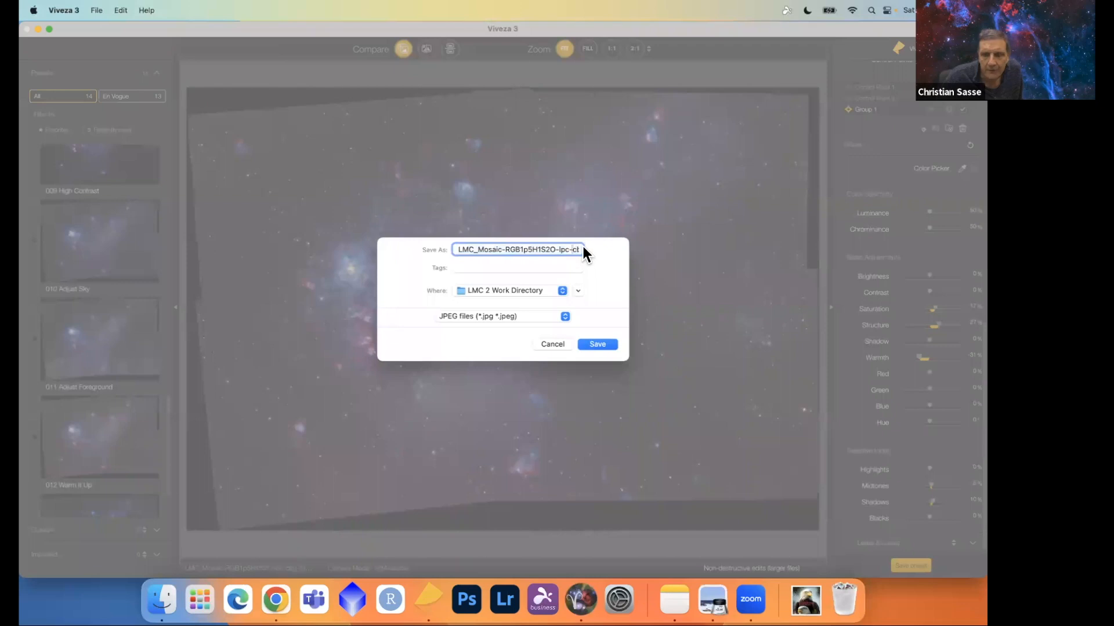
key("Right")
key("Right")
key("Right")
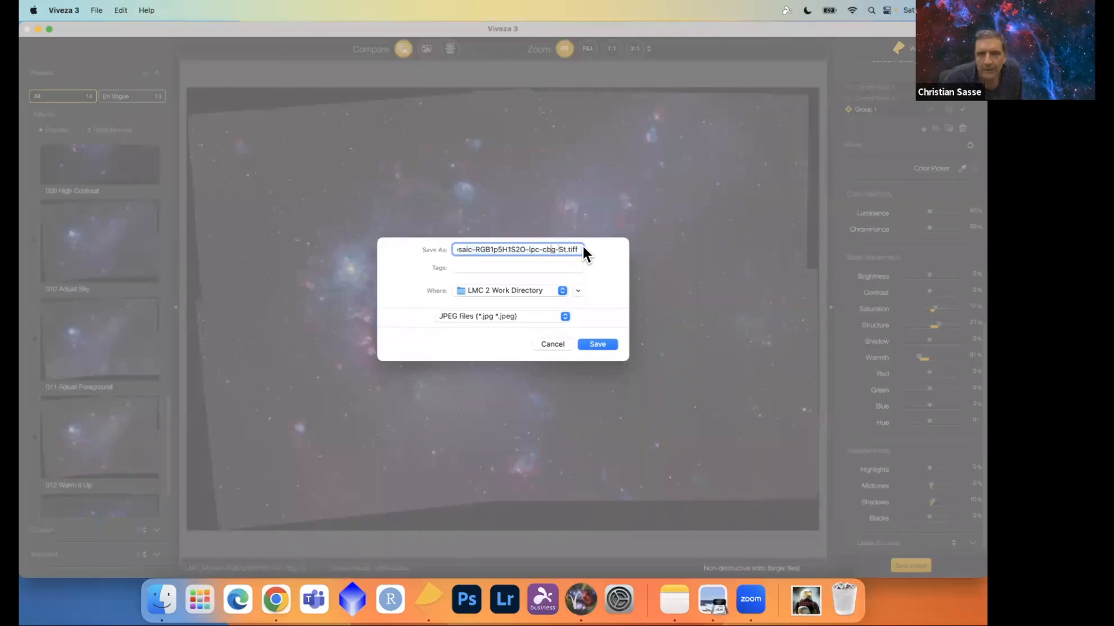
key("Right")
key("Right")
key("Right")
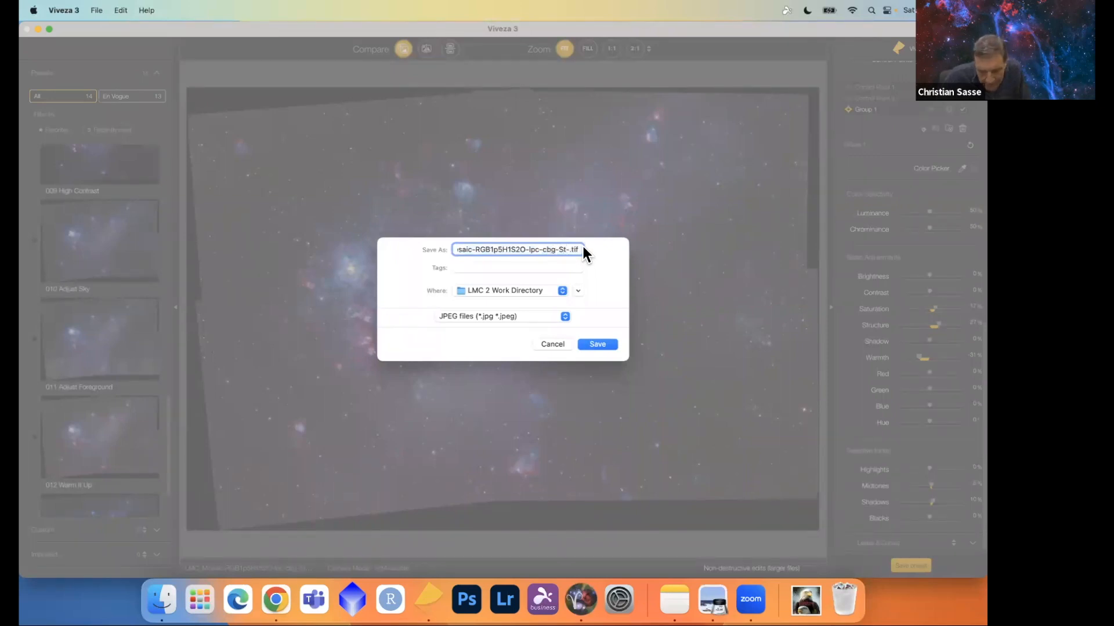
type("-Vive")
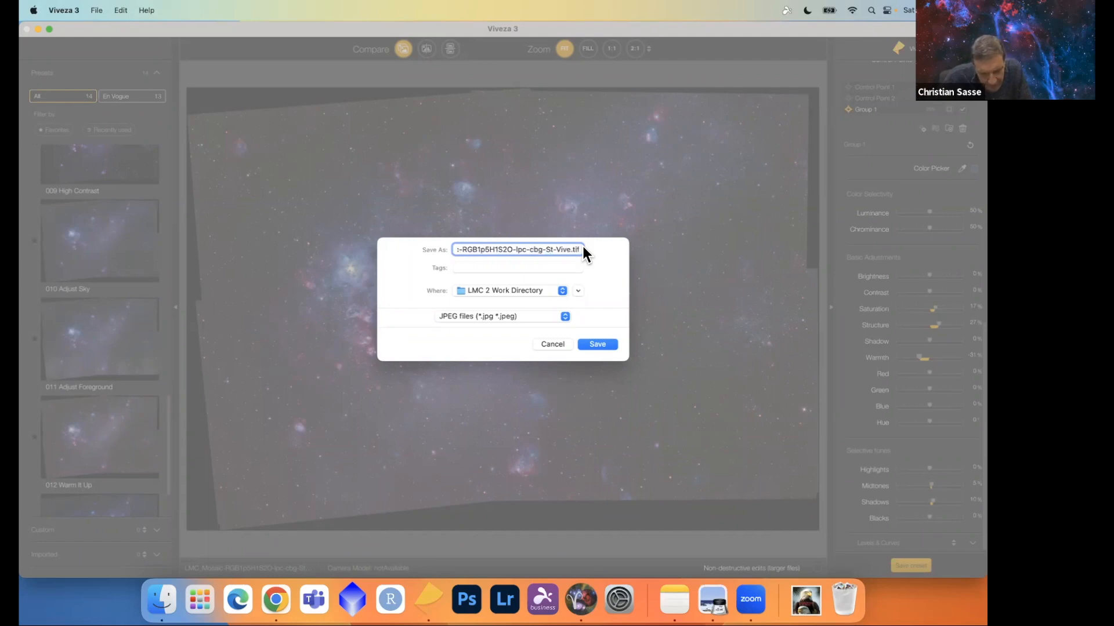
type("z")
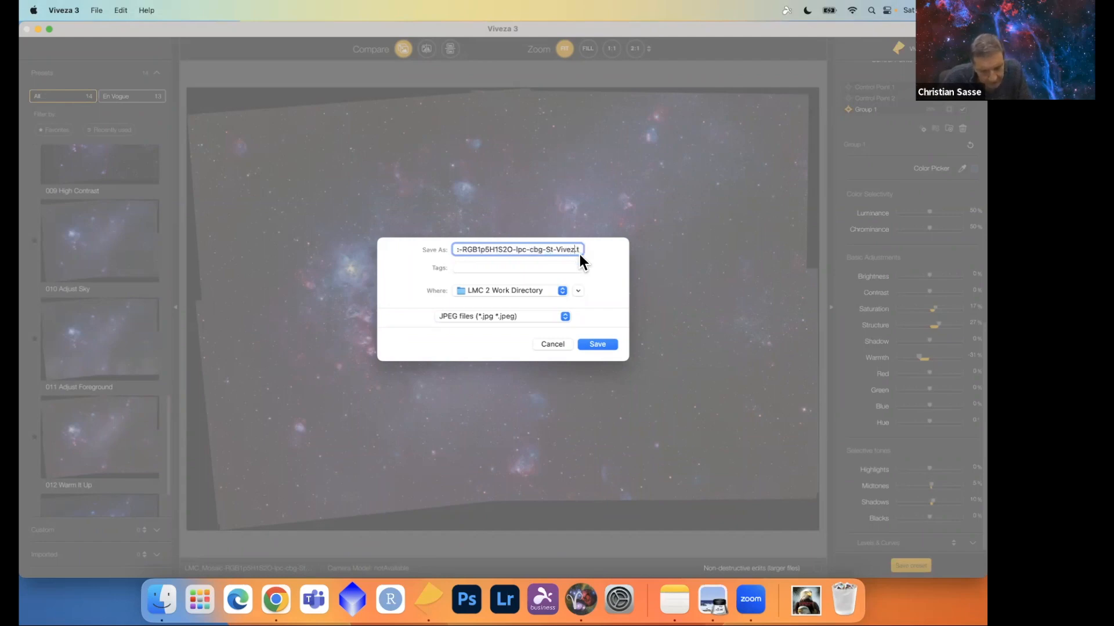
type("a3")
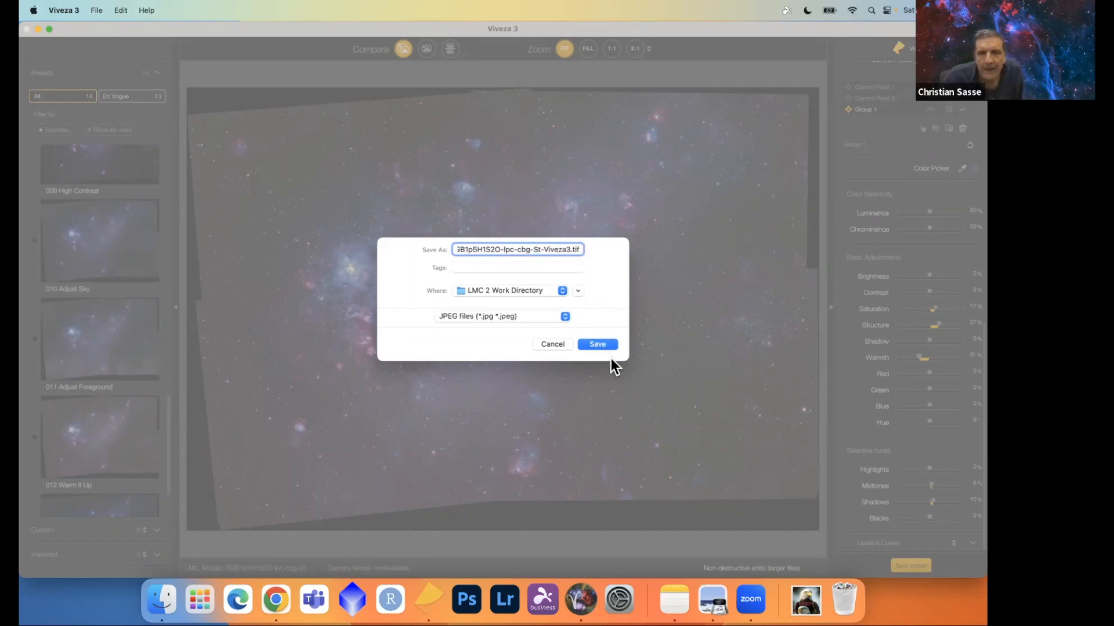
left_click(548, 316)
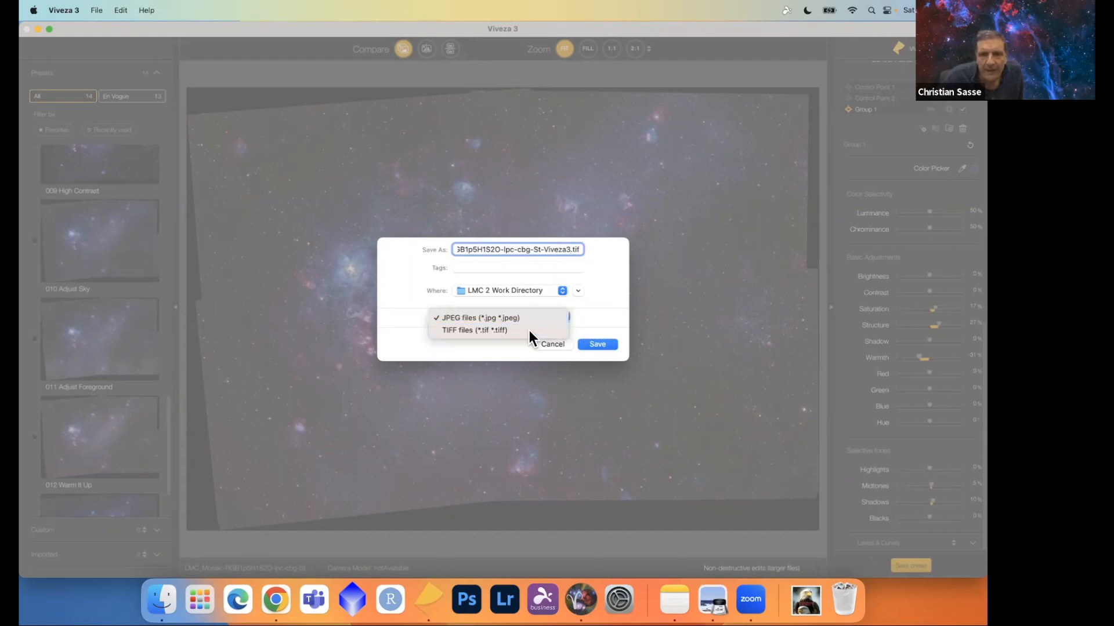
left_click(529, 330)
left_click(596, 342)
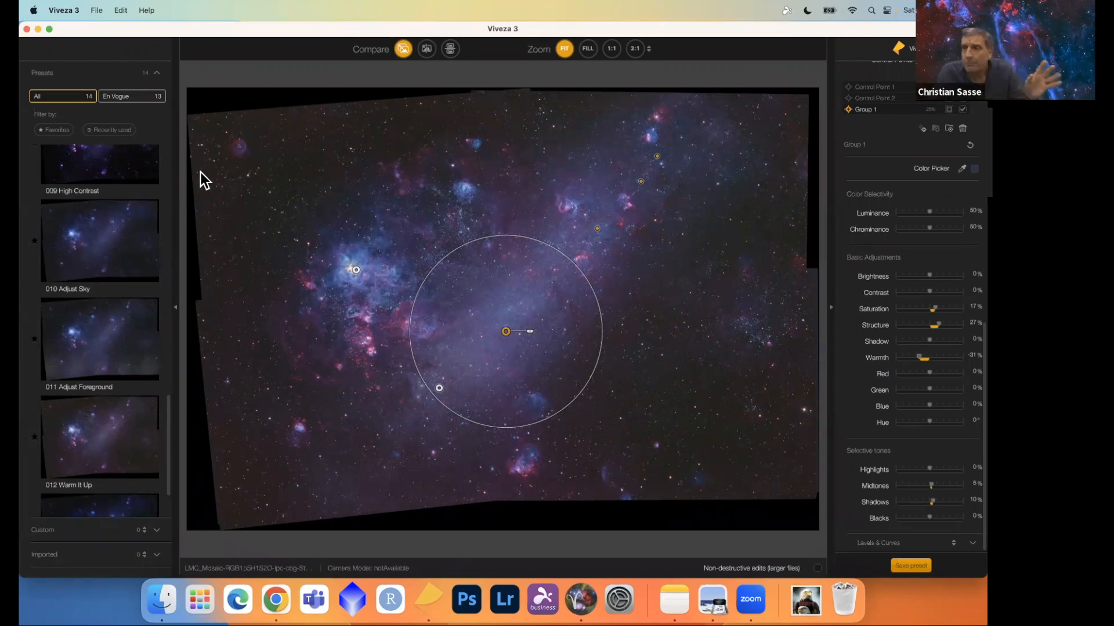
Quit Viveza 3 and switch to Adobe Lightroom.
left_click(62, 10)
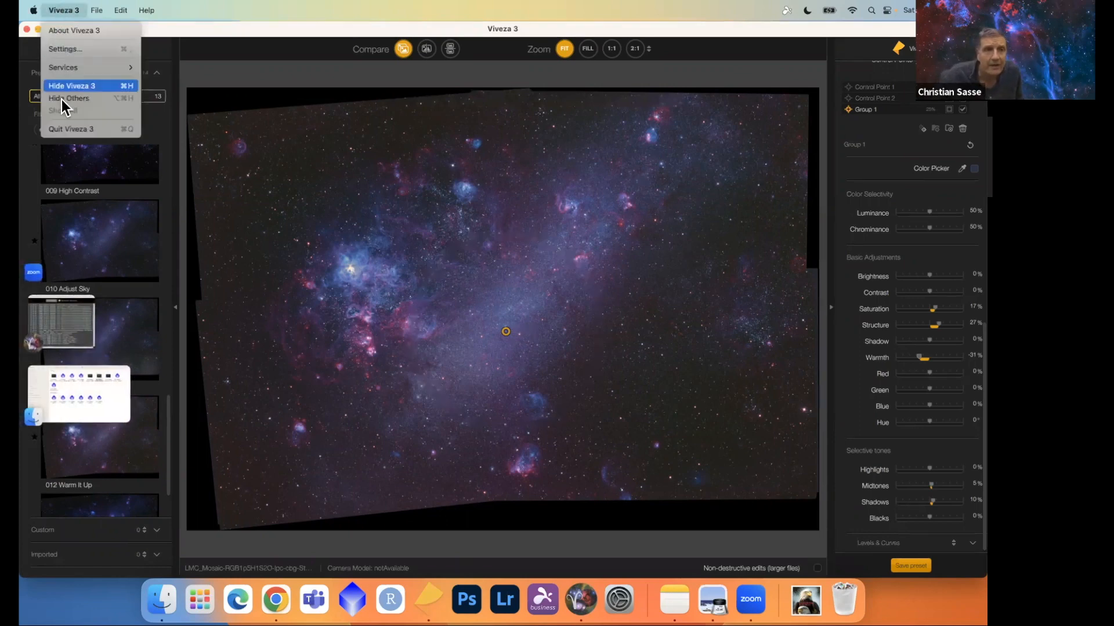
left_click(68, 129)
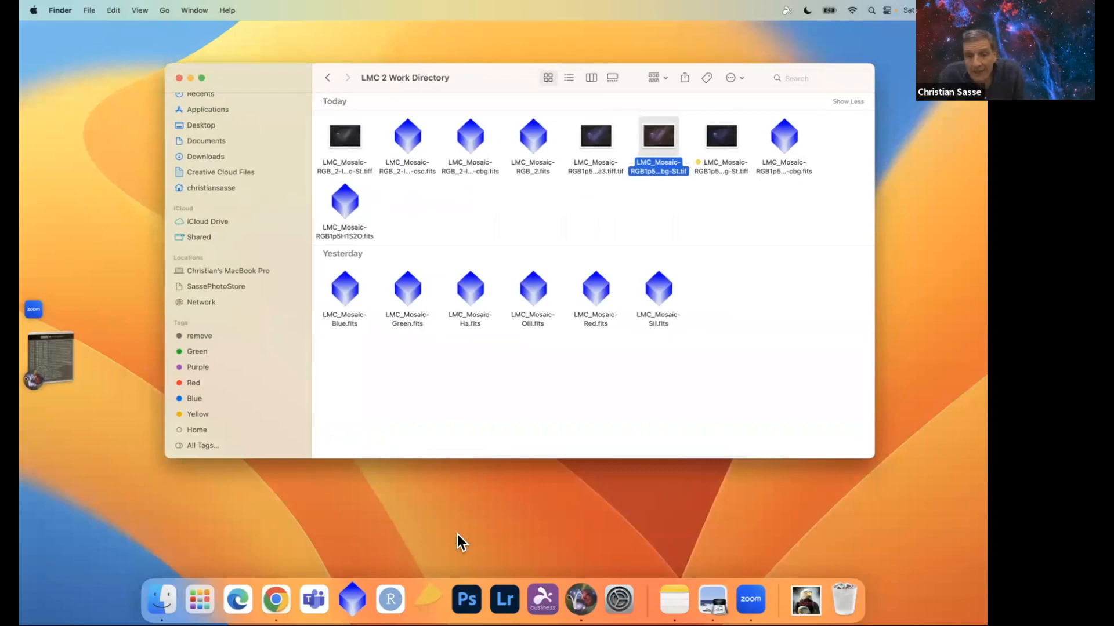
left_click(504, 599)
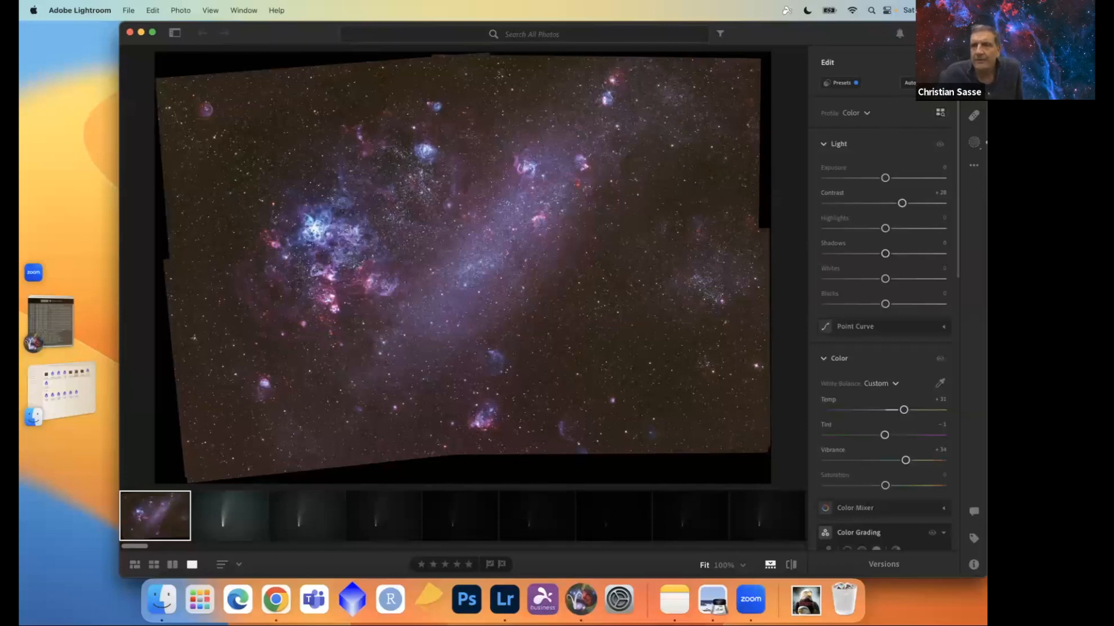
Crop the mosaic inward from two opposite corners to exclude the black borders, keeping the Original aspect ratio.
key("c")
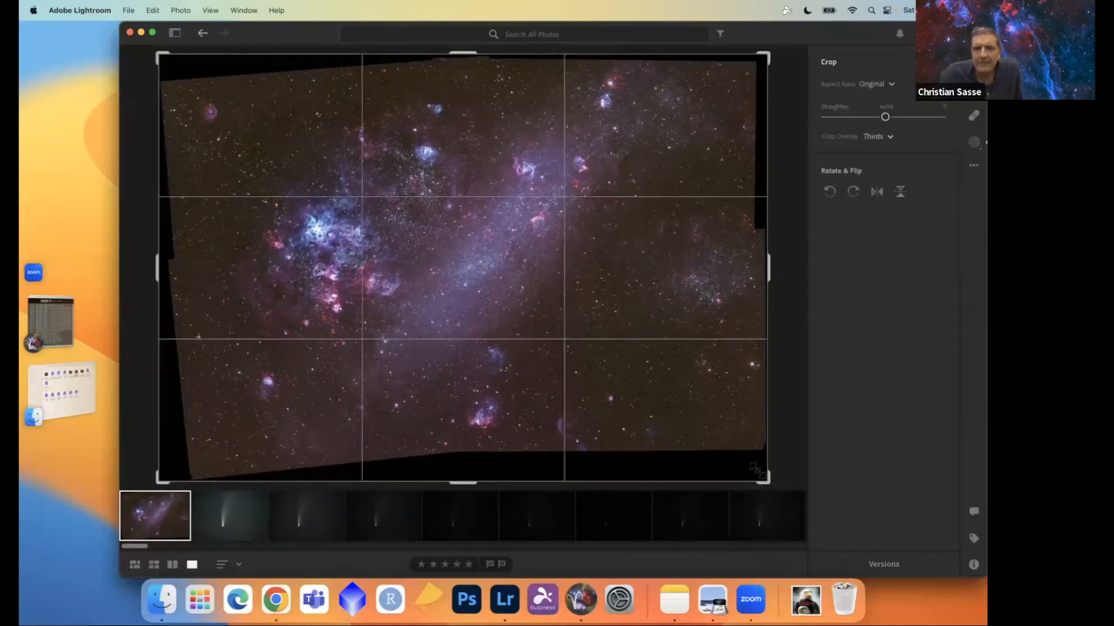
mouse_move(758, 467)
left_mouse_down()
mouse_move(739, 447)
mouse_move(746, 454)
left_mouse_up()
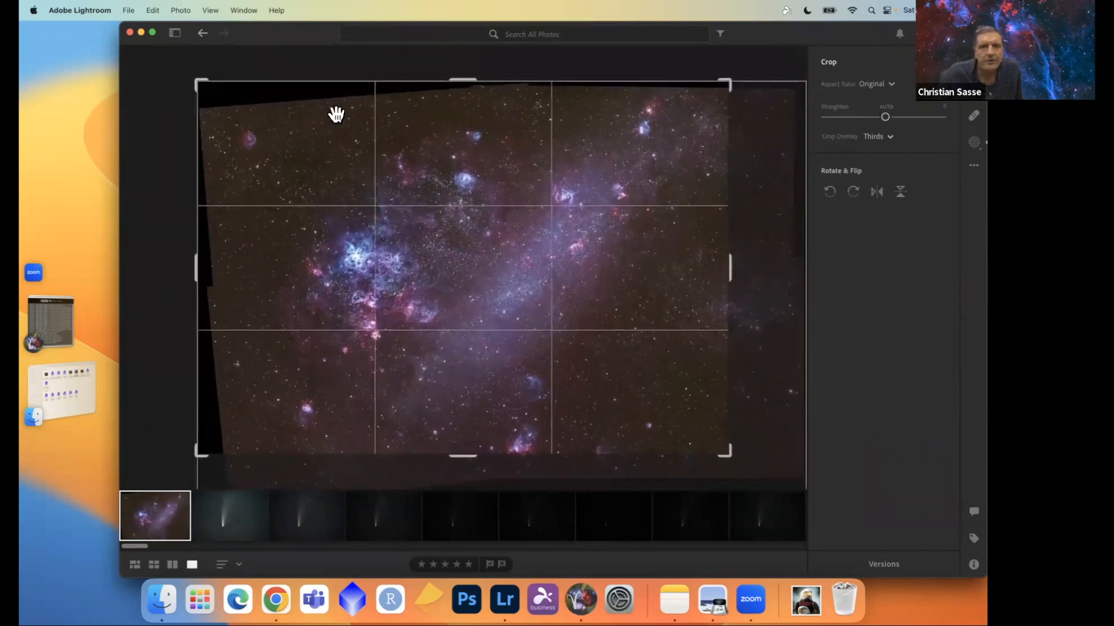
left_click_drag(195, 80, 209, 107)
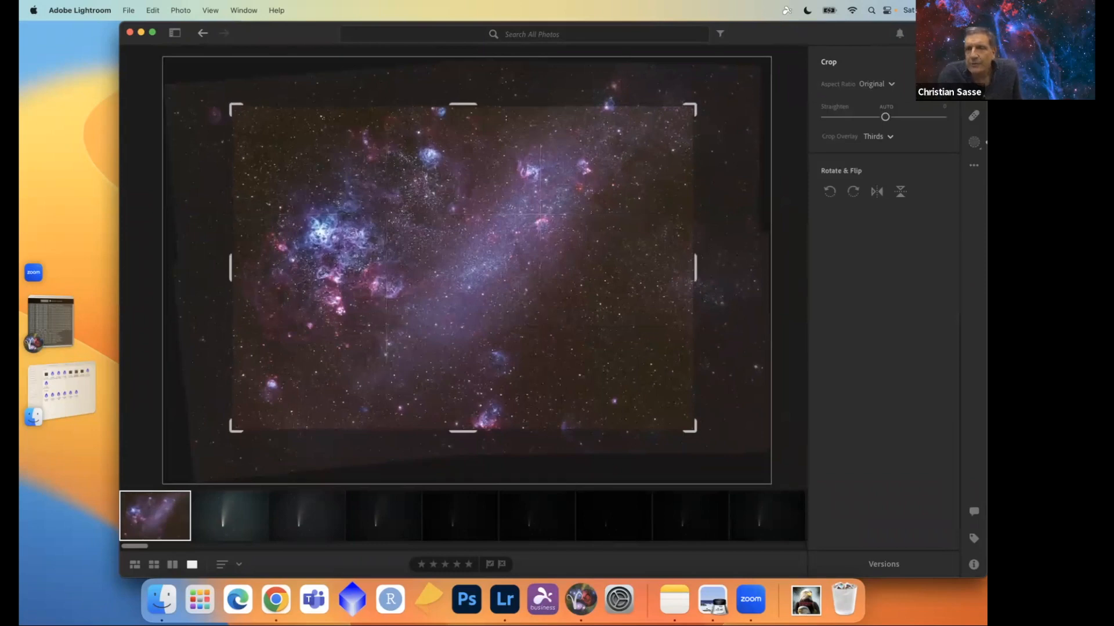
left_click(891, 84)
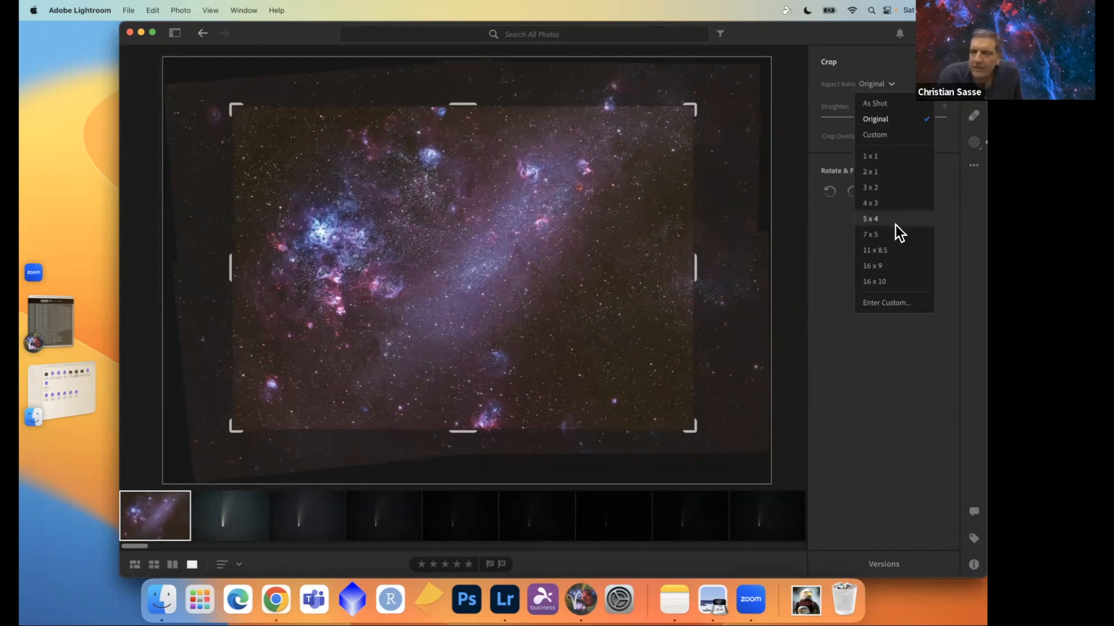
left_click(837, 250)
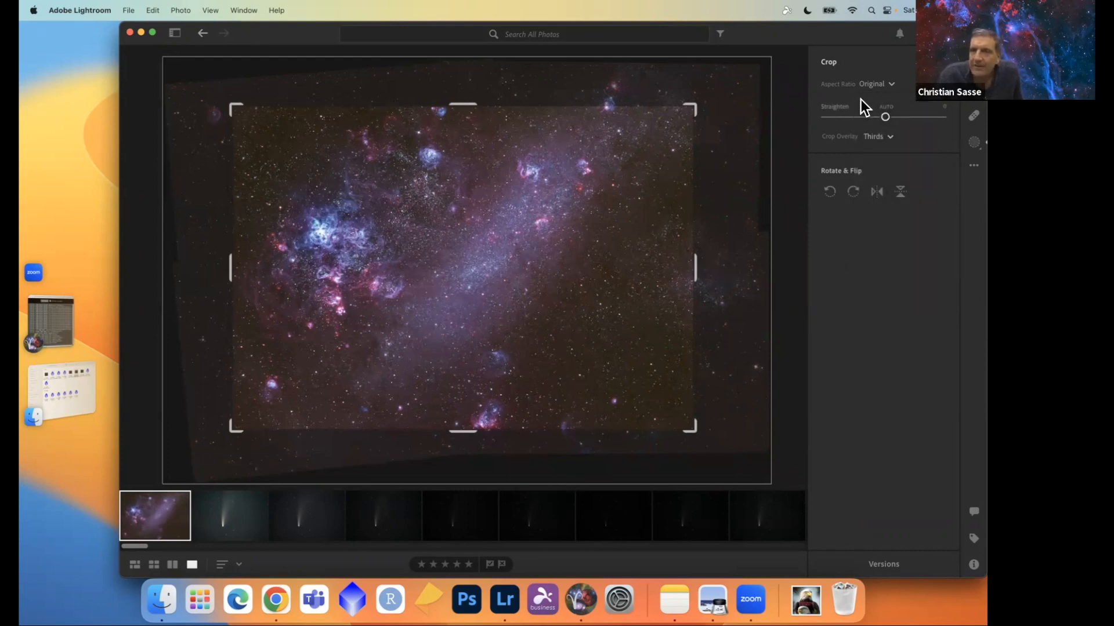
Enlarge the crop frame and straighten the mosaic by about 1.5 degrees clockwise.
left_click_drag(689, 420, 710, 484)
mouse_move(593, 350)
left_mouse_down()
mouse_move(591, 370)
mouse_move(574, 353)
left_mouse_up()
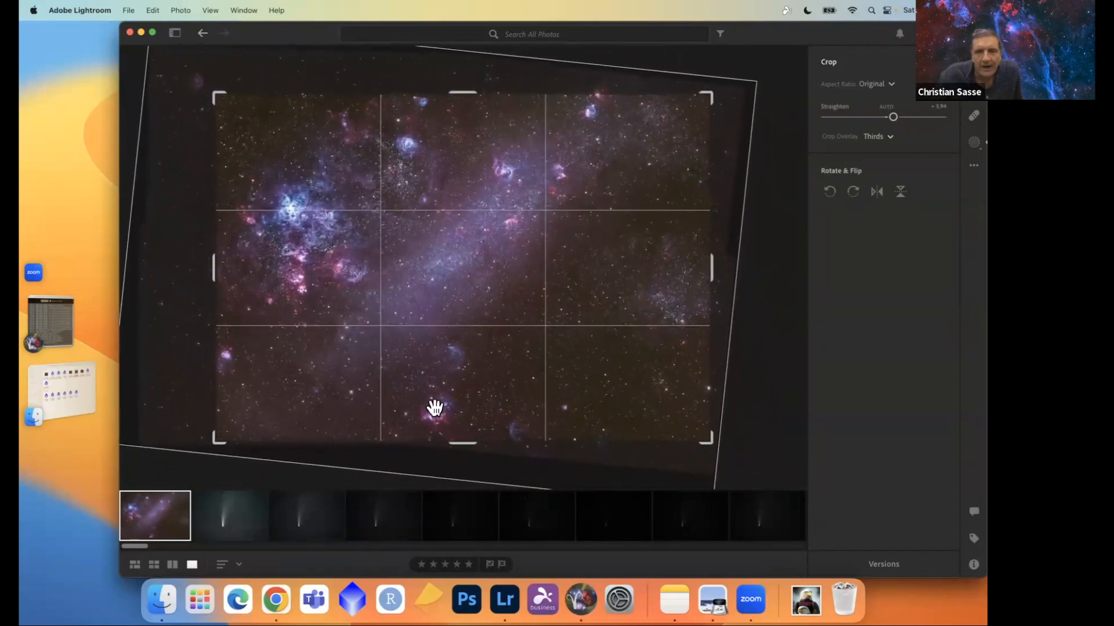
left_click_drag(641, 488, 615, 456)
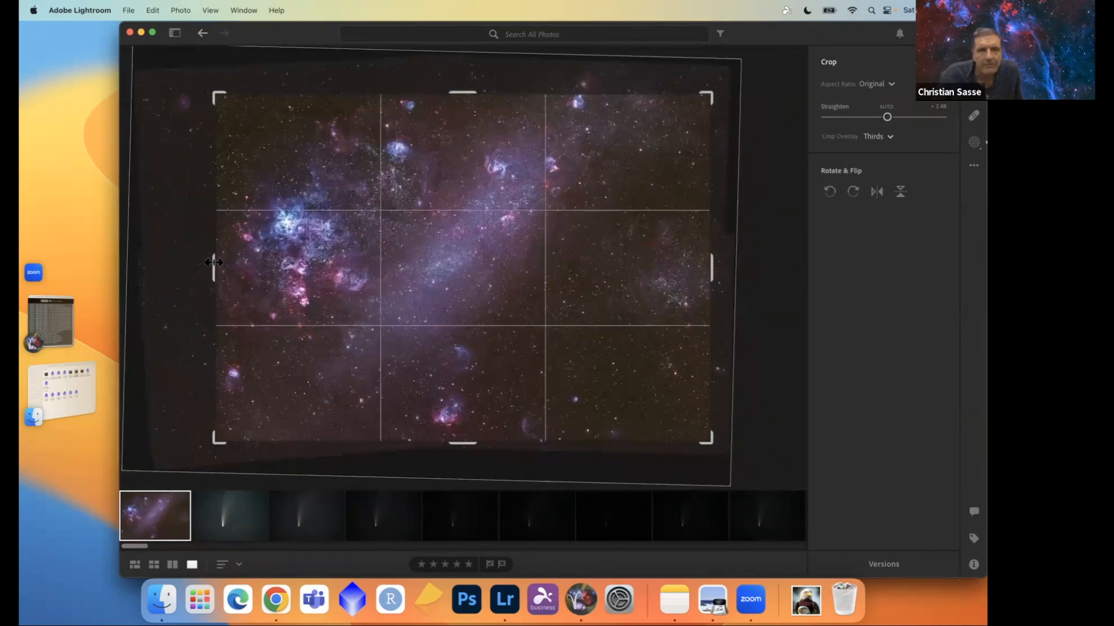
Tighten the crop frame slightly, reposition the mosaic inside it to leave out the black borders, and apply the crop.
left_click_drag(214, 261, 249, 262)
left_click_drag(249, 261, 253, 260)
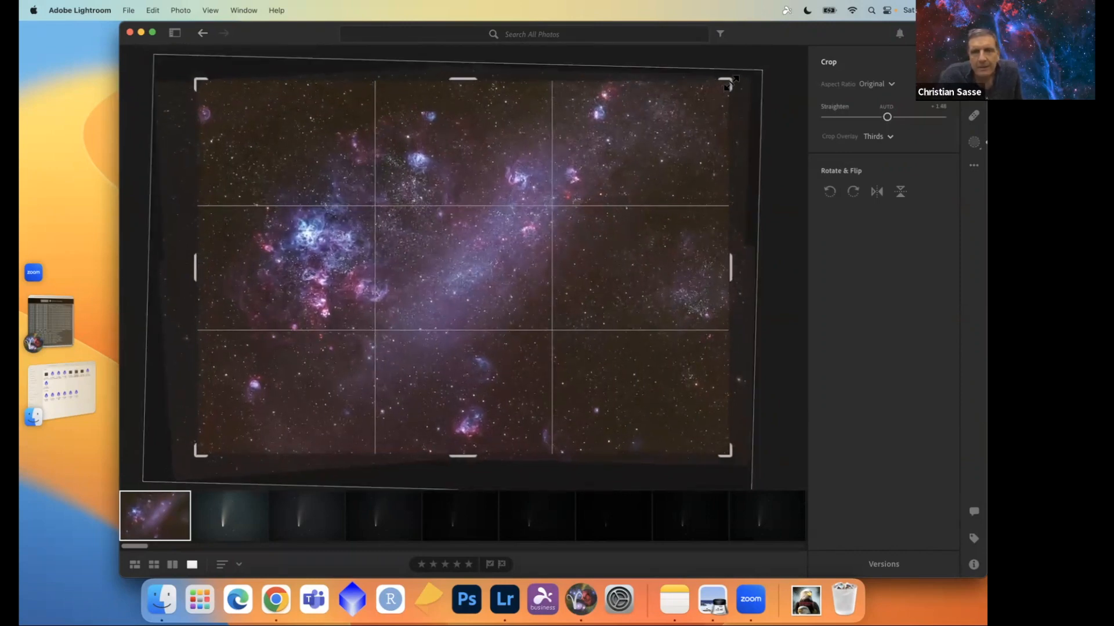
left_click_drag(732, 83, 728, 85)
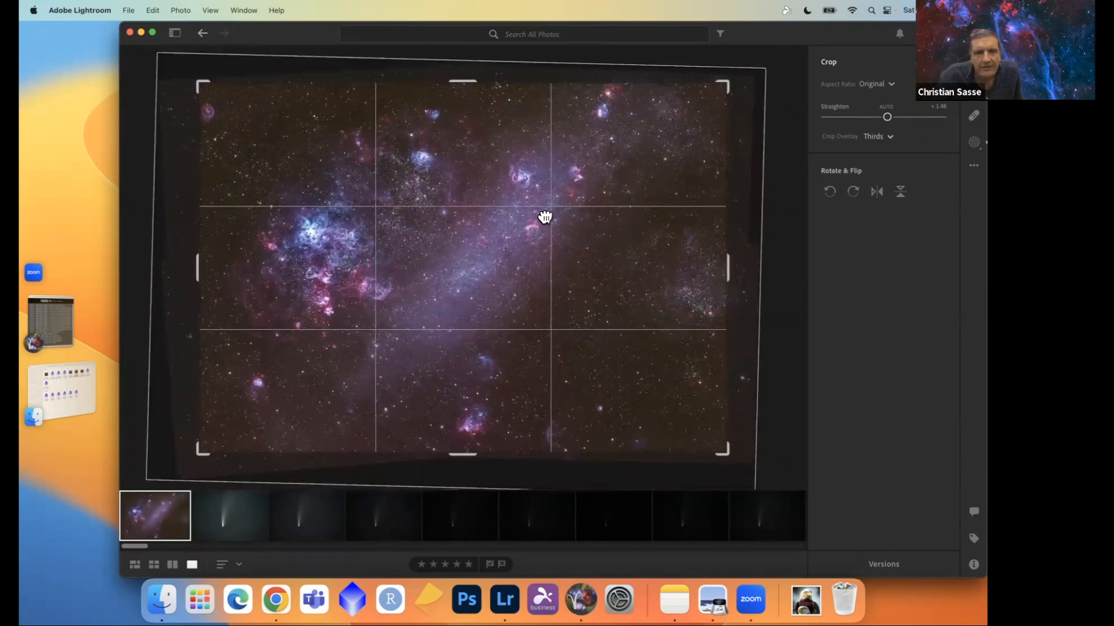
left_click_drag(545, 217, 539, 219)
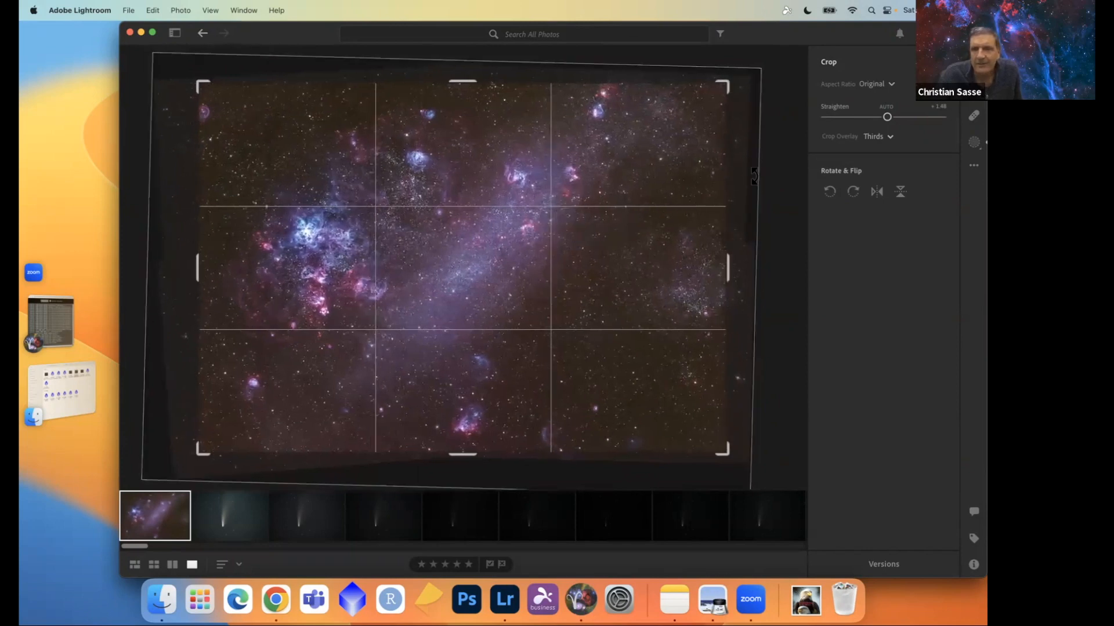
key("Return")
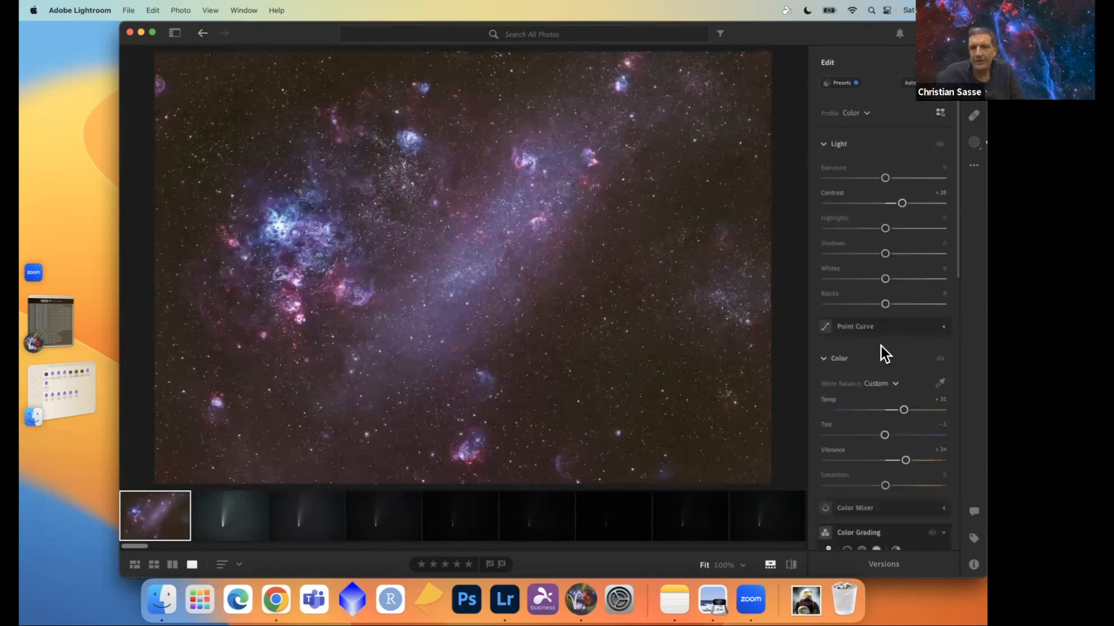
Lower the mosaic's white balance temperature to +24.
mouse_move(903, 410)
left_mouse_down()
mouse_move(891, 410)
mouse_move(901, 410)
left_mouse_up()
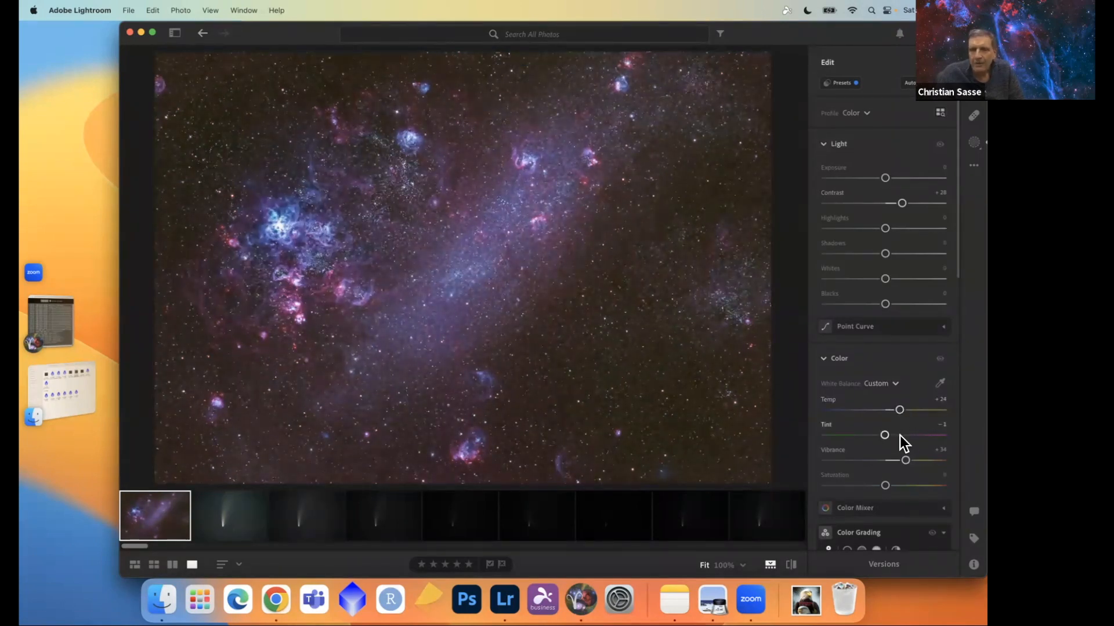
scroll(900, 436, "down", 5)
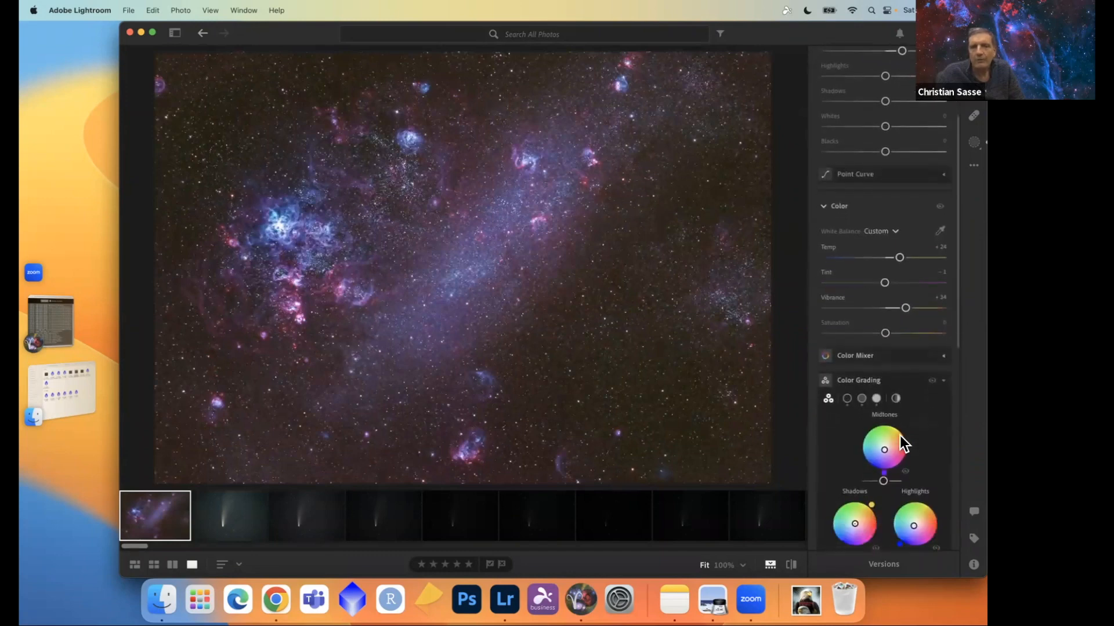
scroll(899, 436, "down", 1)
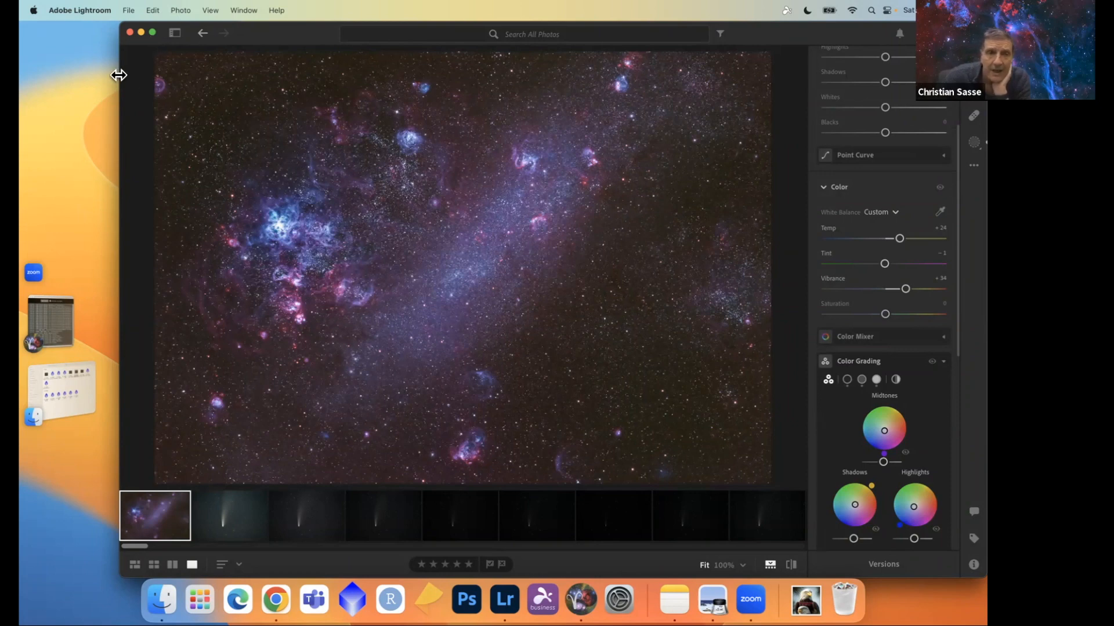
Export the mosaic as a Small 16-bit uncompressed TIF in Adobe RGB to LMC 2 Work Directory, and quit Lightroom.
left_click(125, 12)
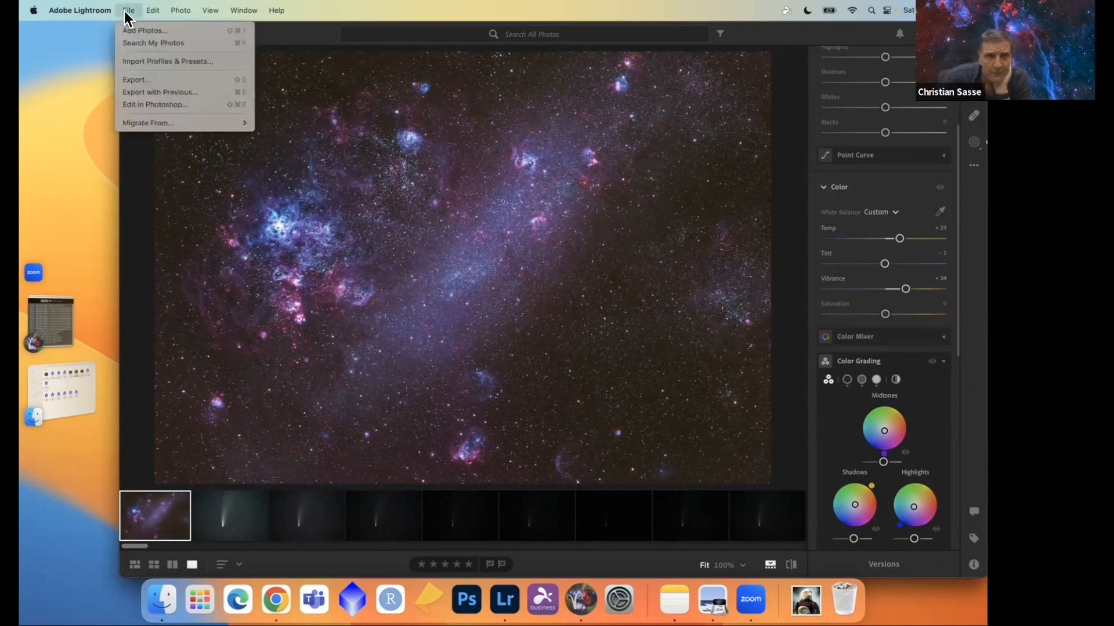
left_click(130, 83)
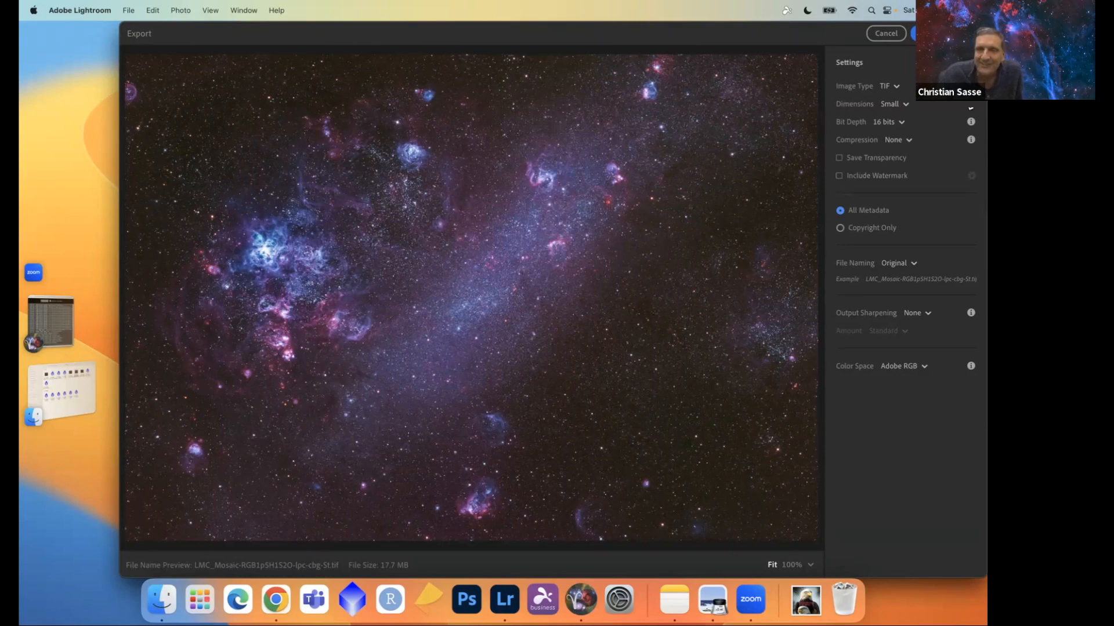
left_click(944, 34)
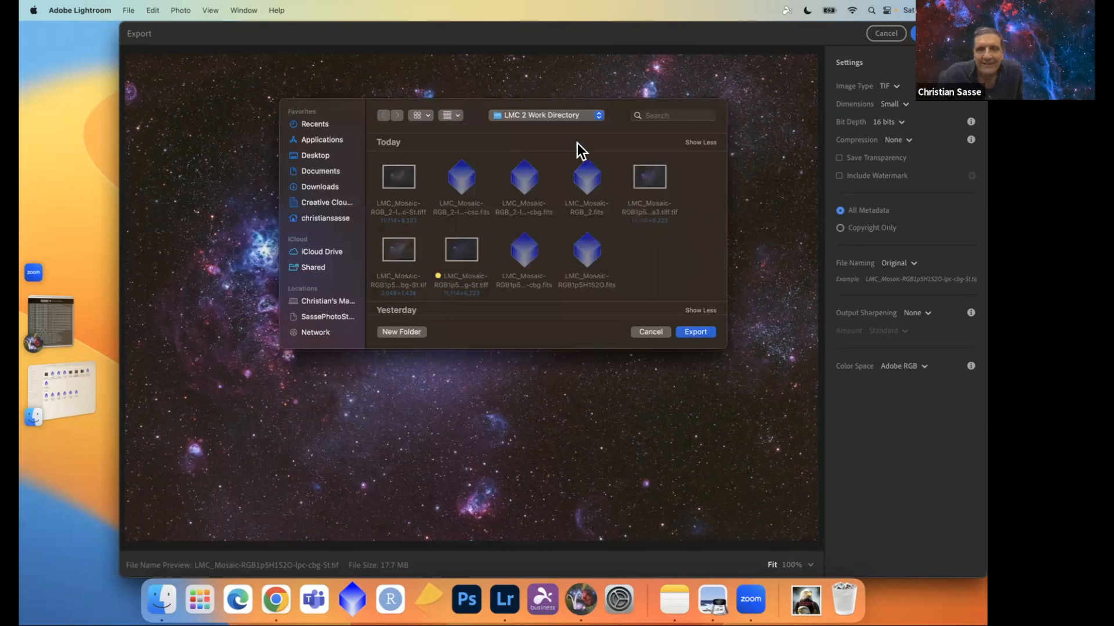
left_click(699, 333)
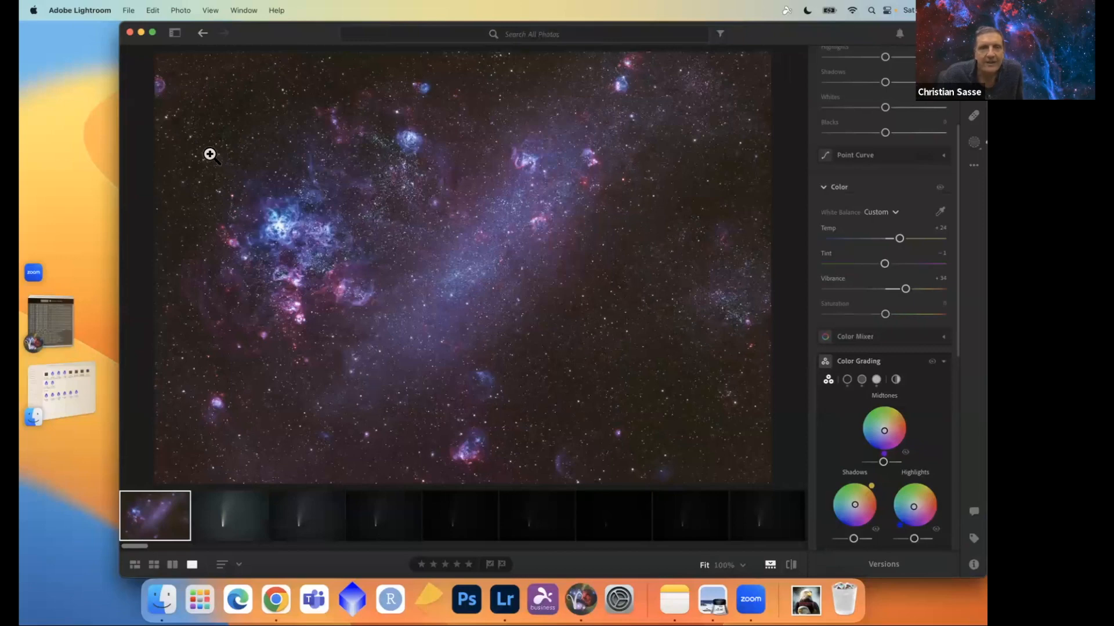
left_click(96, 12)
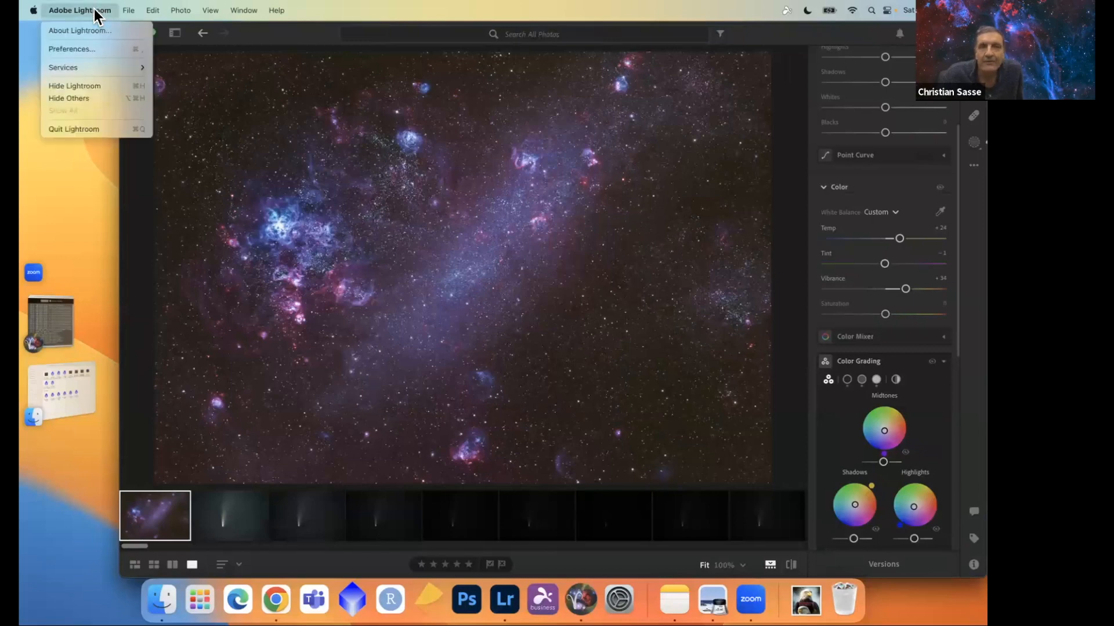
left_click(79, 125)
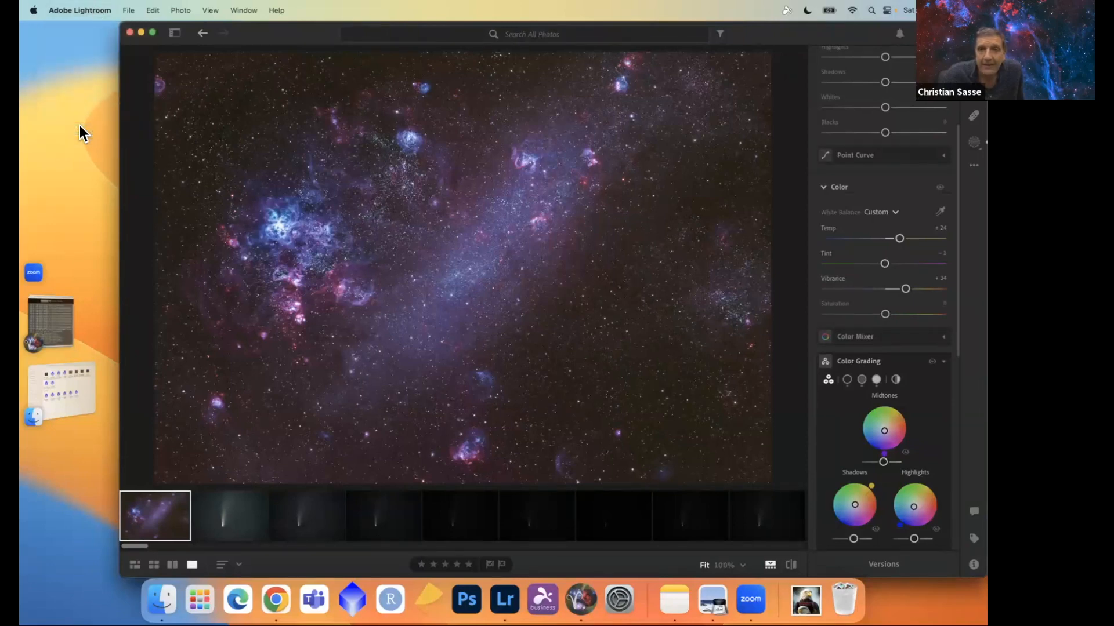